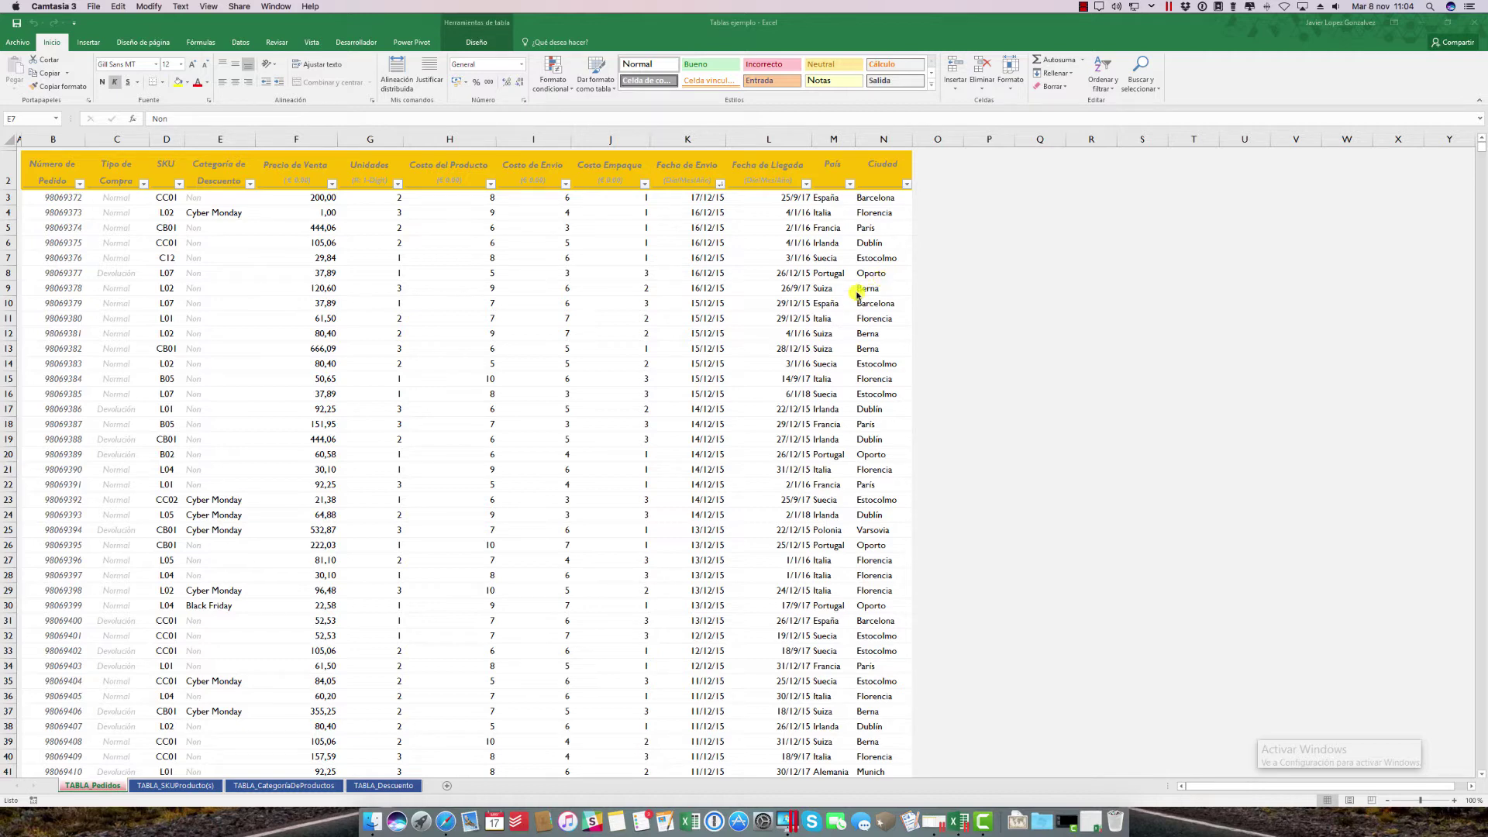
click(418, 44)
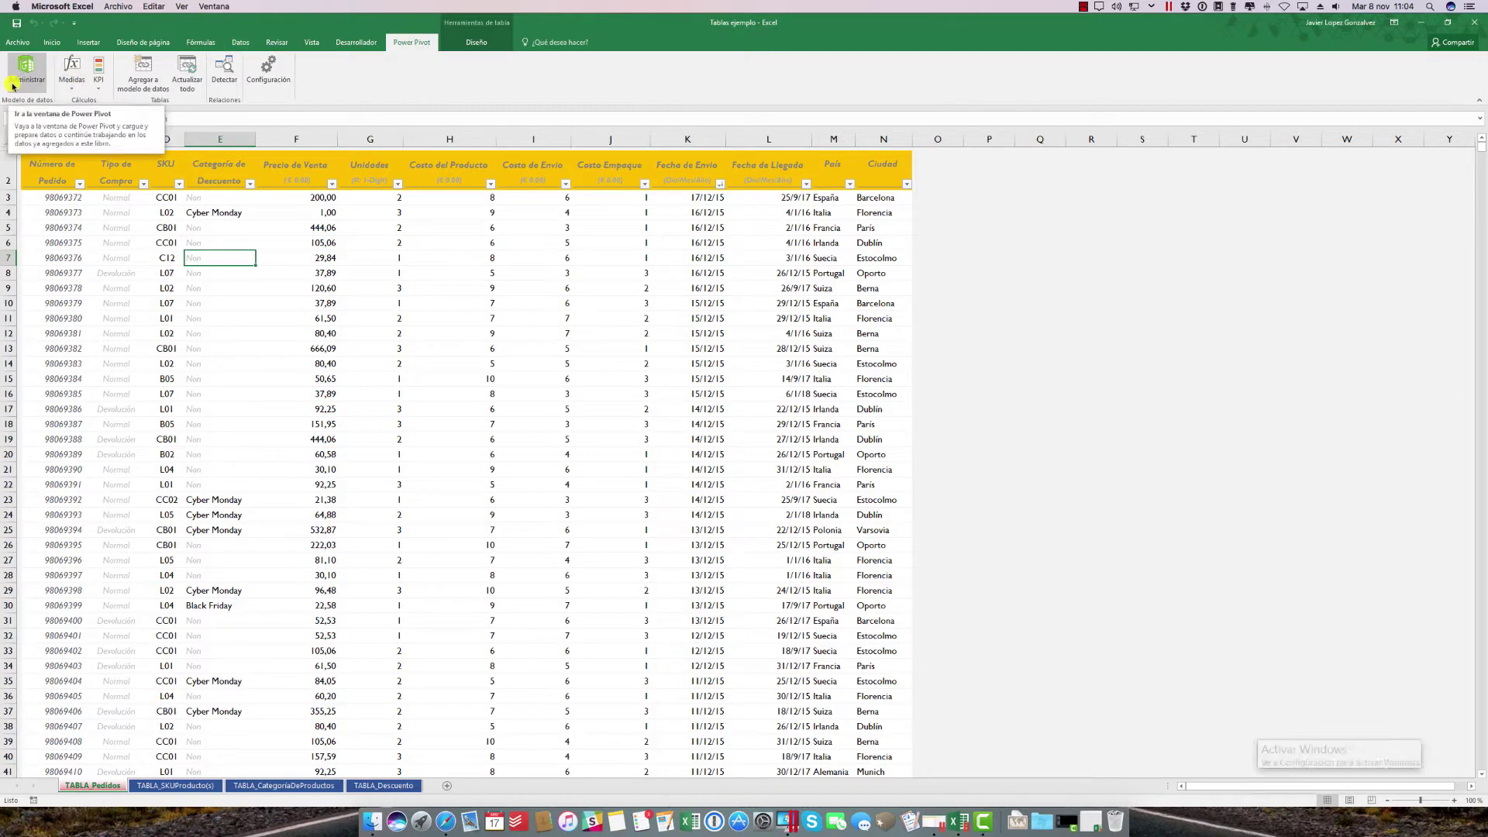
click(231, 44)
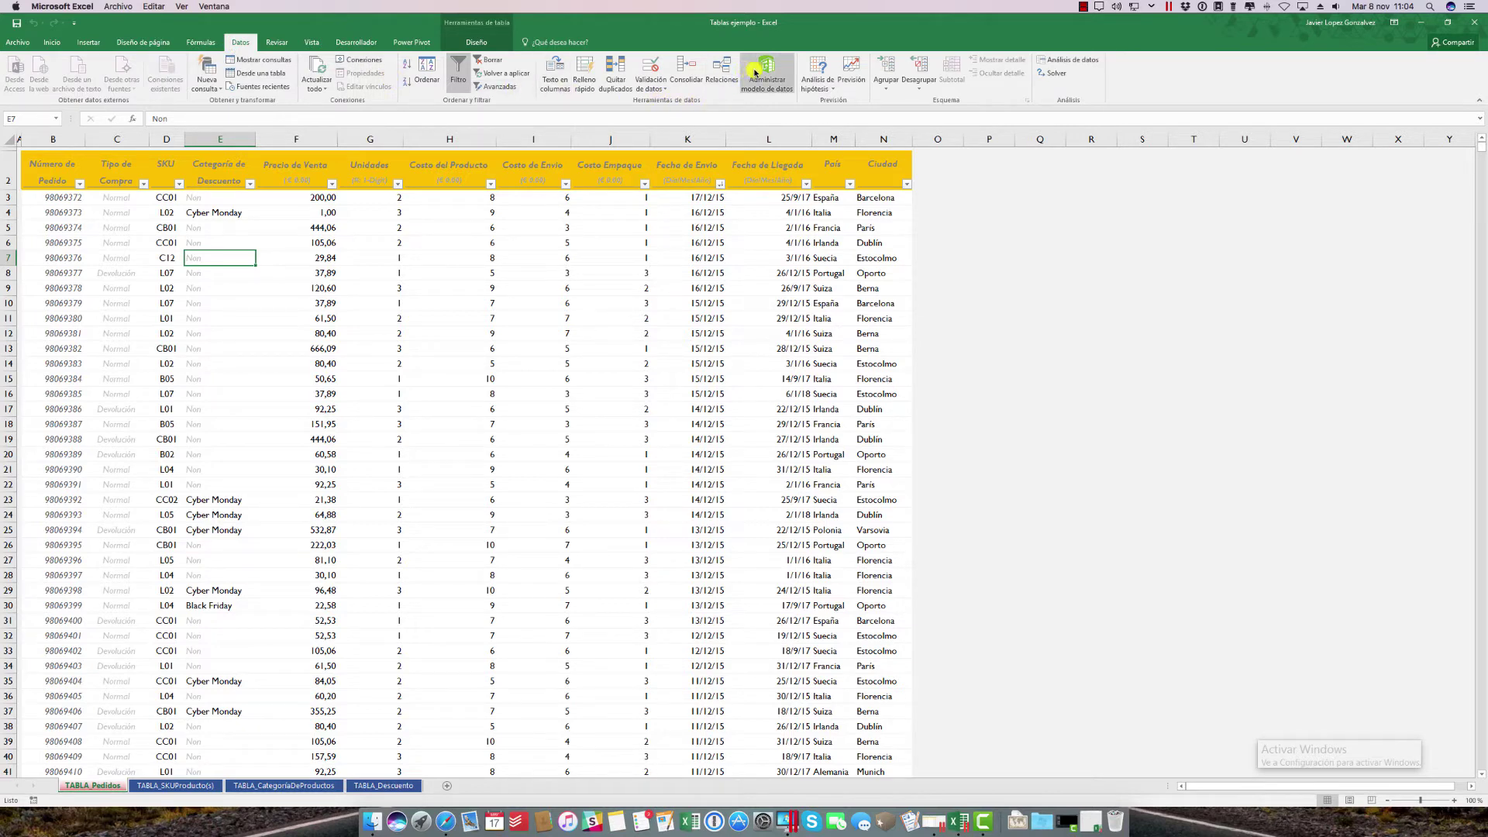
click(537, 273)
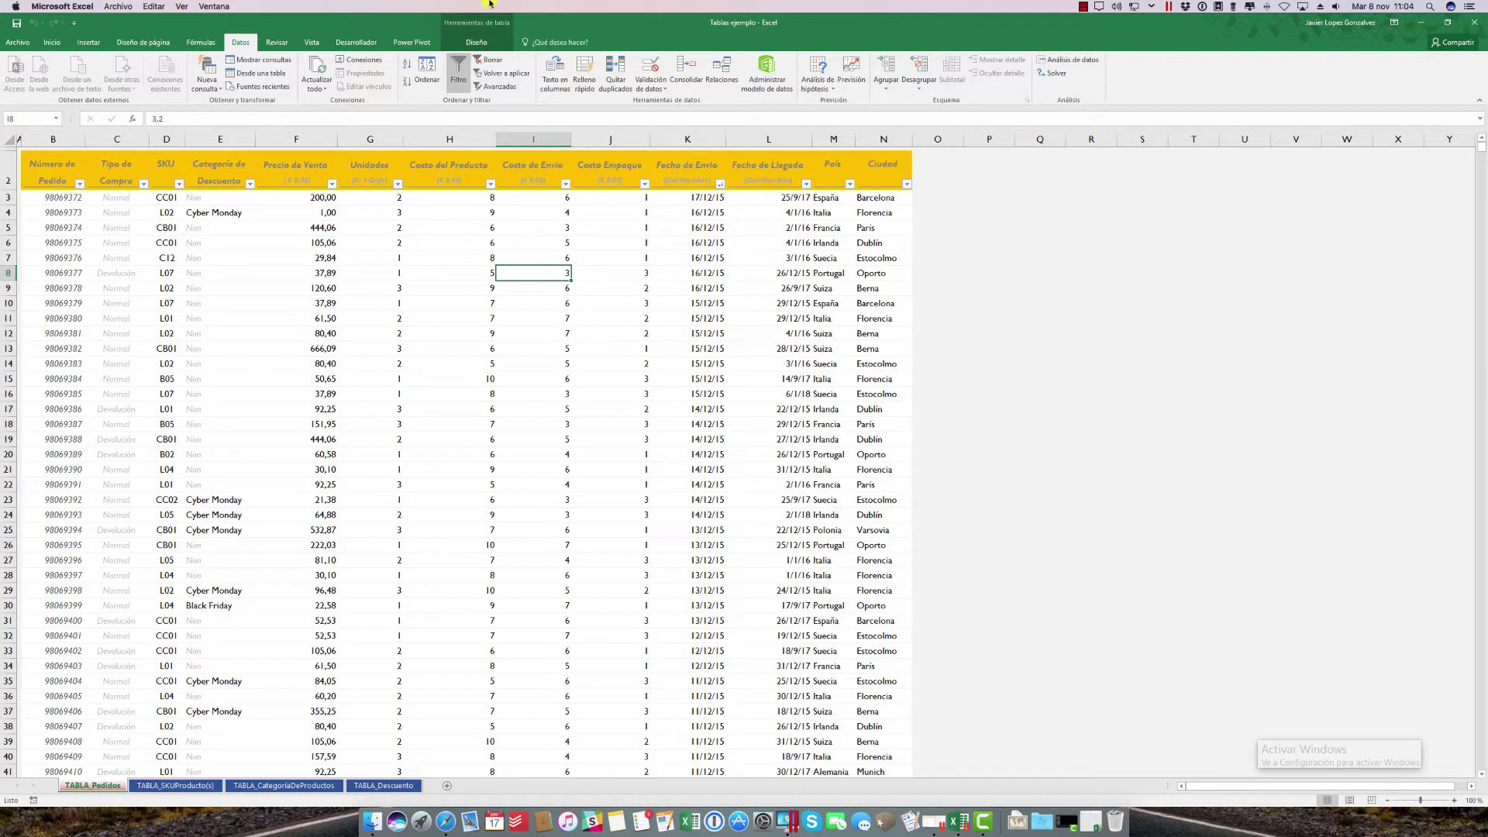
click(411, 42)
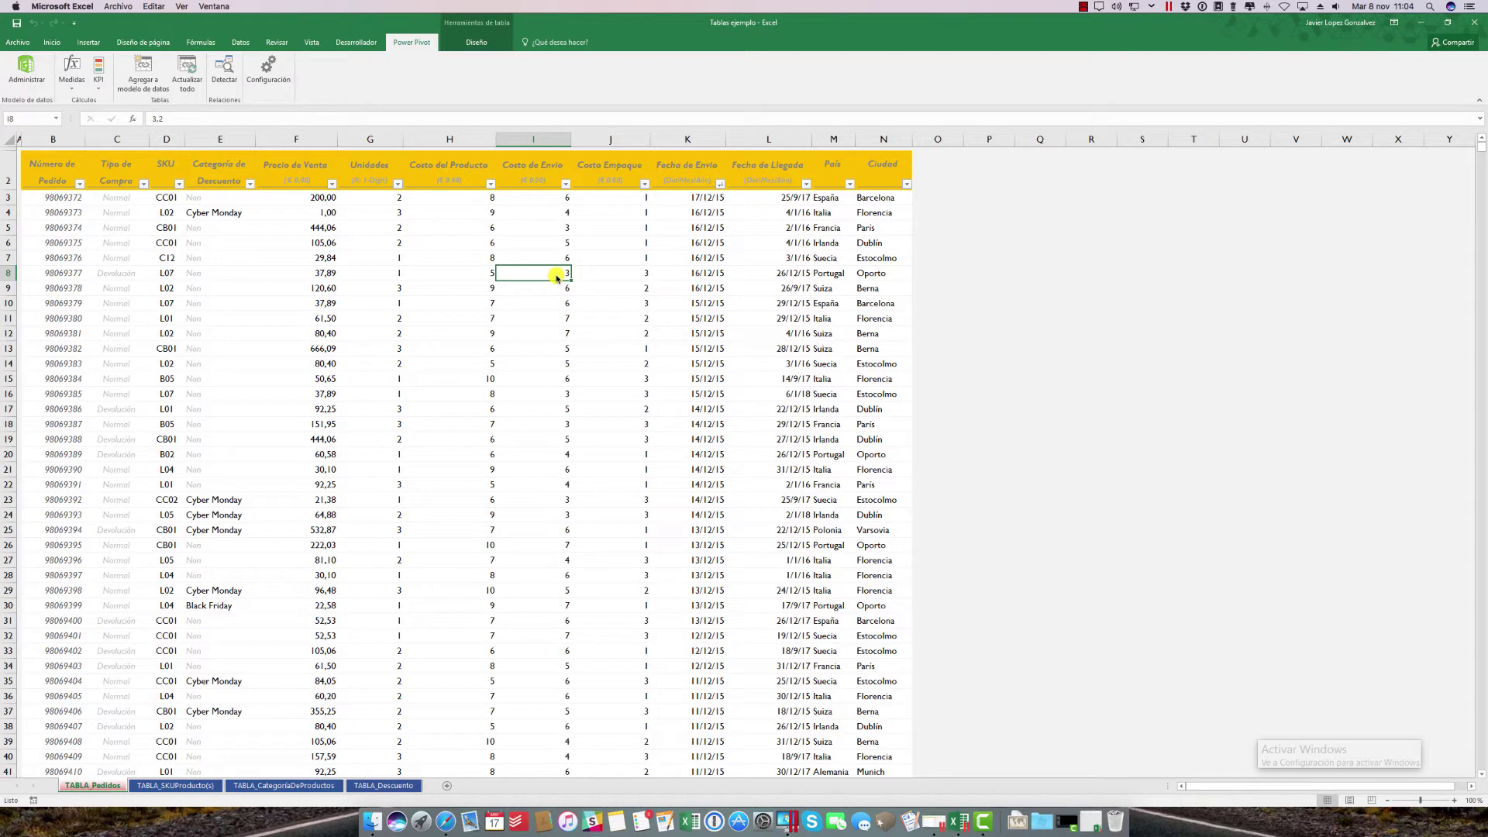
click(965, 288)
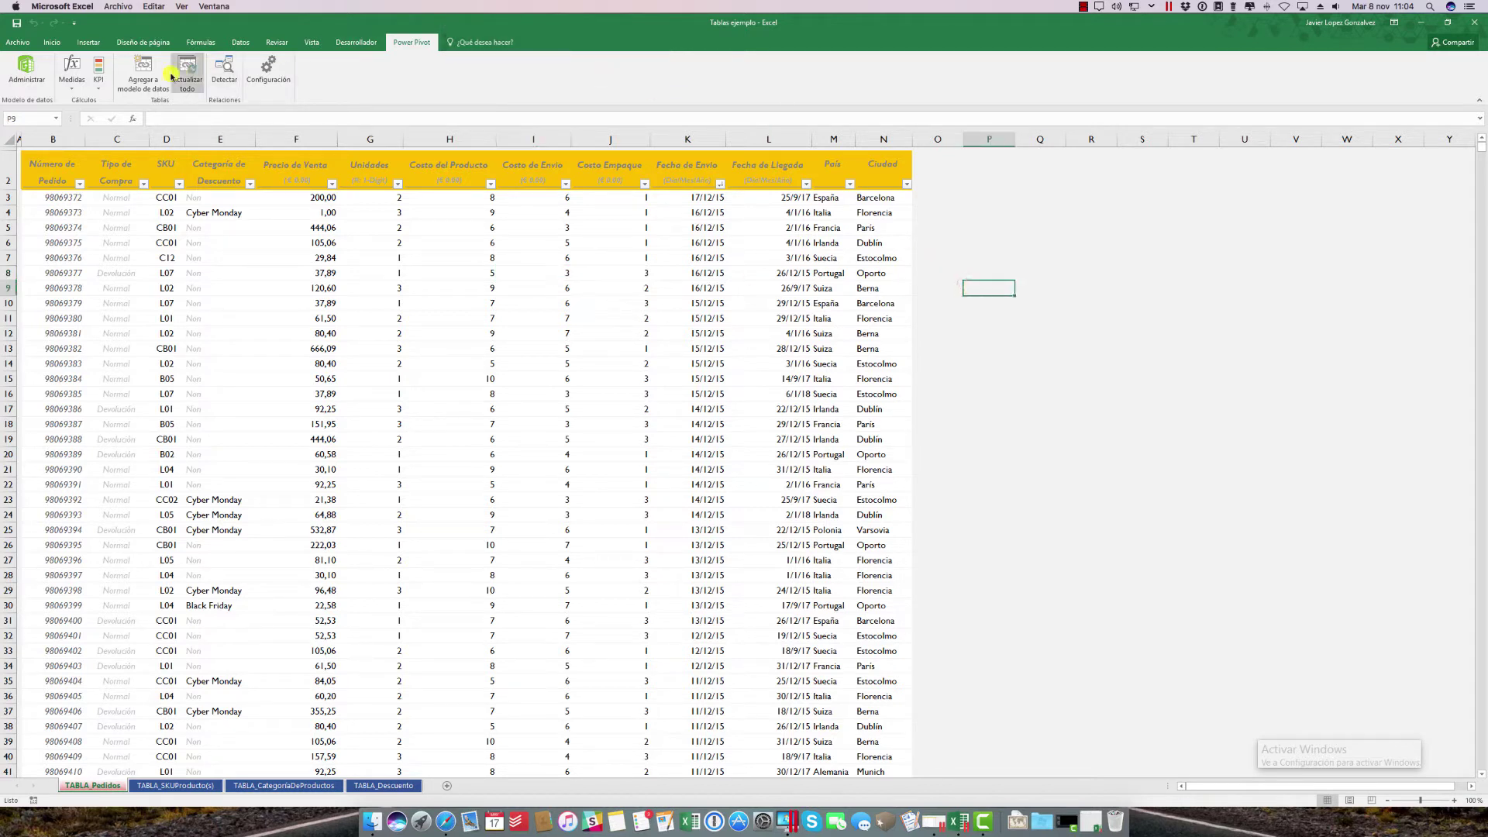
click(144, 71)
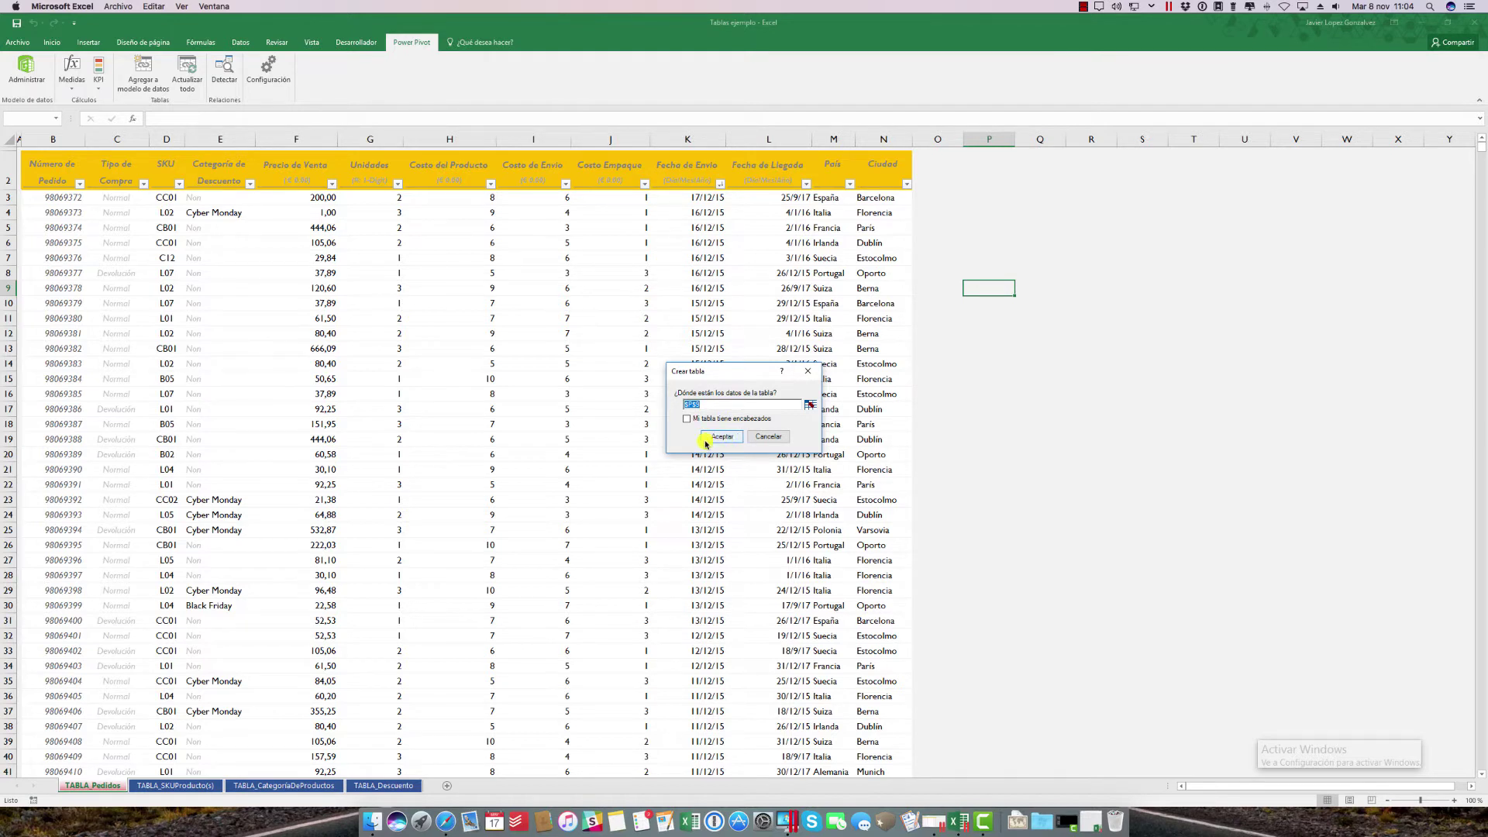
click(764, 436)
Review the names defined for the workbook's tables in the Name Manager, then close it
click(459, 346)
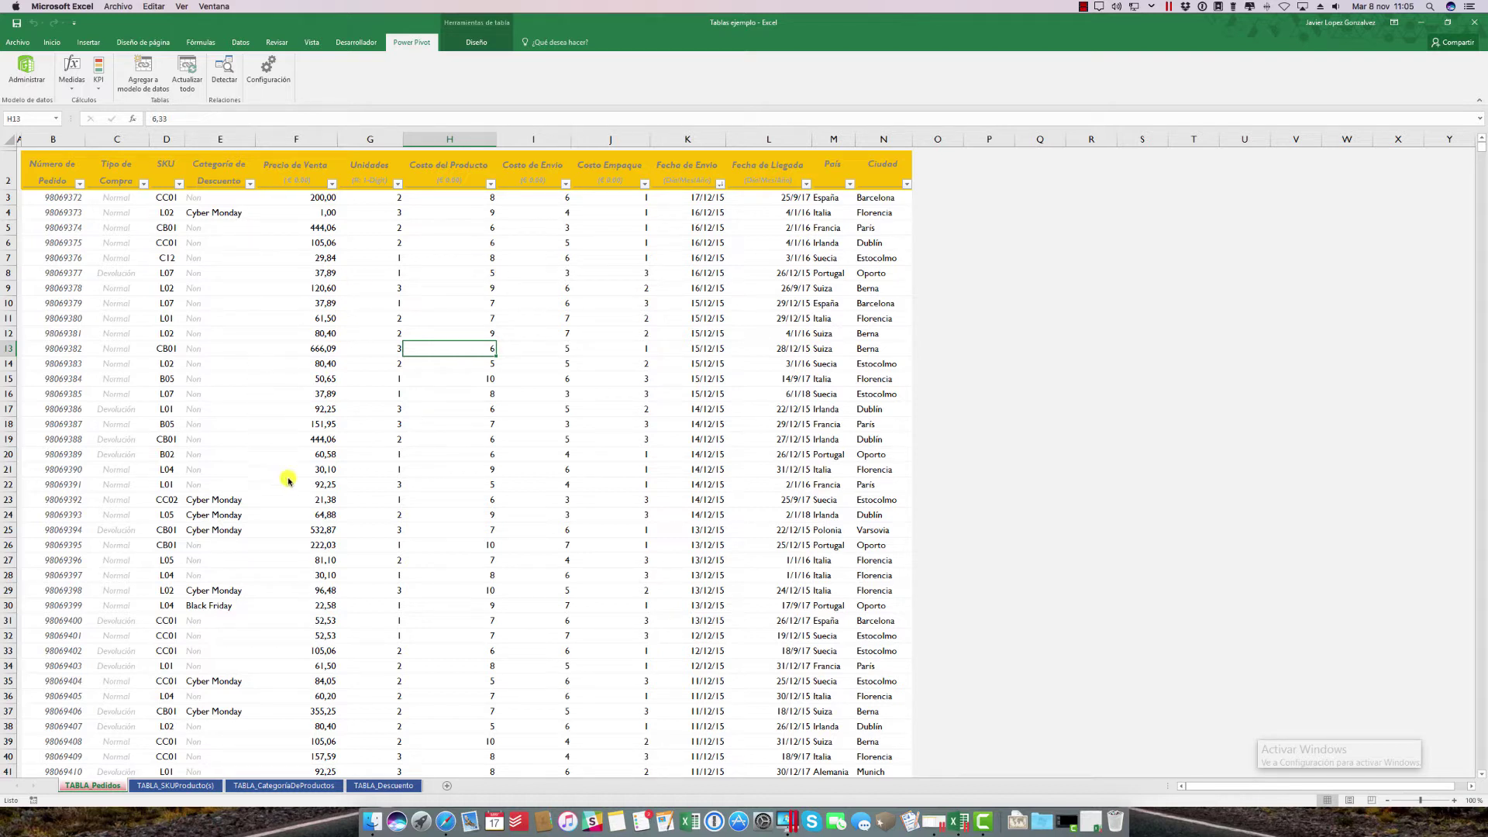
click(89, 41)
click(201, 42)
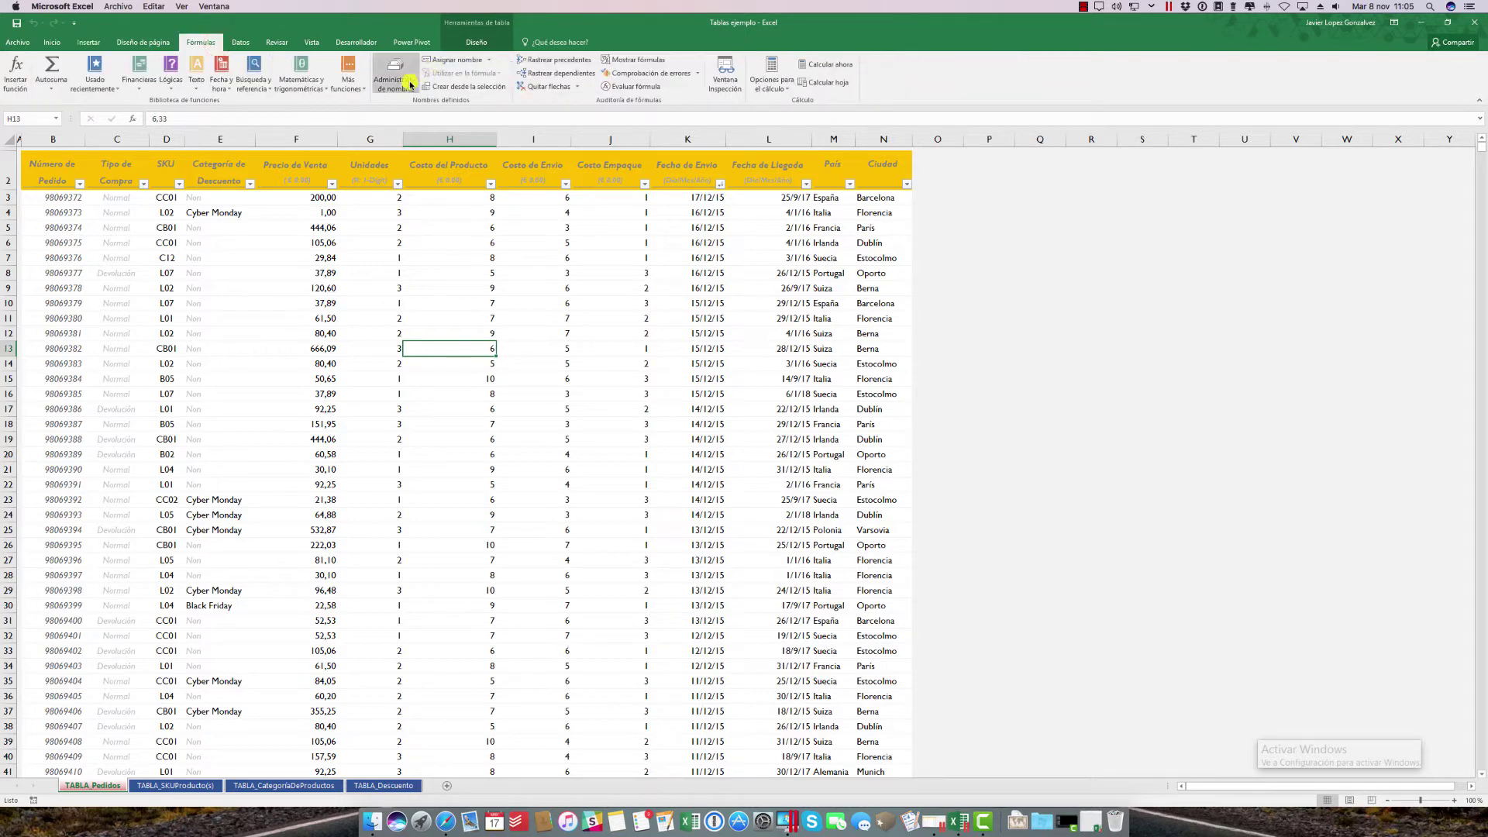
click(403, 83)
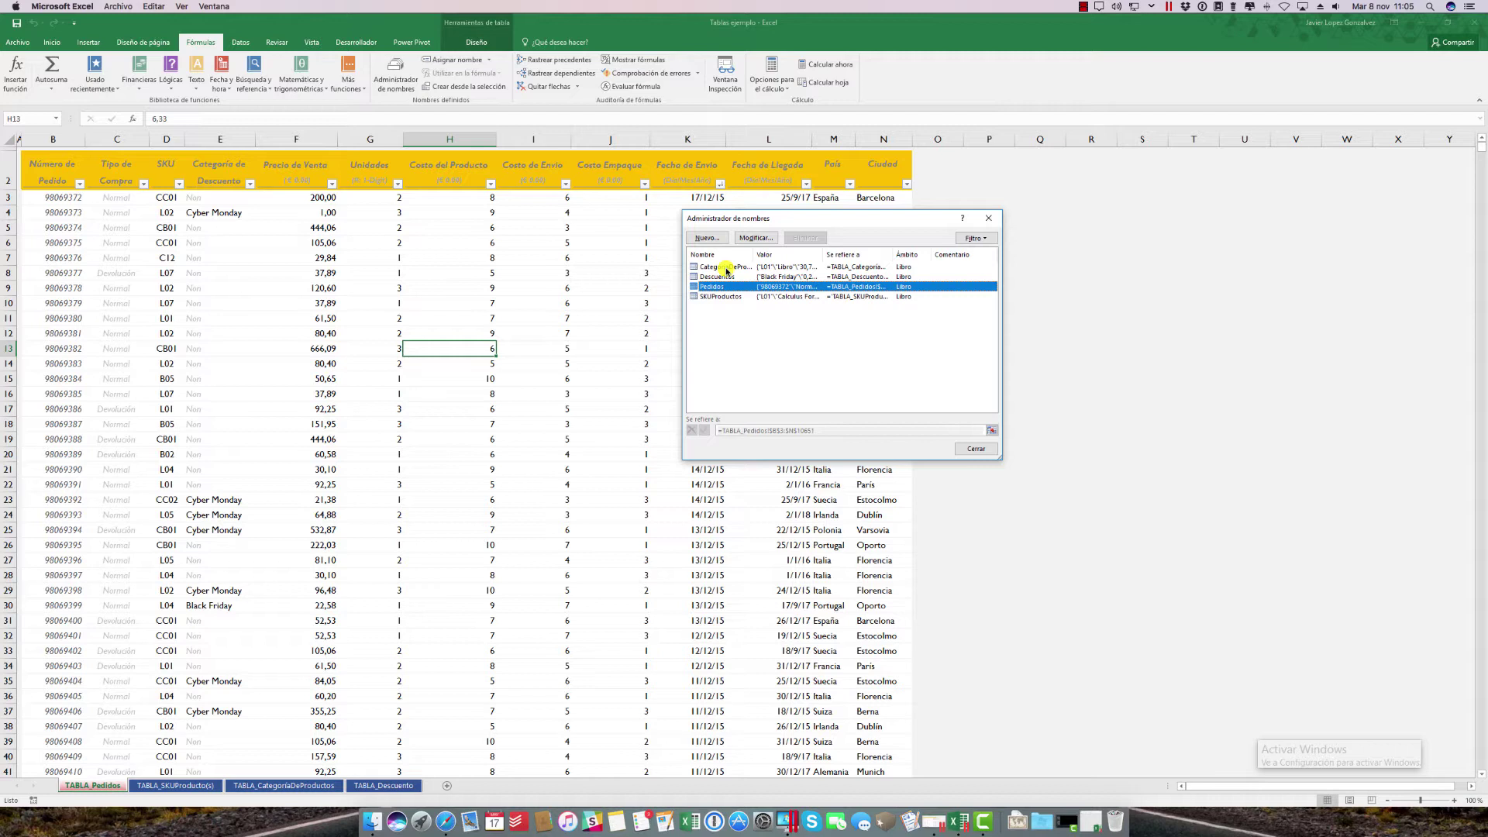
click(993, 220)
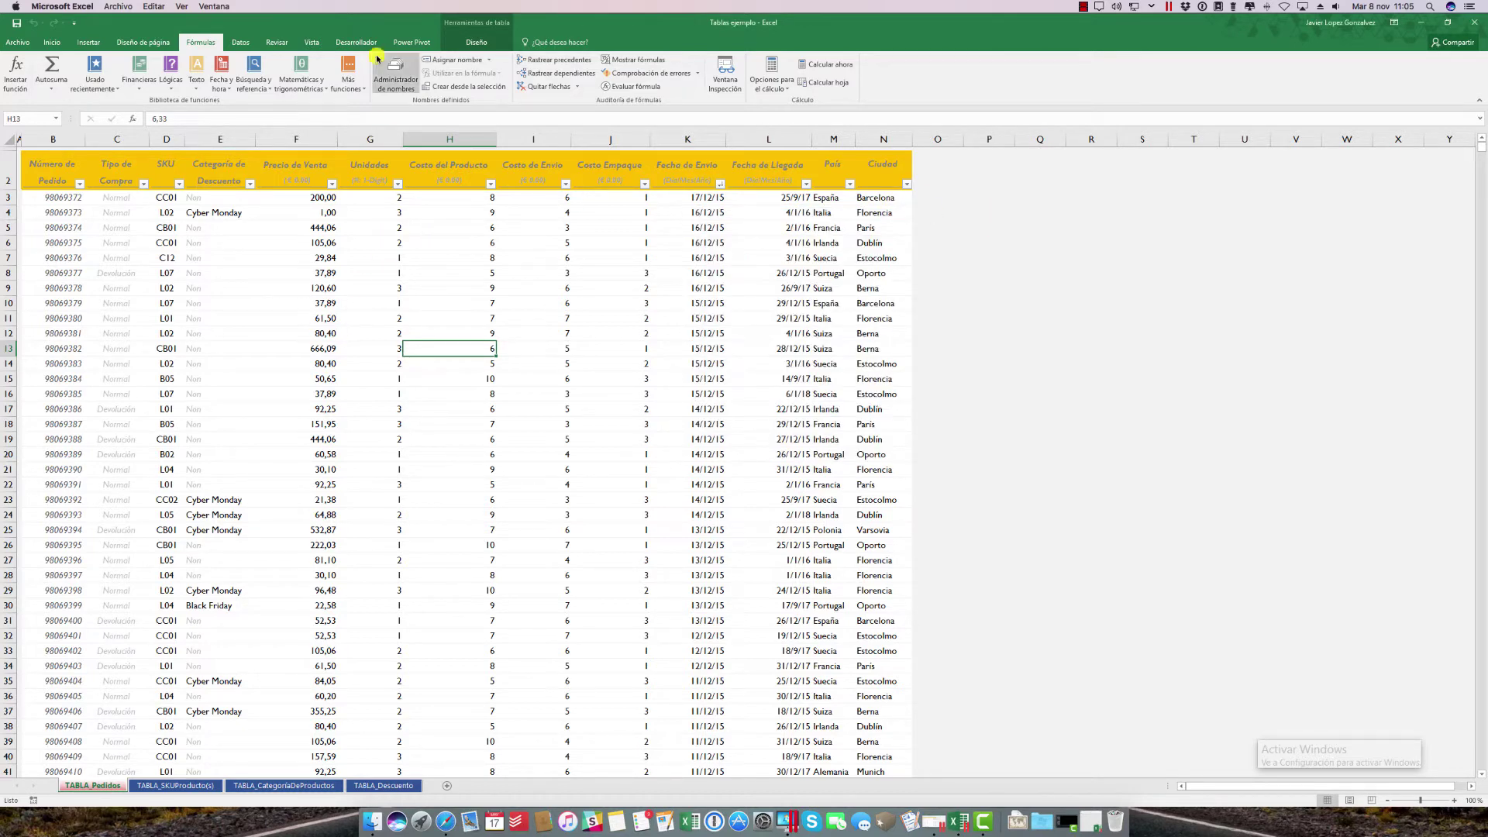
Add the Pedidos table to the Power Pivot data model and reposition the Power Pivot window over the worksheet
click(406, 40)
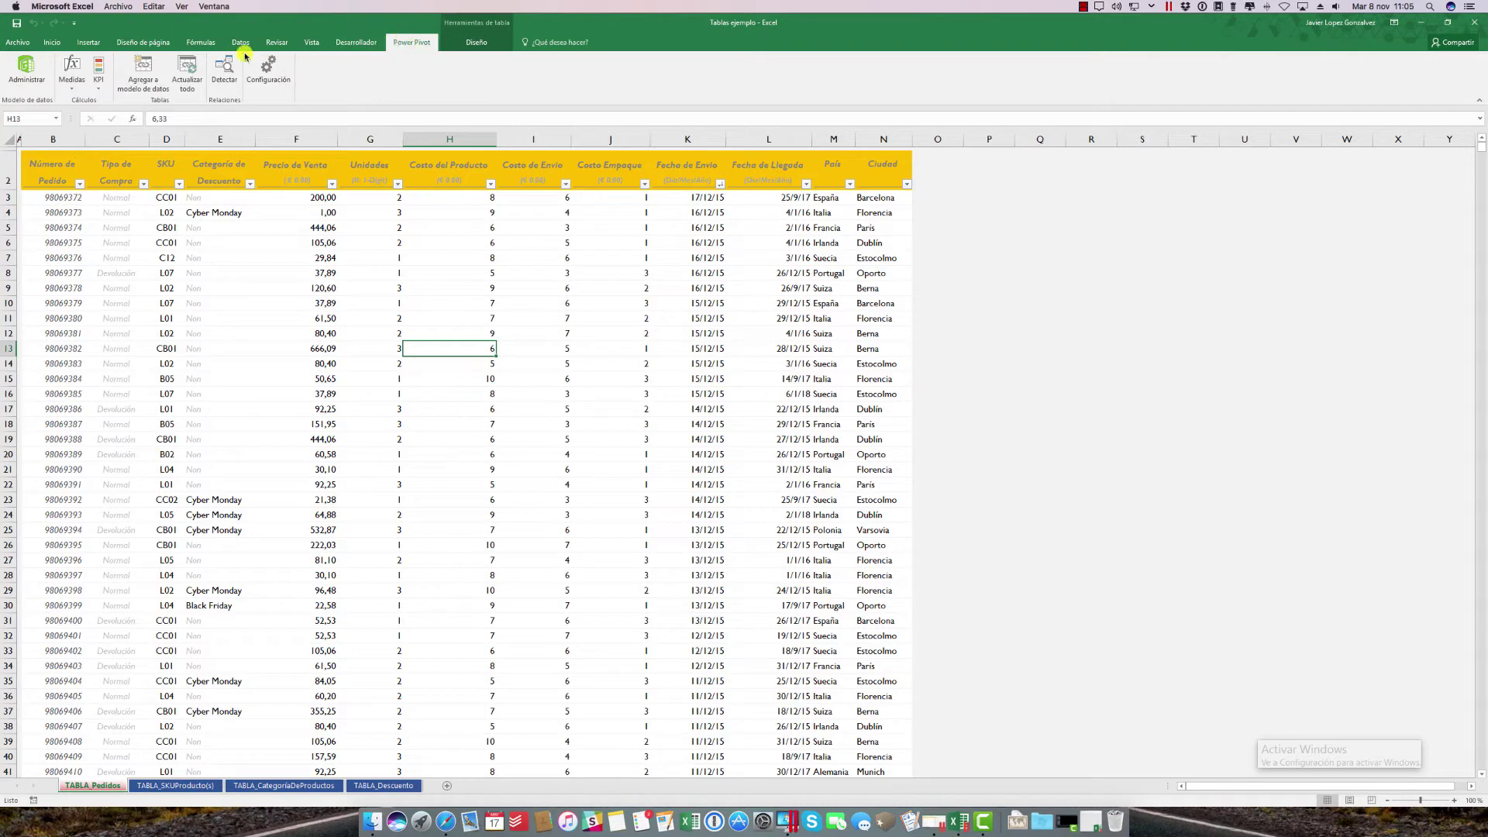
click(140, 82)
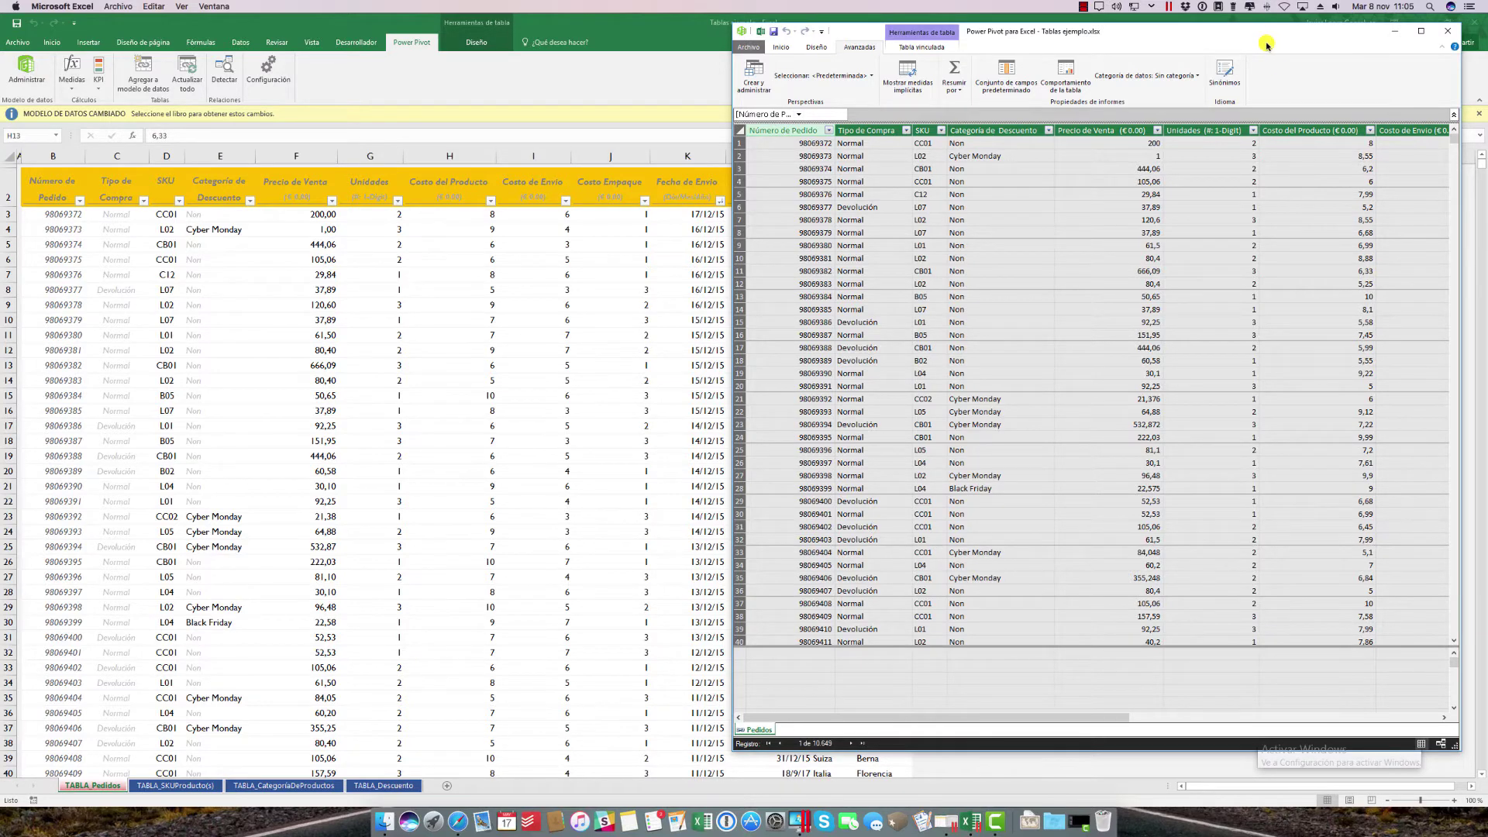
drag(1265, 39, 1265, 92)
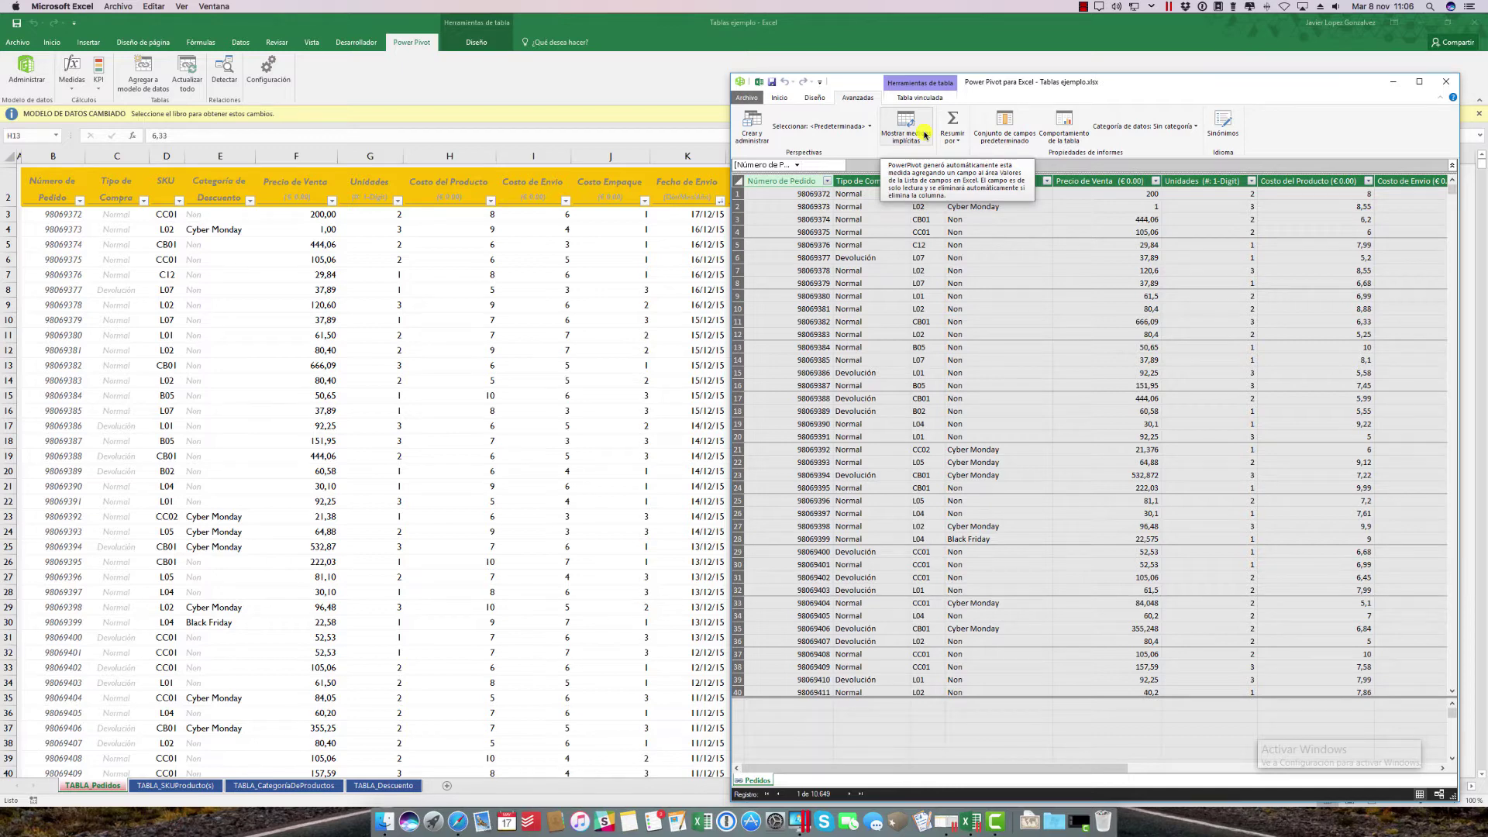
click(781, 101)
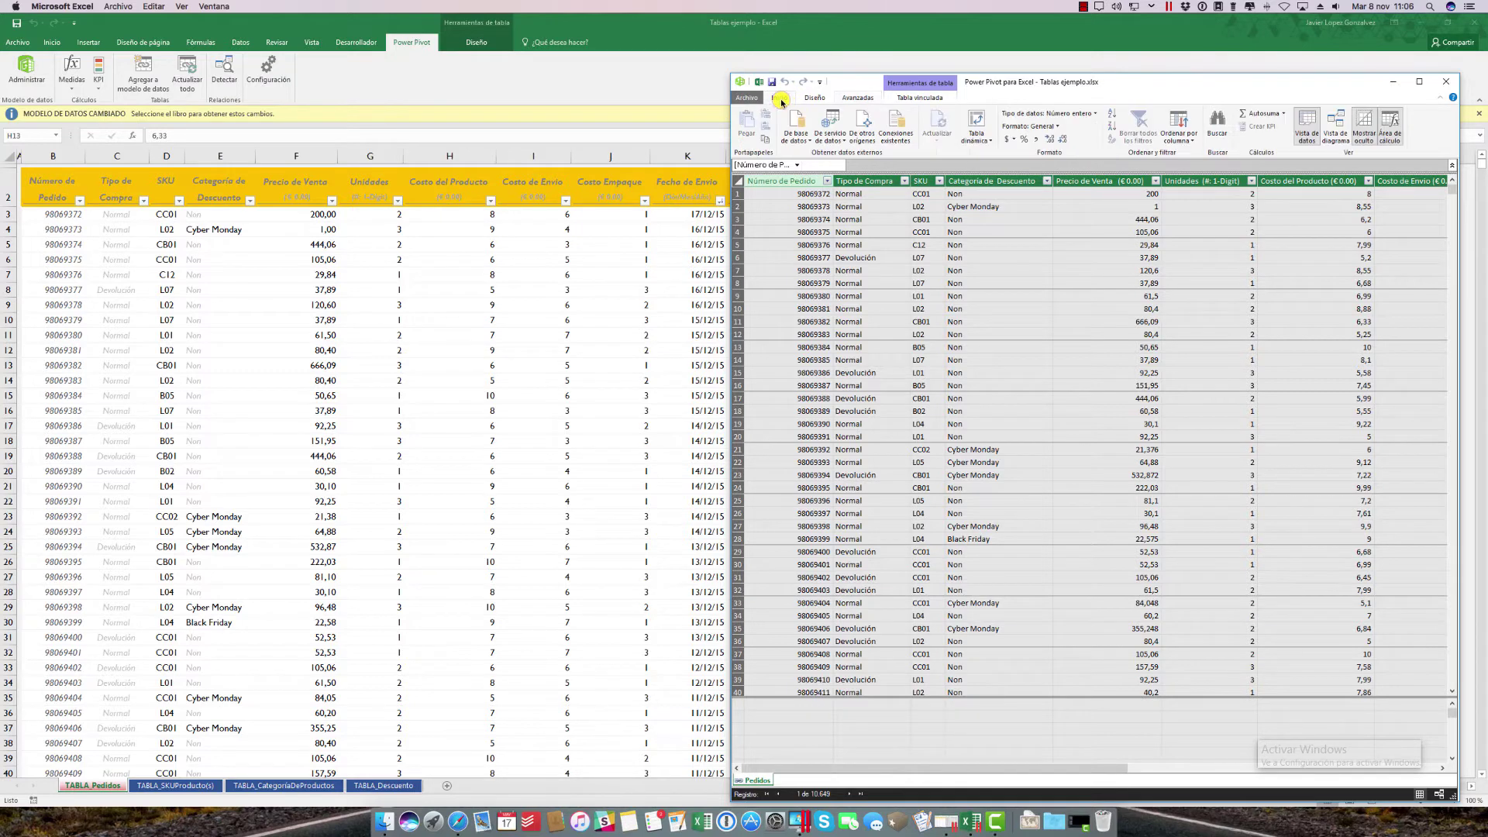
click(812, 99)
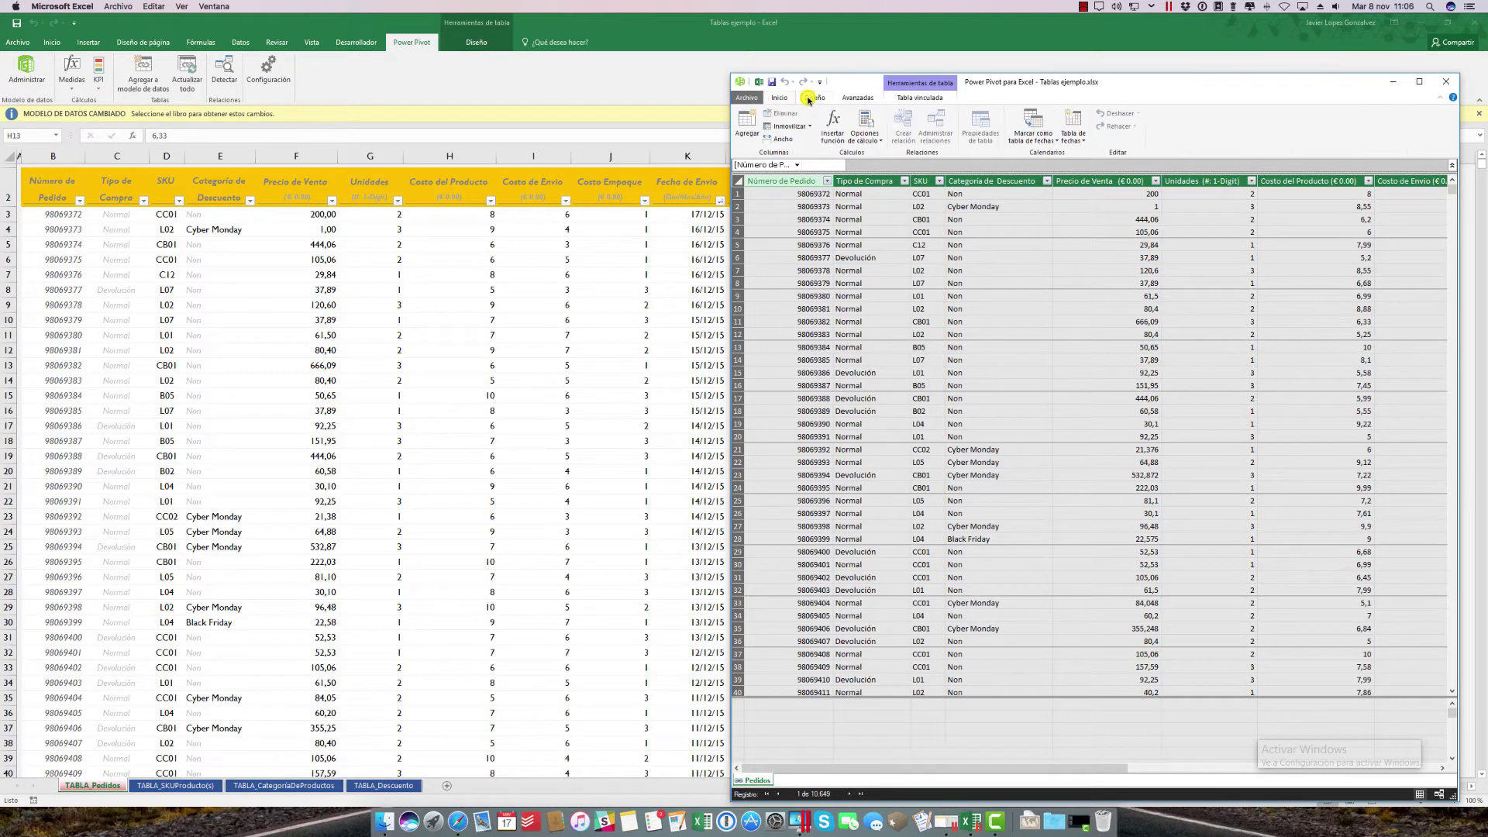
click(848, 99)
click(745, 98)
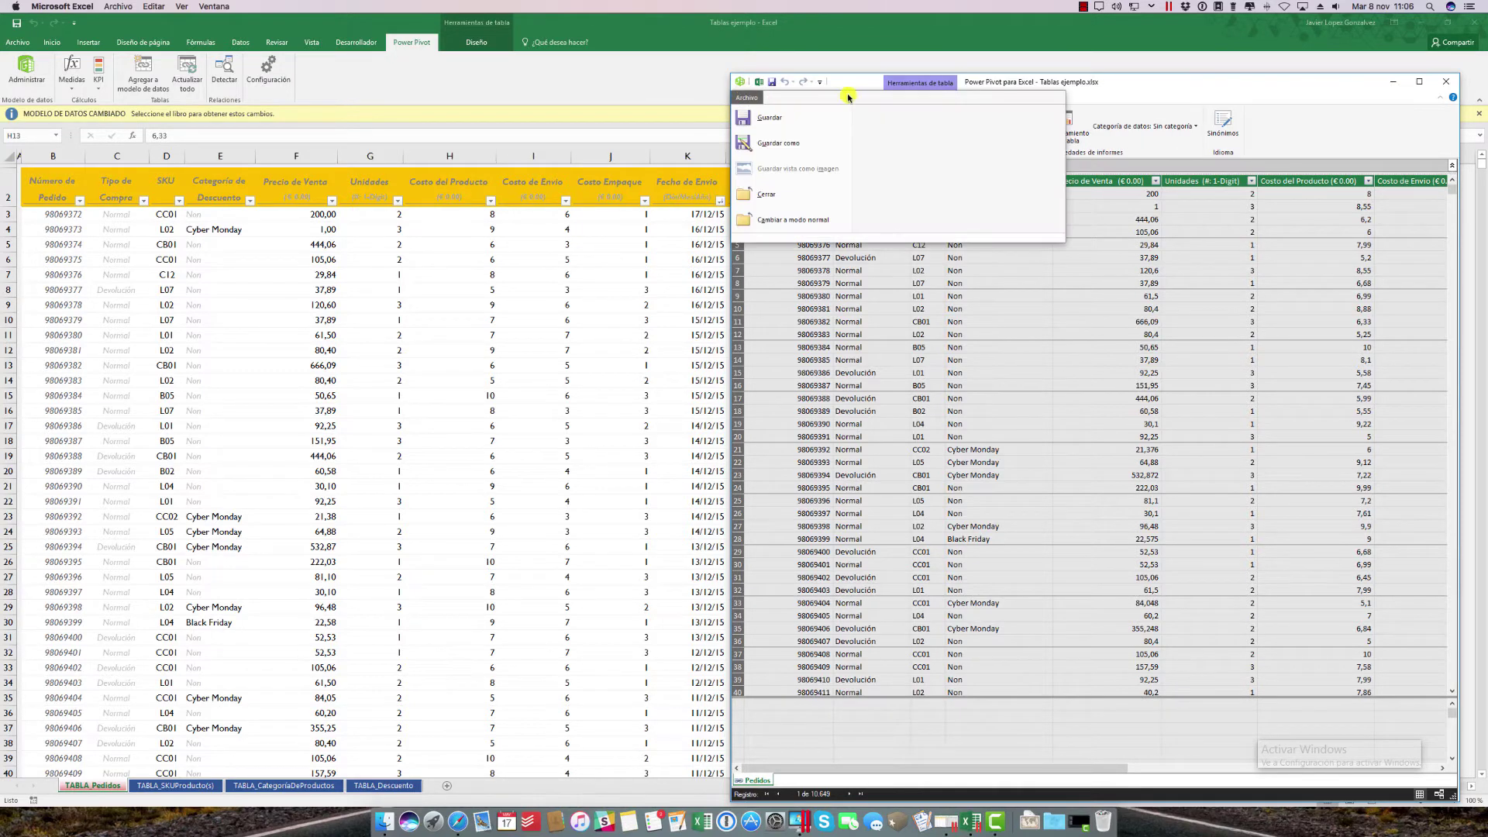
click(1285, 121)
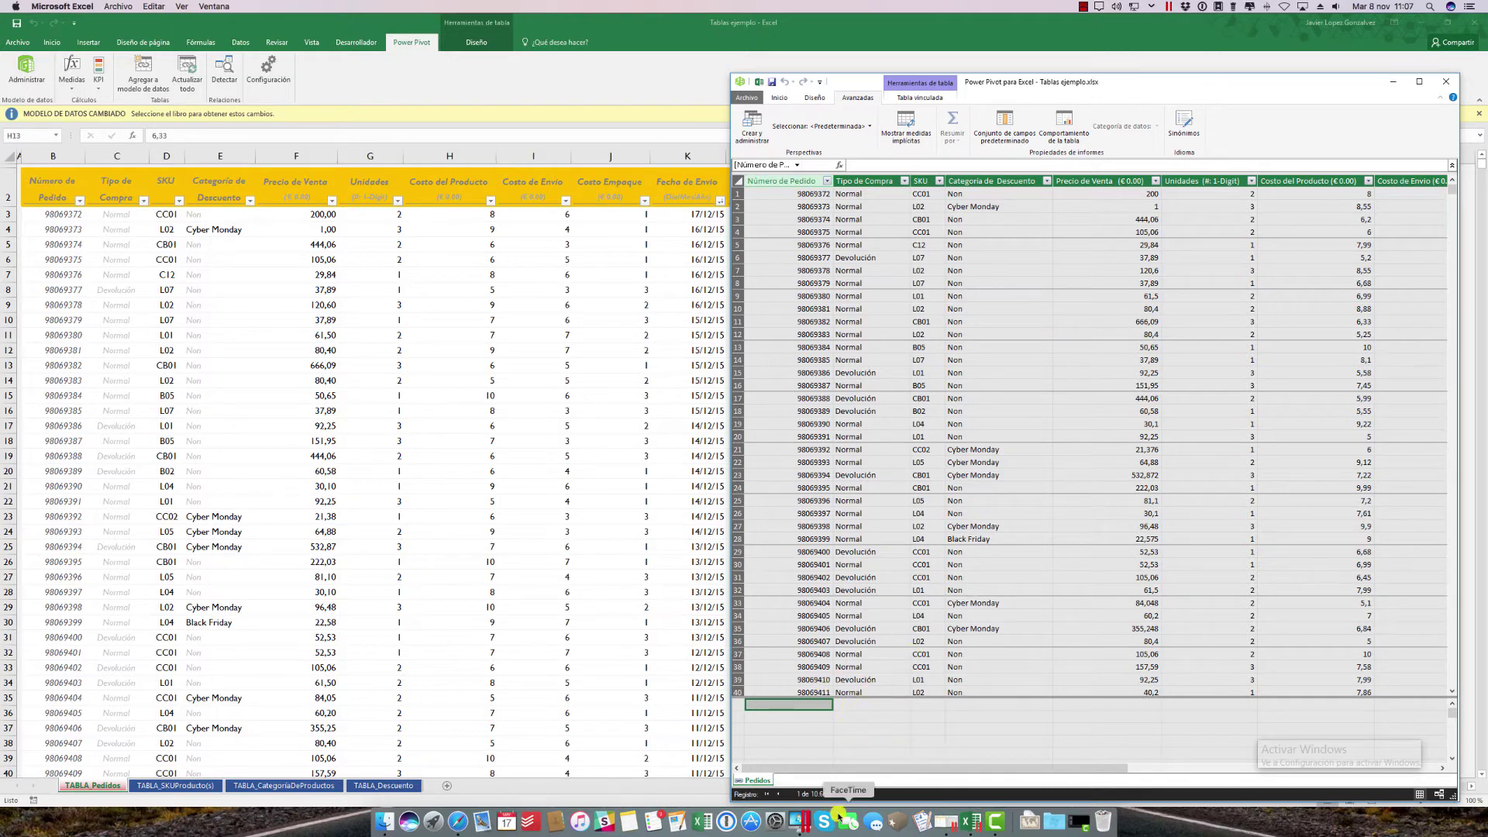
Examine the Pedidos table's columns through to the add-column area, along with the calculation area beneath the data
drag(1100, 768, 1405, 766)
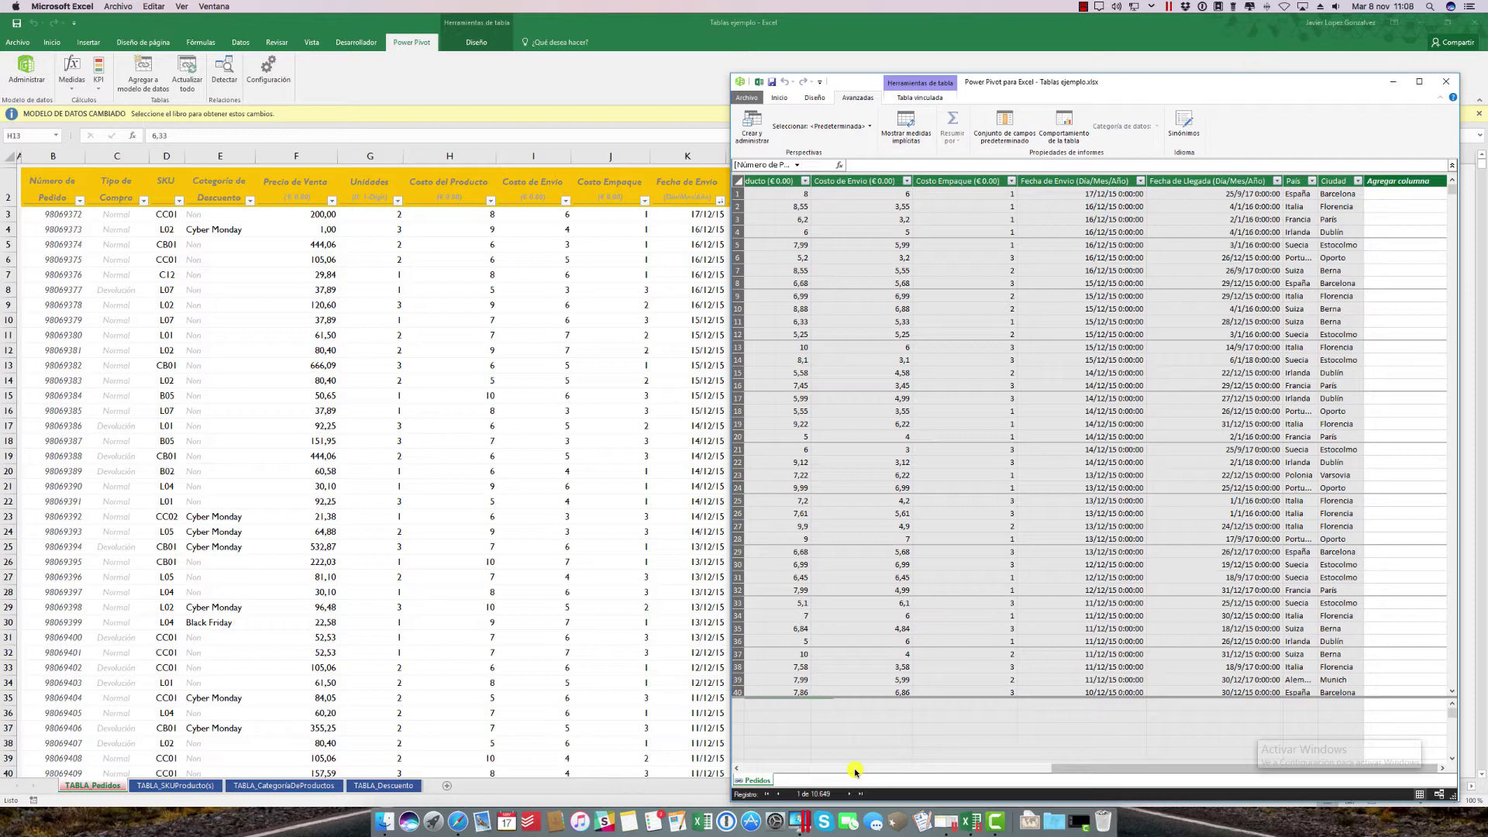
click(903, 577)
click(903, 375)
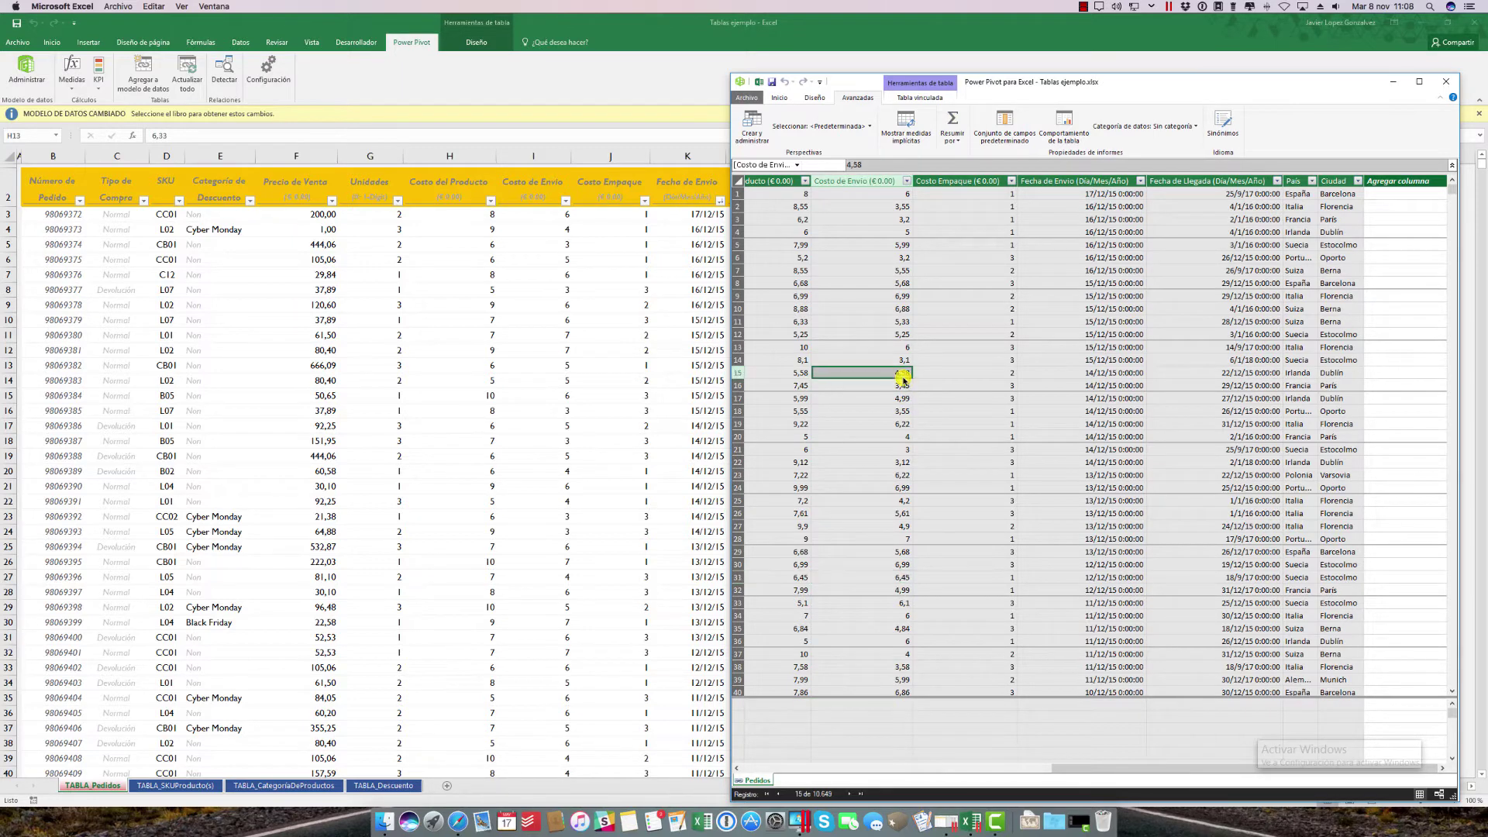
click(992, 310)
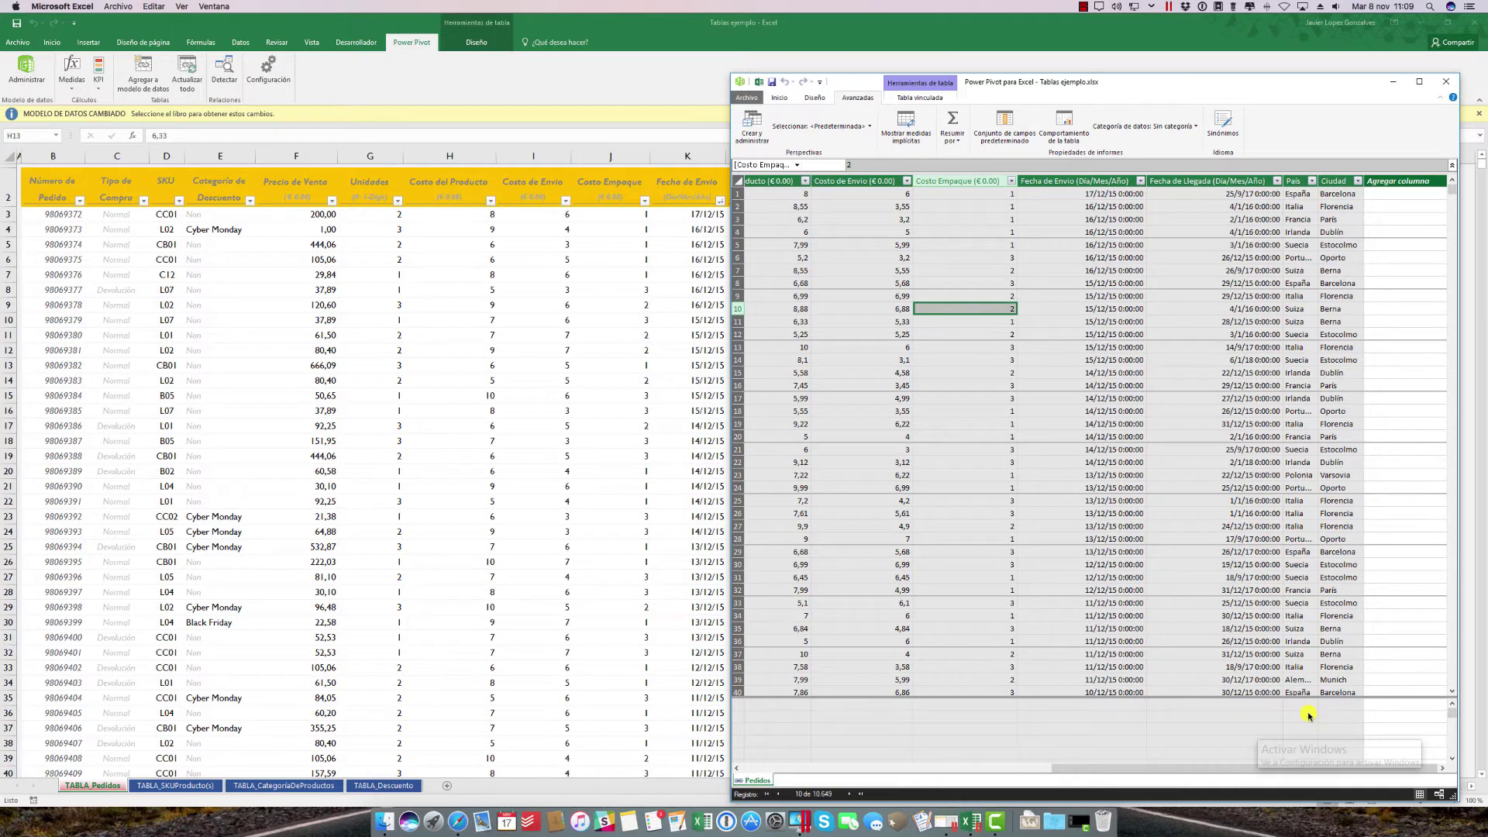
click(942, 715)
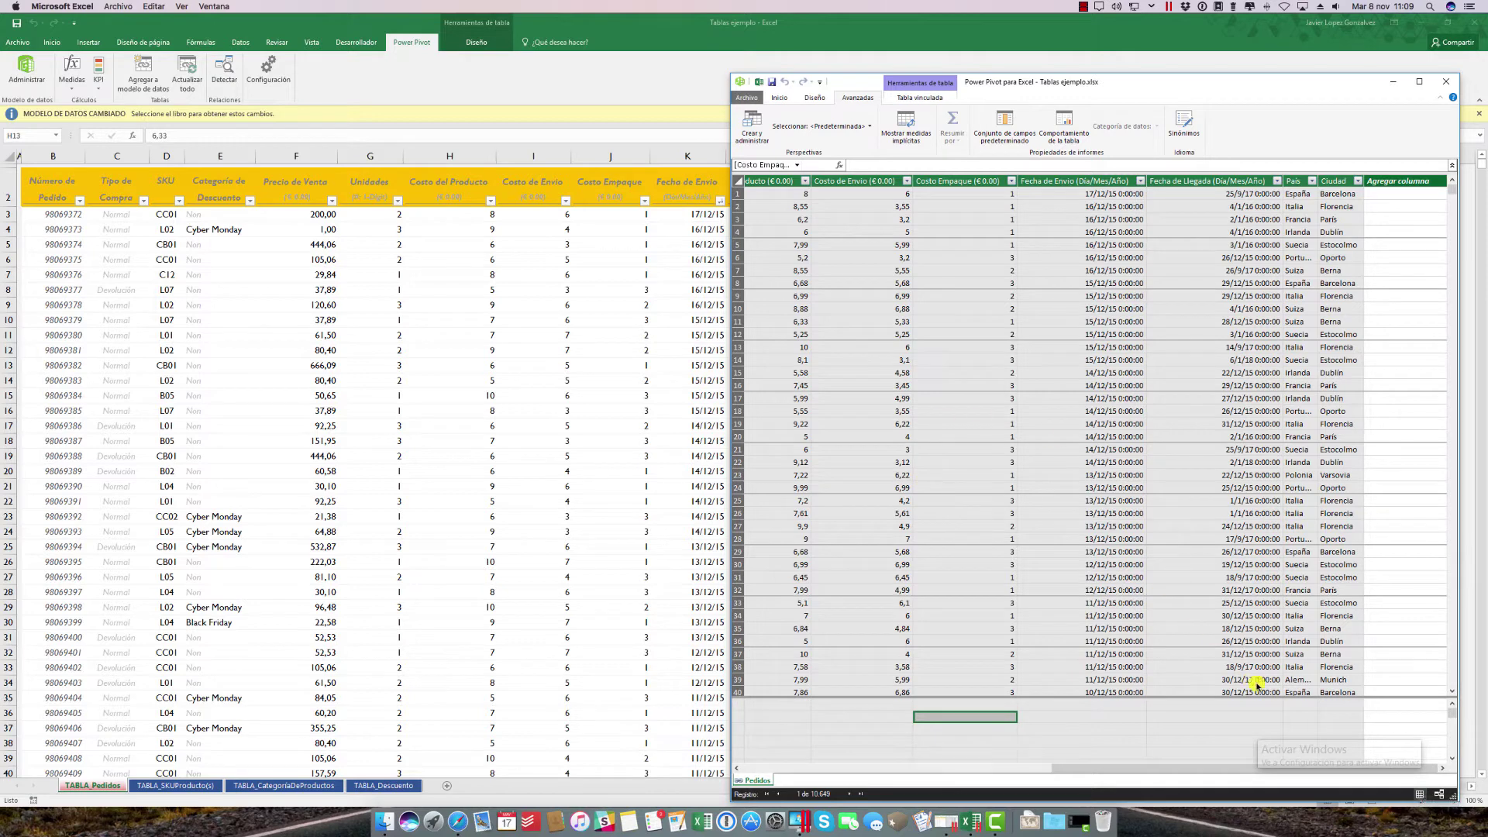
click(1443, 795)
drag(1092, 771, 739, 780)
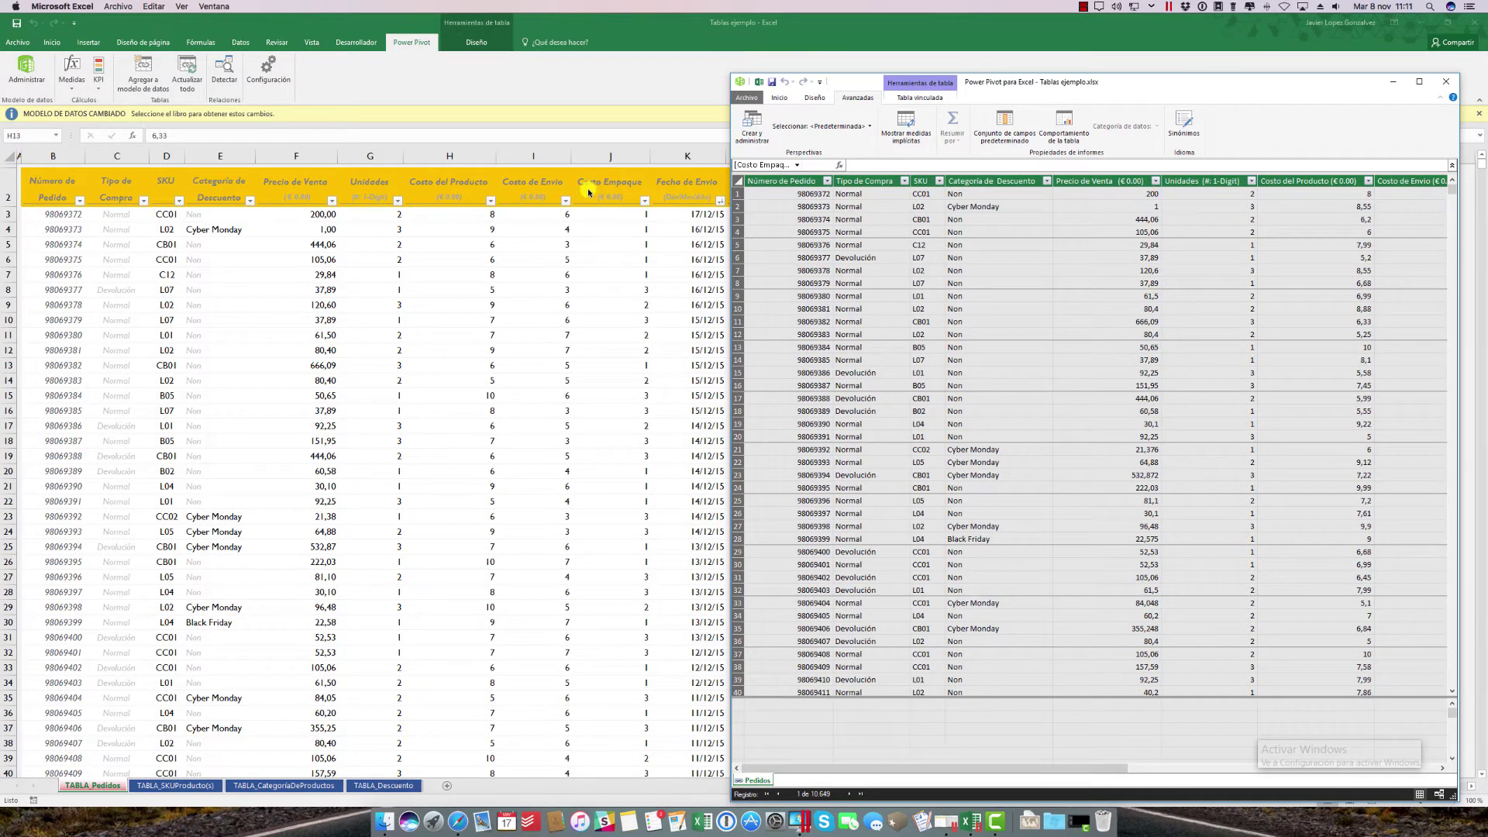
Restore and narrow the worksheet window, and align the Power Pivot window so both are visible side by side
click(313, 216)
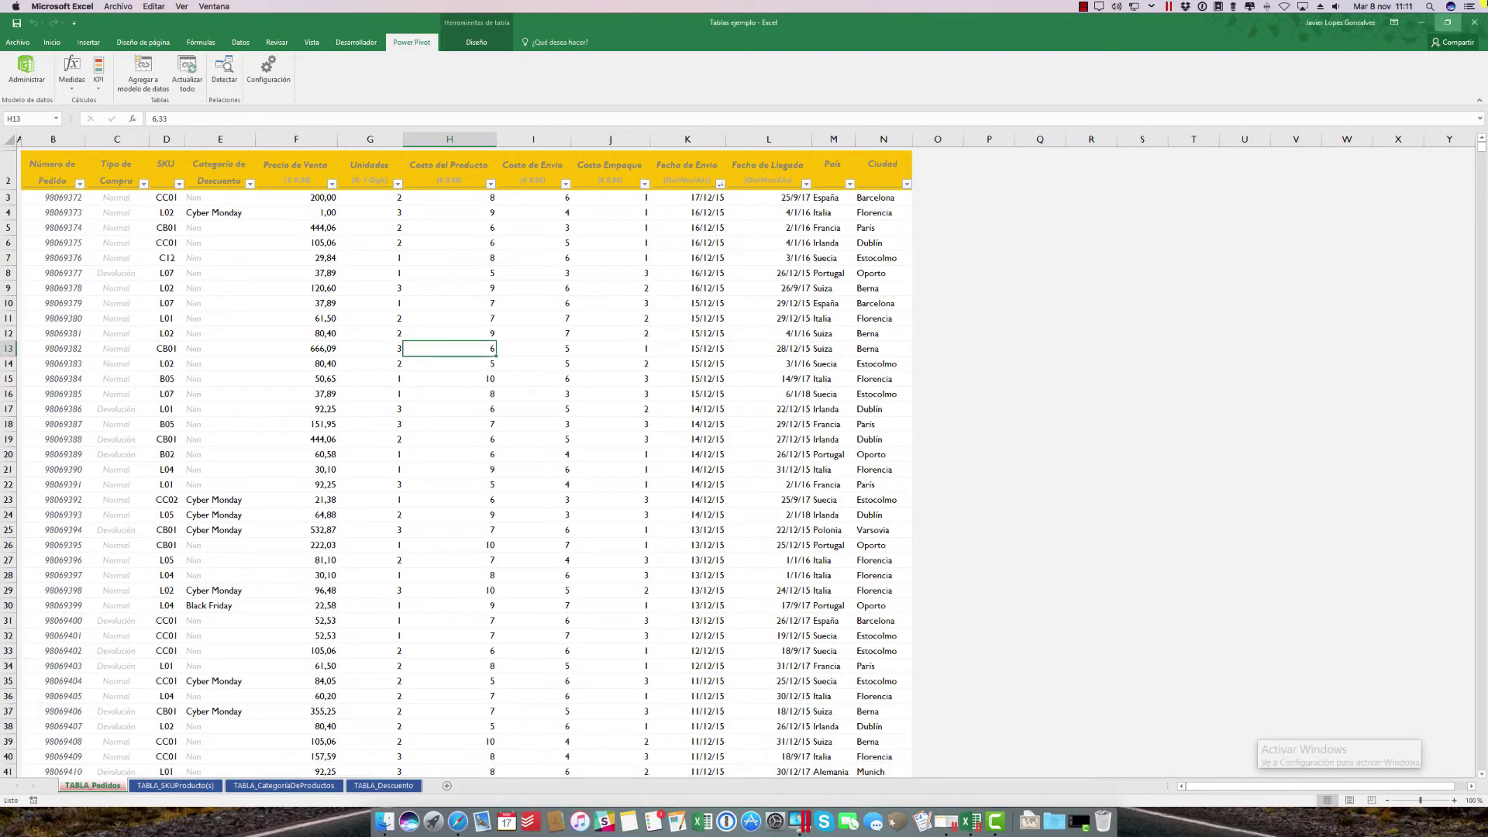
click(1447, 21)
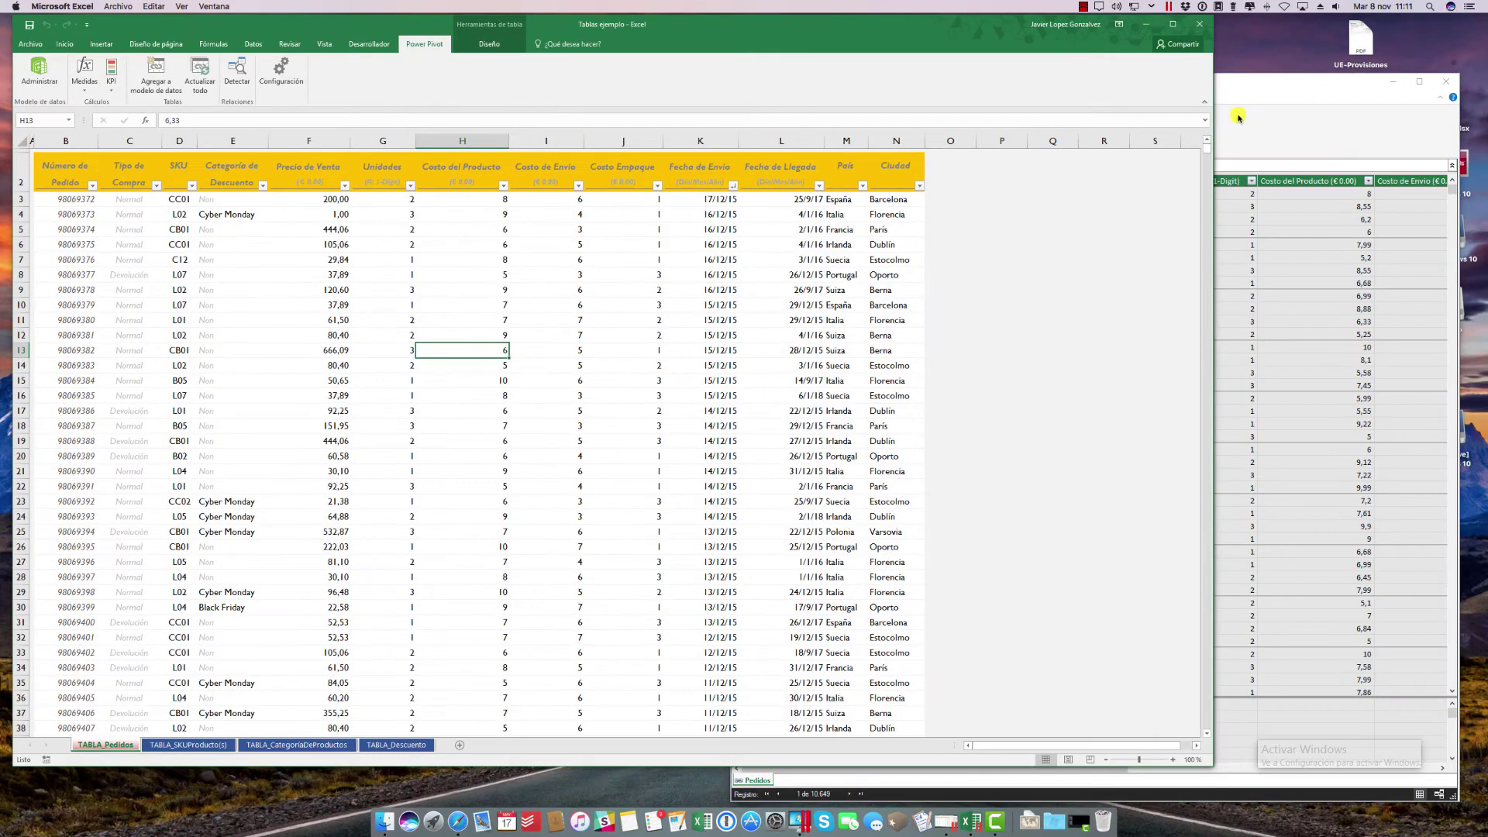
drag(1214, 120, 723, 120)
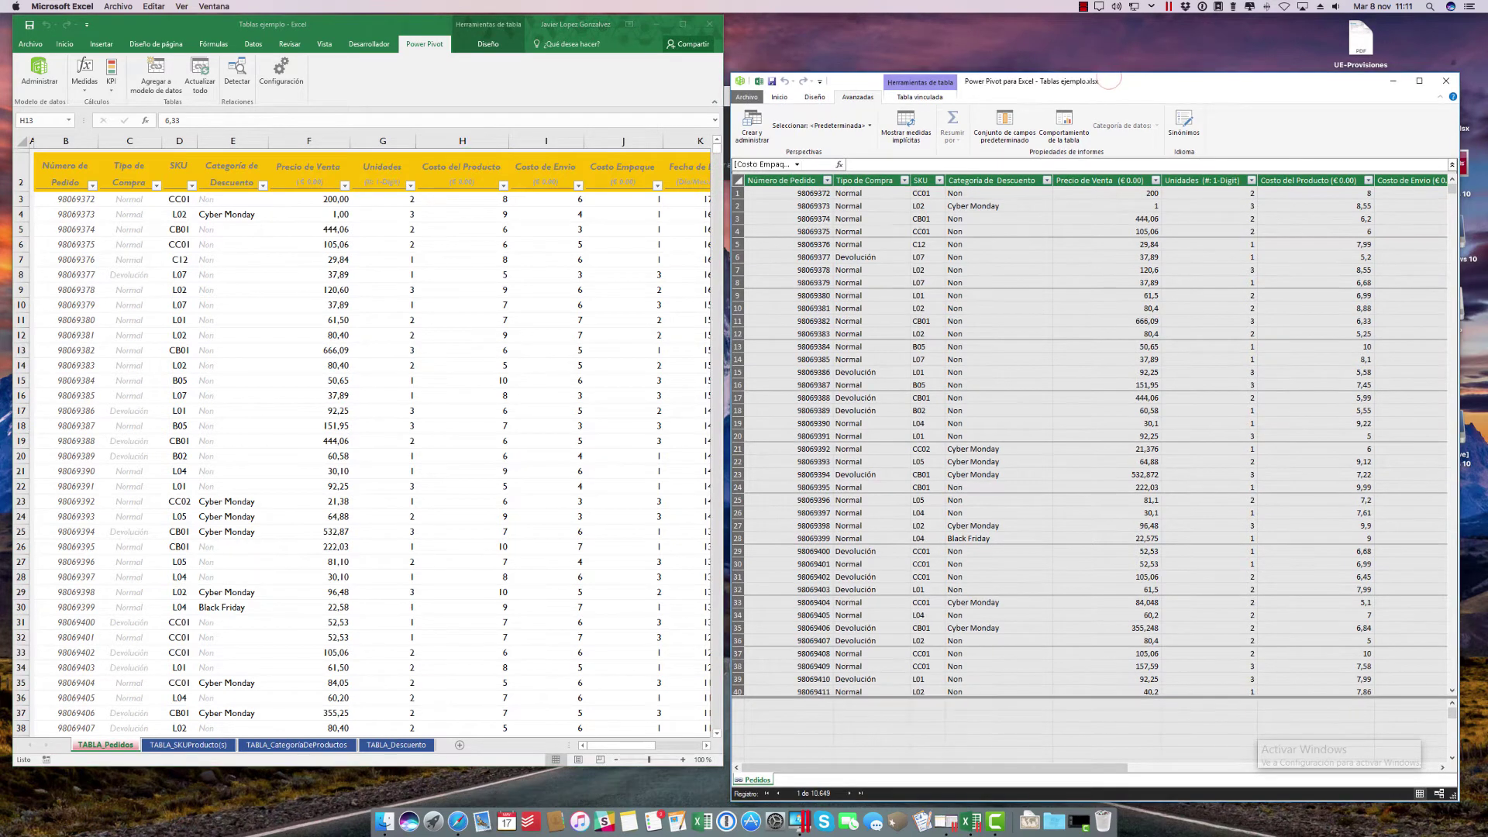
drag(1110, 80, 1110, 29)
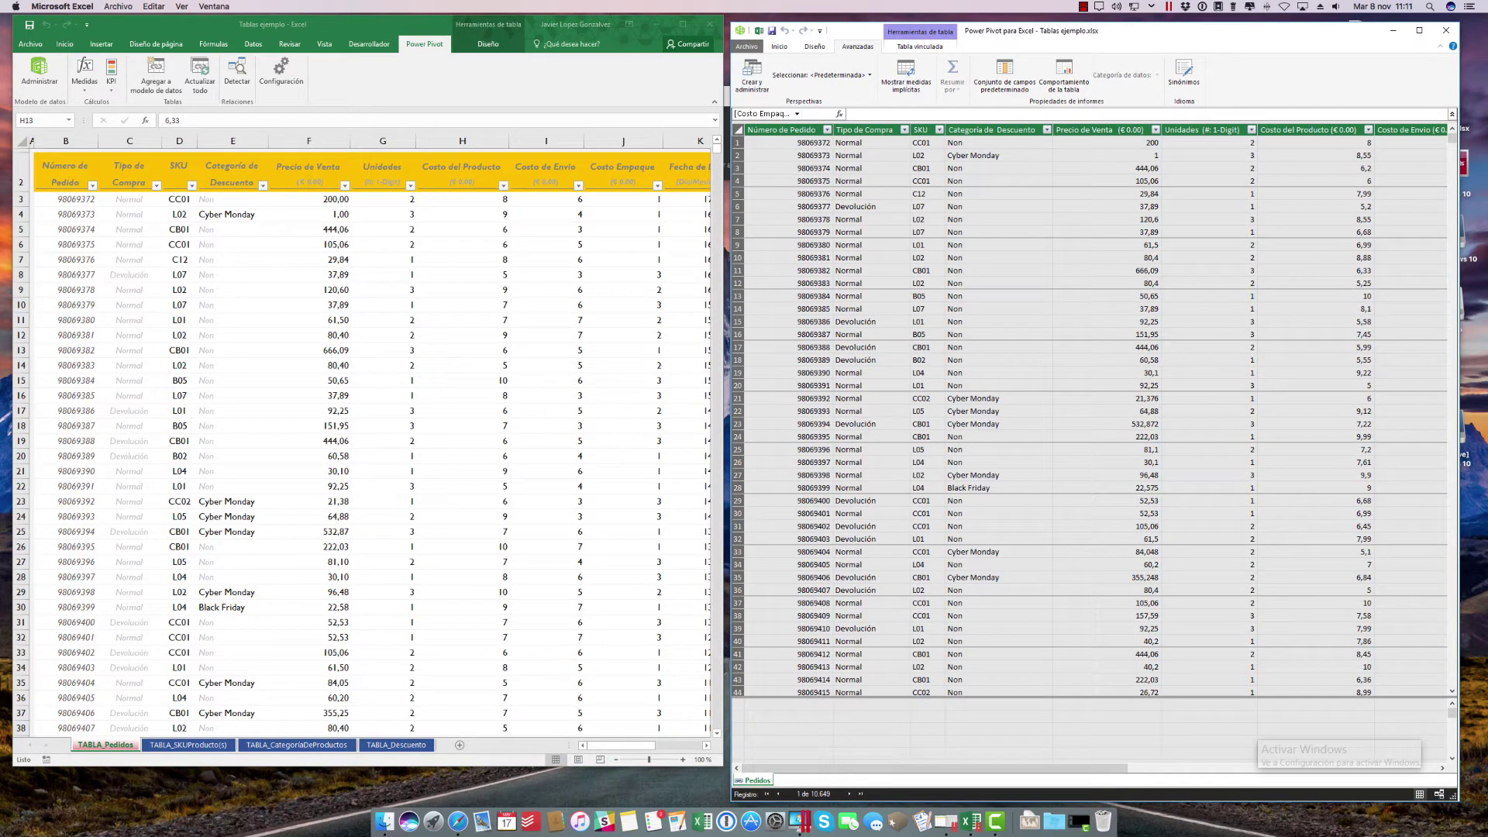
Set the Precio de Venta in cell F3 to 100 and switch to the Power Pivot window to refresh its linked table
click(339, 202)
click(339, 202)
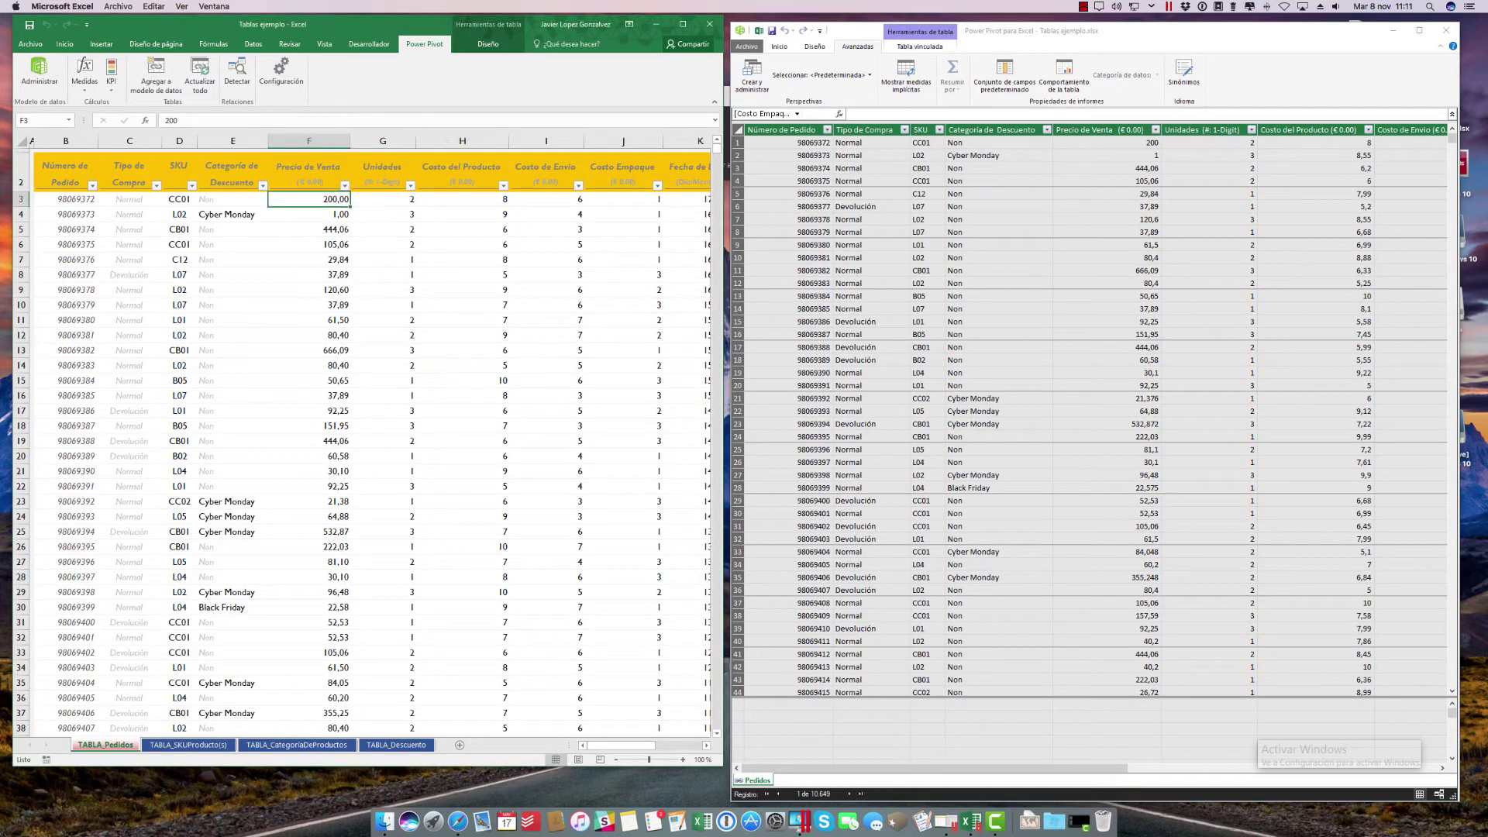
text(100)
key(Return)
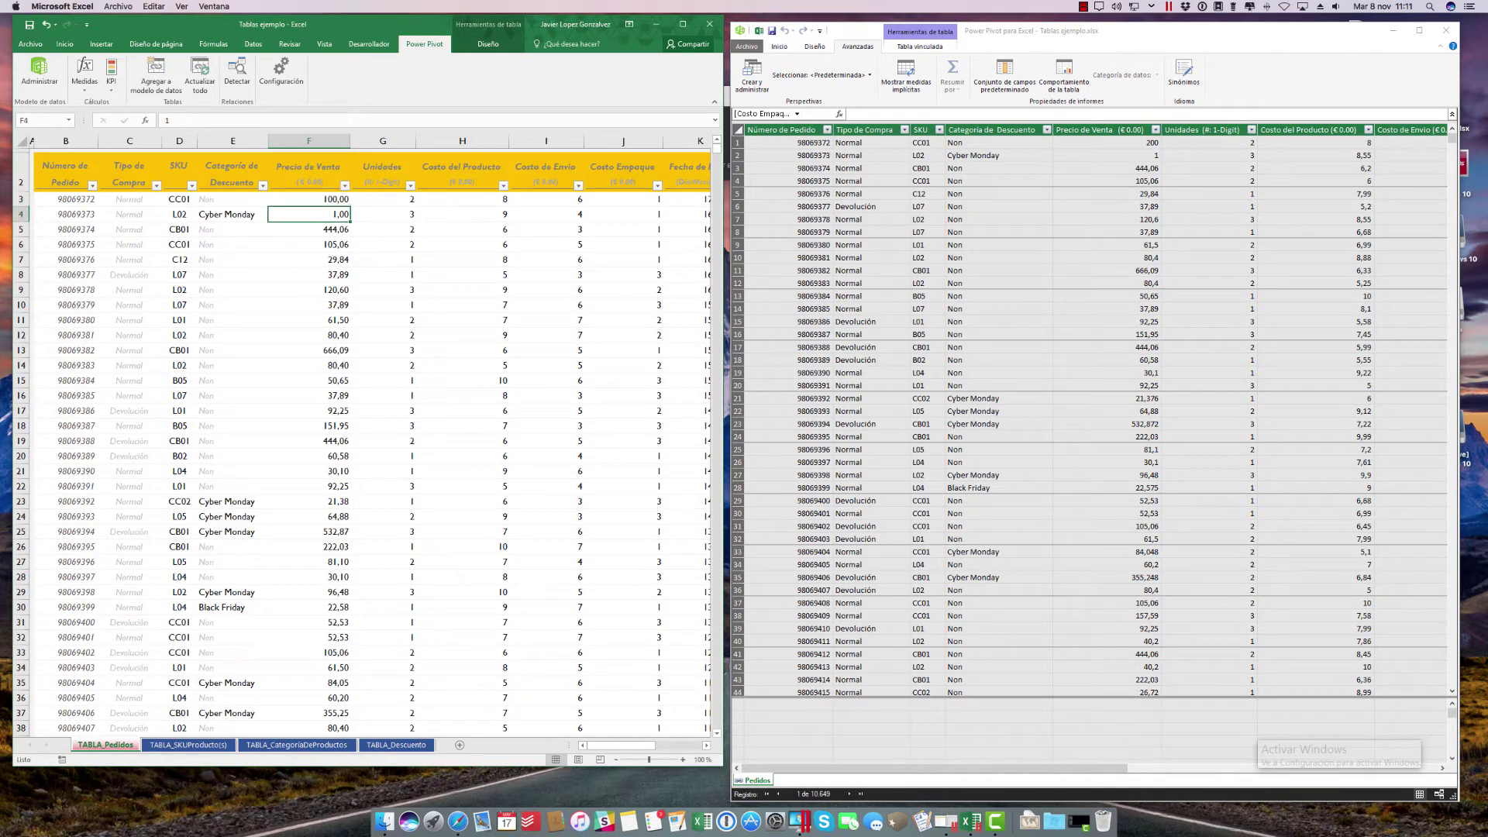
click(1107, 232)
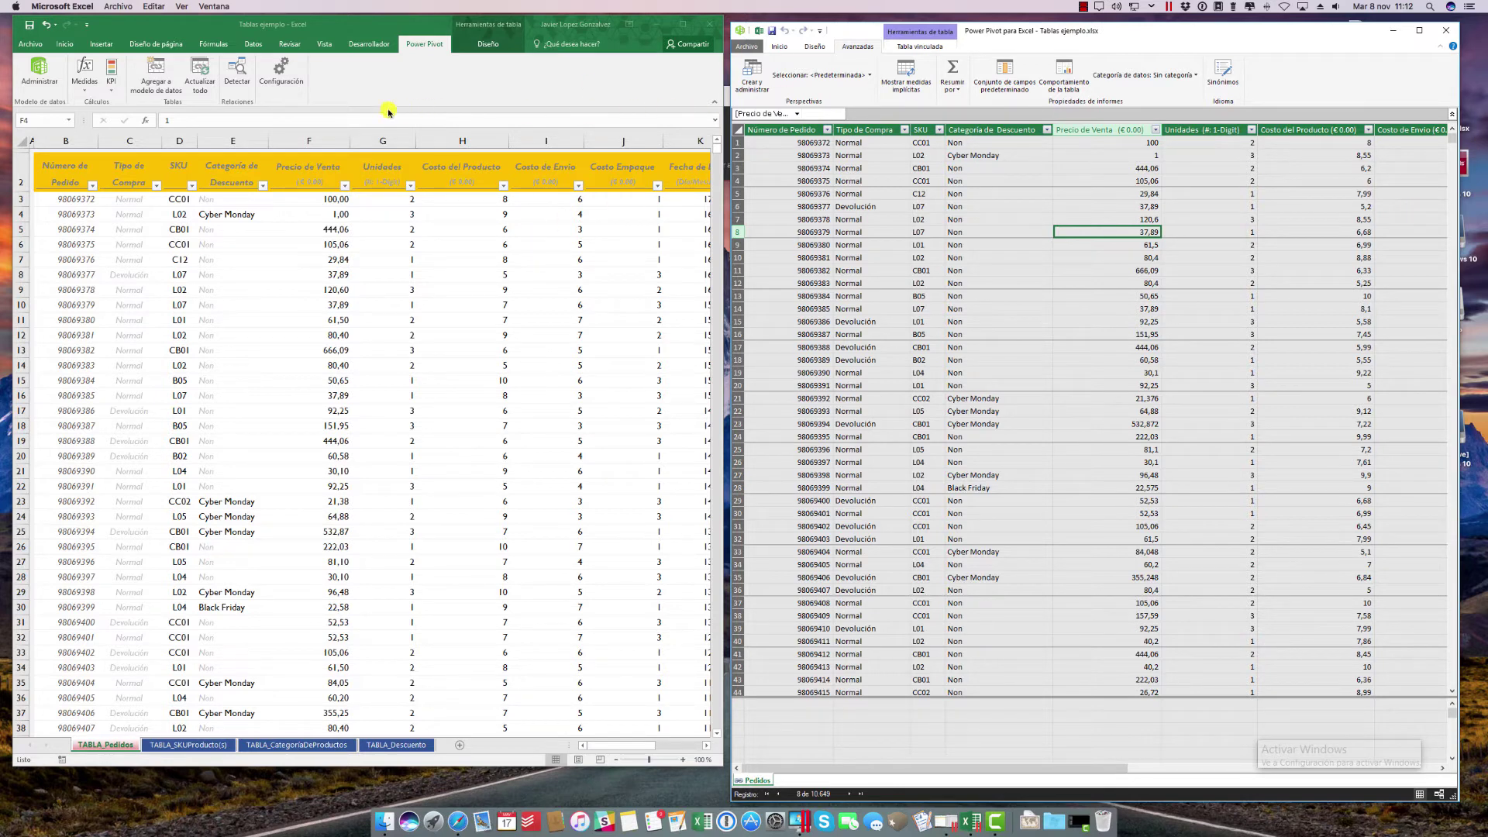
Return to the worksheet window, widen it, and open the list of workbook connections
click(585, 321)
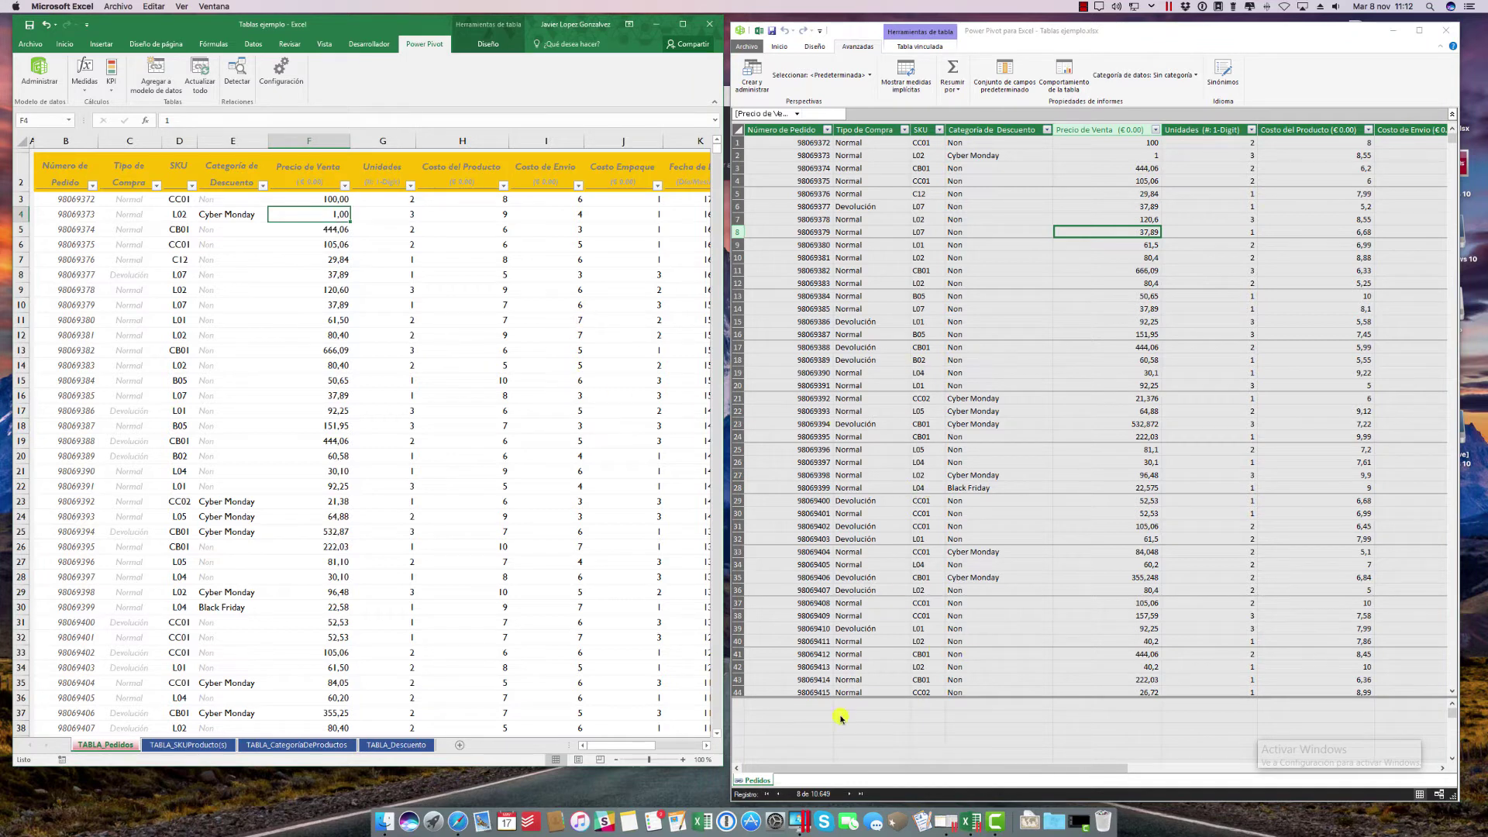
click(450, 505)
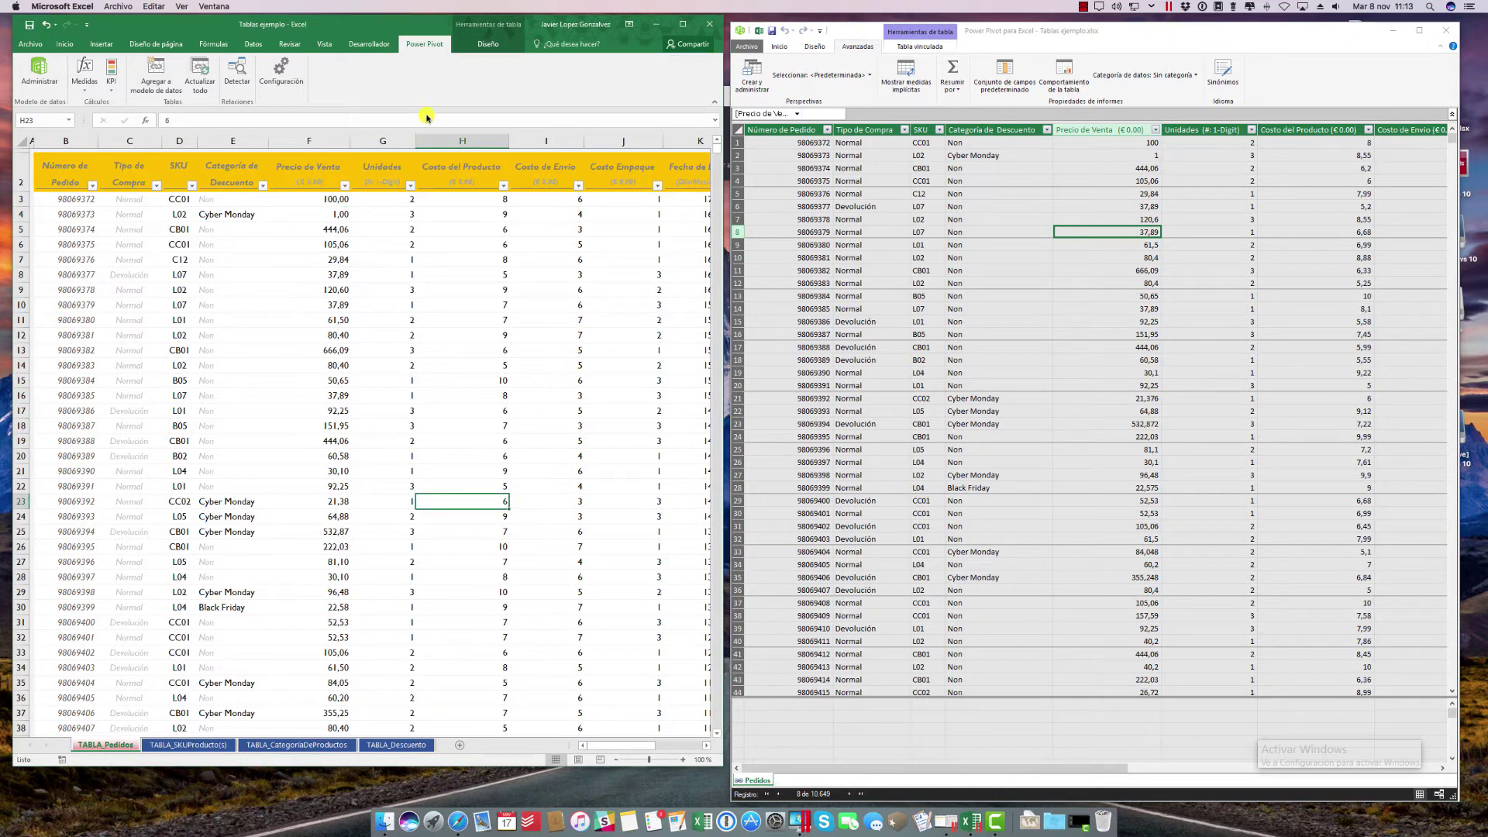
click(249, 45)
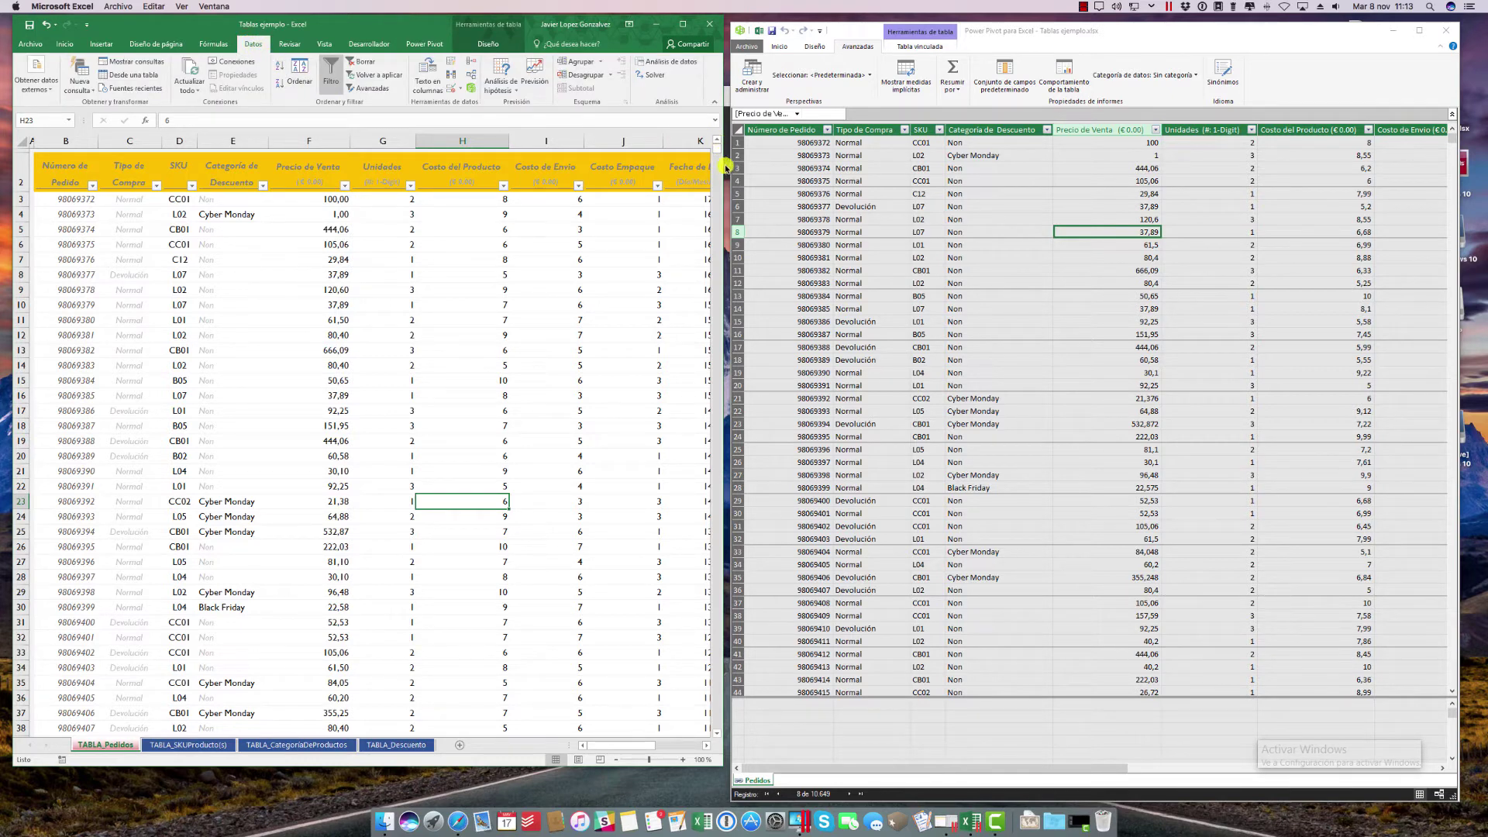
drag(728, 169, 828, 171)
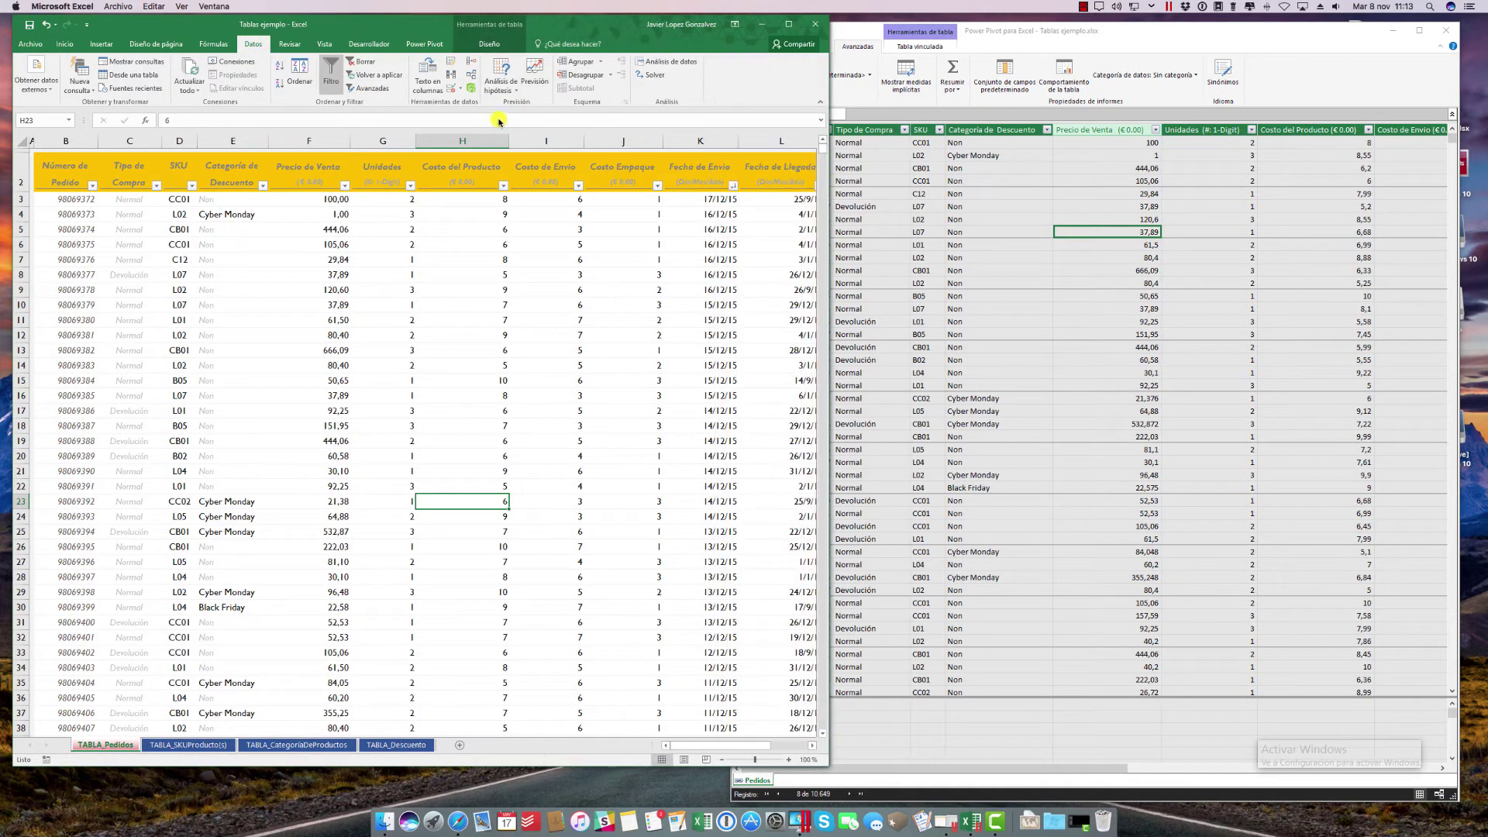
drag(829, 242, 1044, 256)
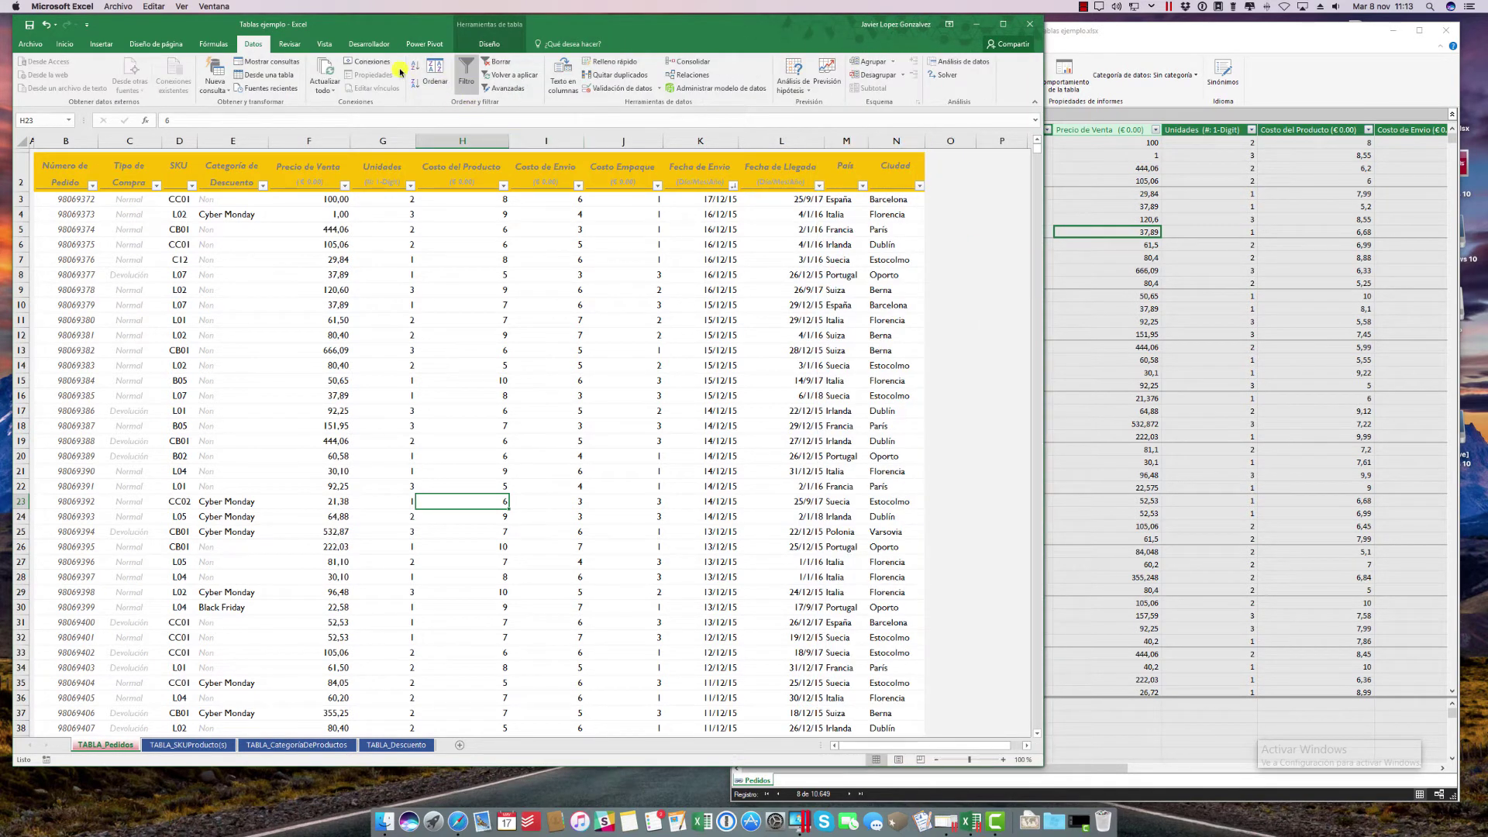
click(371, 62)
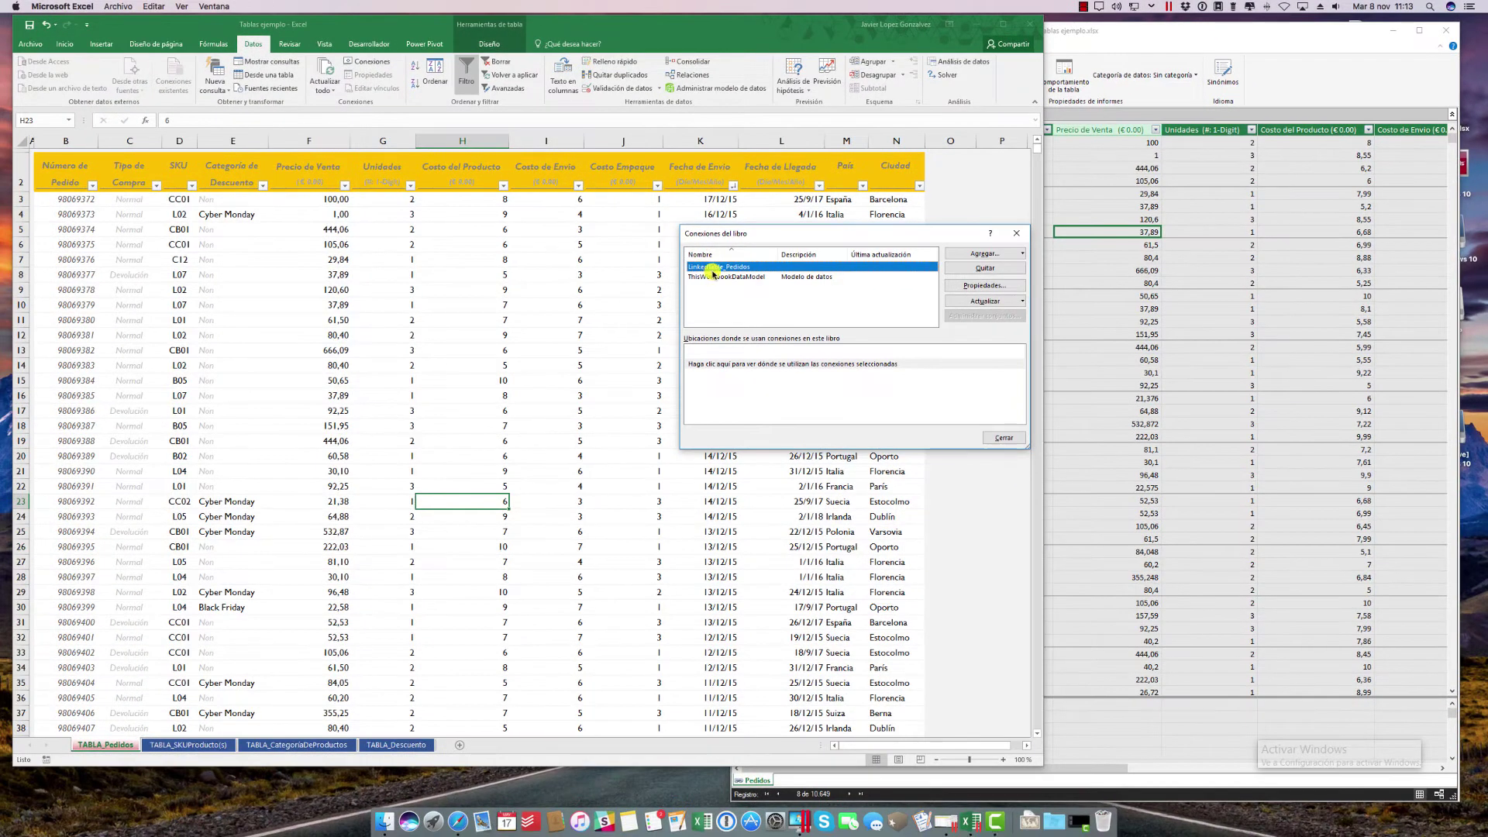
Try to remove the LinkedTable_Pedidos connection from the workbook and close the connections list
click(996, 268)
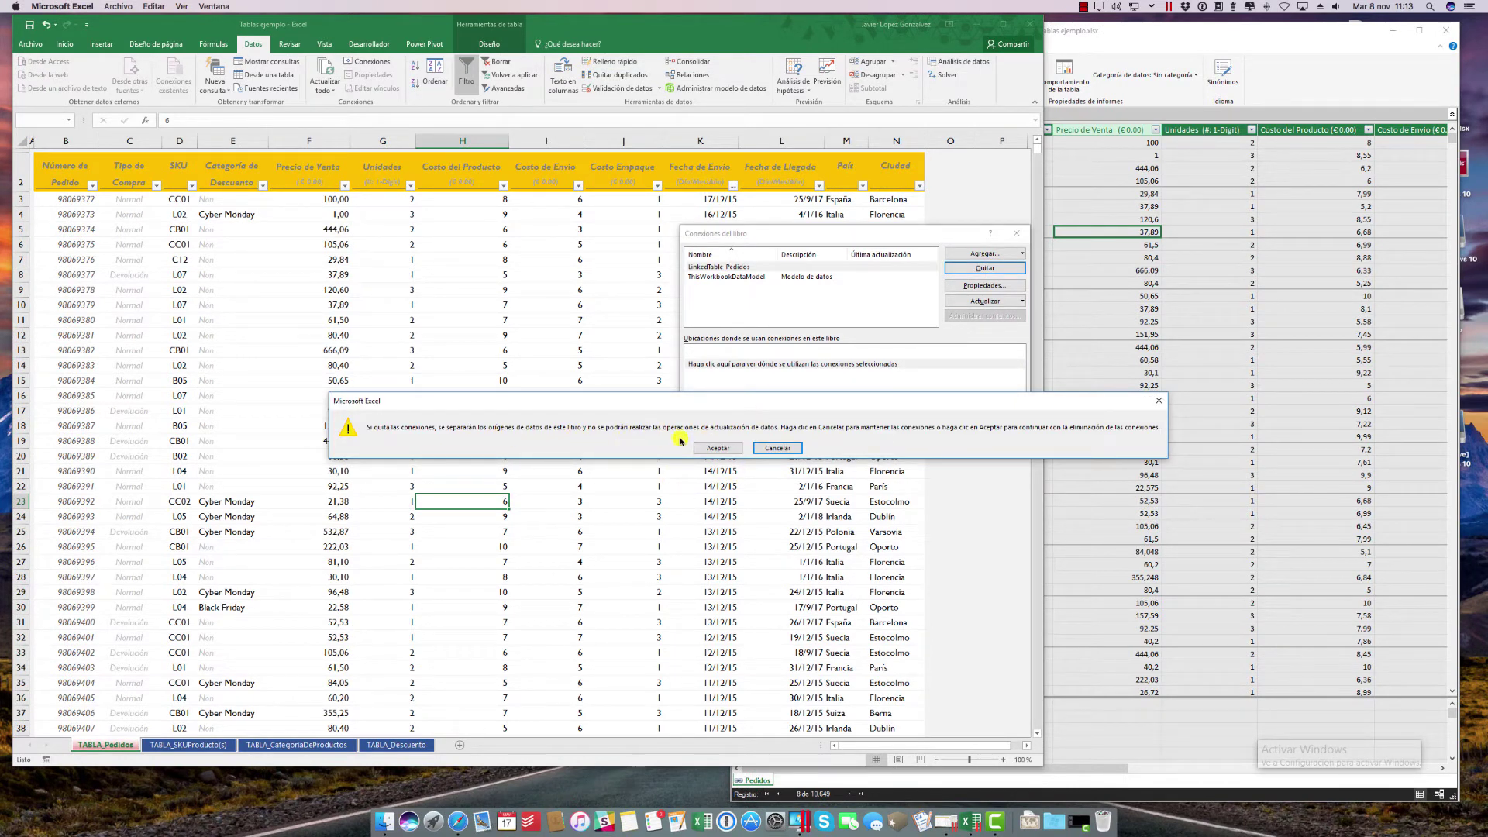
click(778, 450)
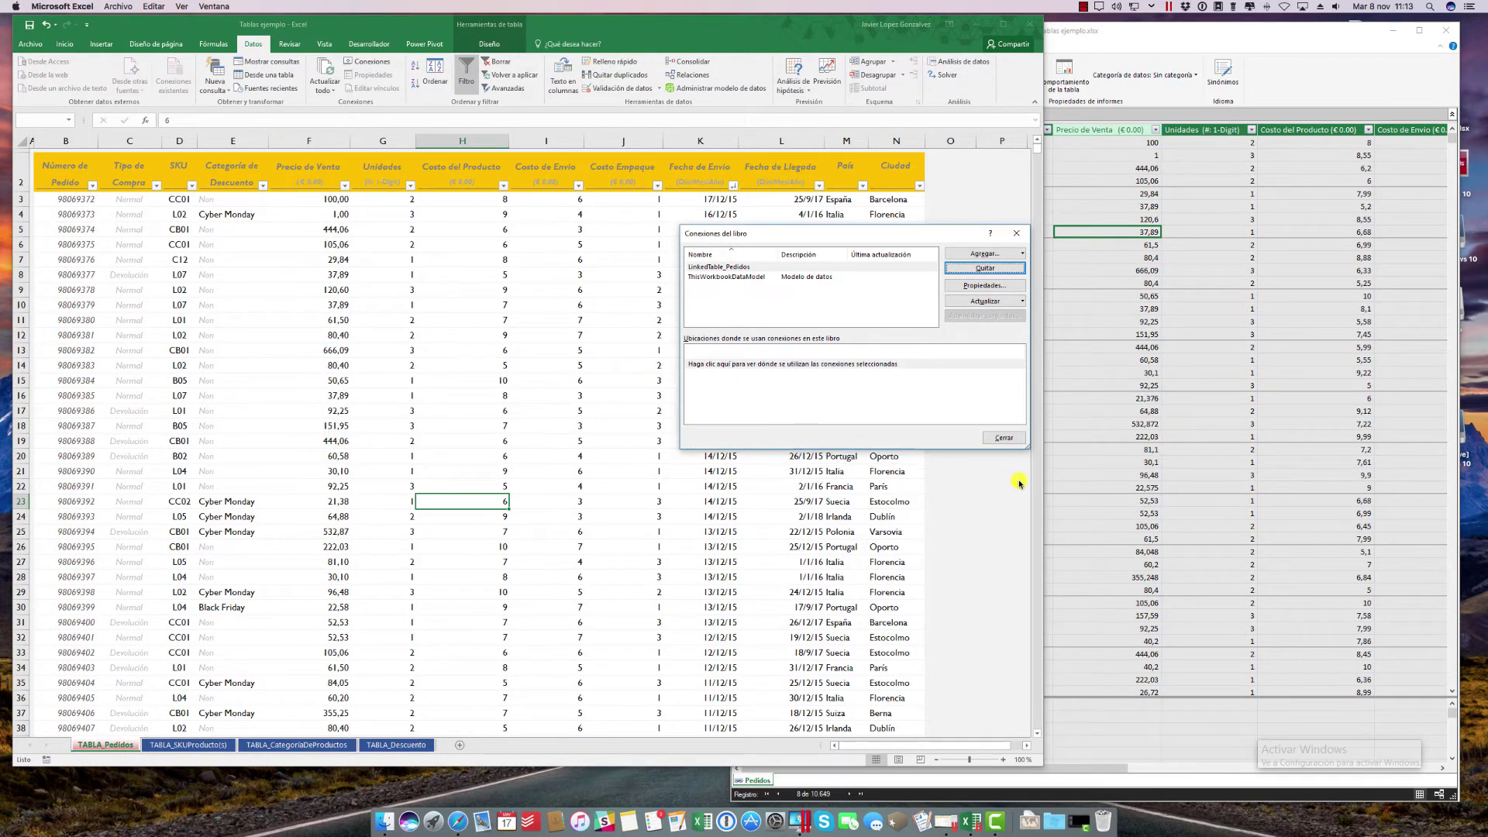
click(986, 434)
Permanently delete the Pedidos table from the Power Pivot data model, and widen the worksheet window again
drag(1039, 455, 723, 455)
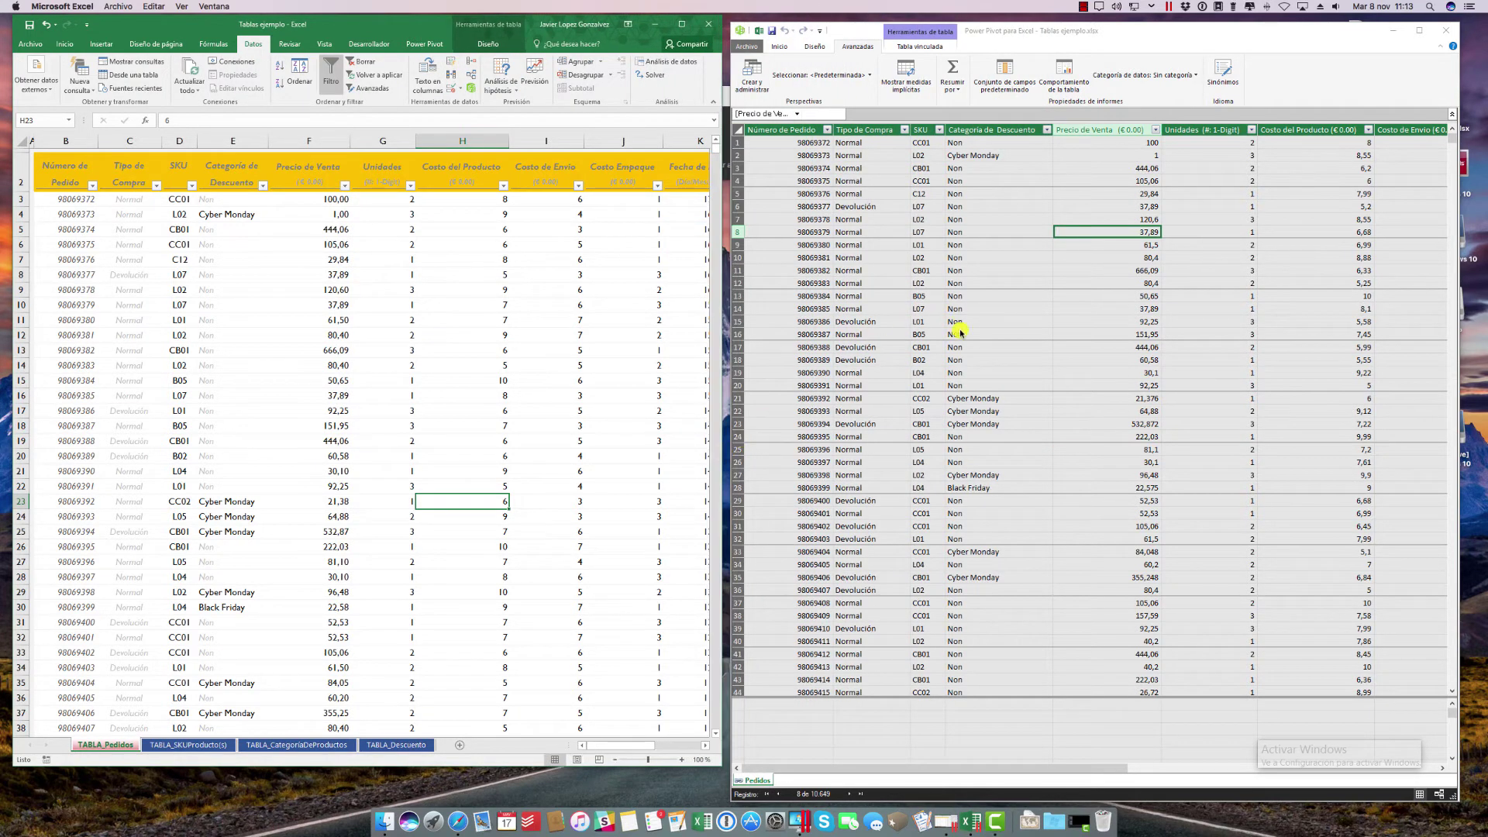
right_click(754, 781)
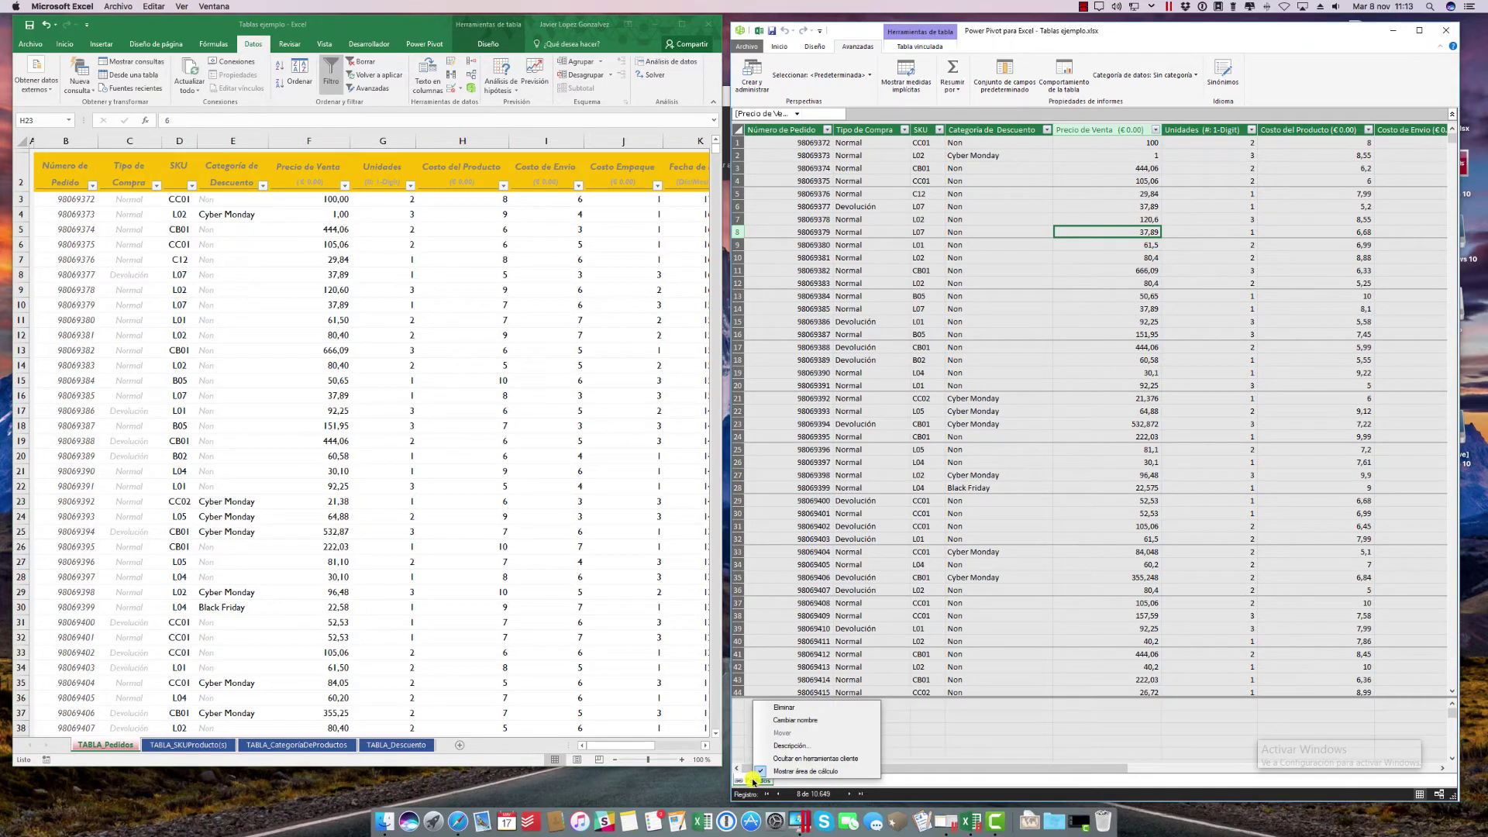
click(798, 707)
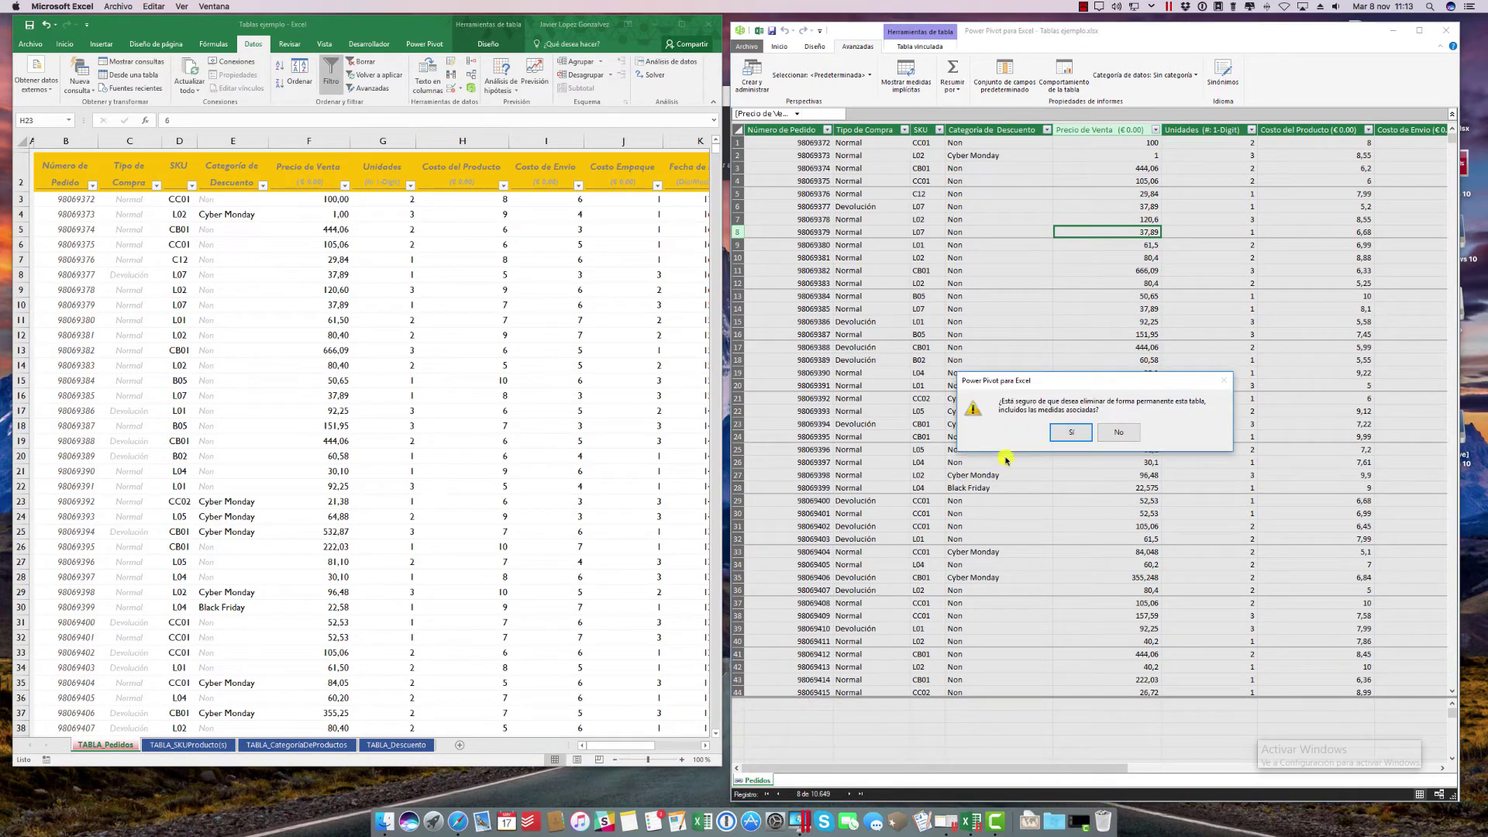
click(1068, 431)
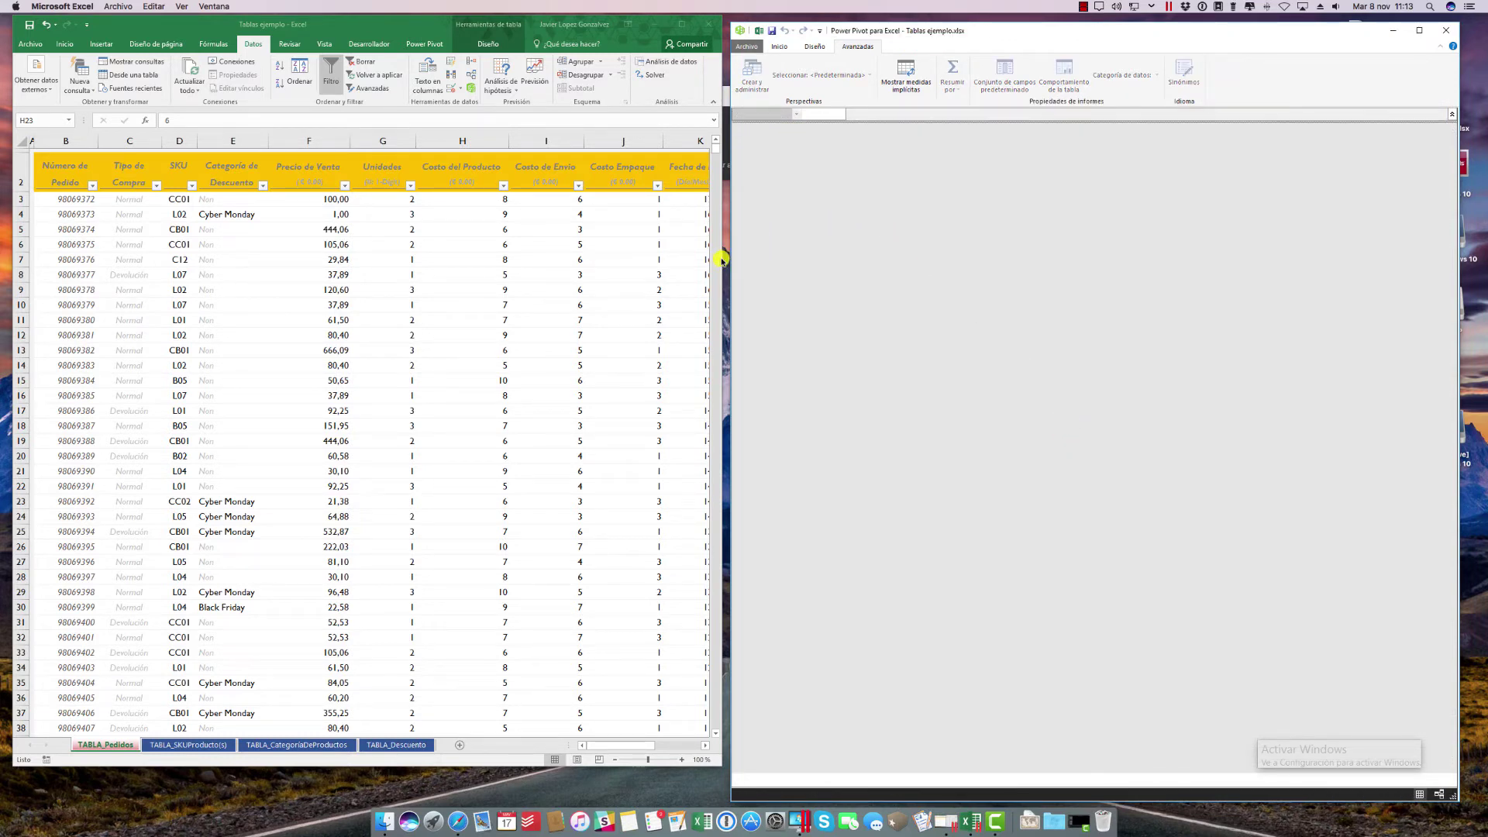
drag(721, 261, 1184, 263)
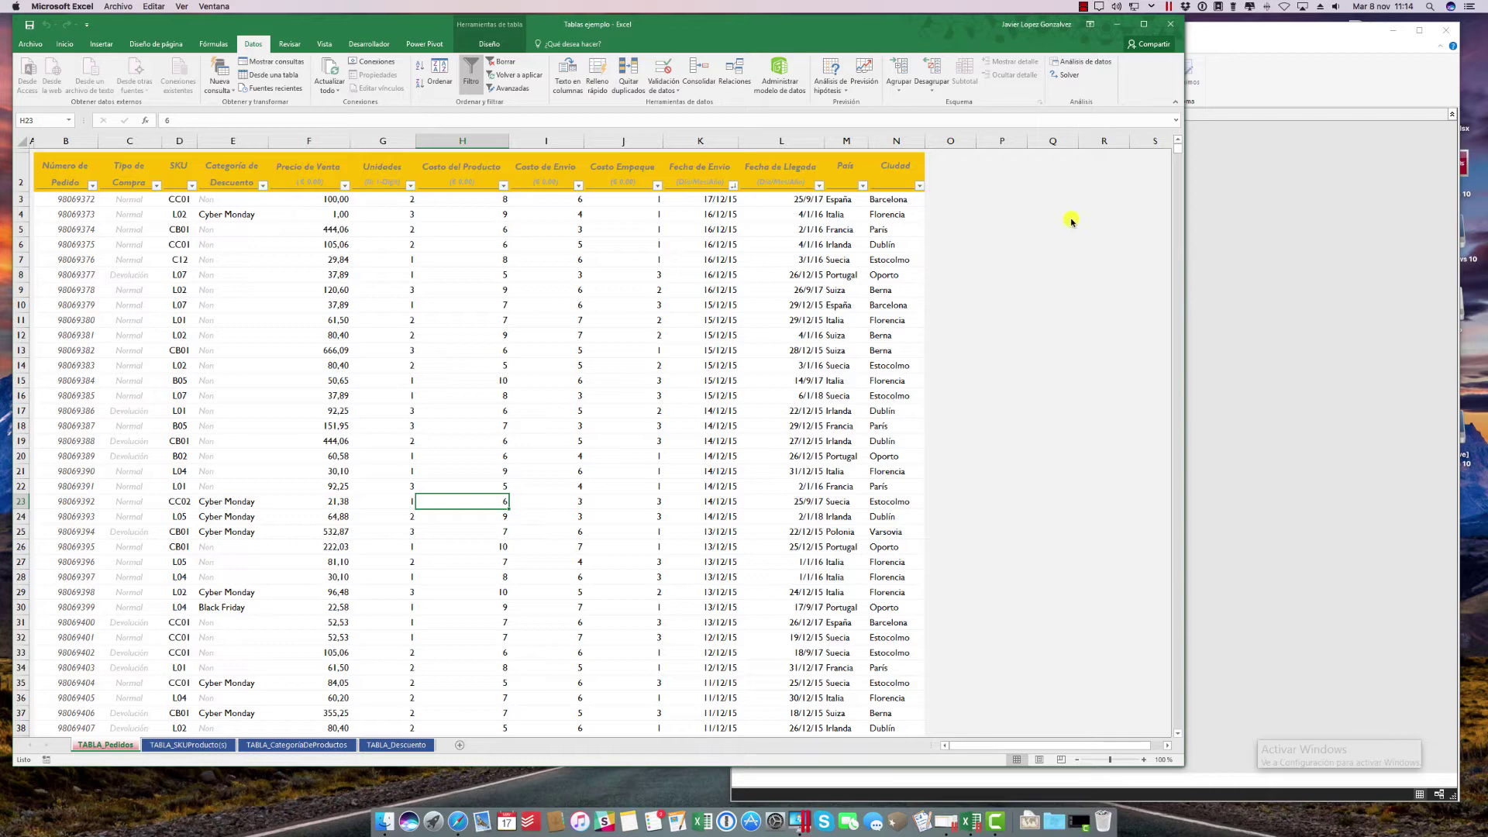
Examine the columns of the TABLA_Pedidos sheet, from purchase type, SKU and discount category through prices, costs, dates, country and city
click(183, 744)
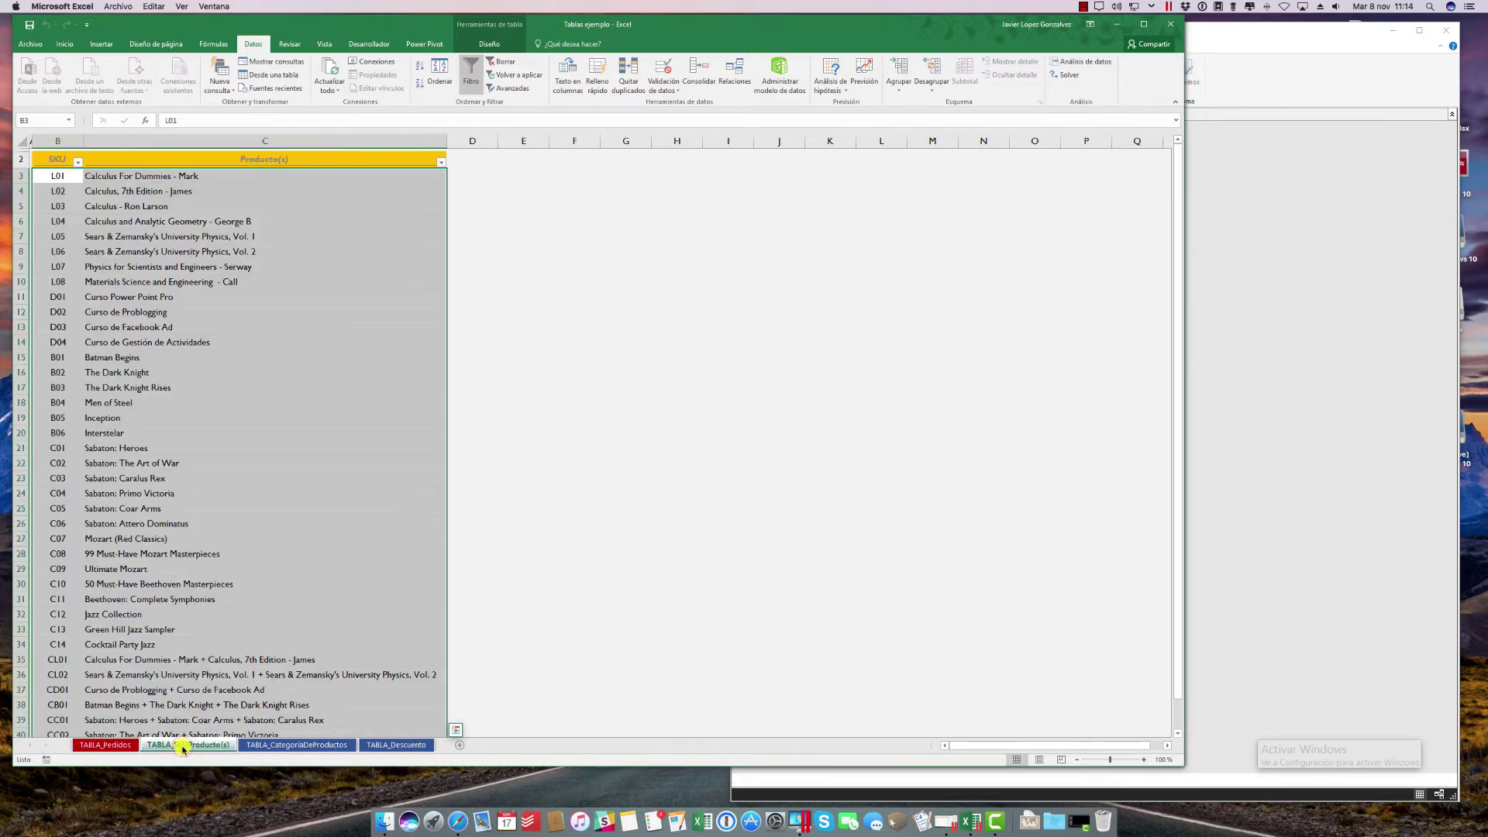
key(ctrl+Page_Up)
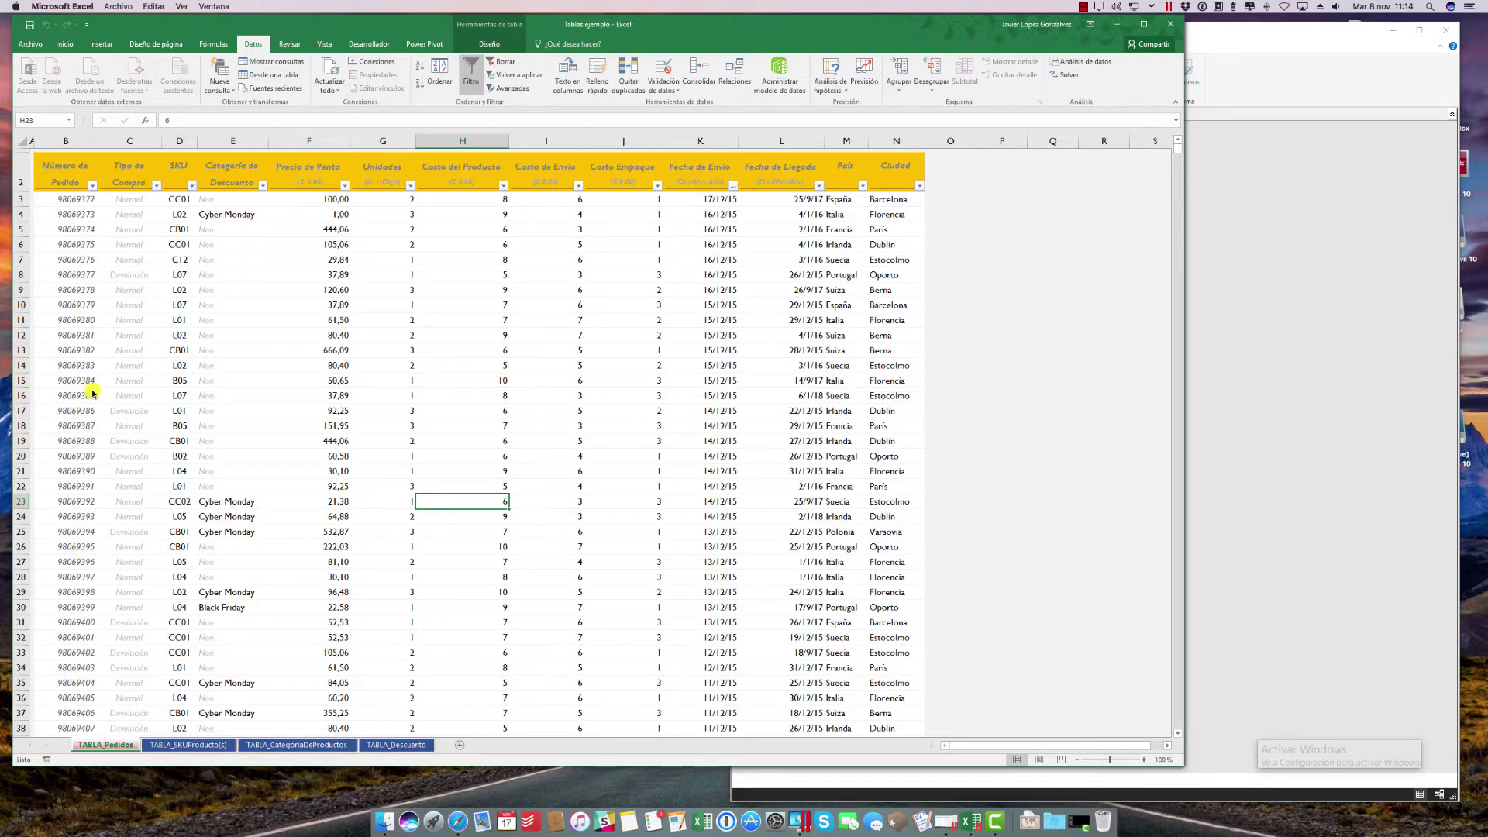
click(134, 307)
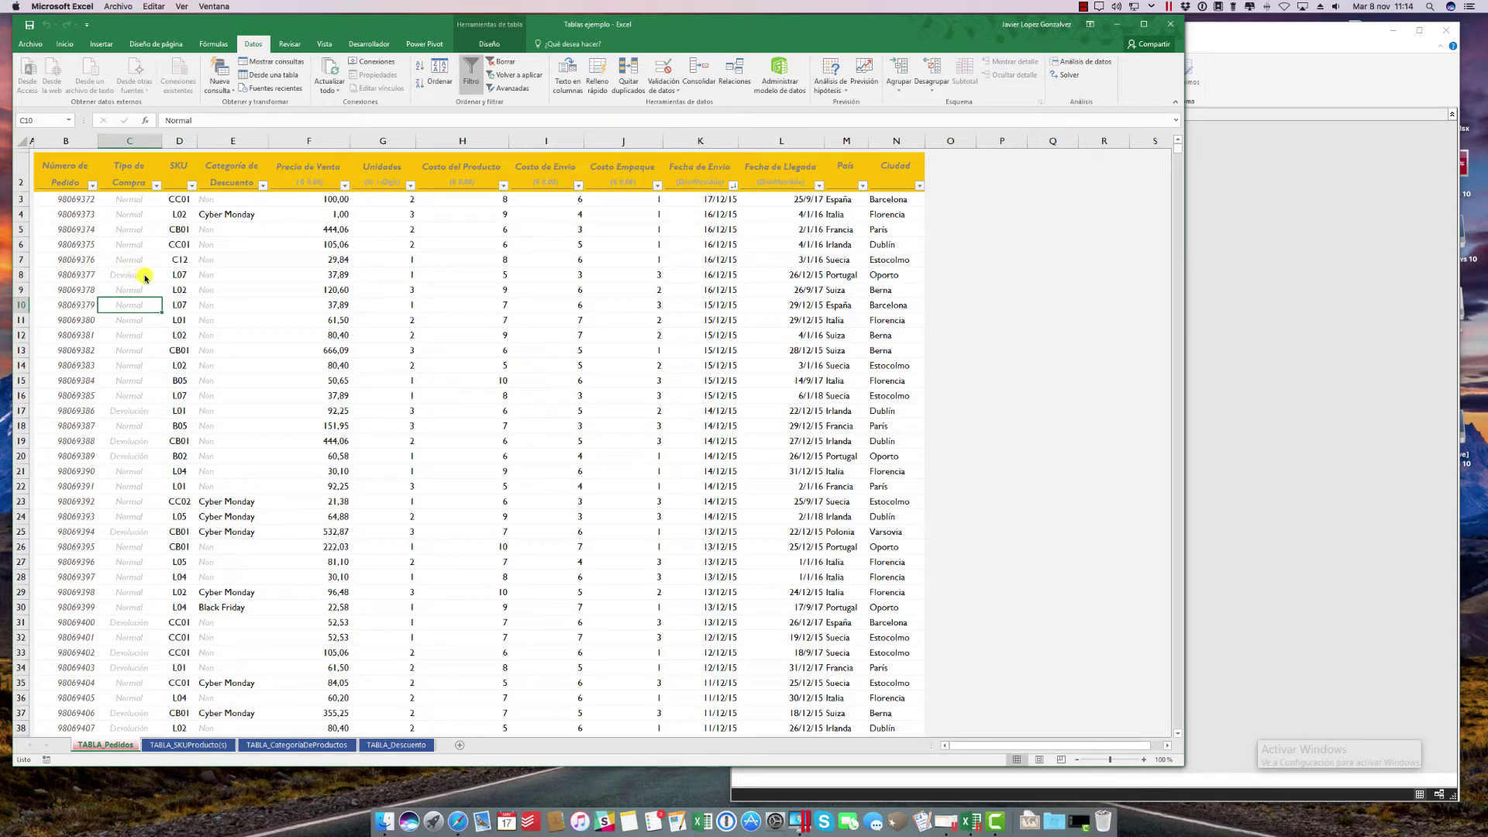
click(181, 200)
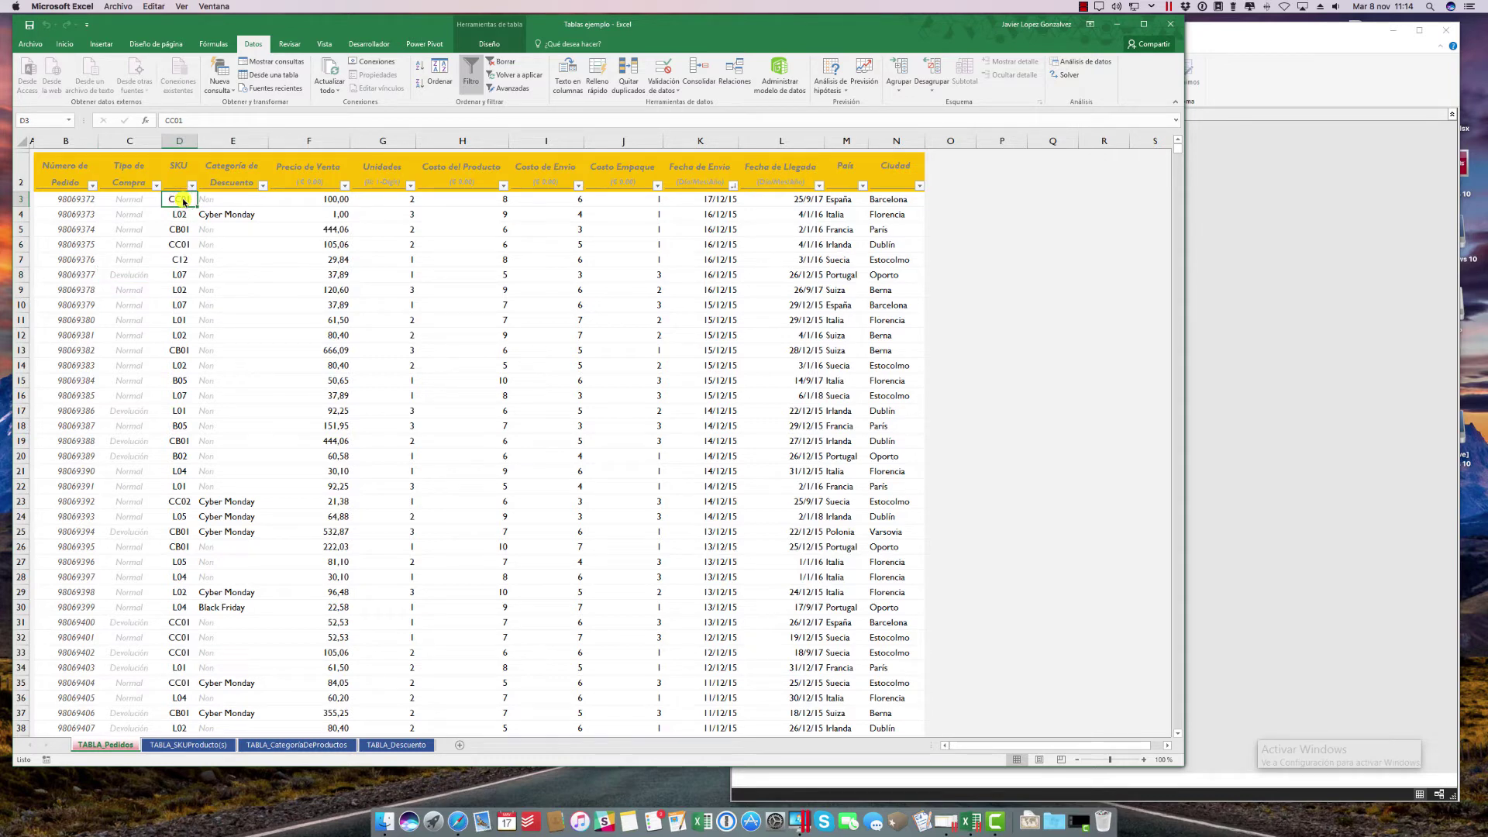
click(227, 215)
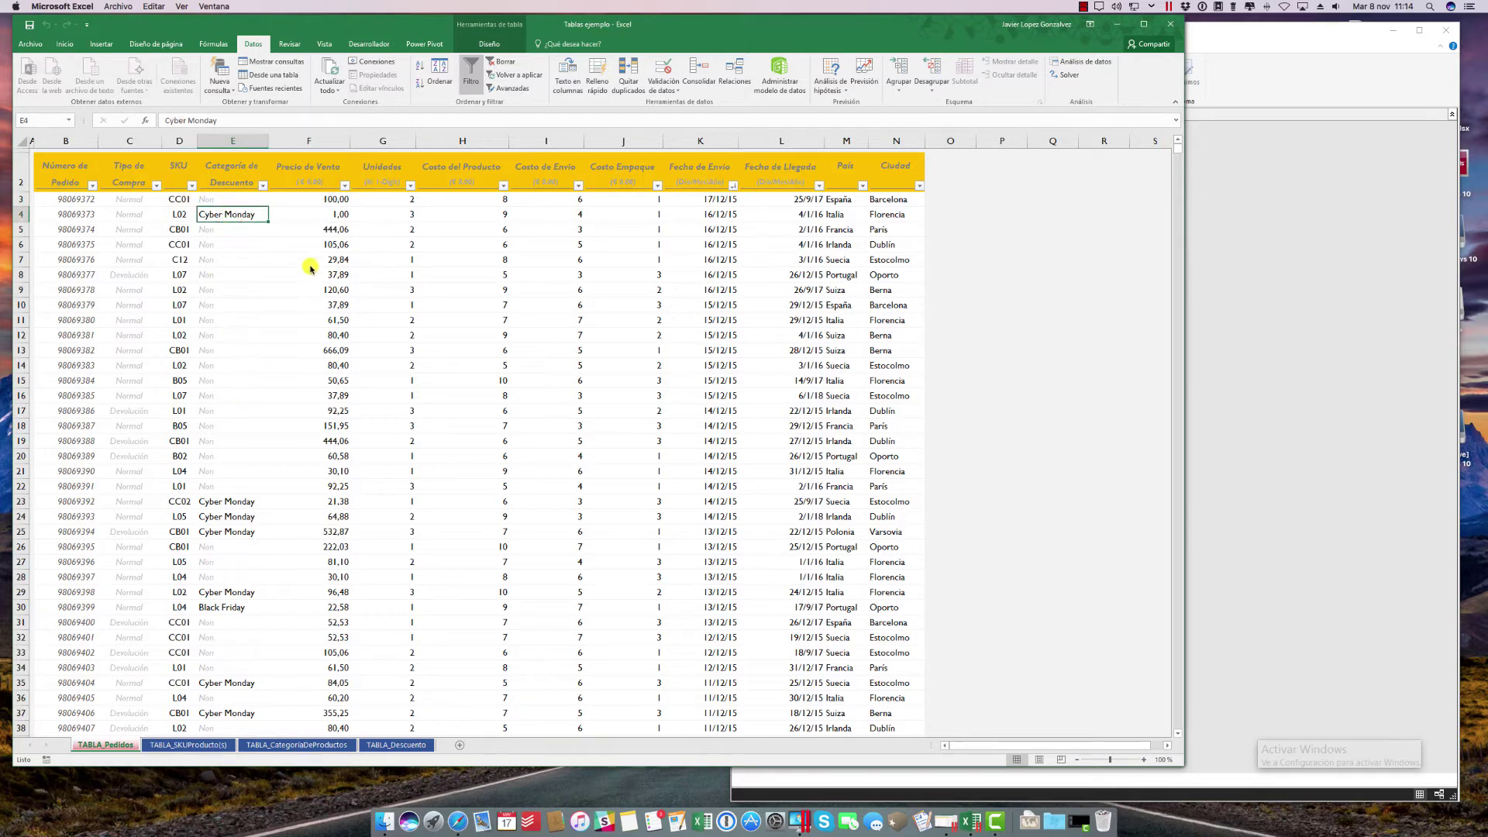
click(321, 220)
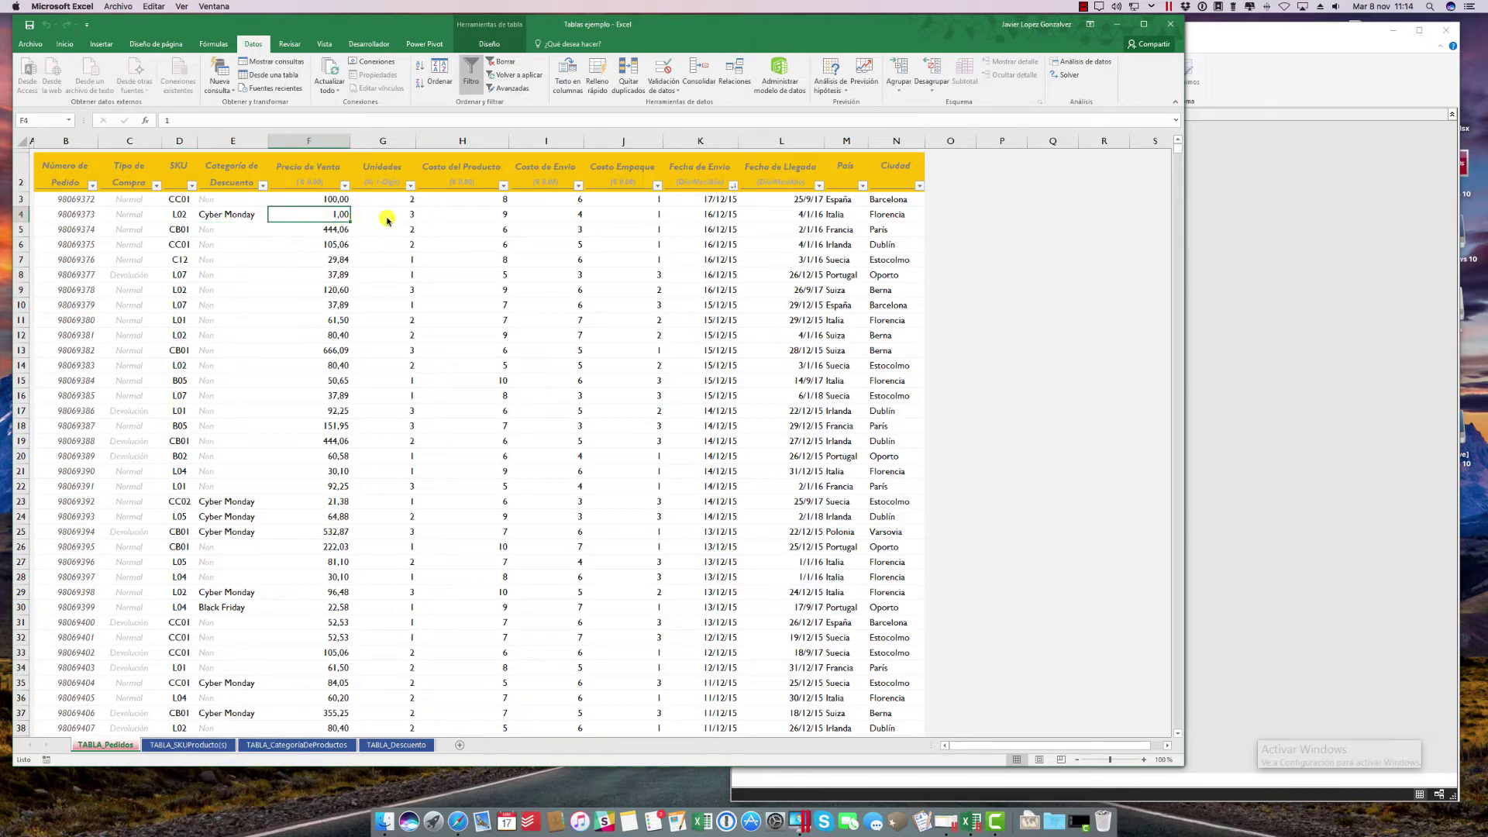
click(469, 219)
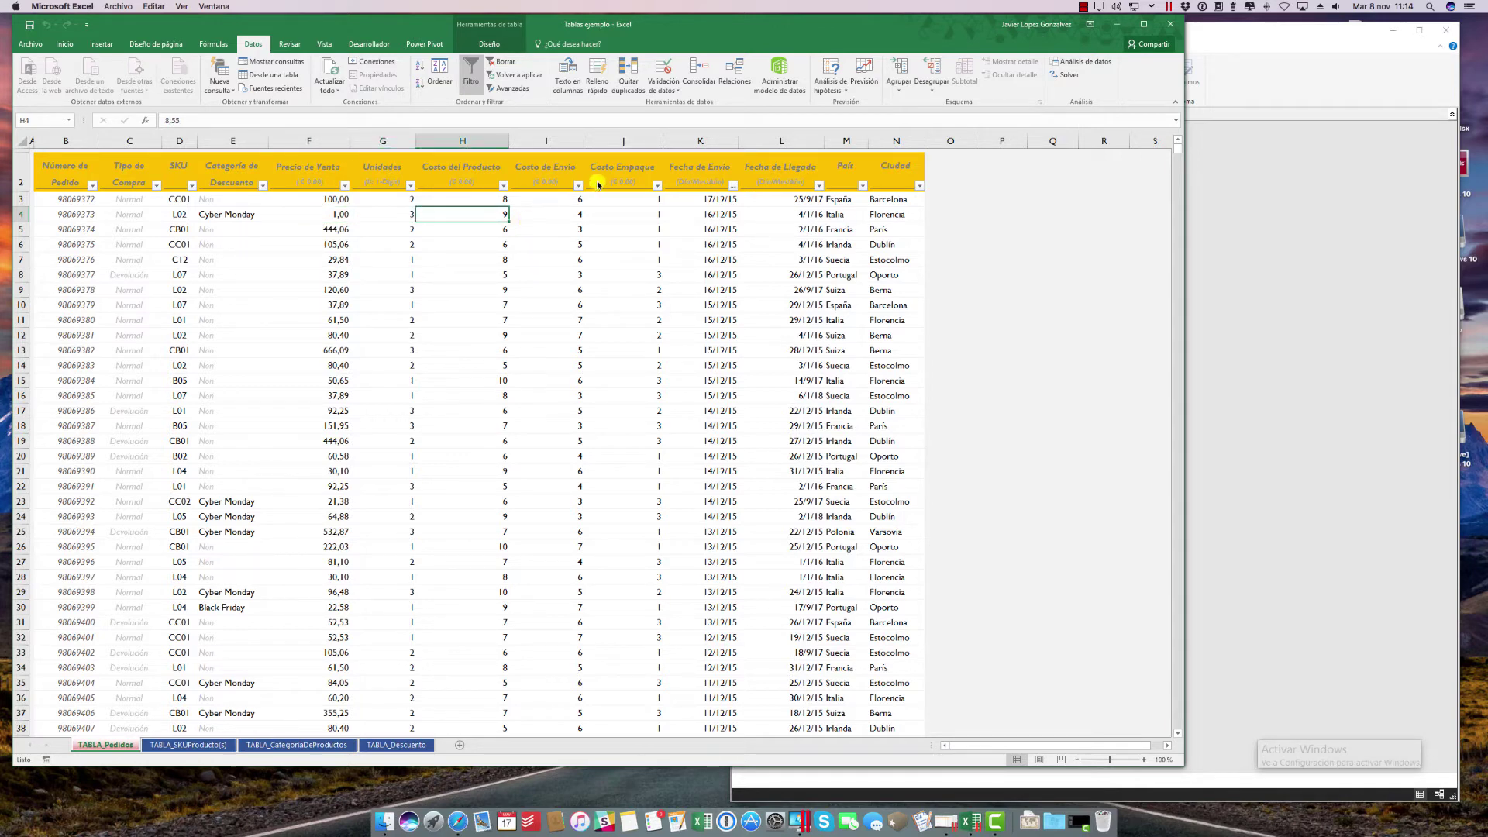
click(715, 230)
click(798, 231)
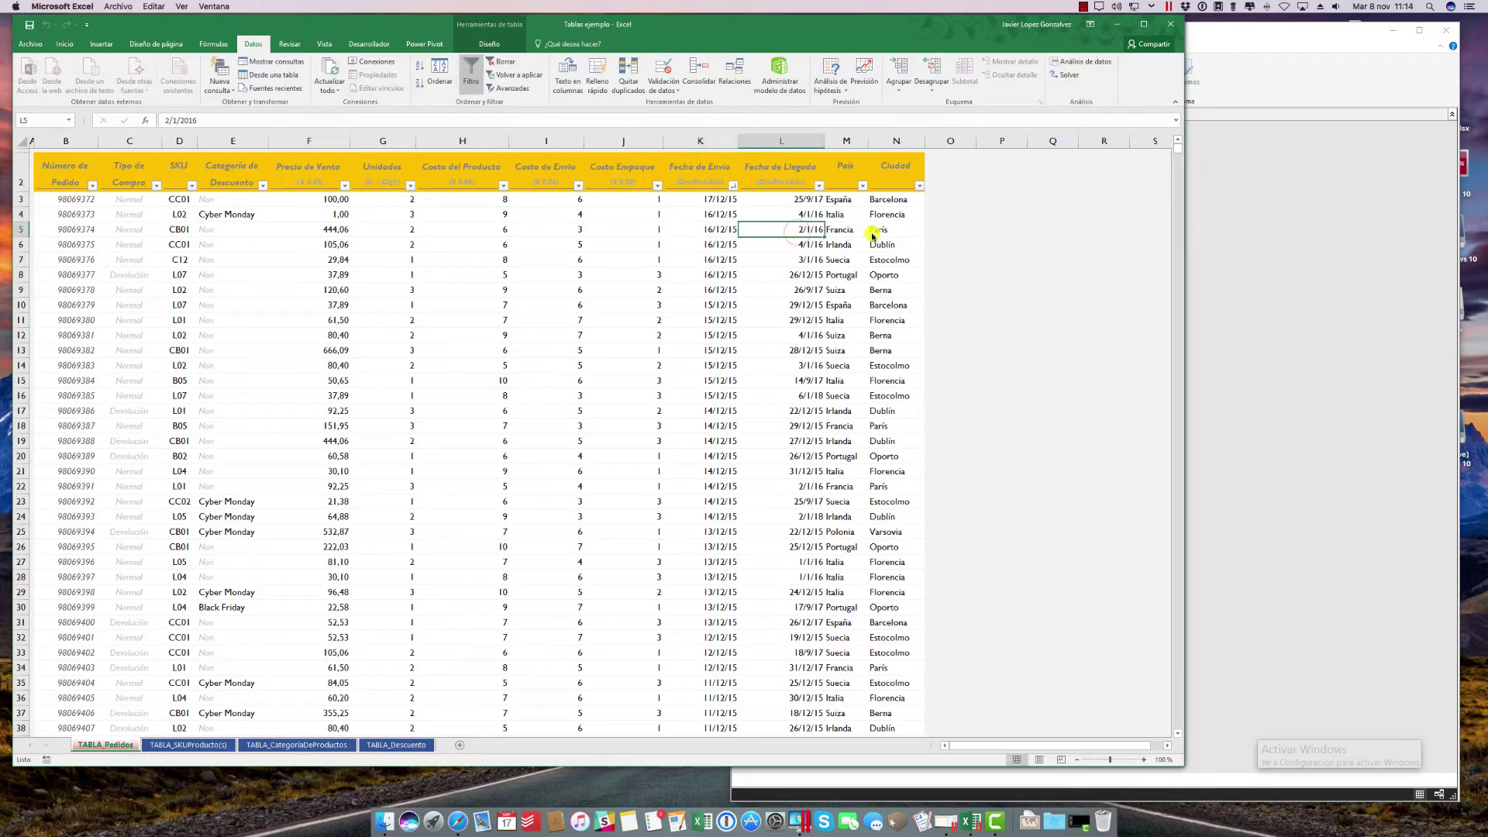
click(842, 233)
click(883, 232)
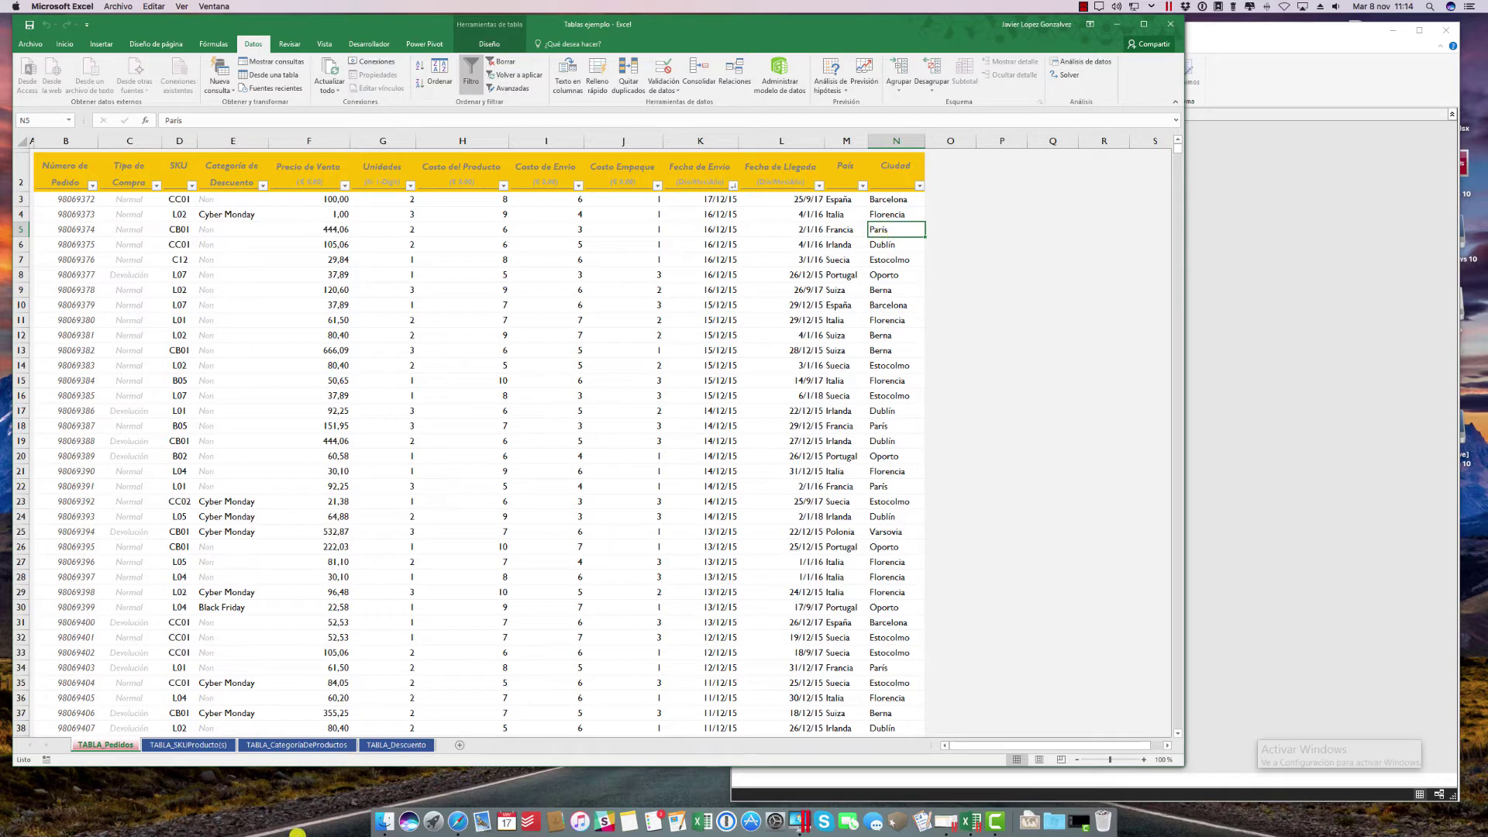
Examine the columns of the product, product category and discount lookup tables on the TABLA_SKUProducto(s), TABLA_CategoriaDeProductos and TABLA_Descuento sheets
click(190, 746)
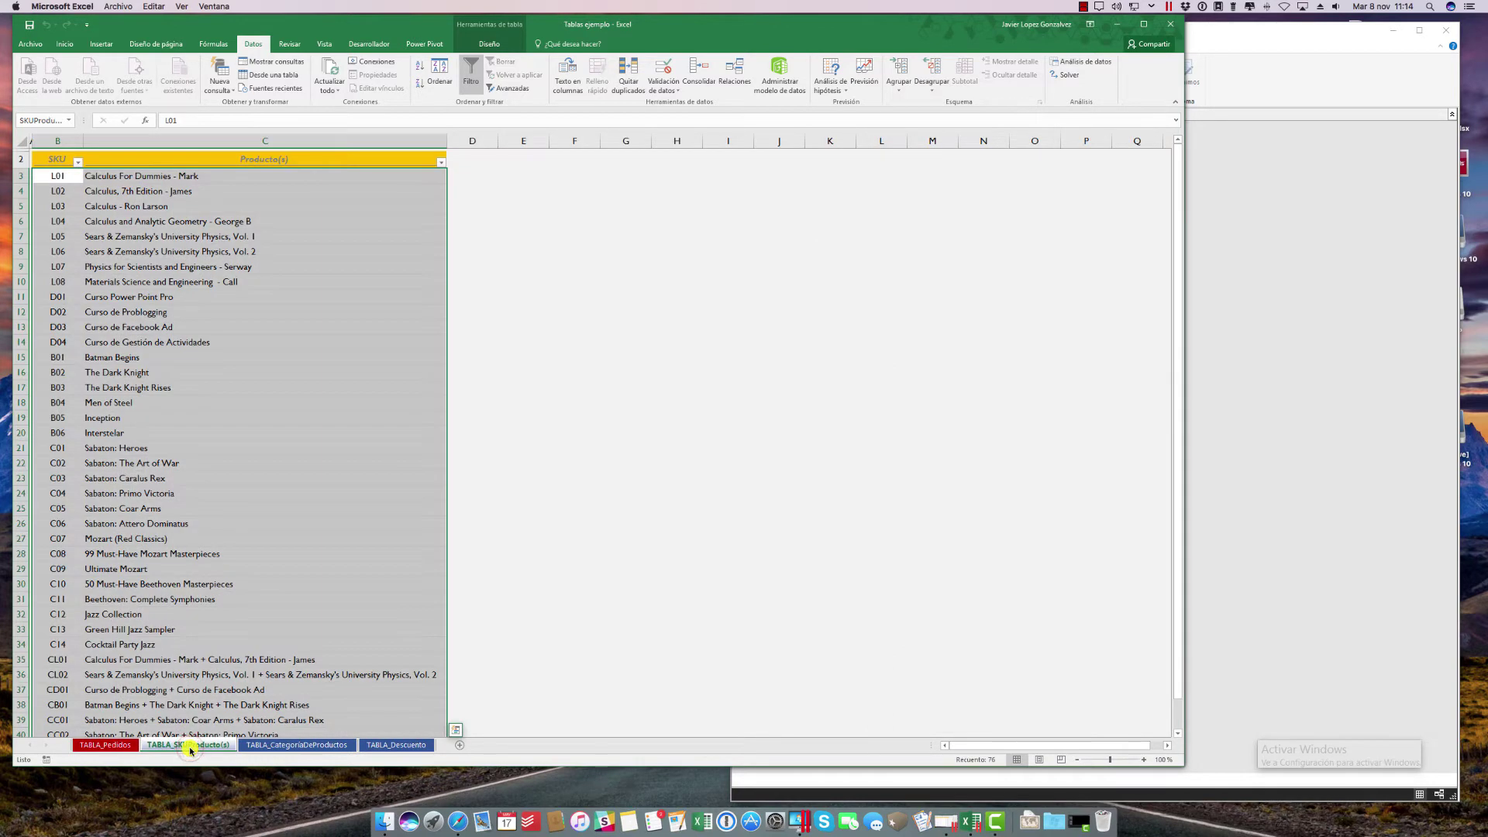
click(58, 251)
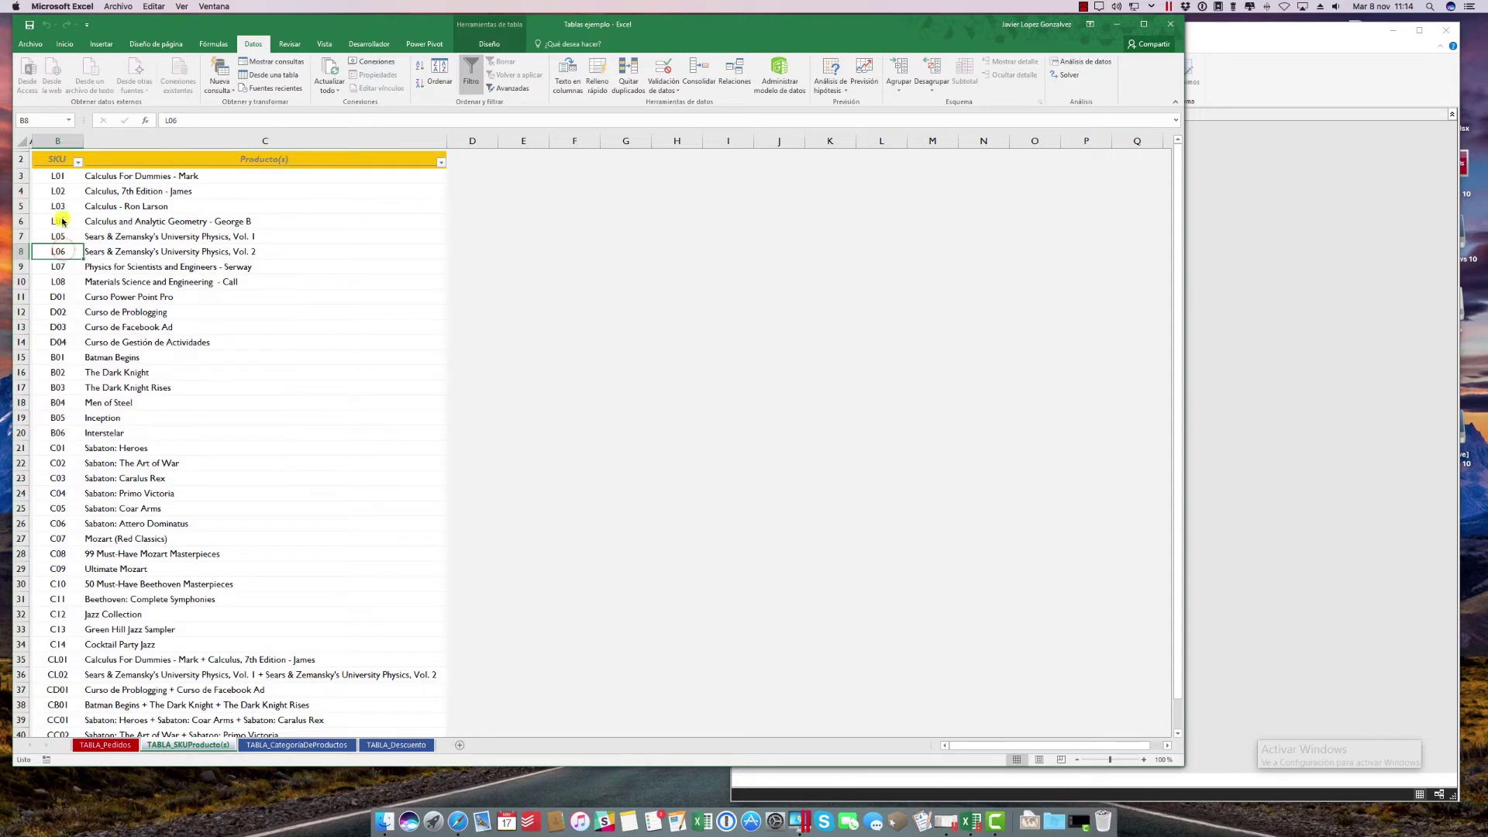
click(244, 178)
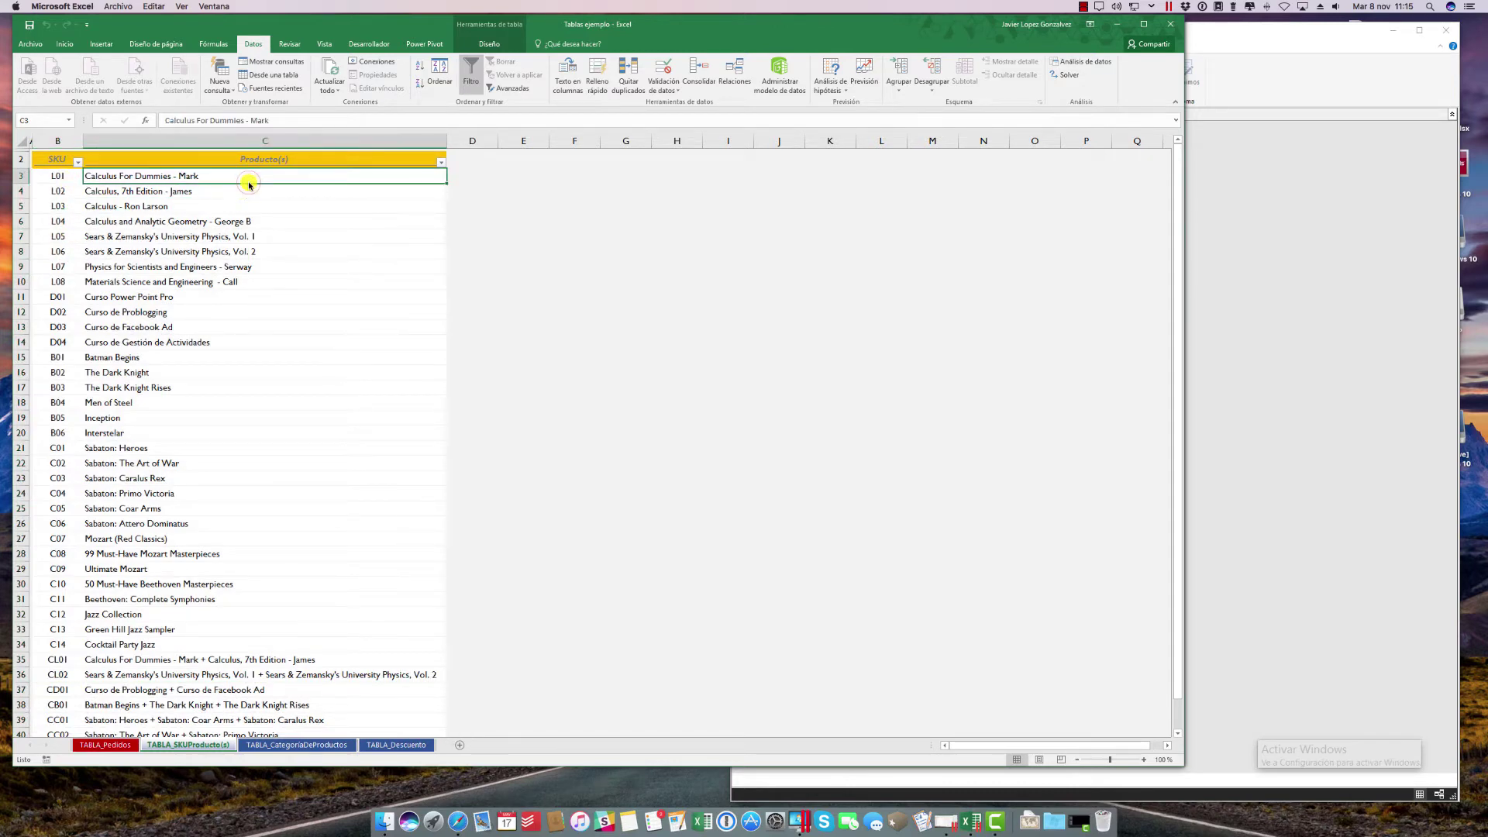
click(311, 747)
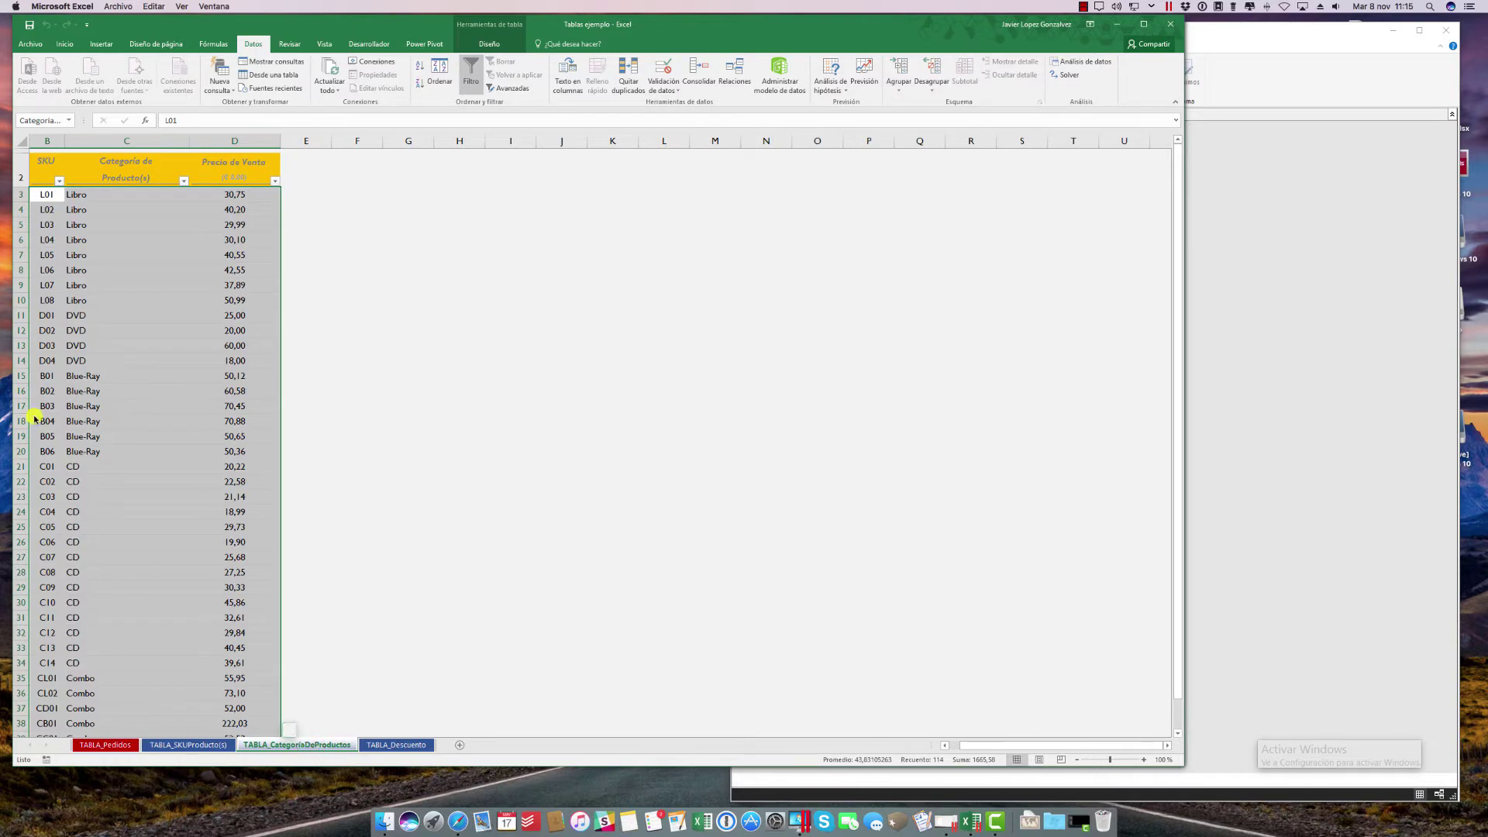
click(49, 287)
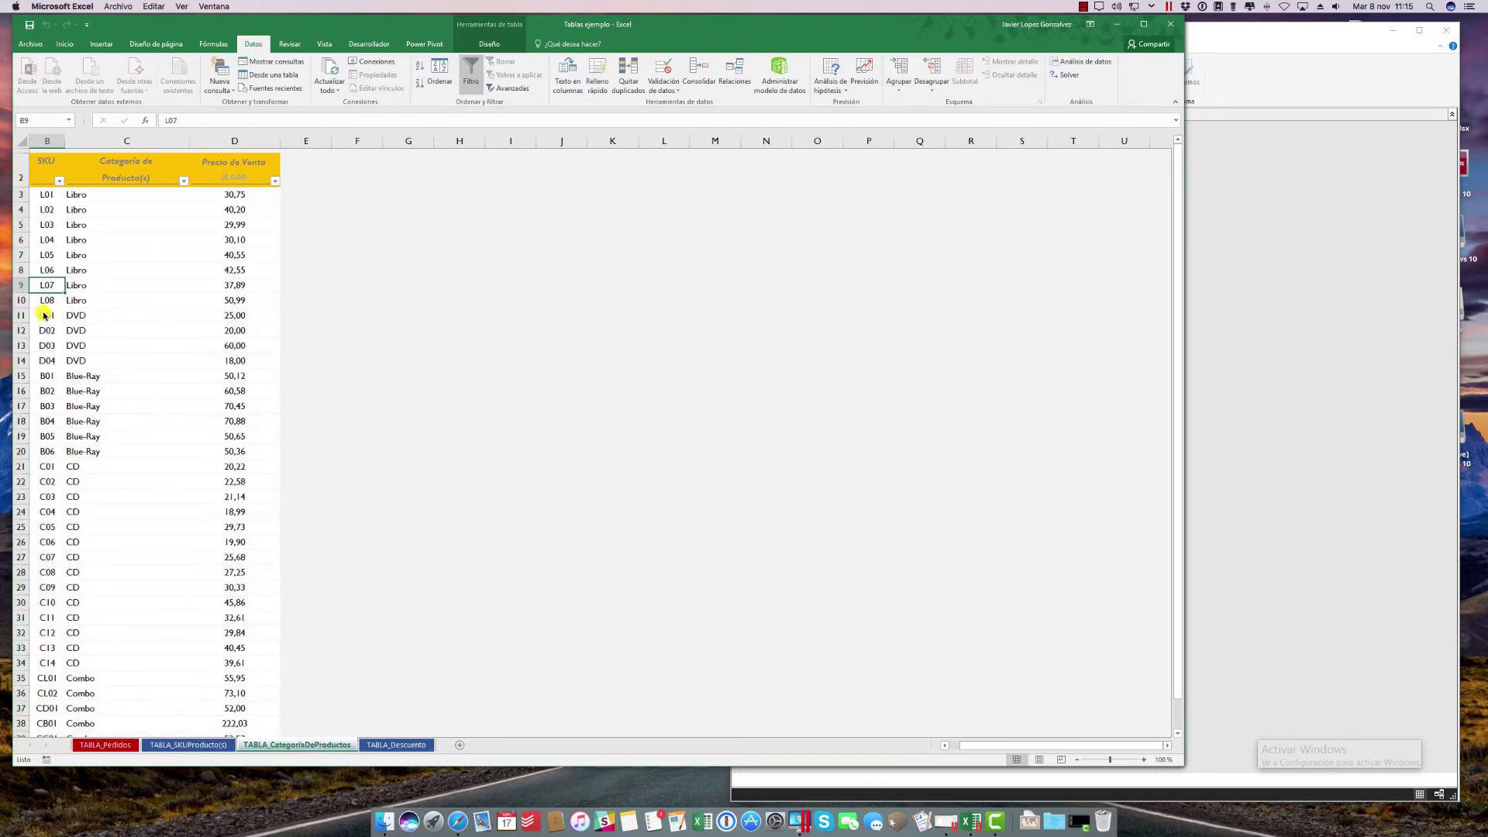
click(103, 262)
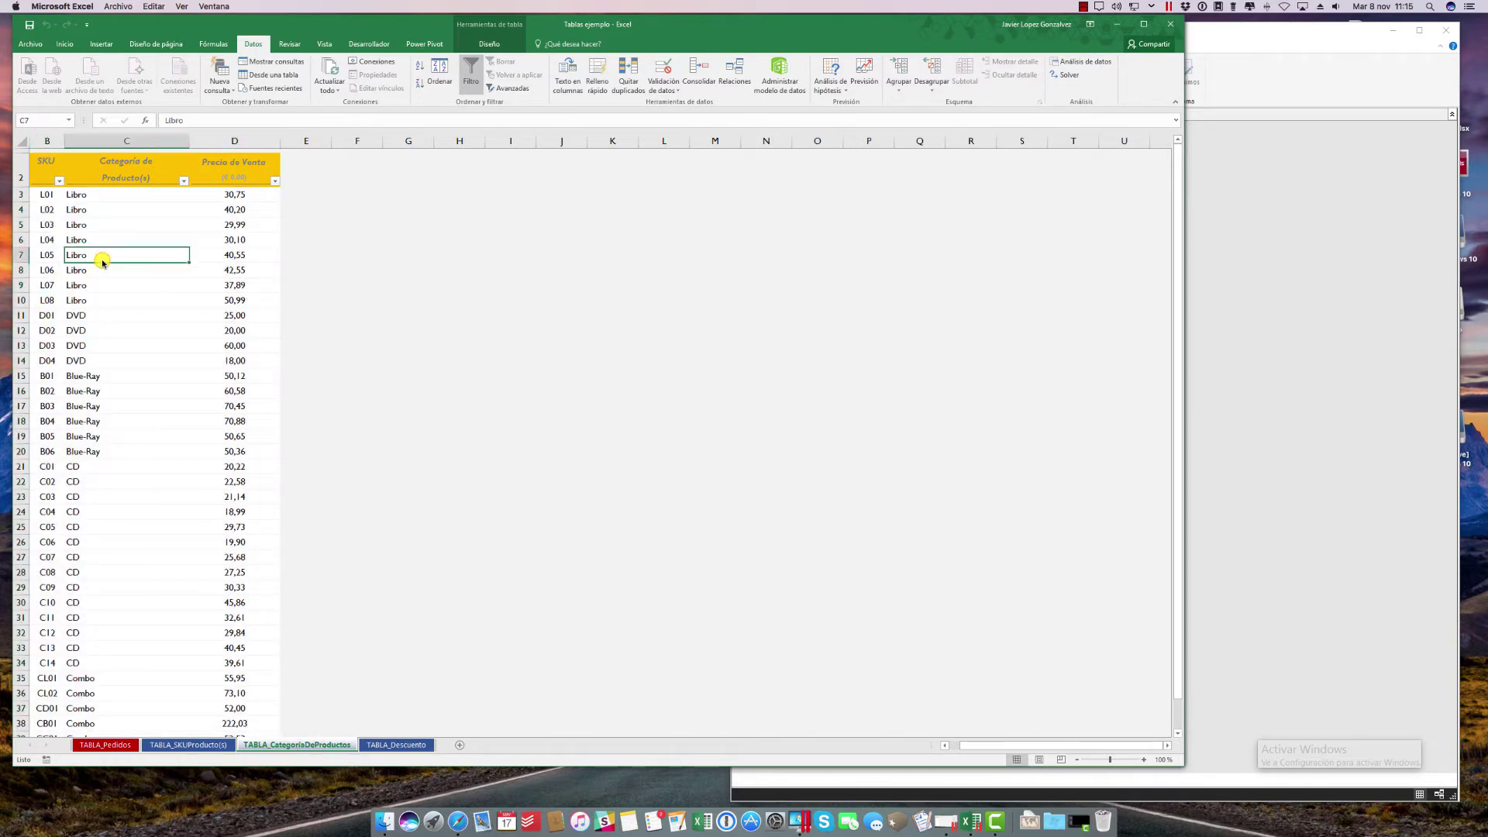
click(236, 258)
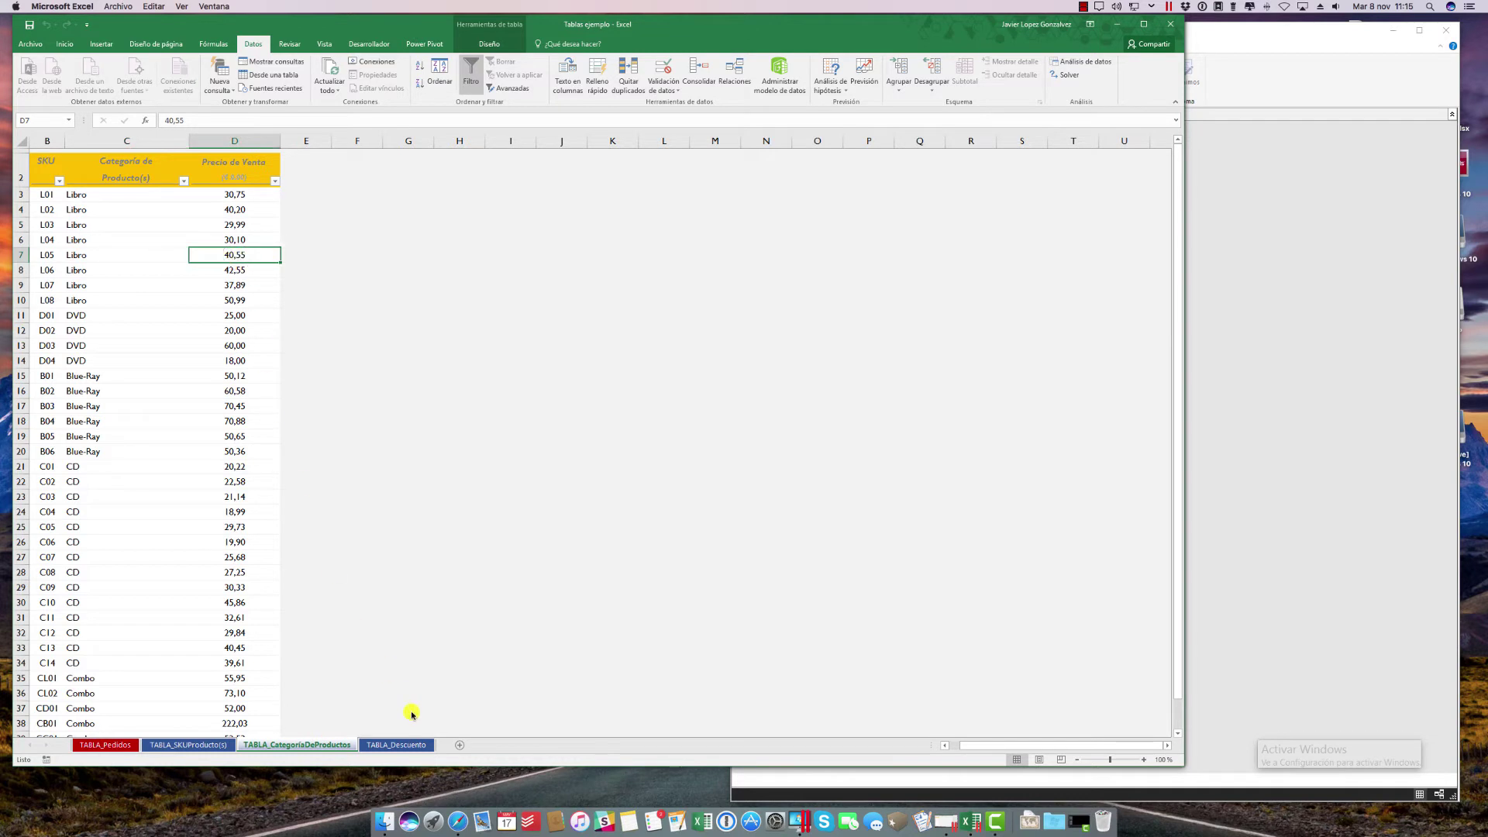
click(407, 745)
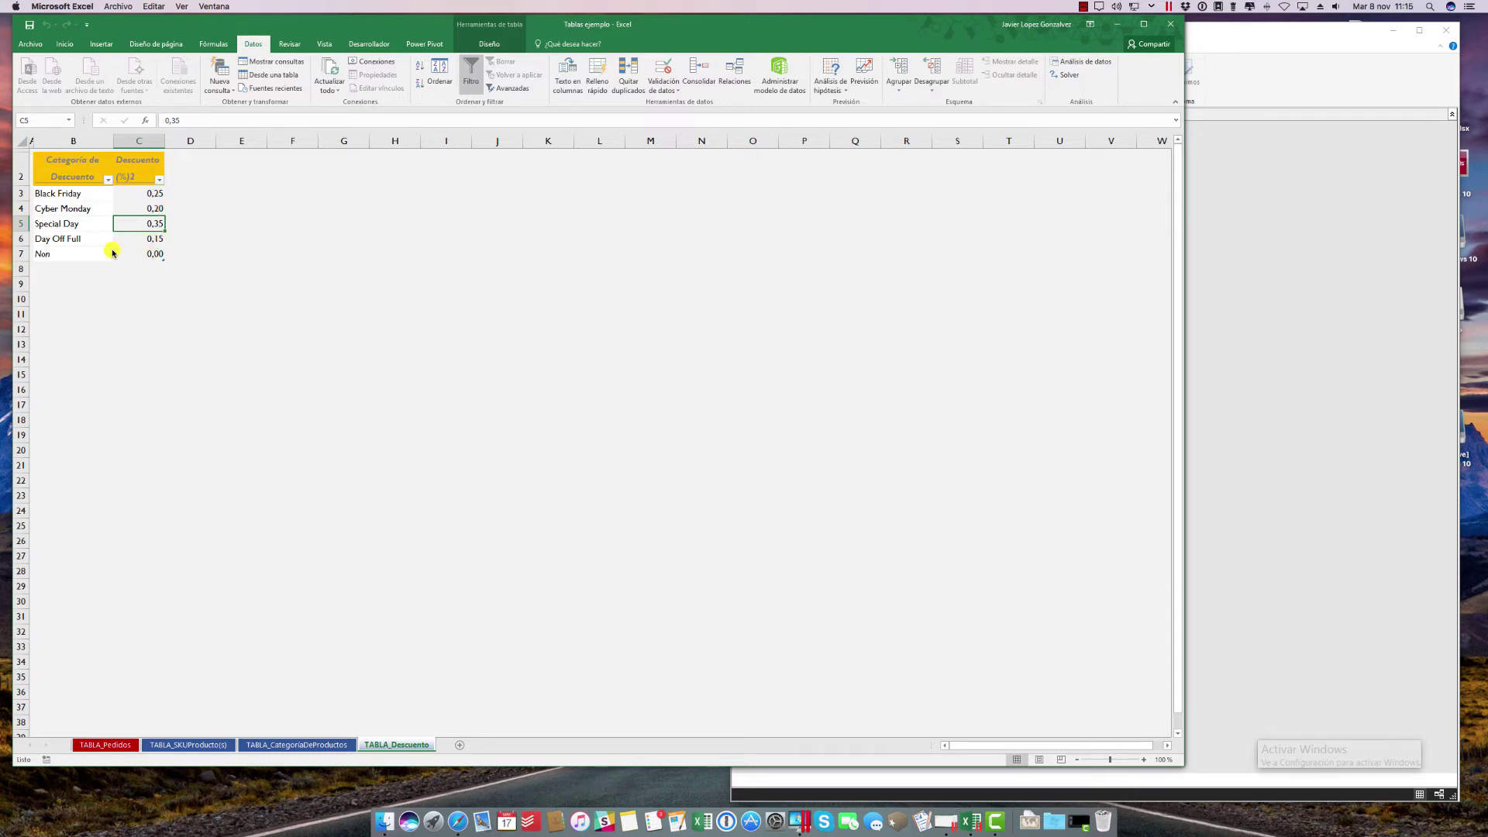
click(77, 259)
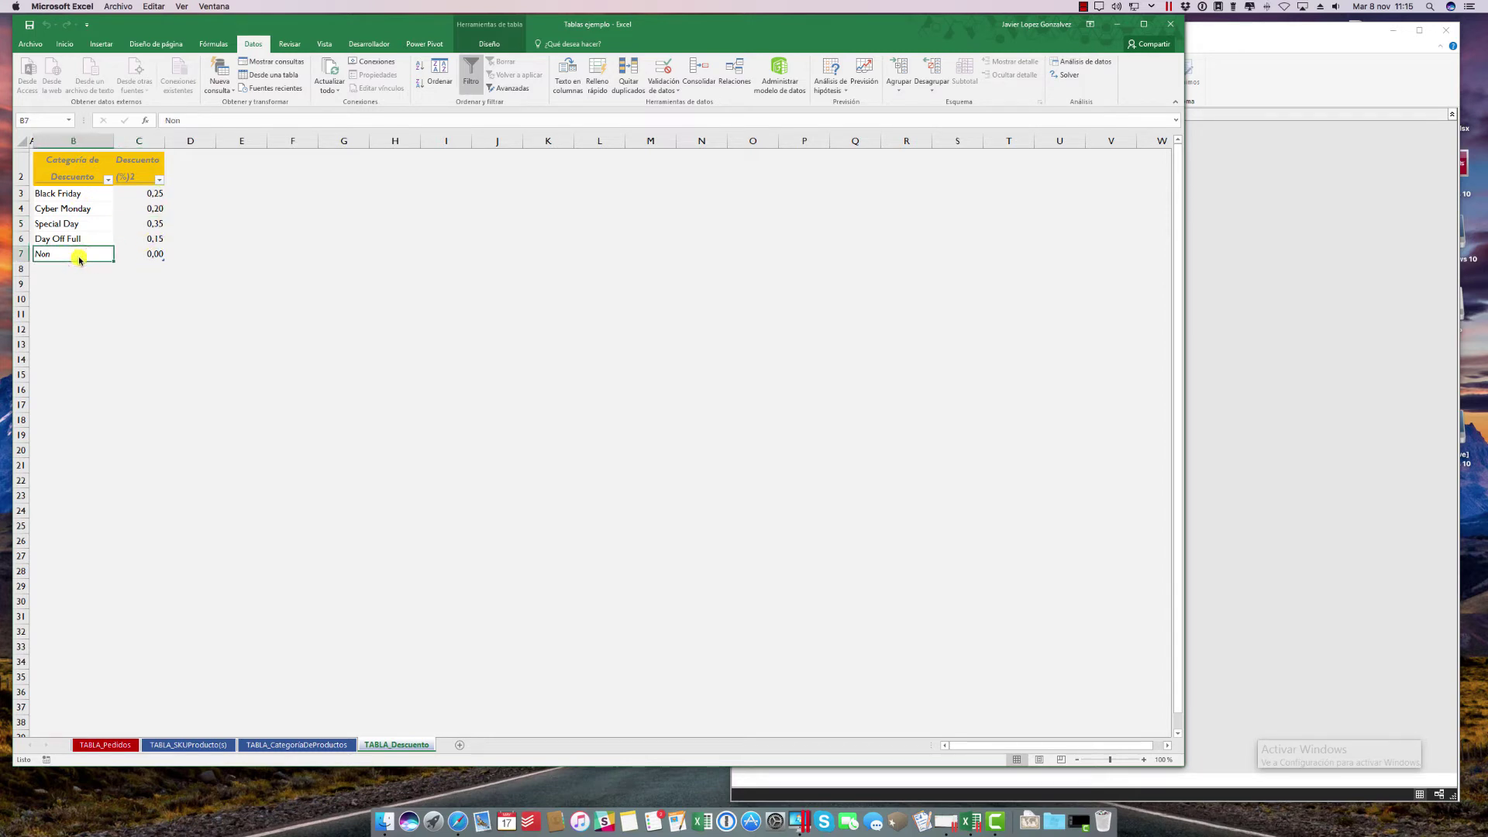
click(148, 258)
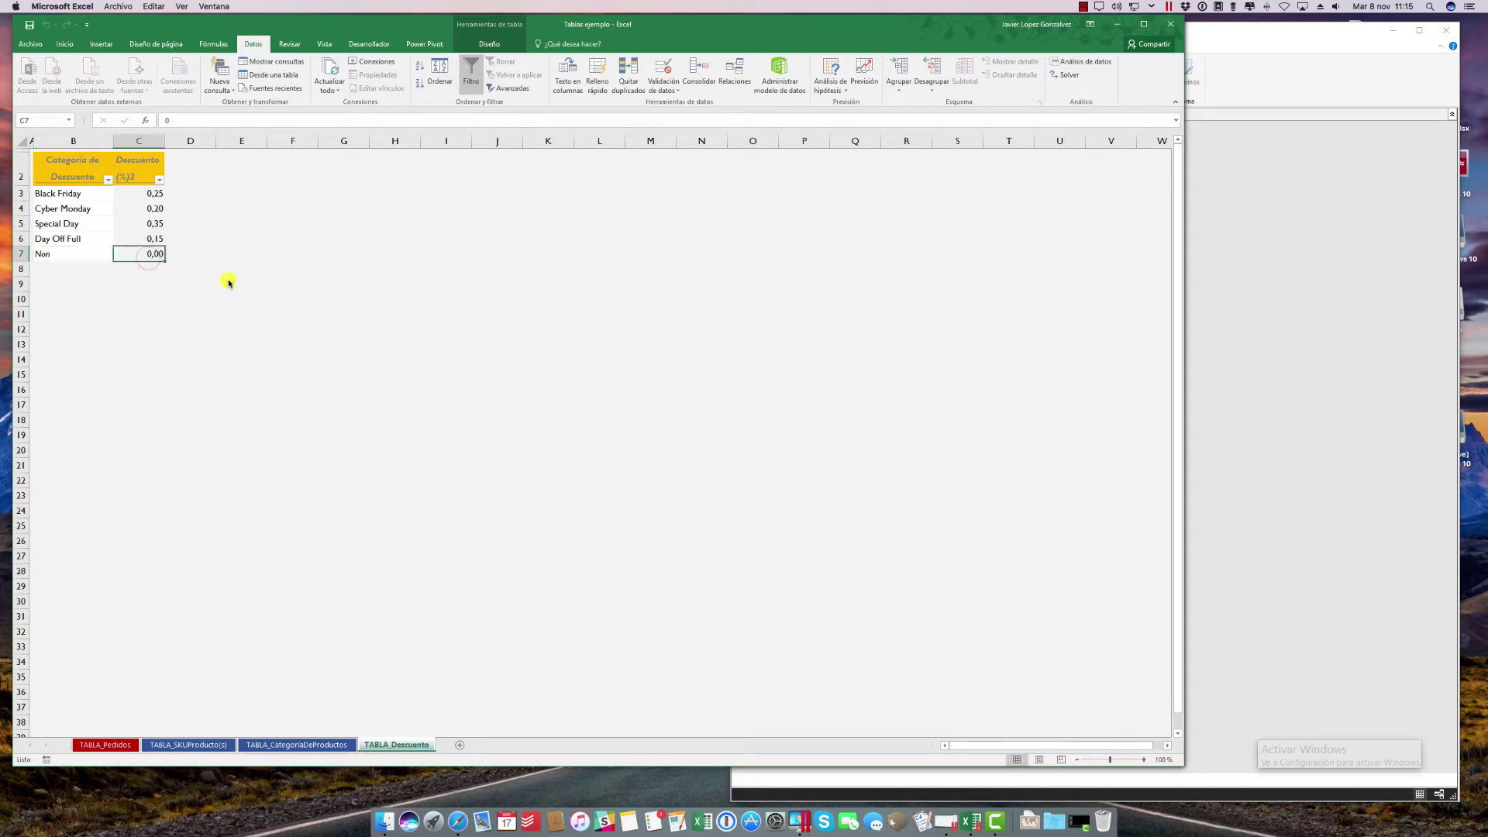
Add a Producto column to the Pedidos table by entering its header in cell O2 beside Ciudad
click(93, 747)
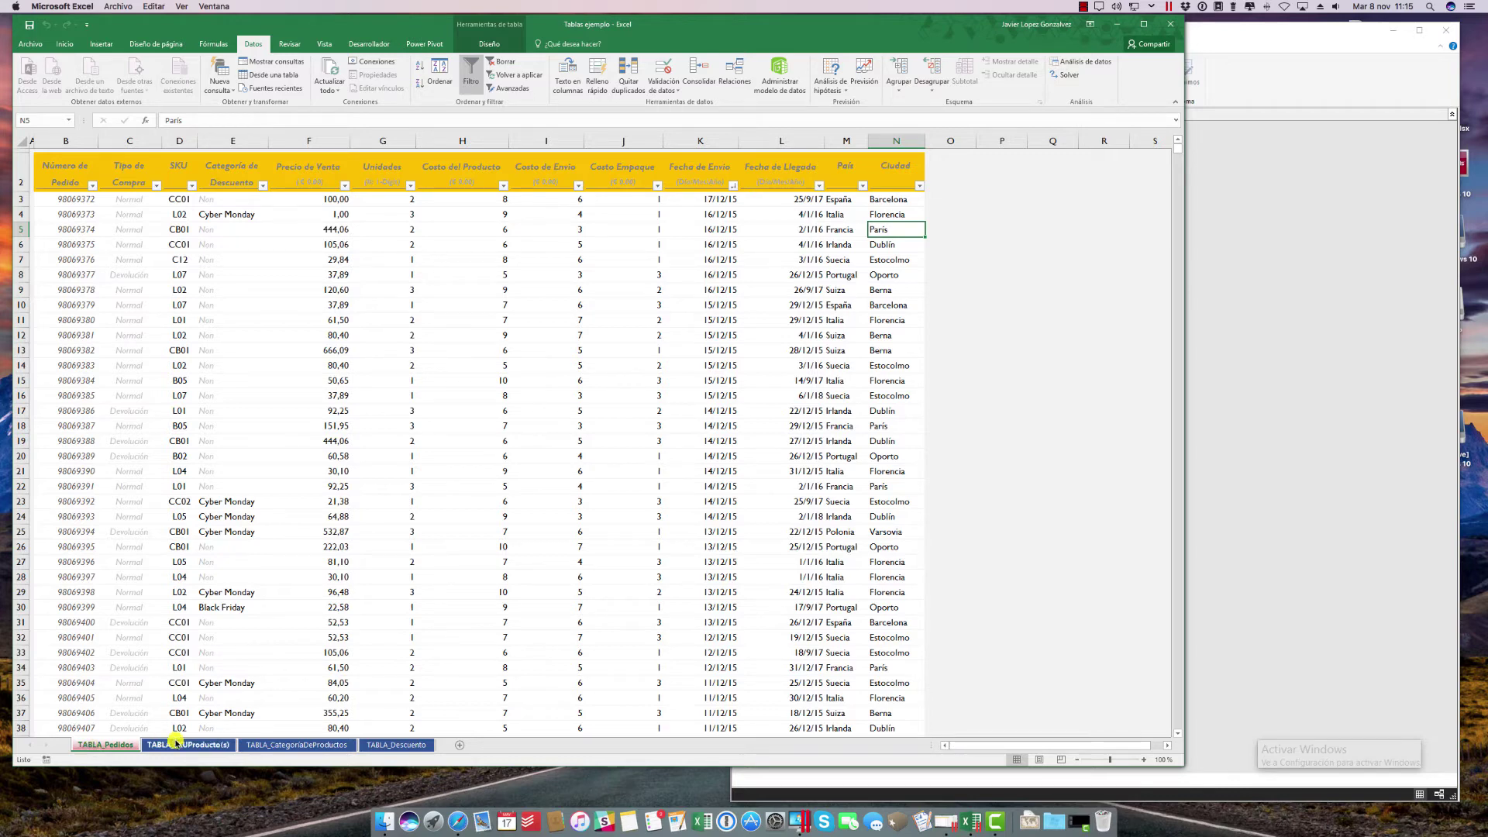
click(426, 443)
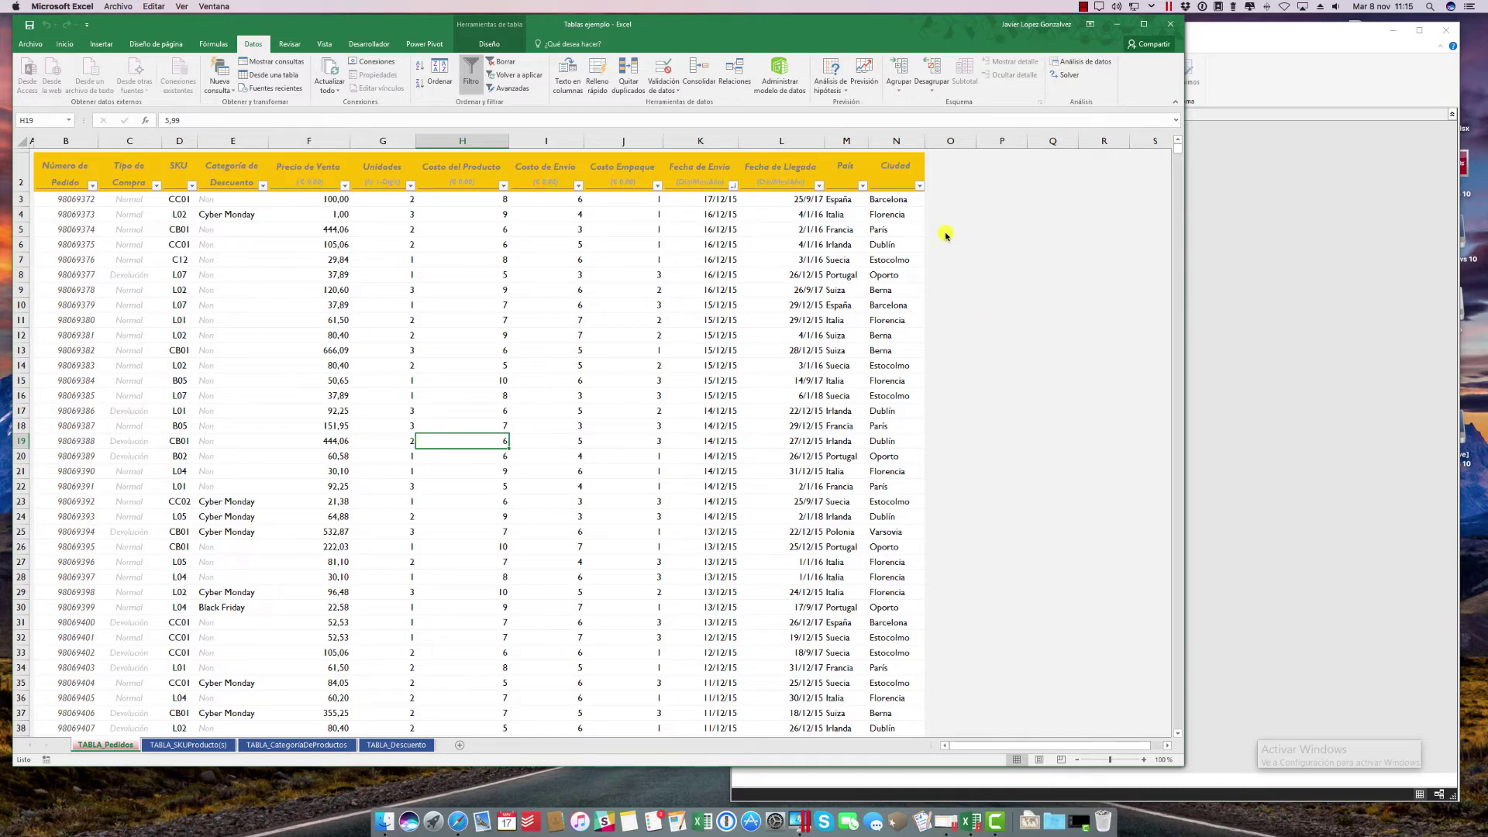
click(944, 177)
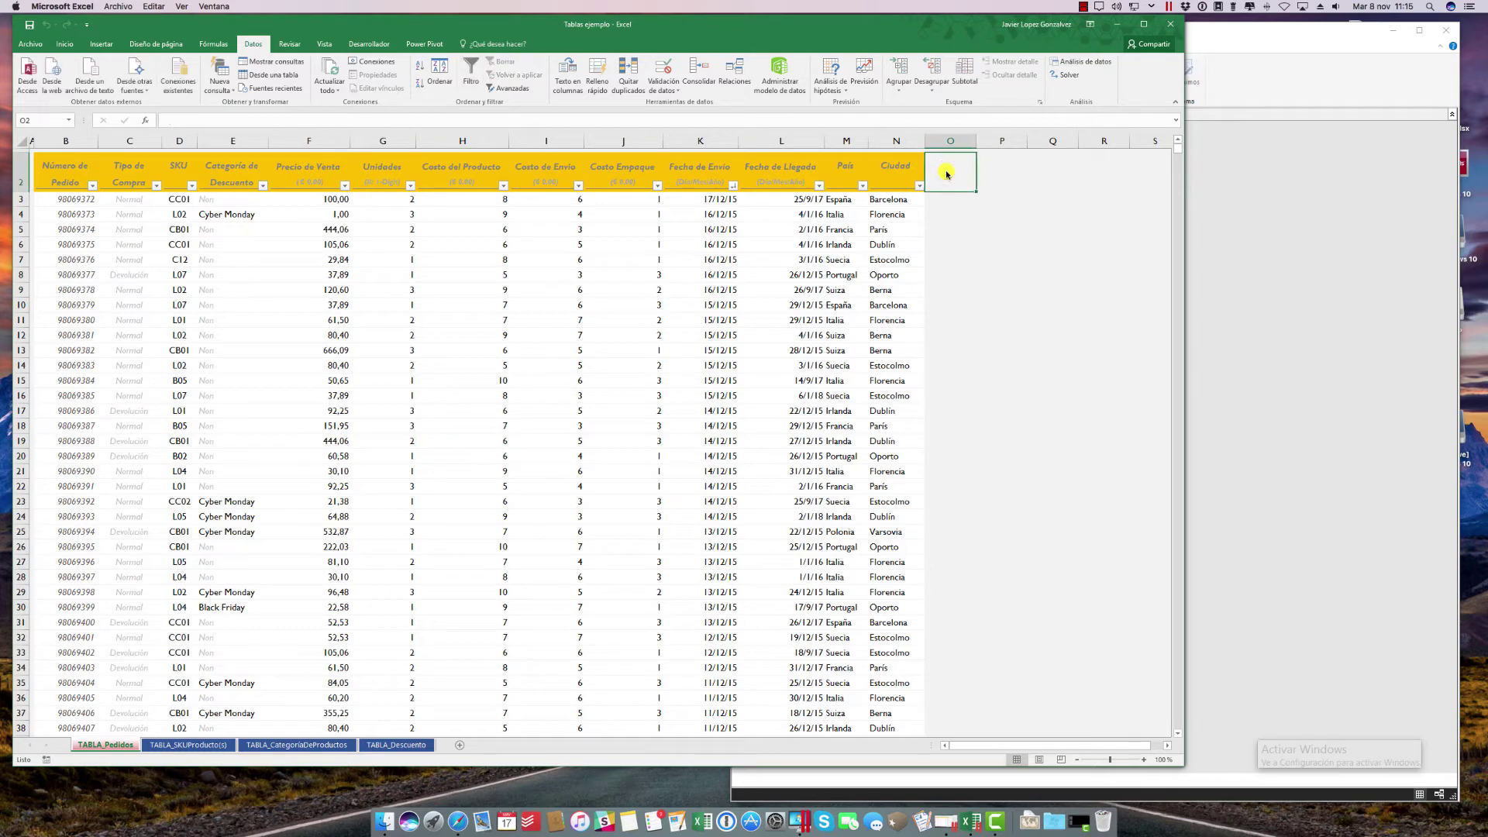
text(Buscar)
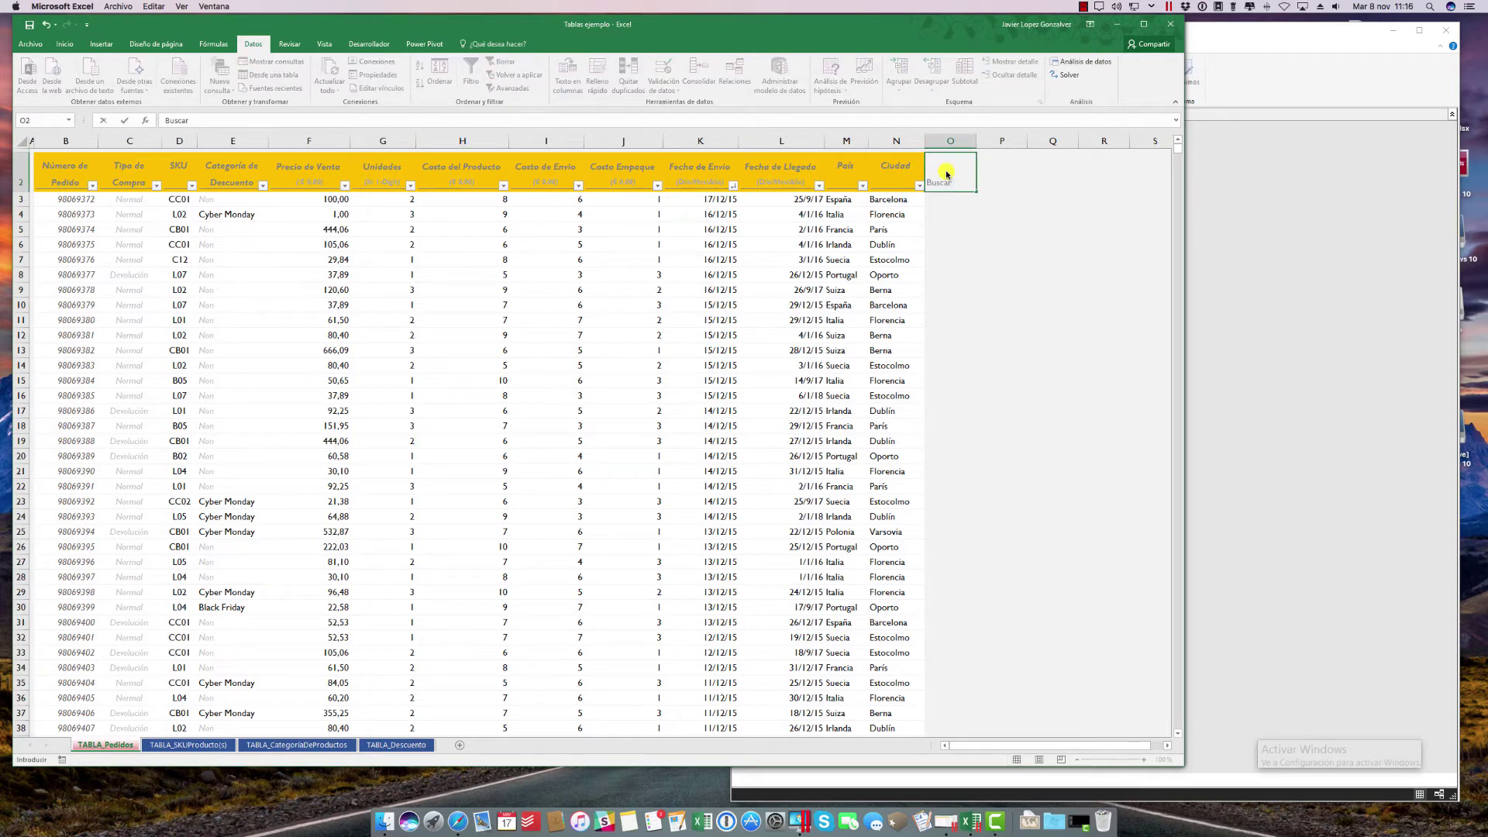
key(BackSpace)
key(BackSpace)
key(BackSpace)
text(Producto)
key(Return)
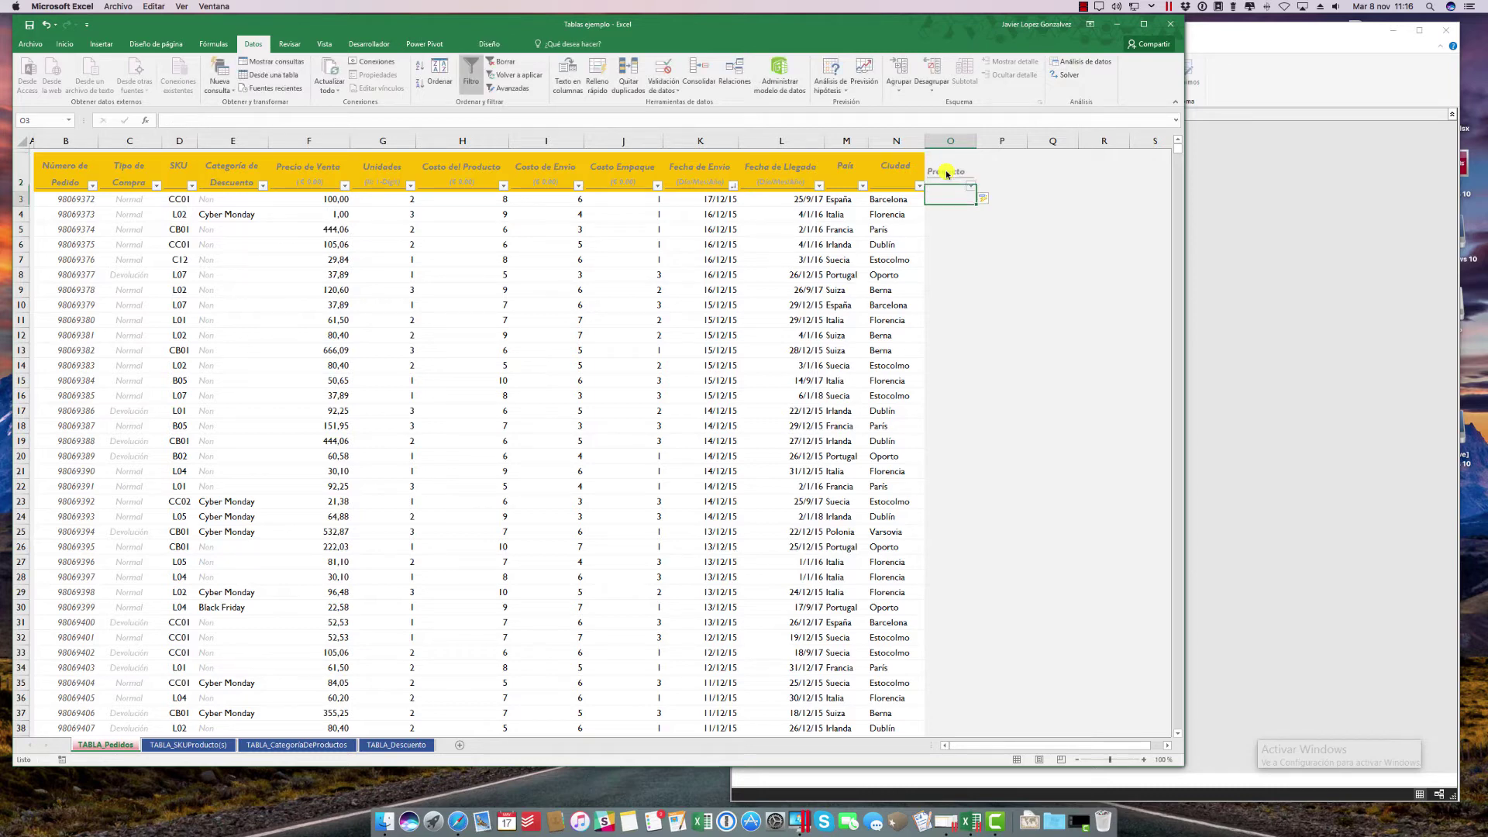
Fill the Producto column using BUSCARV on each row's SKU in the SKUProductos table, with column 2 and match 0, and widen column O
text(=buscar)
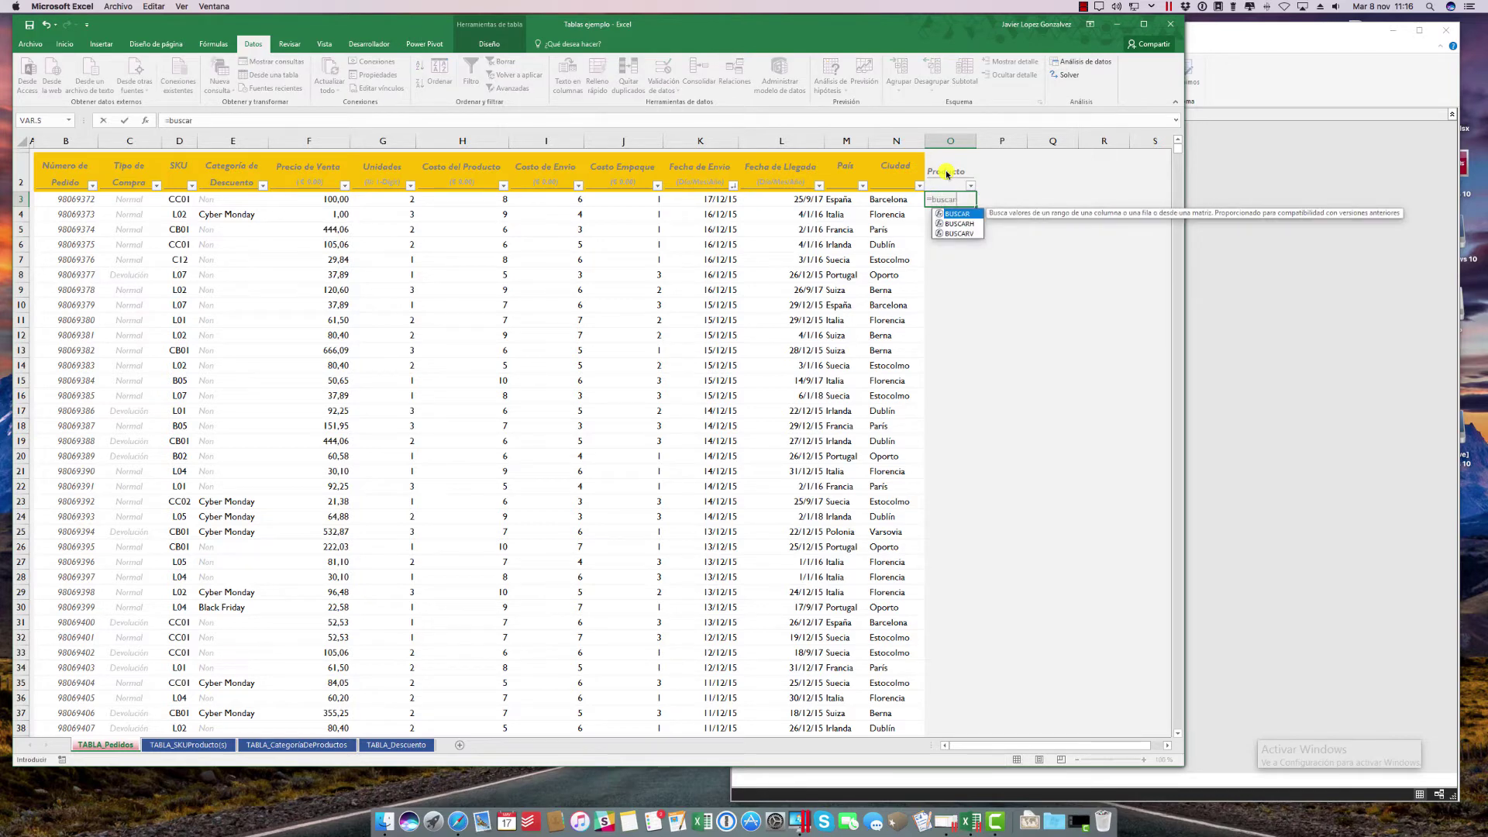
text(v()
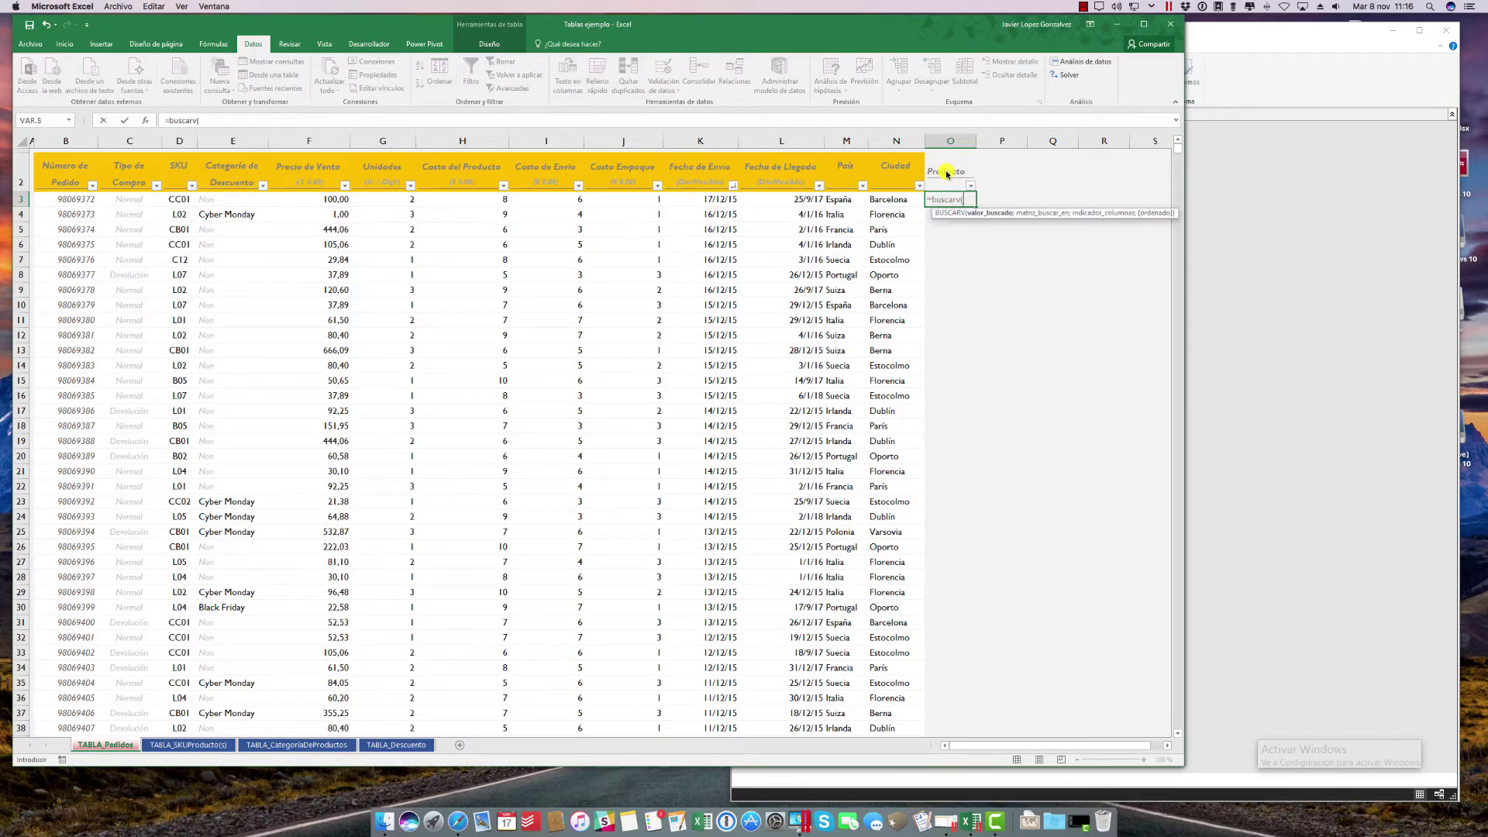
click(176, 202)
text(;)
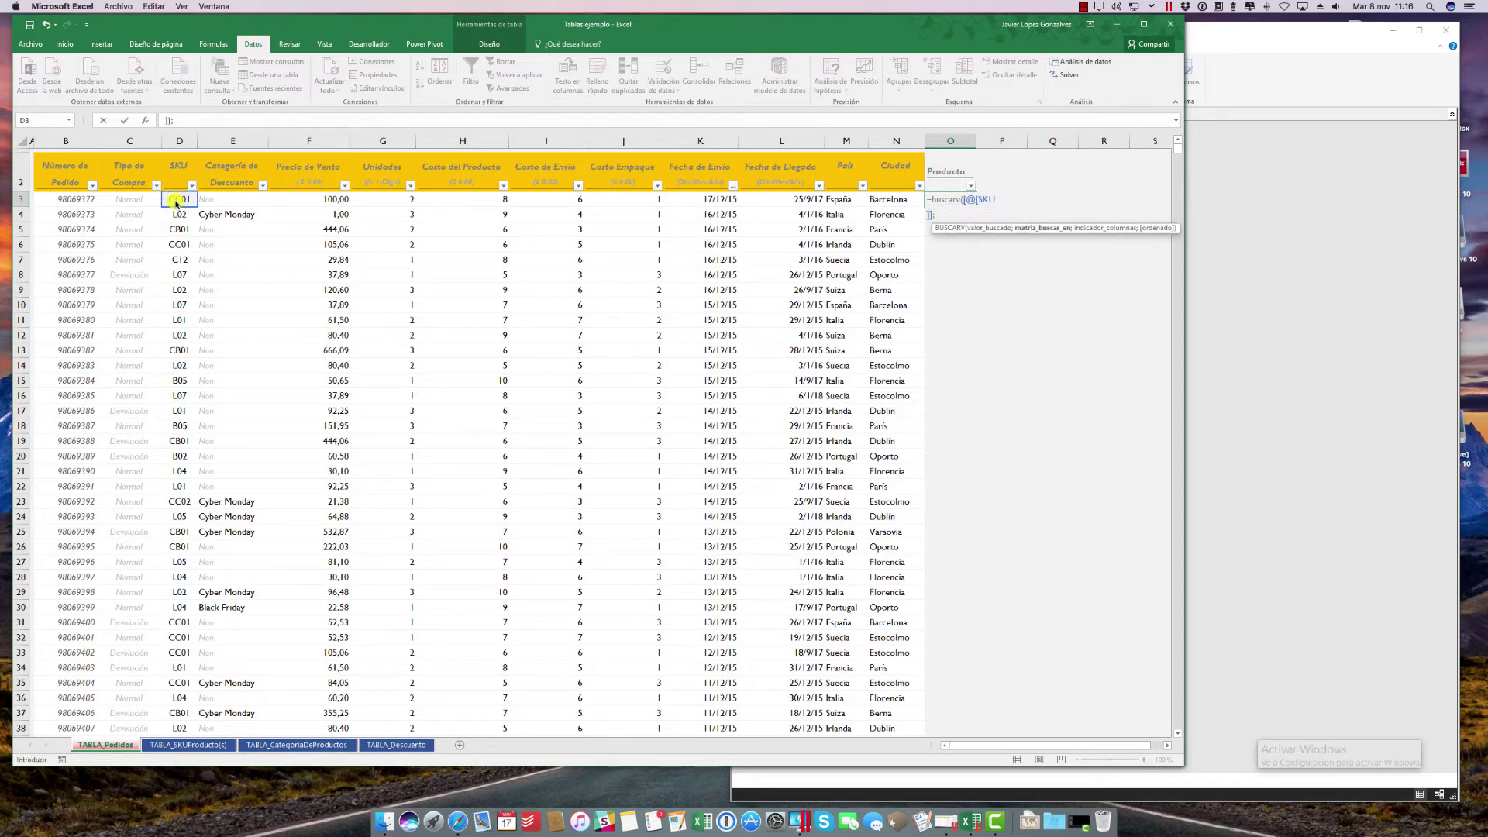
click(205, 745)
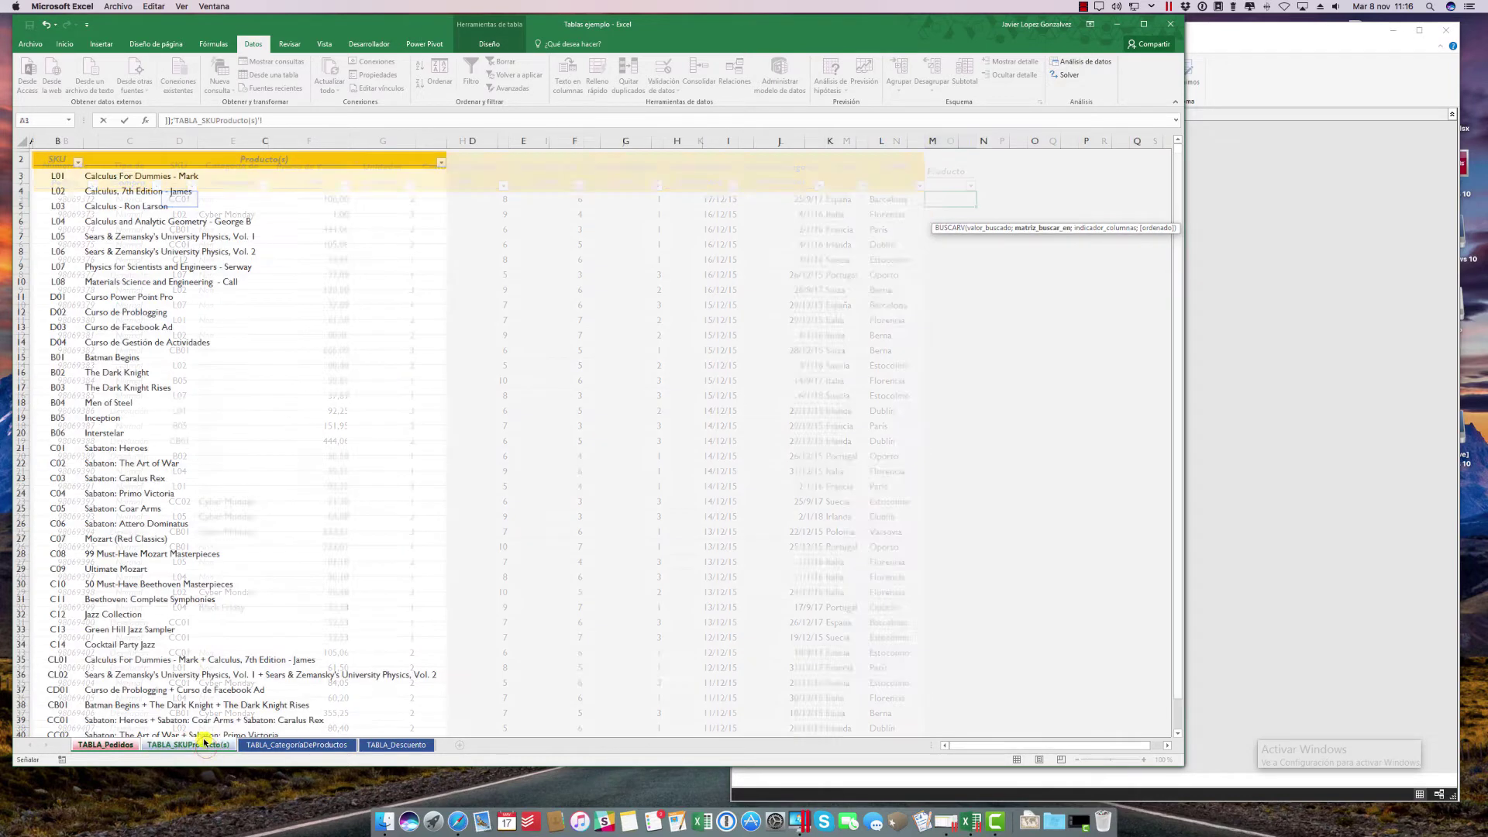
drag(60, 176, 322, 594)
text(;)
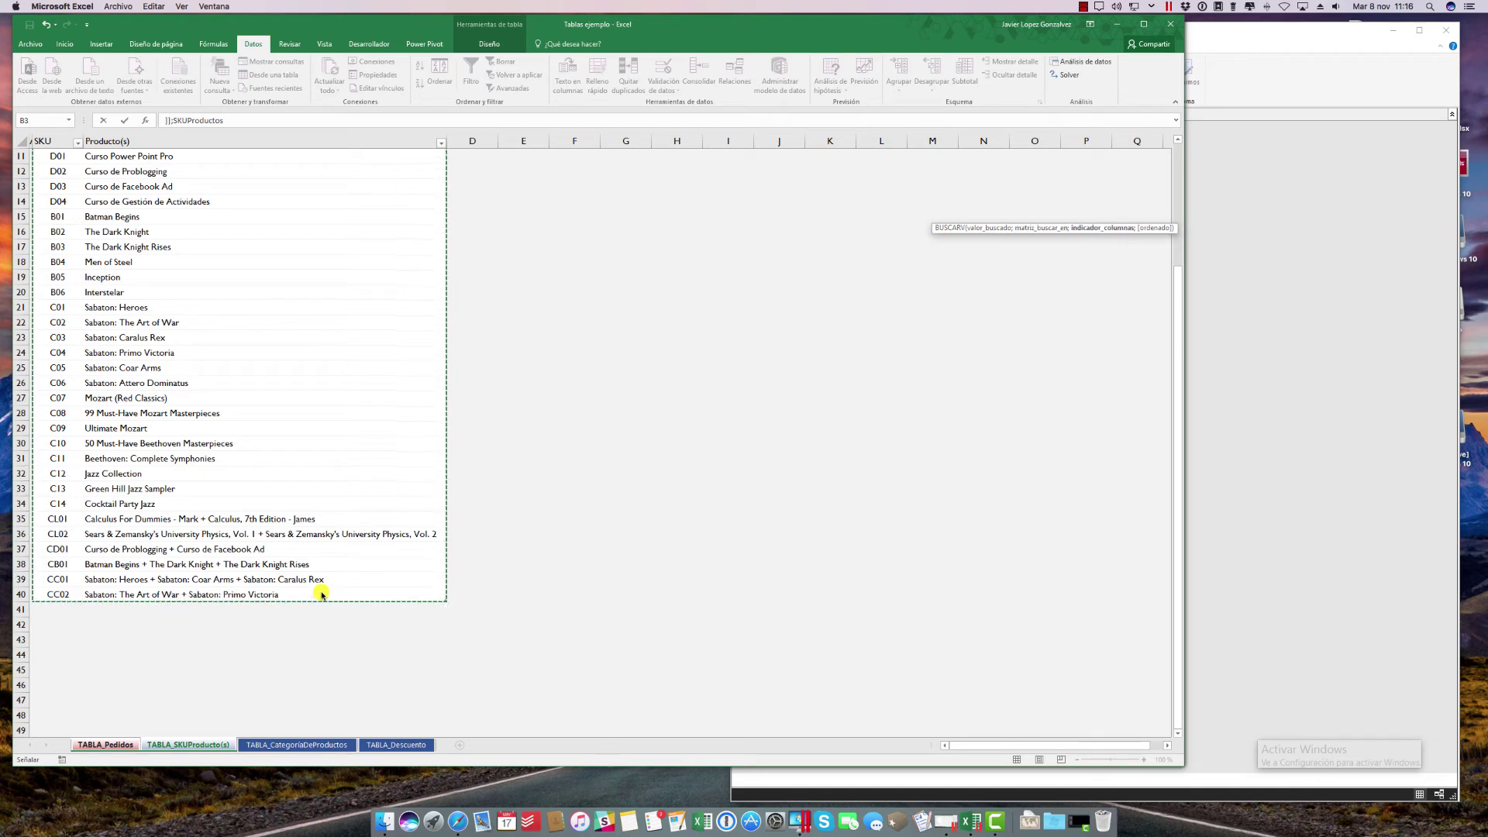
text(2;)
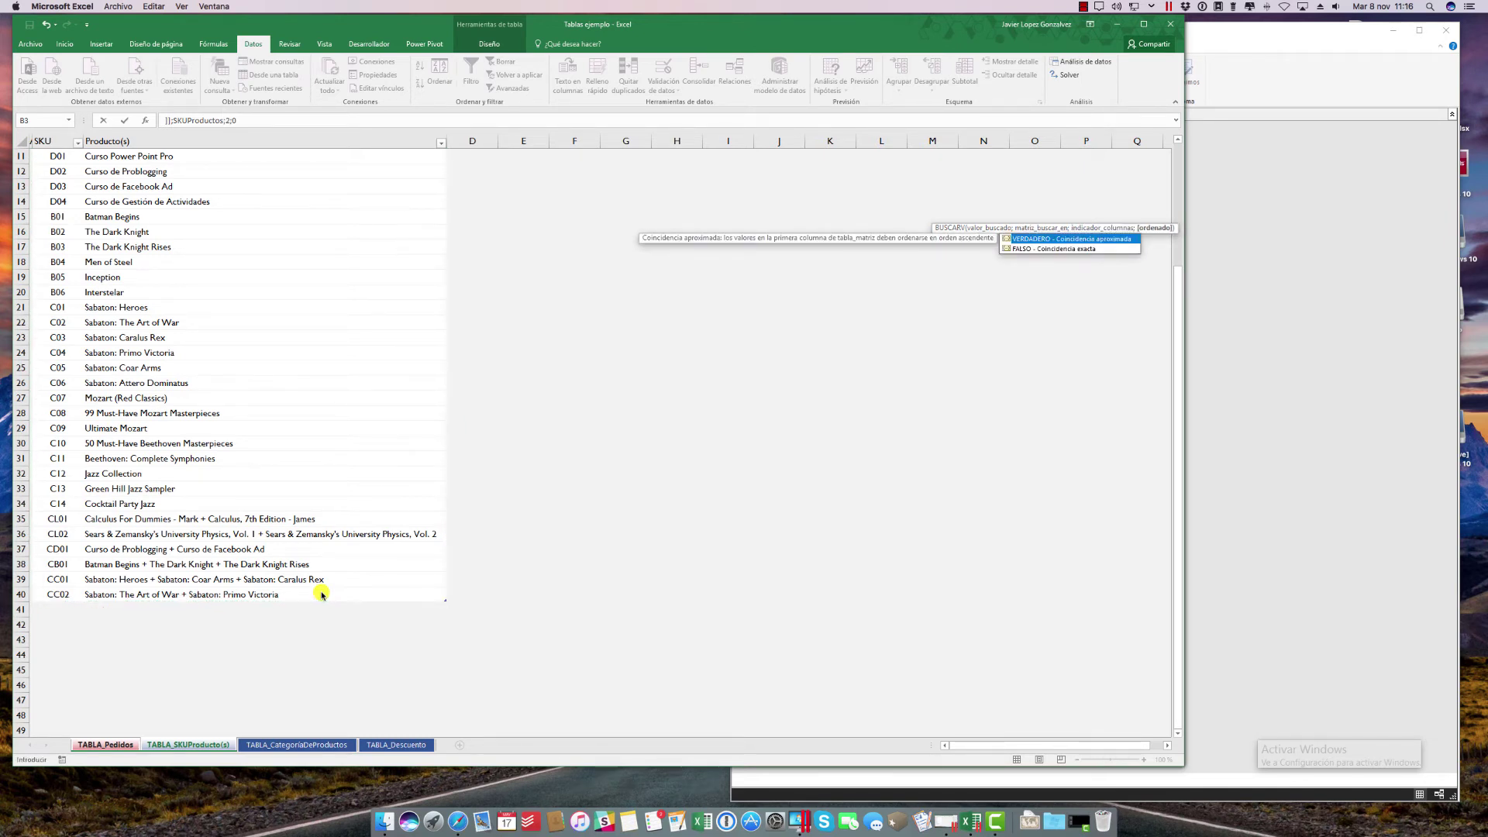
text(0)
key(Return)
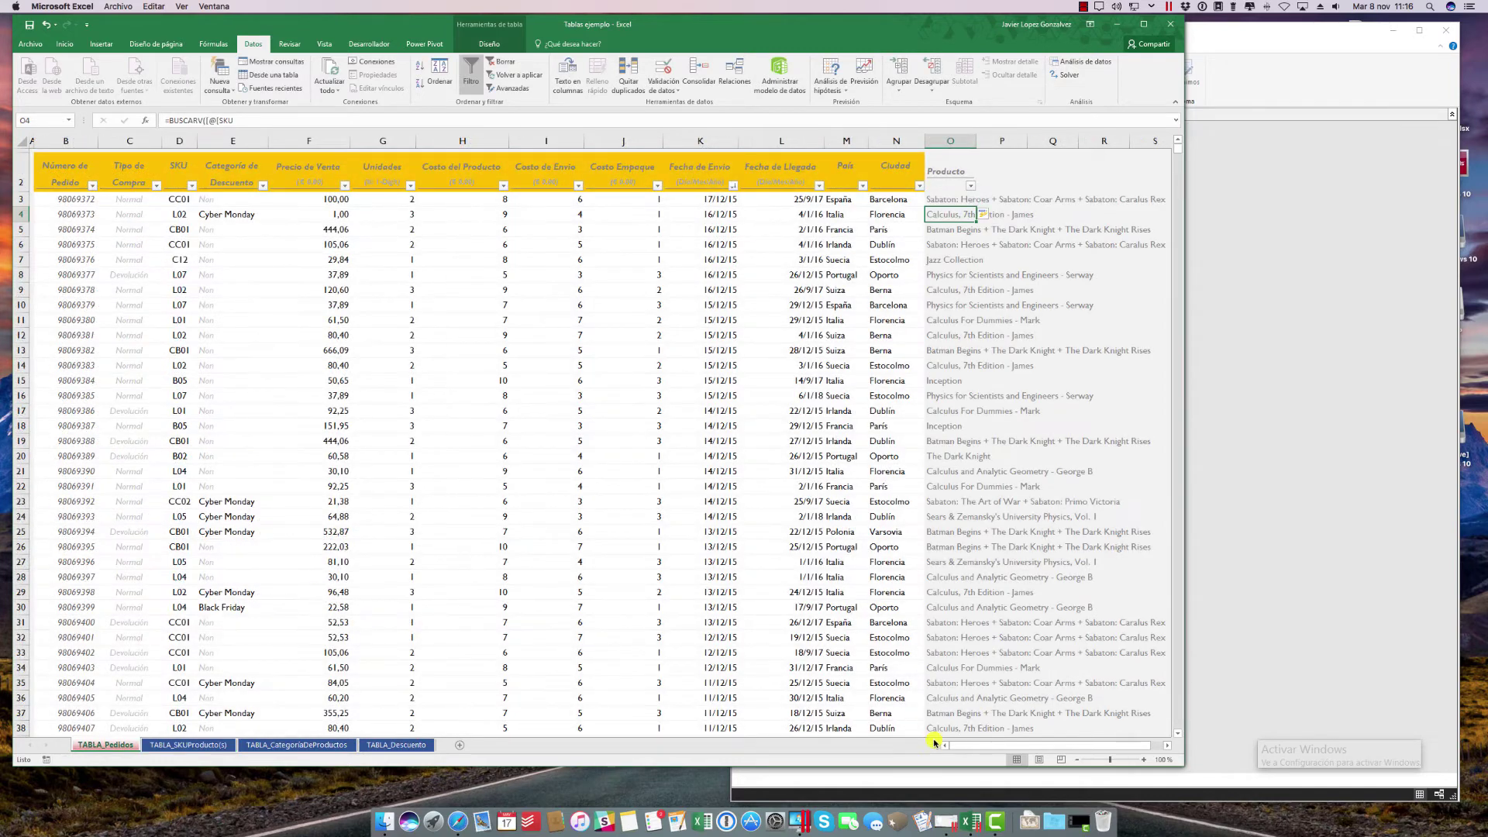
drag(975, 141, 1169, 147)
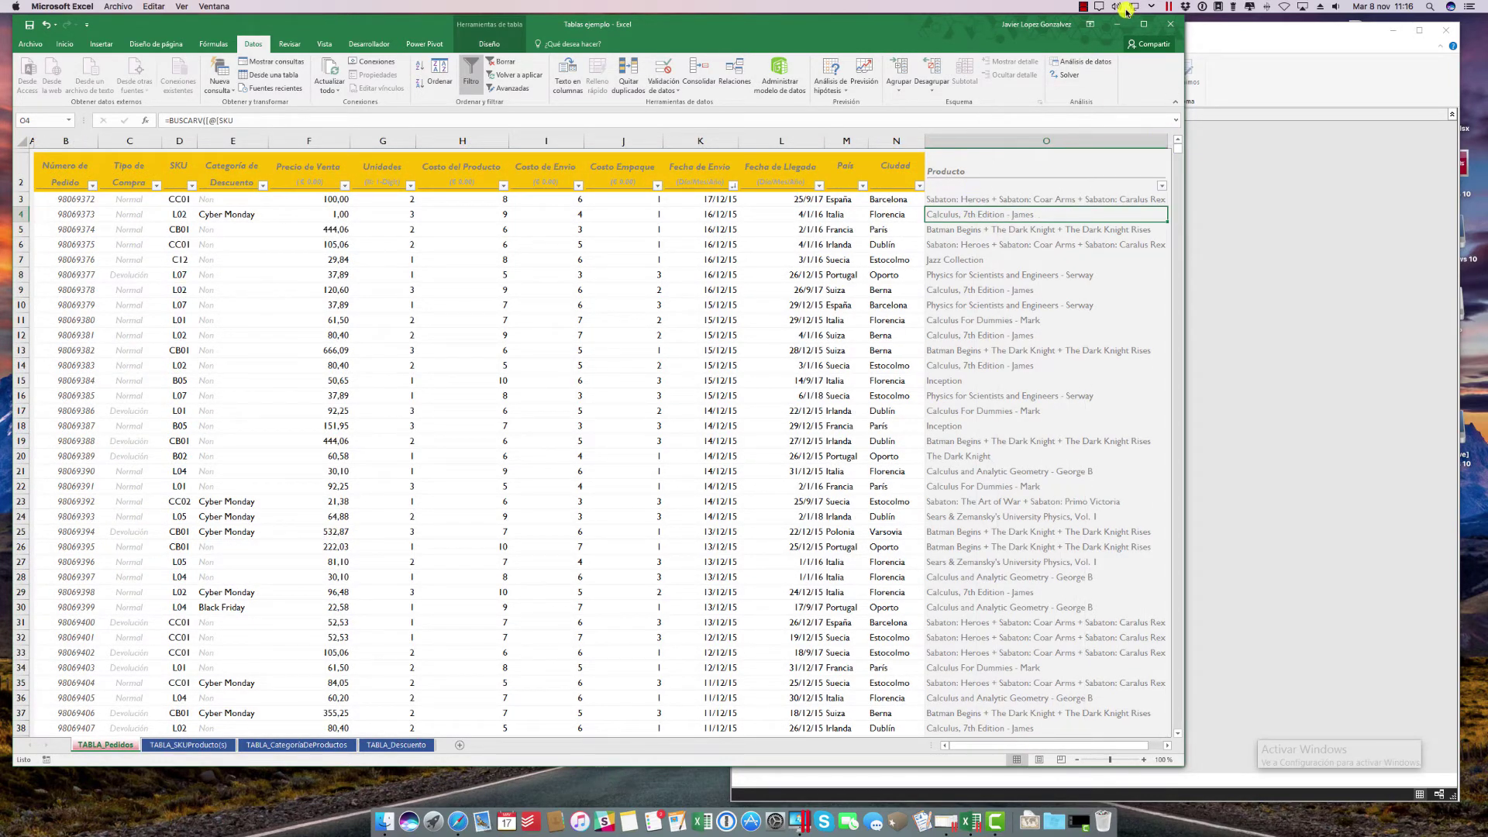
Maximize the workbook window and add a Descuento column to the Pedidos table by entering its header in cell P2
click(1143, 24)
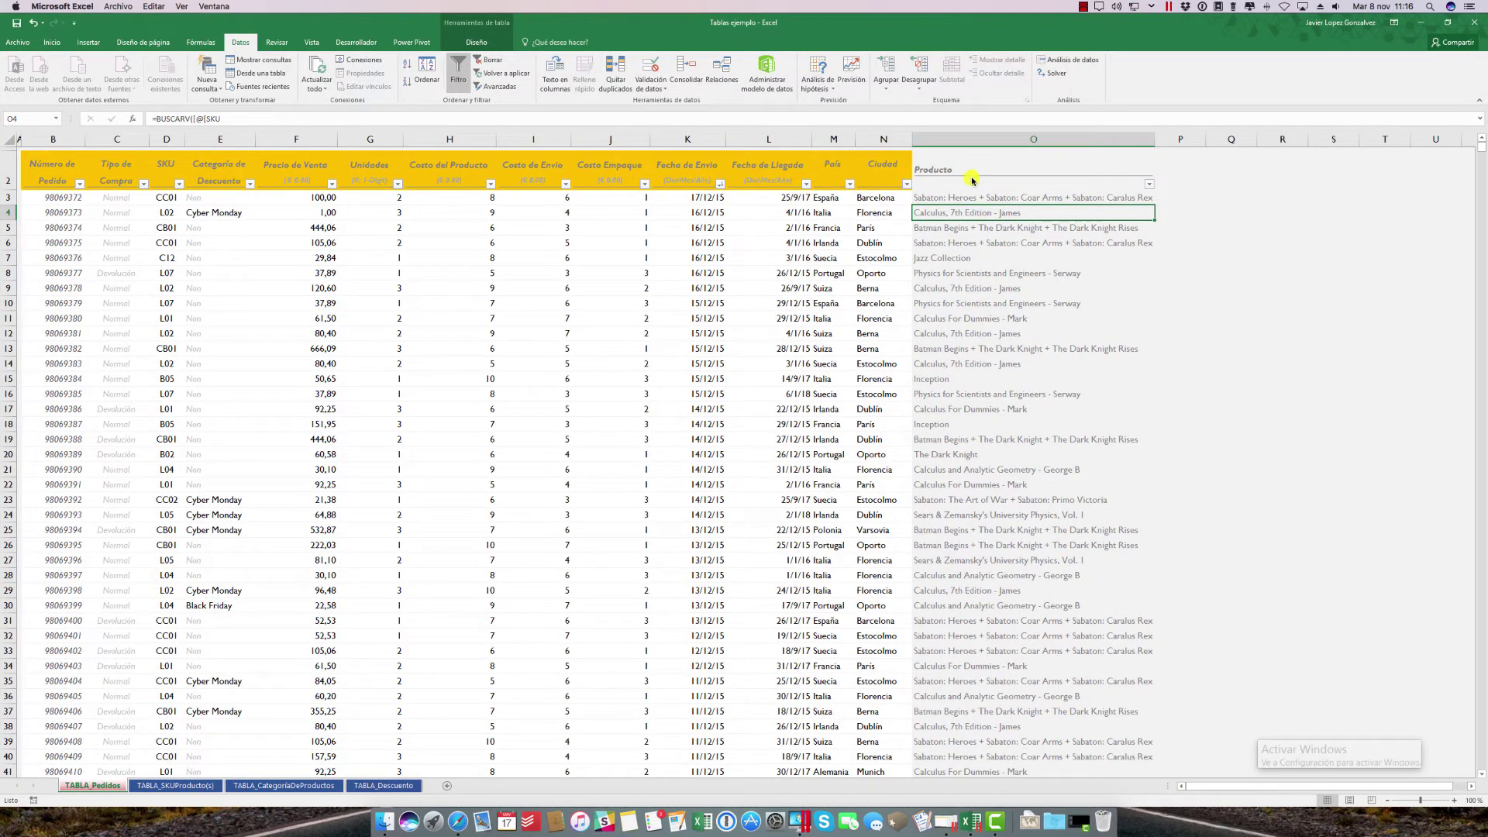
click(1194, 169)
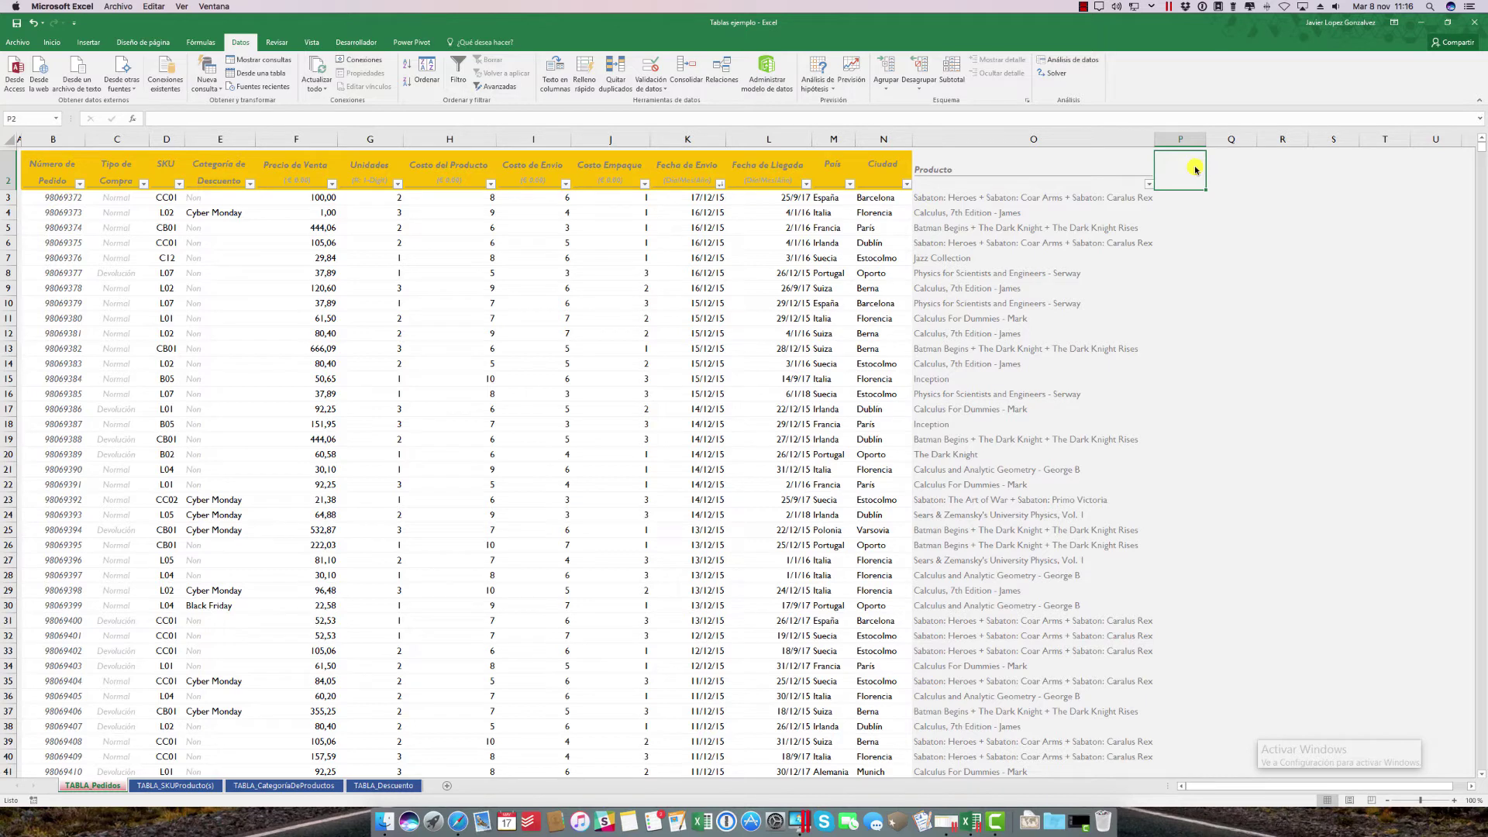
text(Descuento)
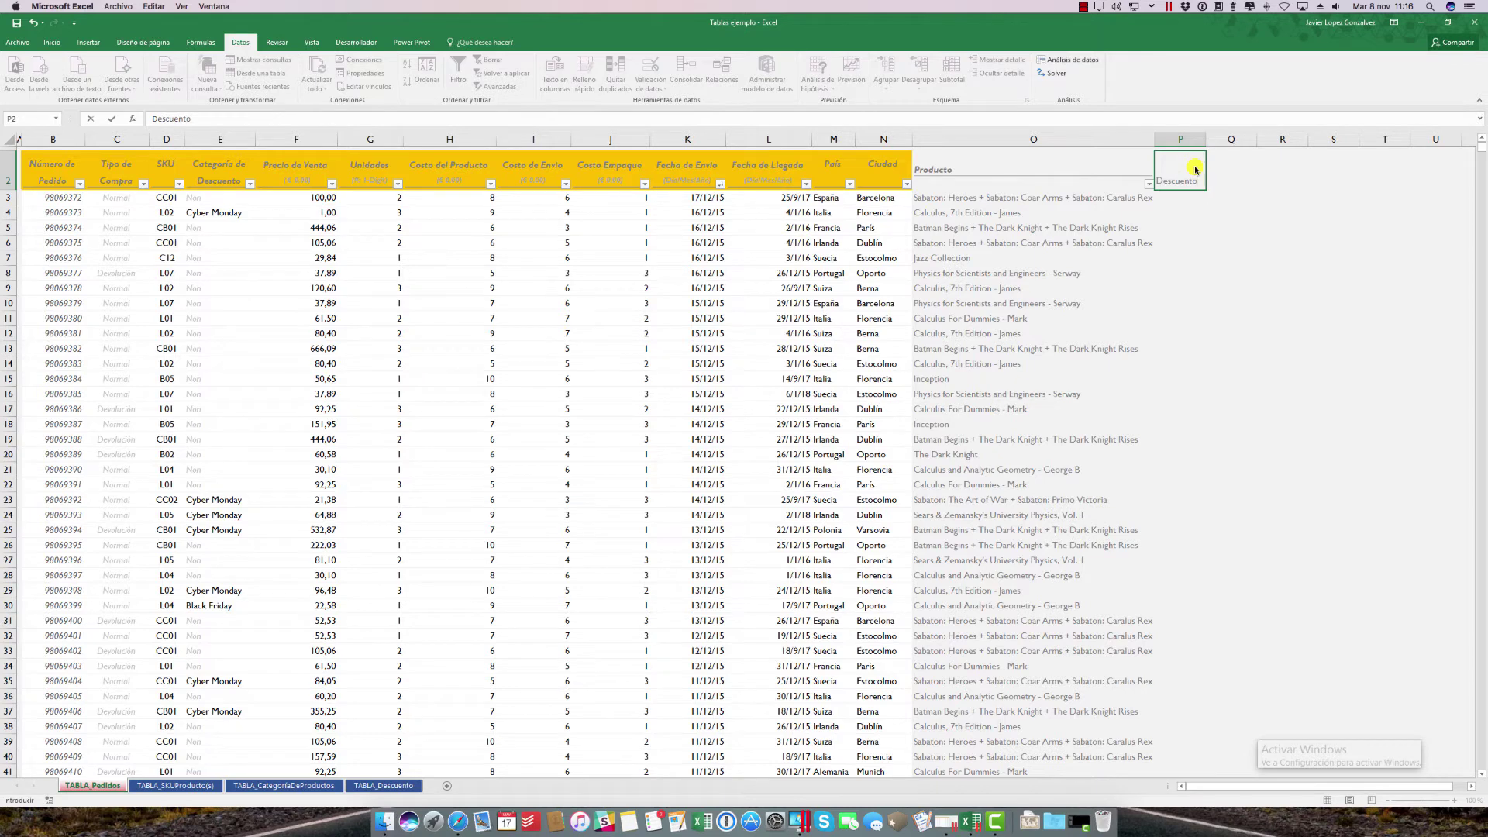
key(Return)
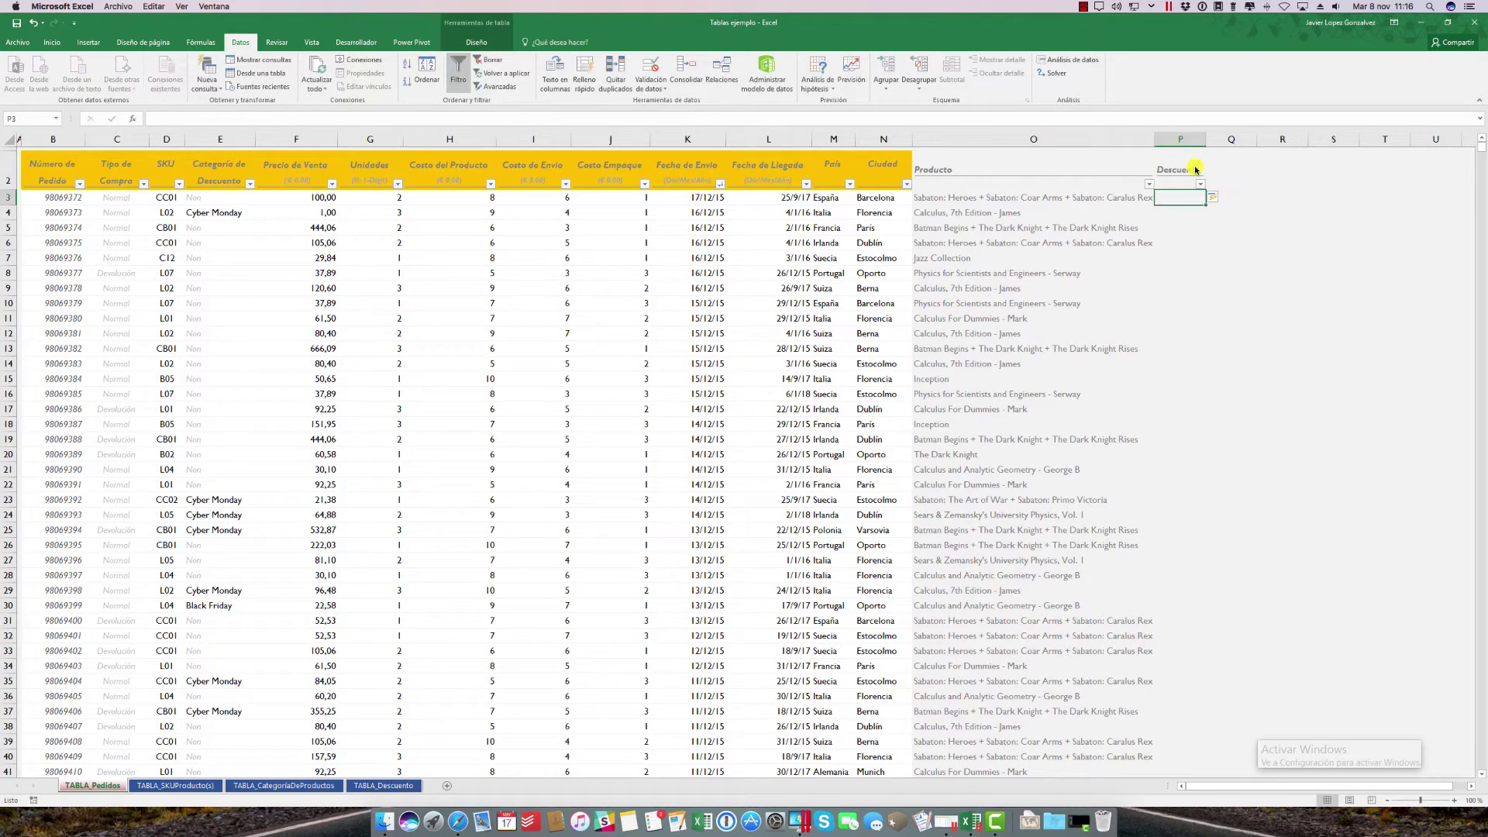
Try to fill the Descuento column using BUSCARV on Tipo de Compra in the Descuentos table, with column 2 and match 0
text(=)
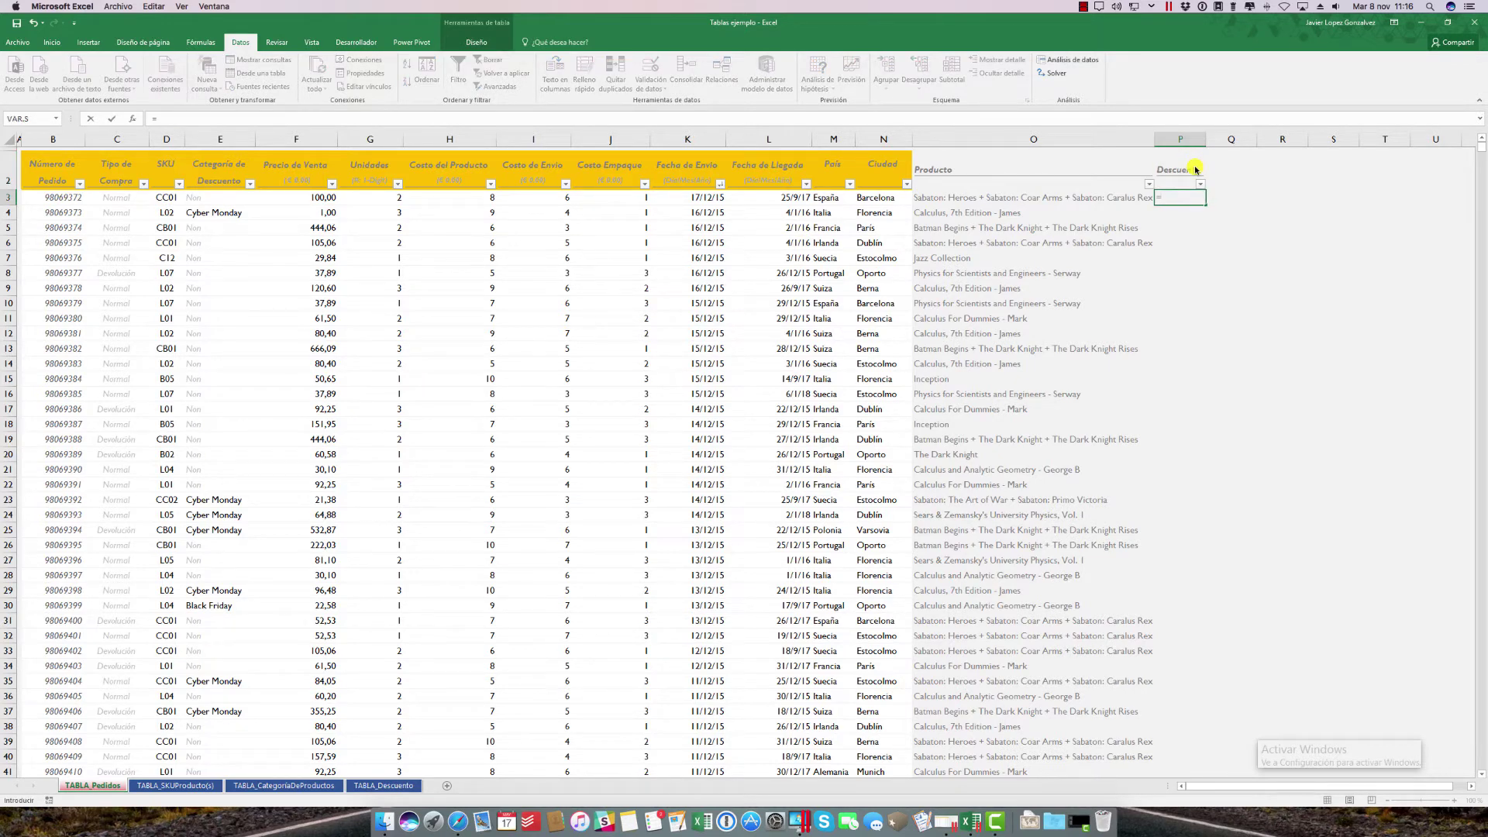
text(buscar)
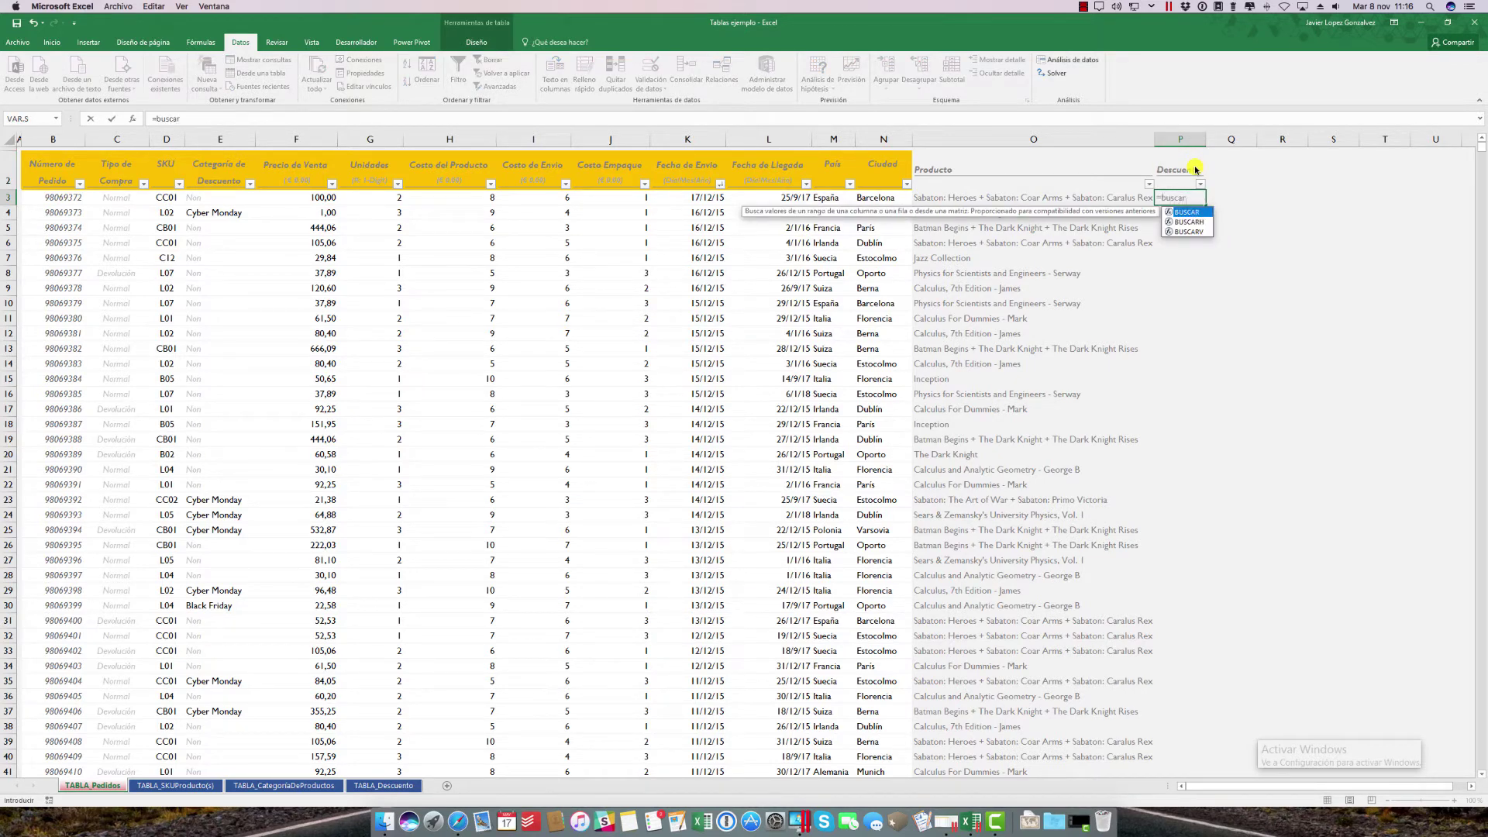
text(v()
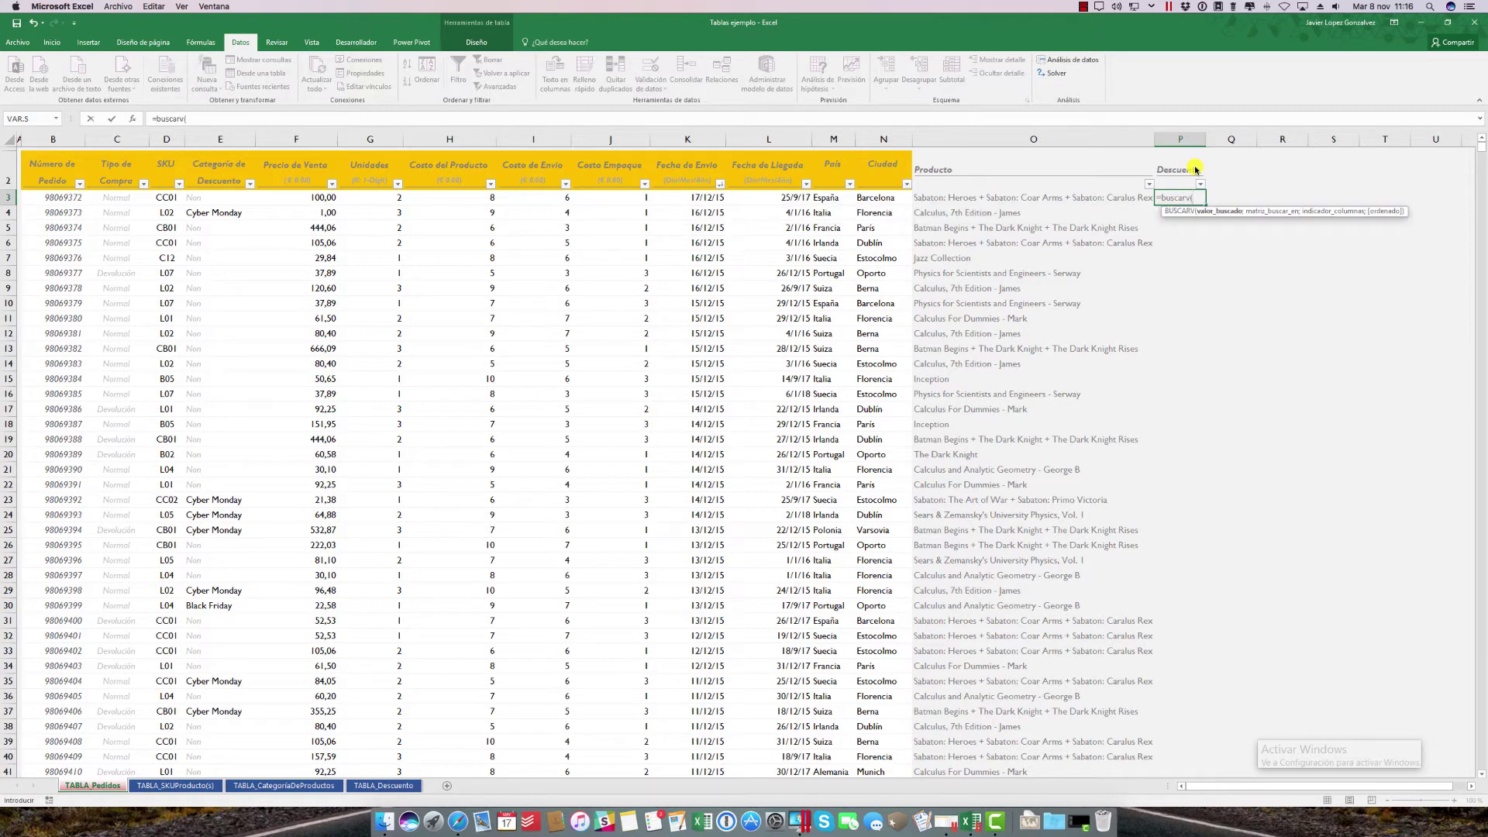
click(128, 199)
text(;)
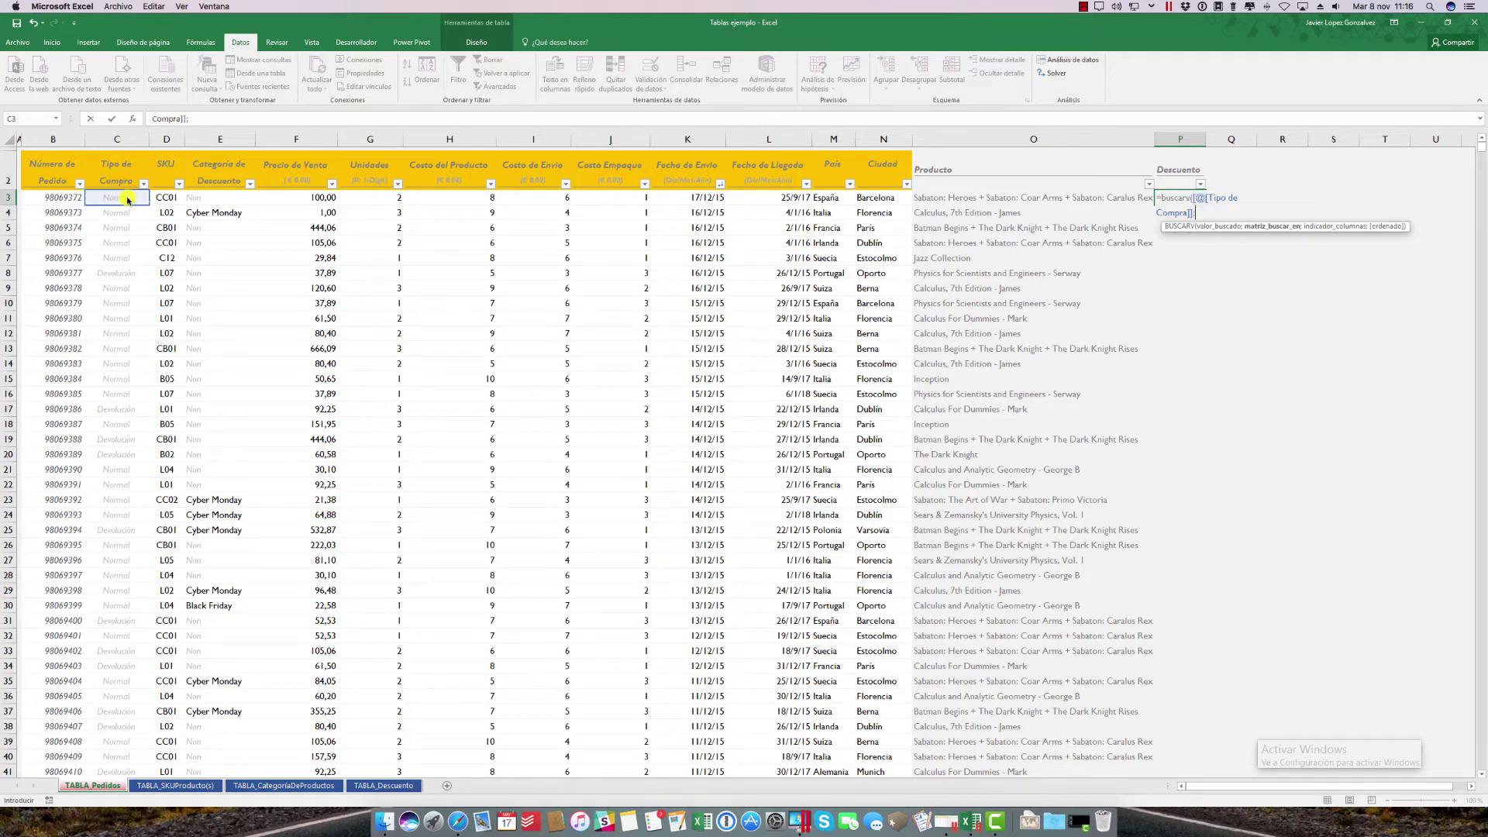
click(376, 784)
drag(34, 192, 128, 250)
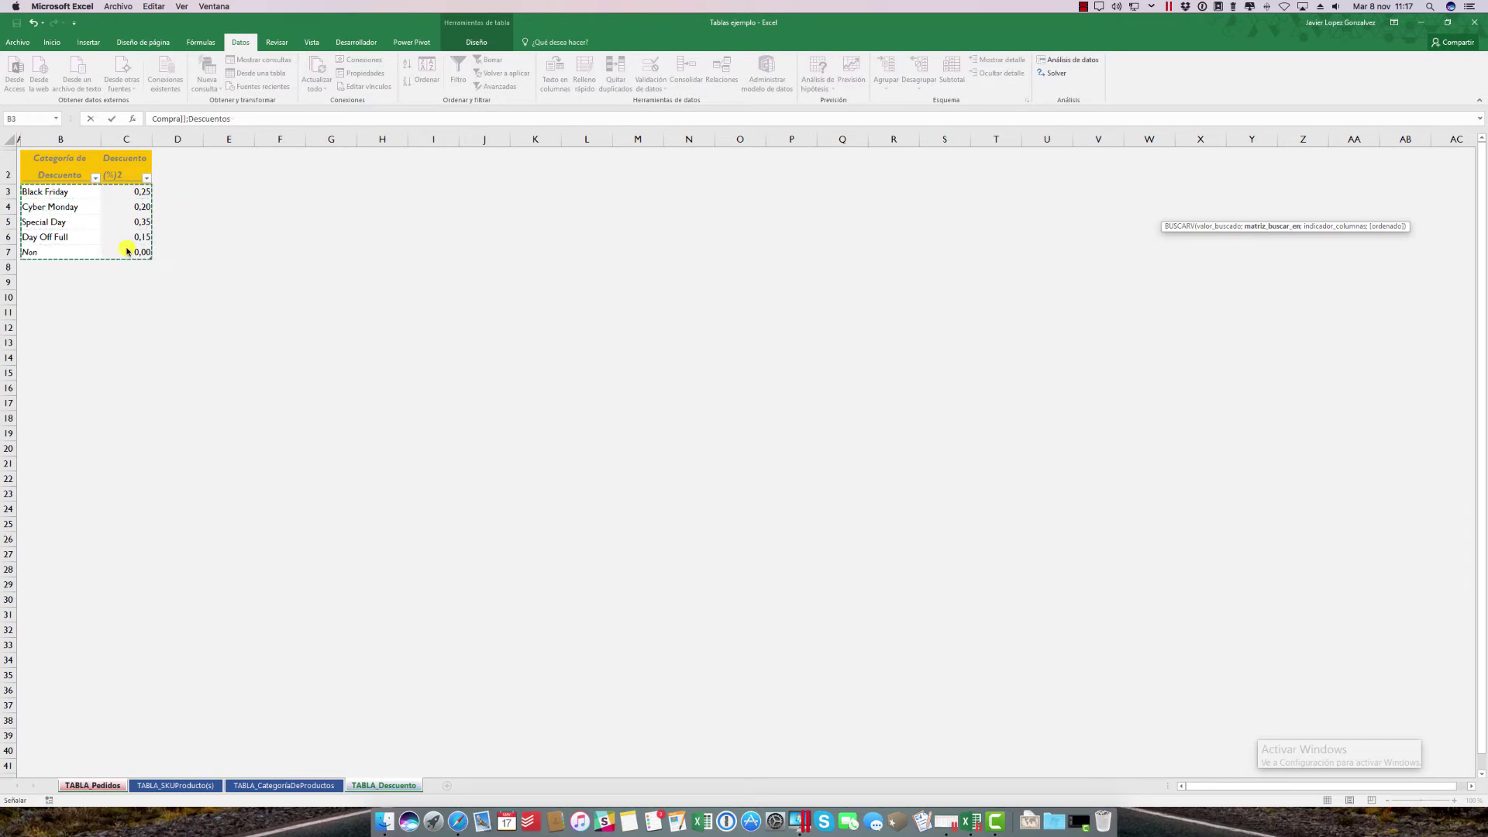
text(;)
text(2;0)
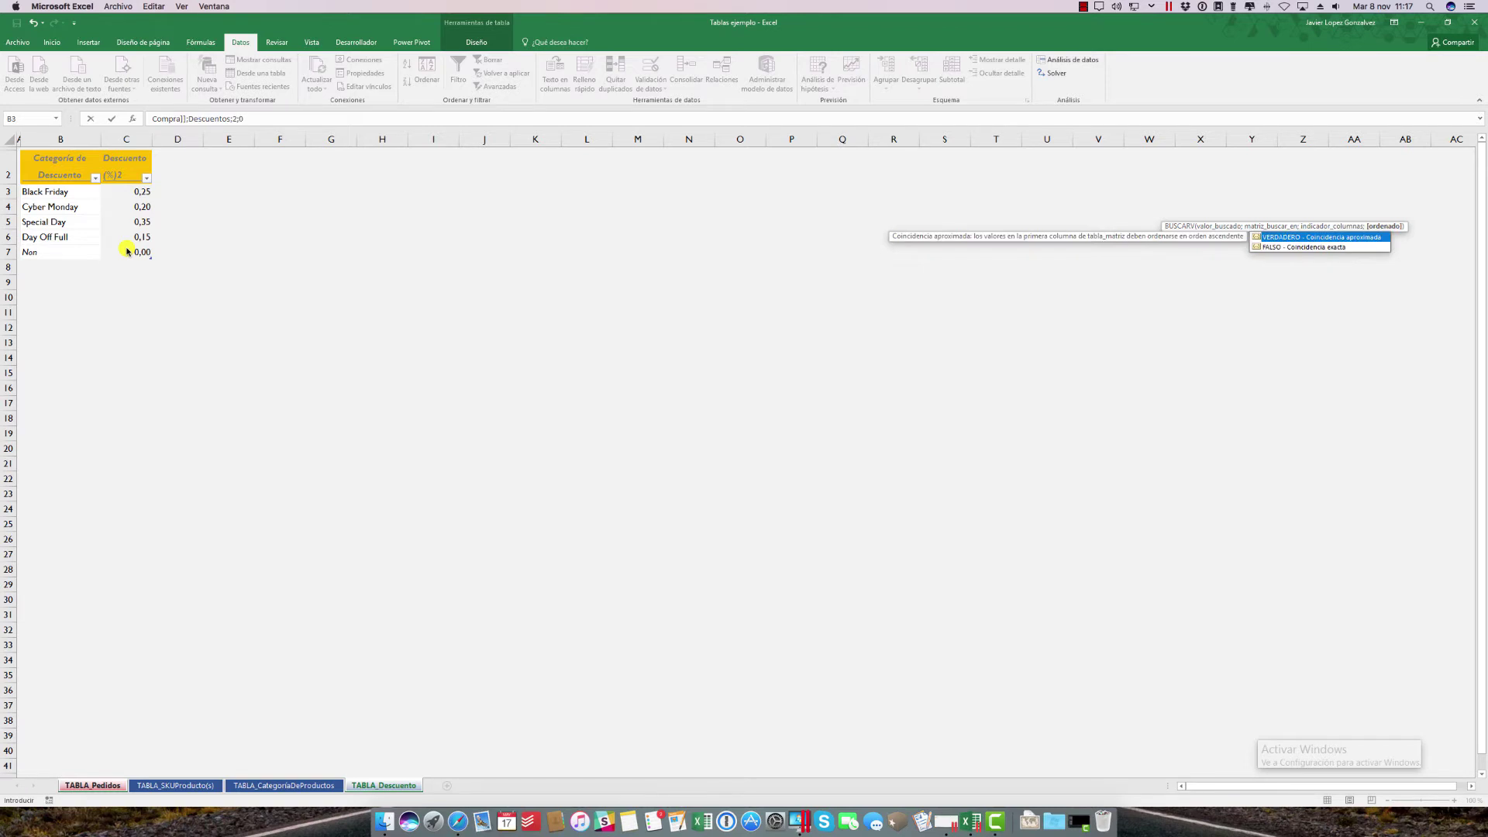
key(Return)
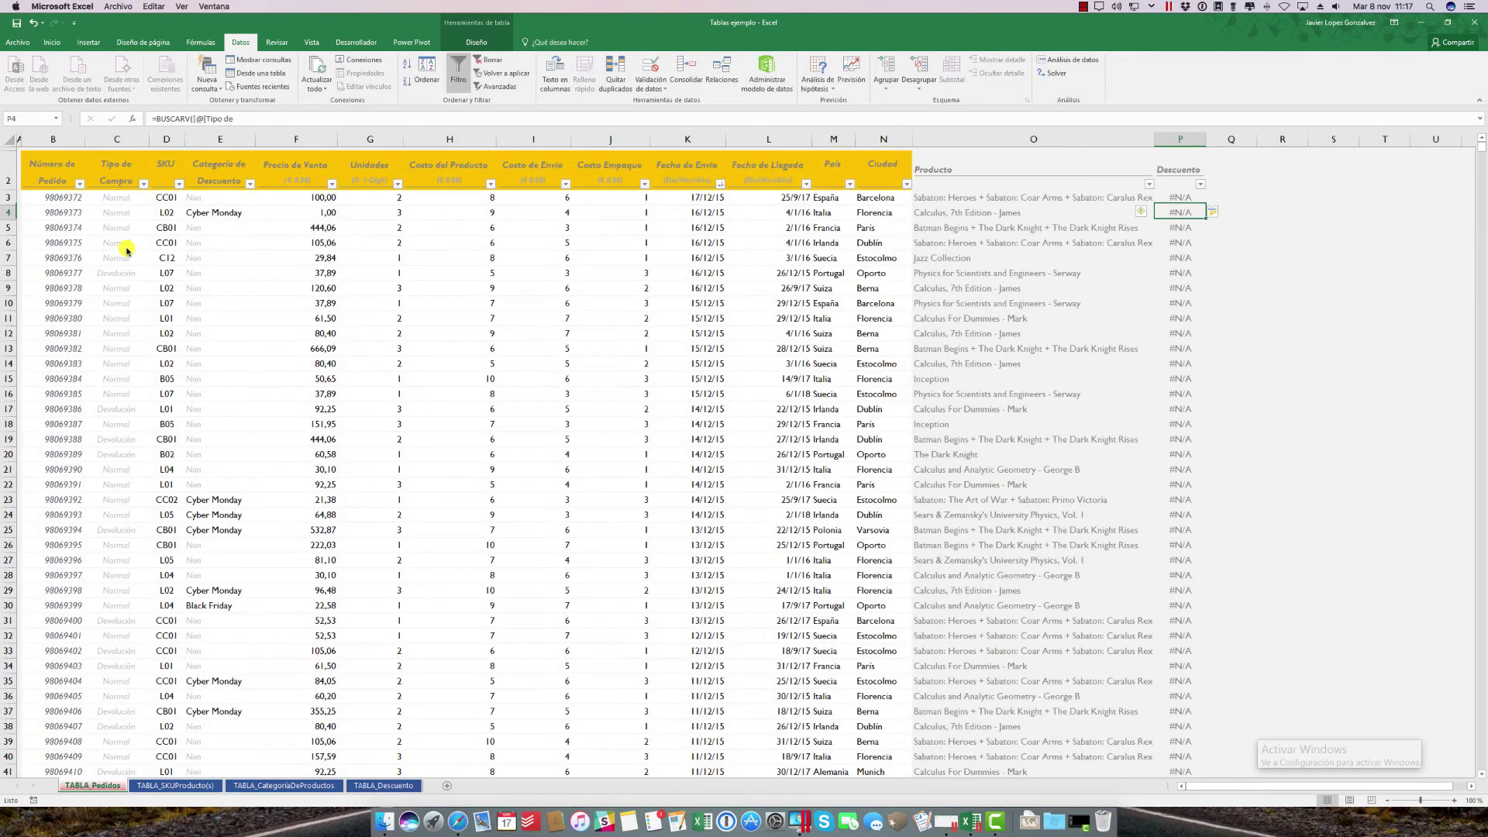
Replace the Descuento formula in P3 with a BUSCARV on Categoría de Descuento in the Descuentos table, with column 2 and match 0
click(1175, 198)
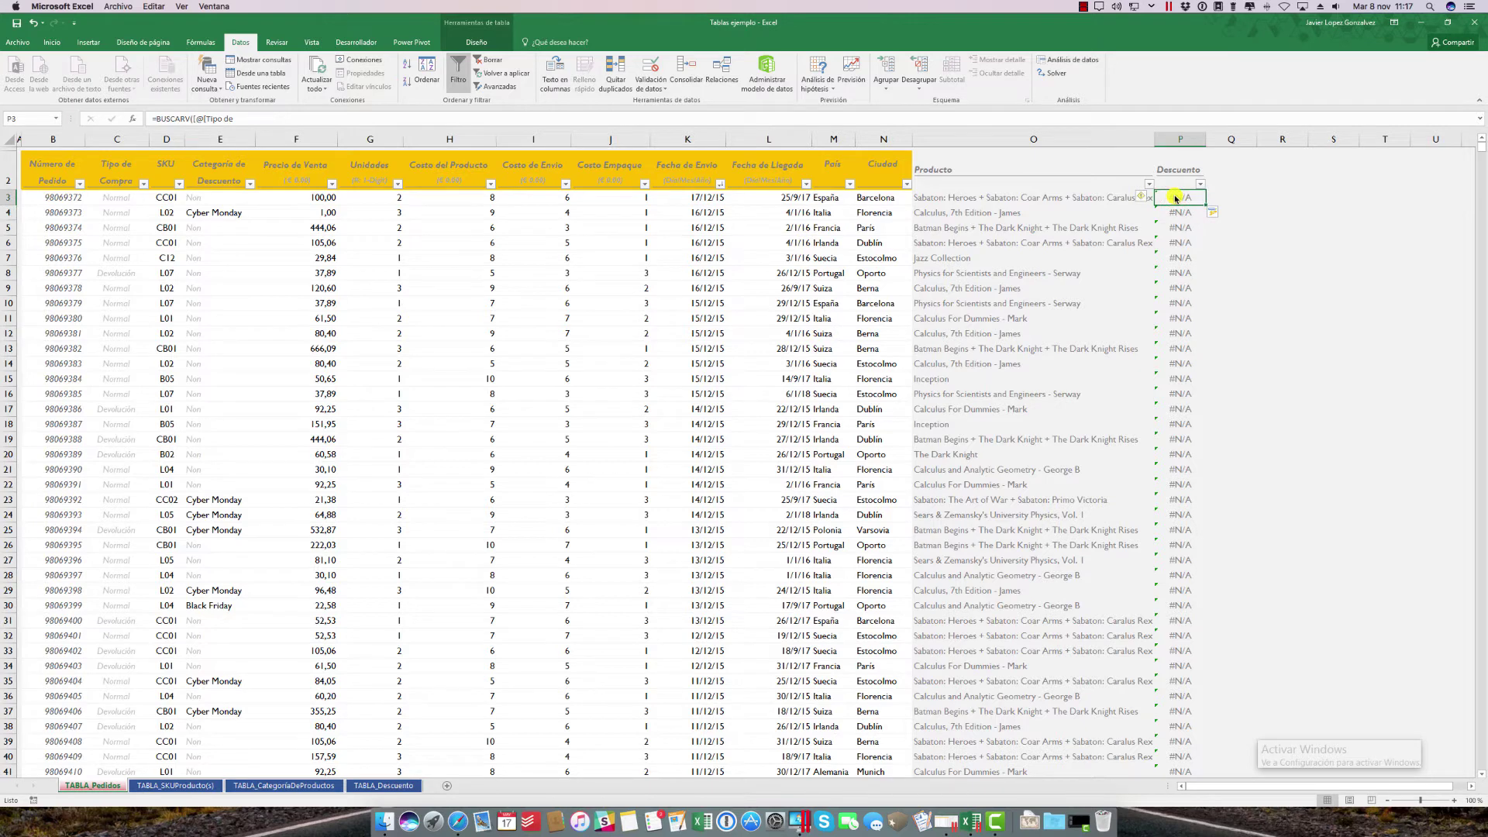
text(=buscarv)
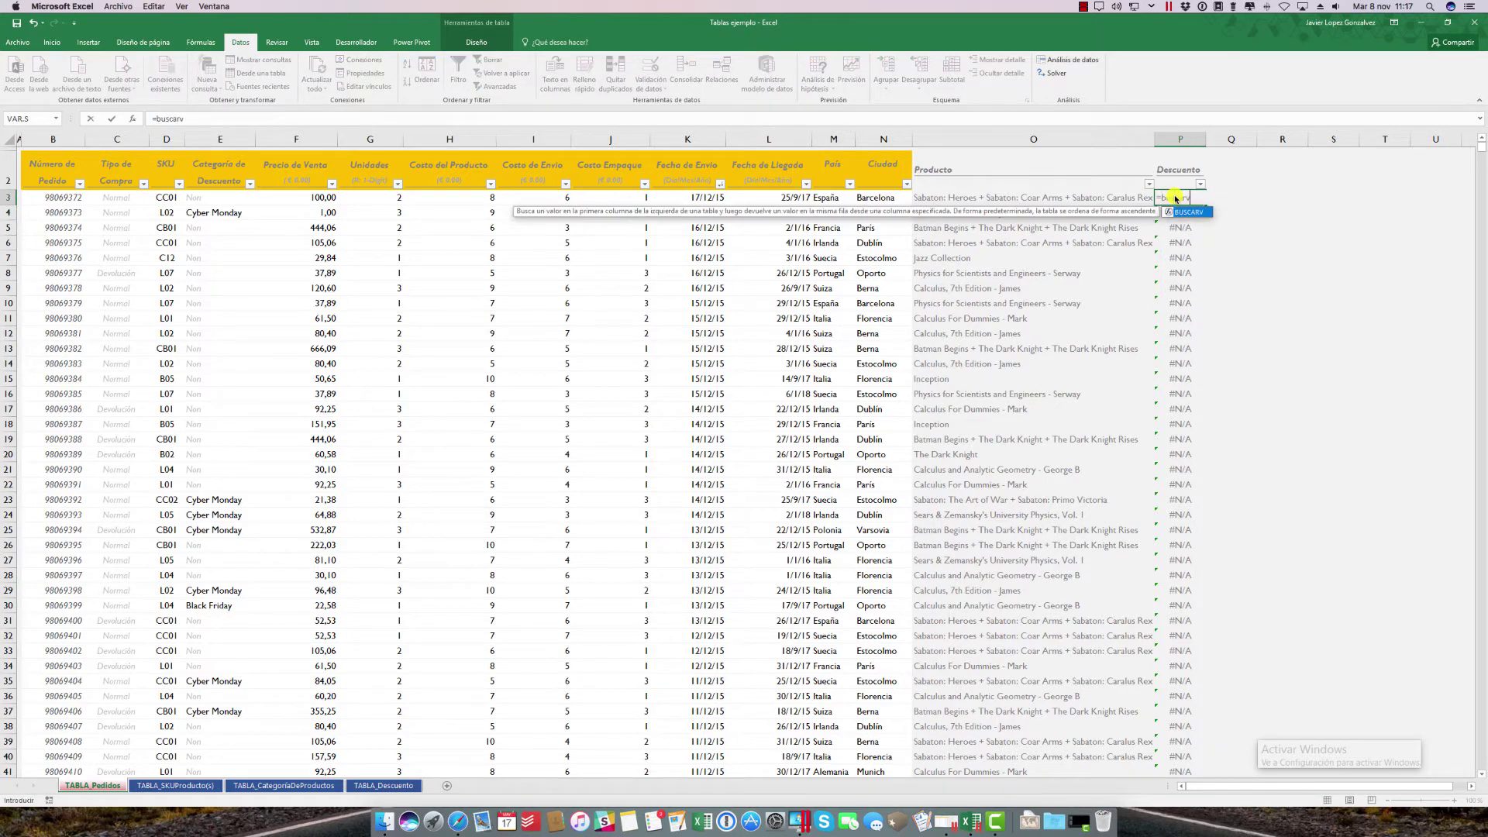
text(()
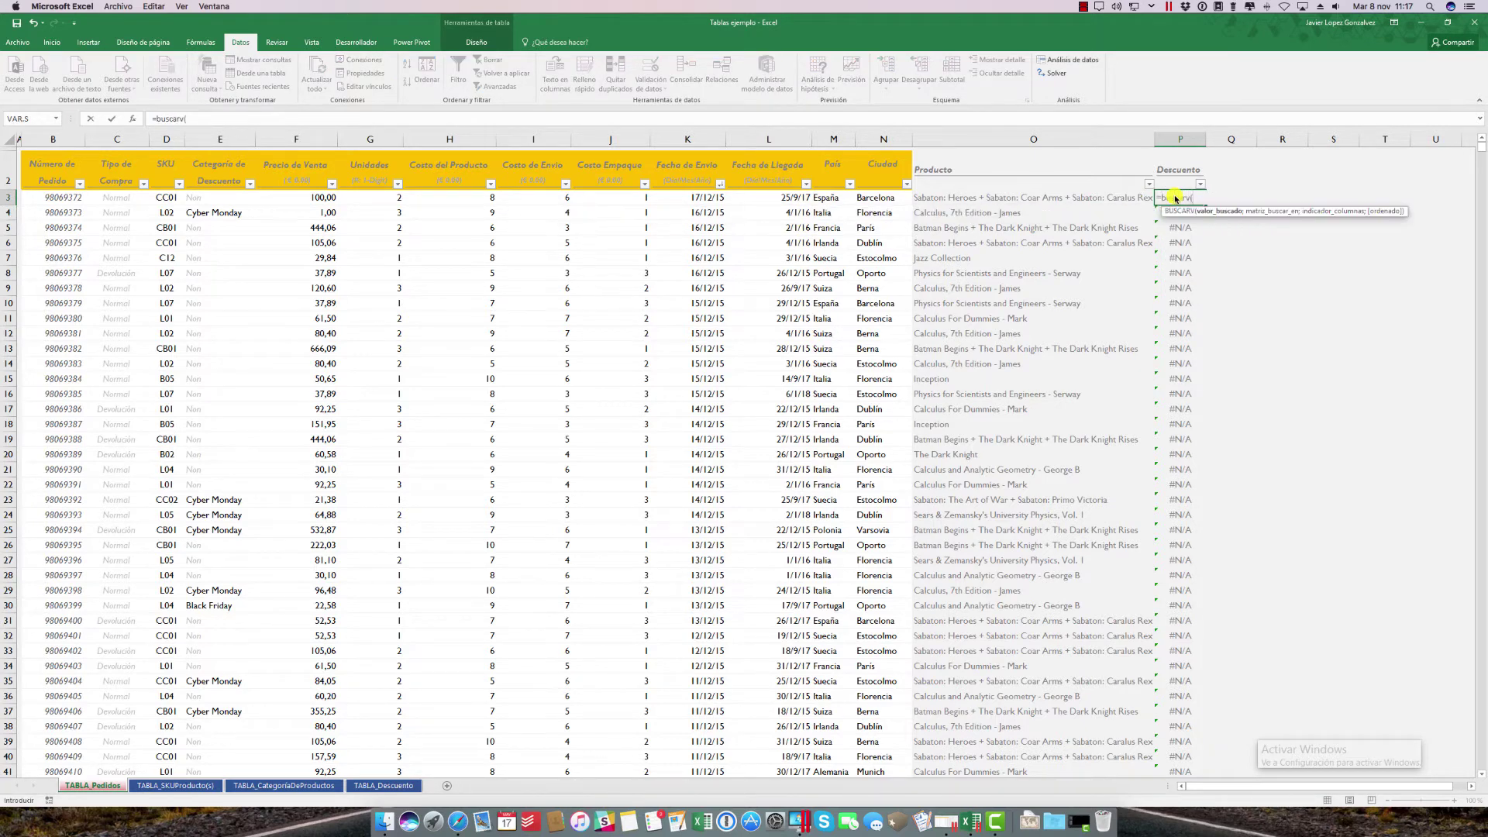
click(212, 201)
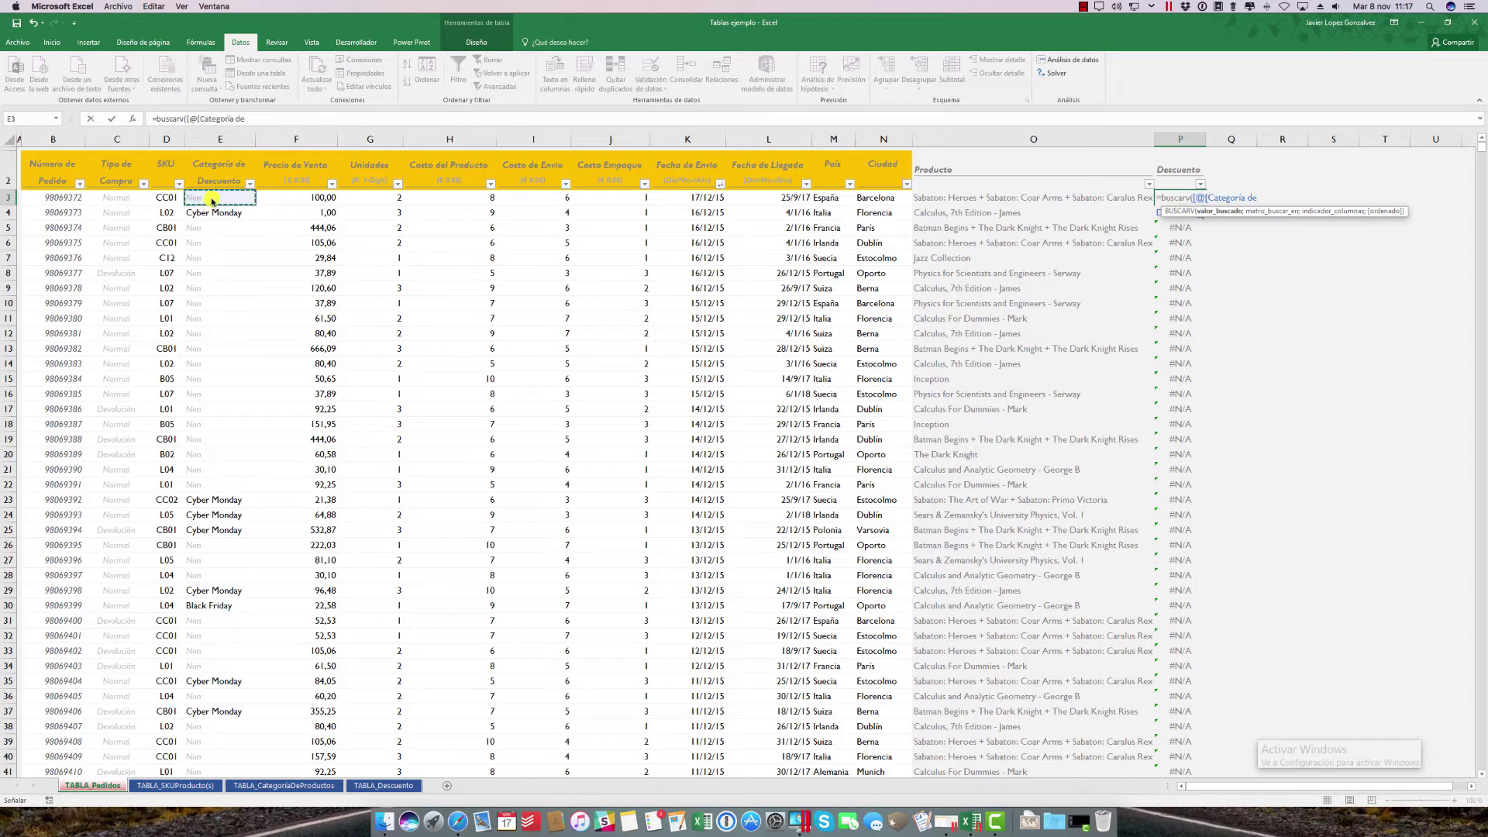
text(;)
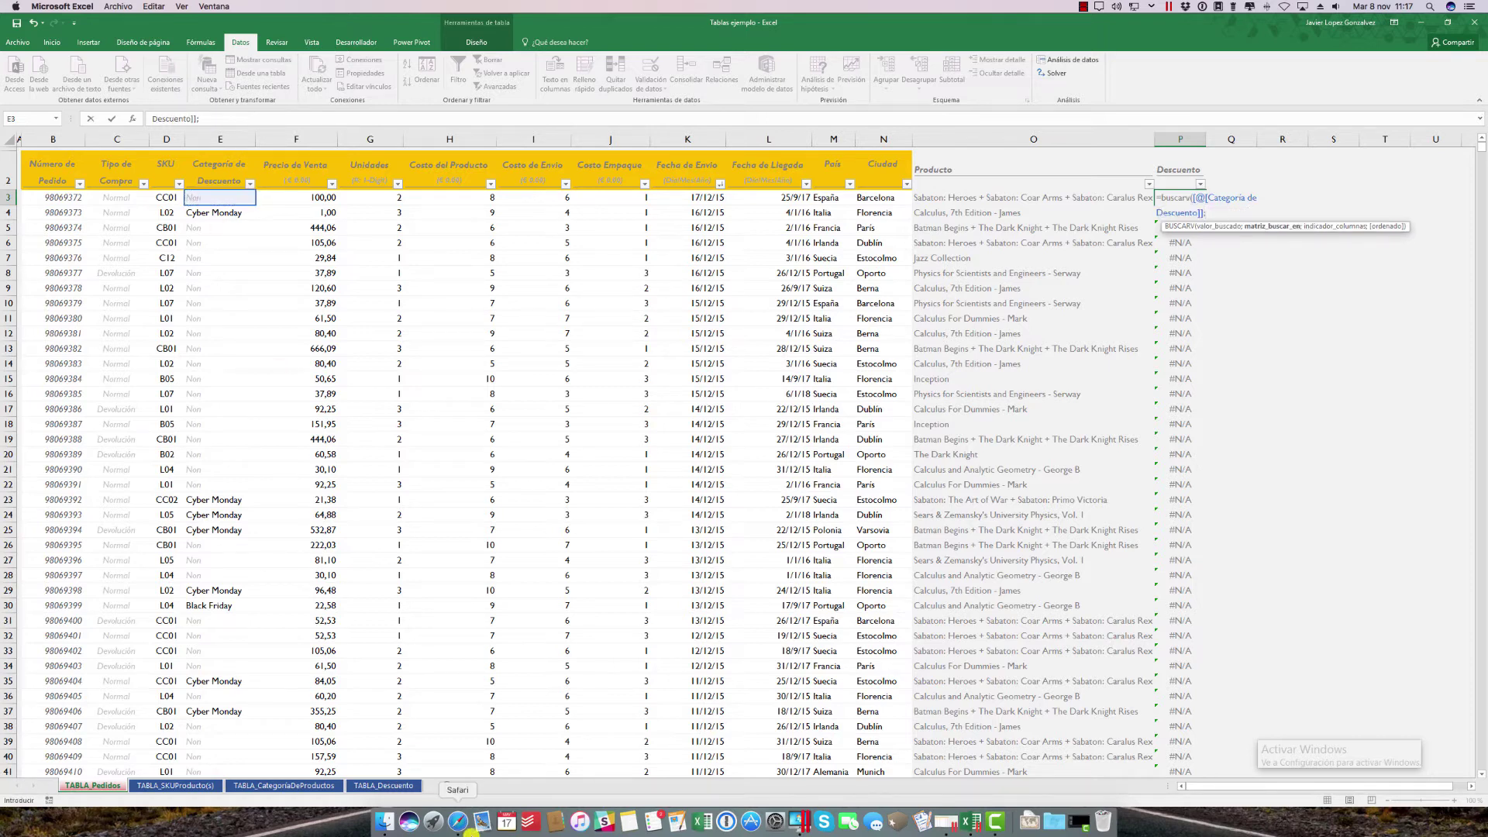
click(383, 785)
drag(55, 194, 136, 248)
text(;)
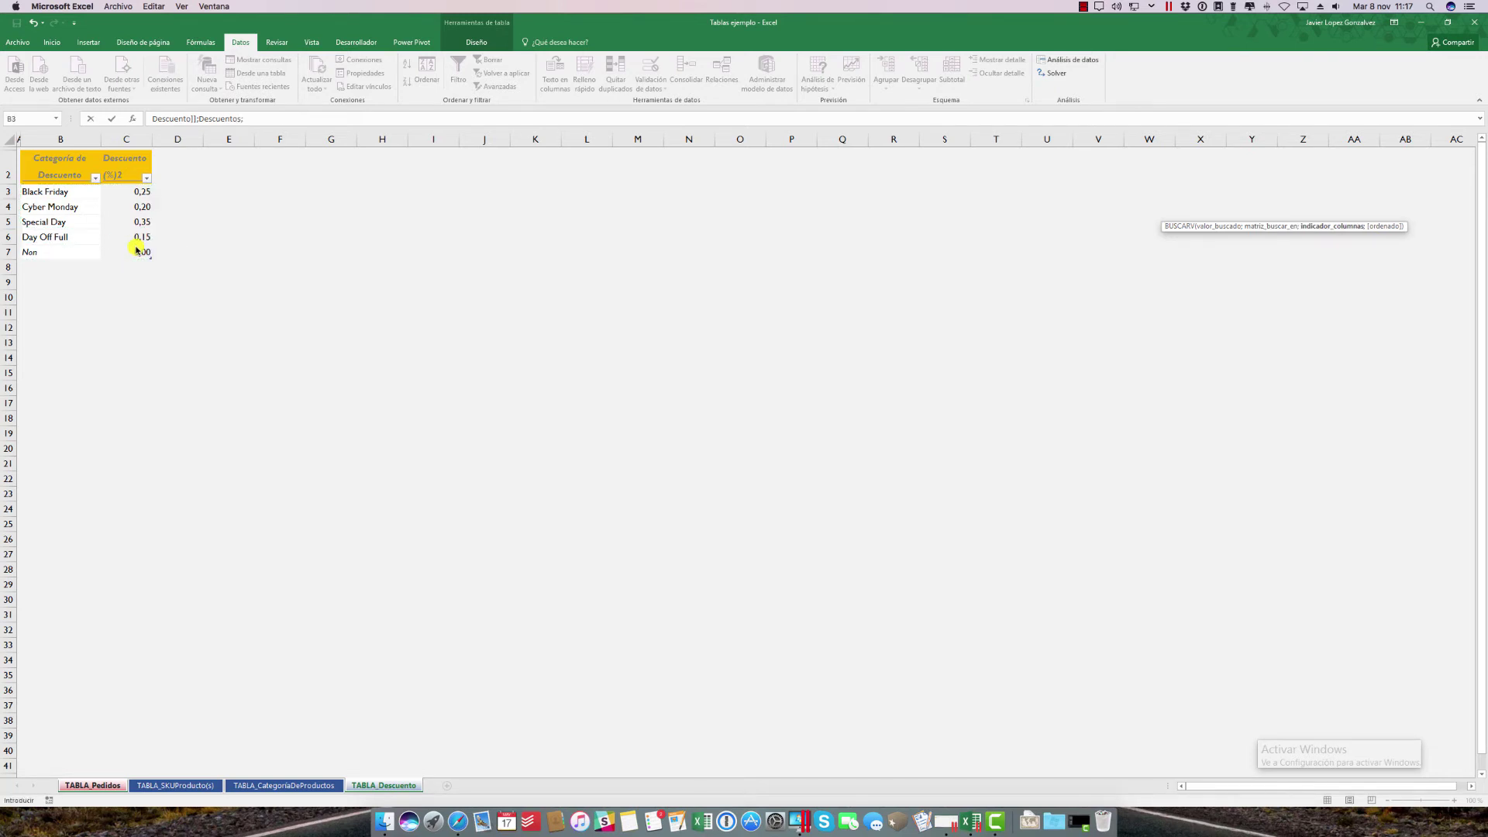
text(2;)
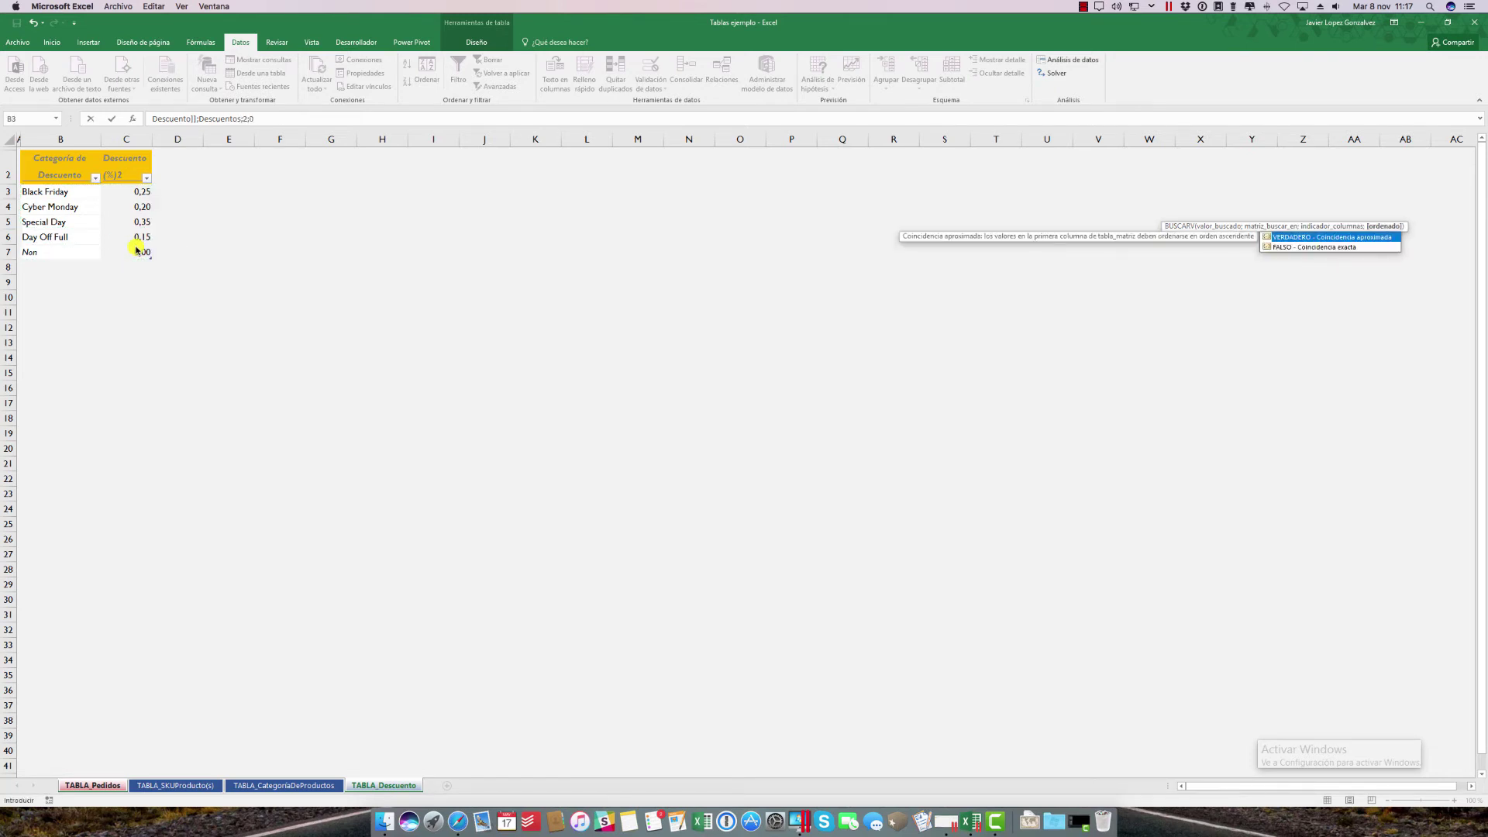
text(0)
key(Return)
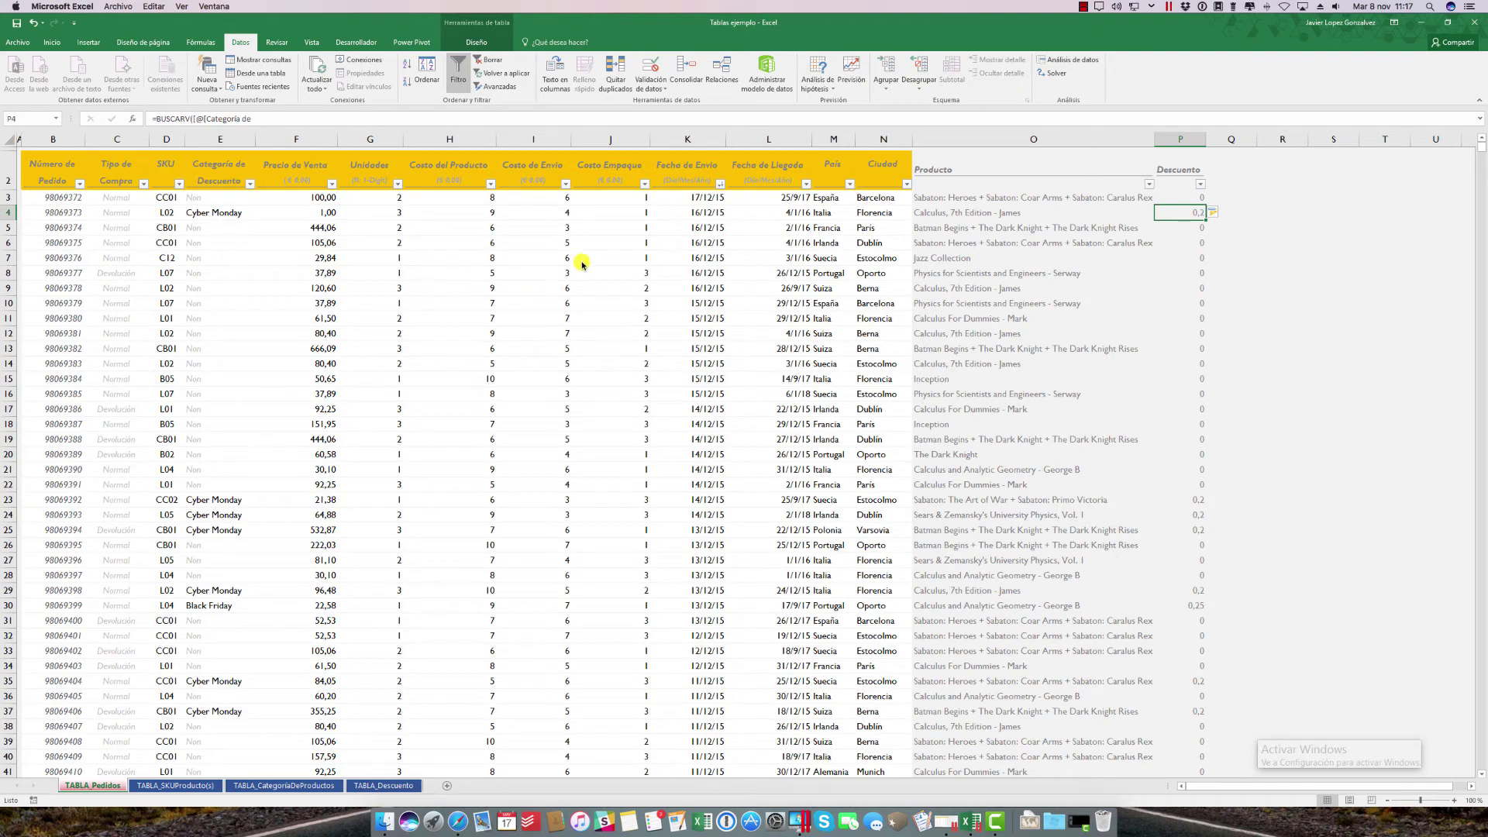
Add a Categoría column to the Pedidos table by entering its header in cell Q2
click(1231, 171)
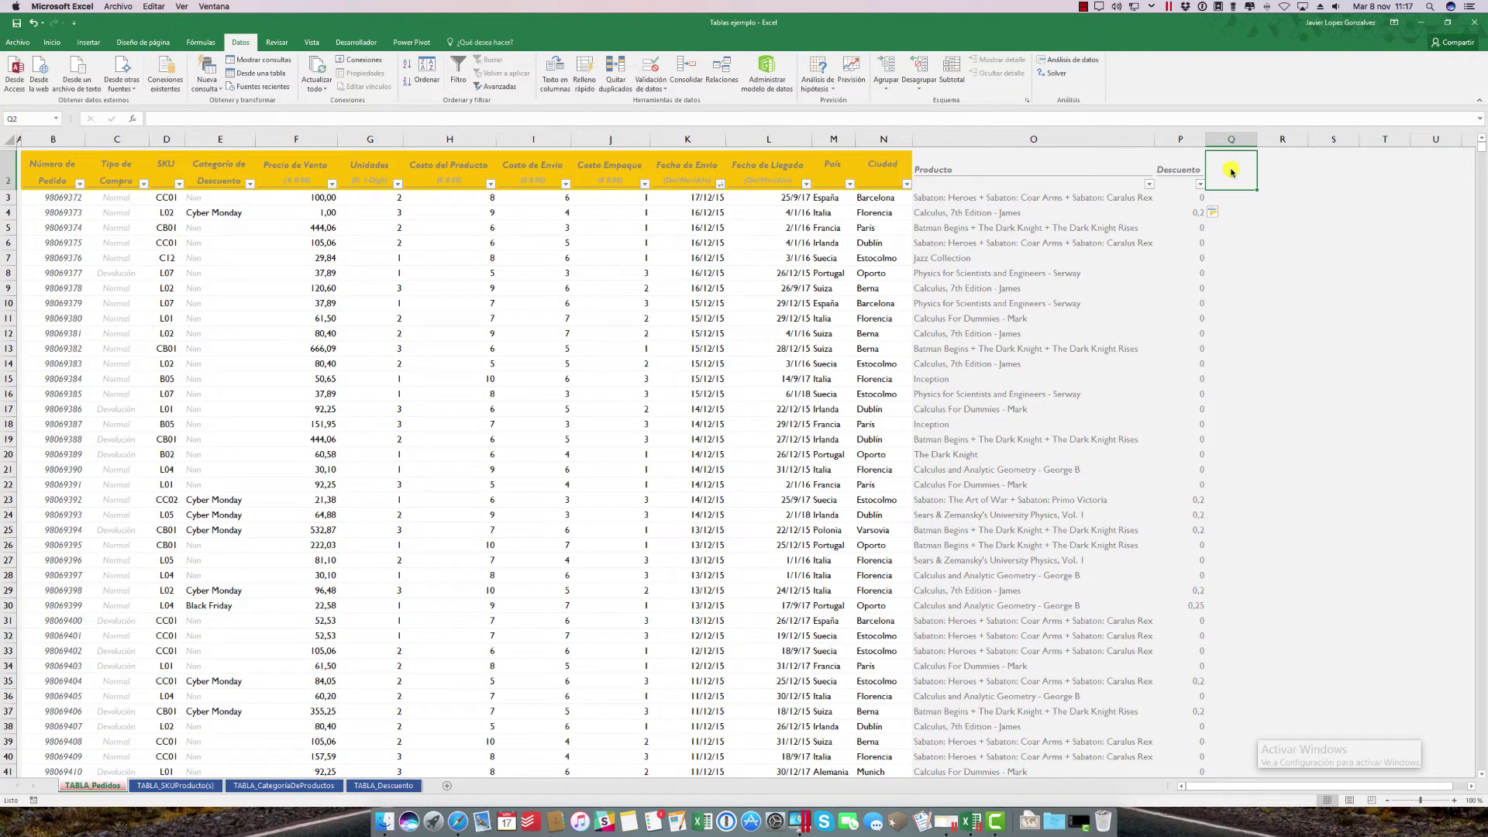
text(Categoría)
key(Return)
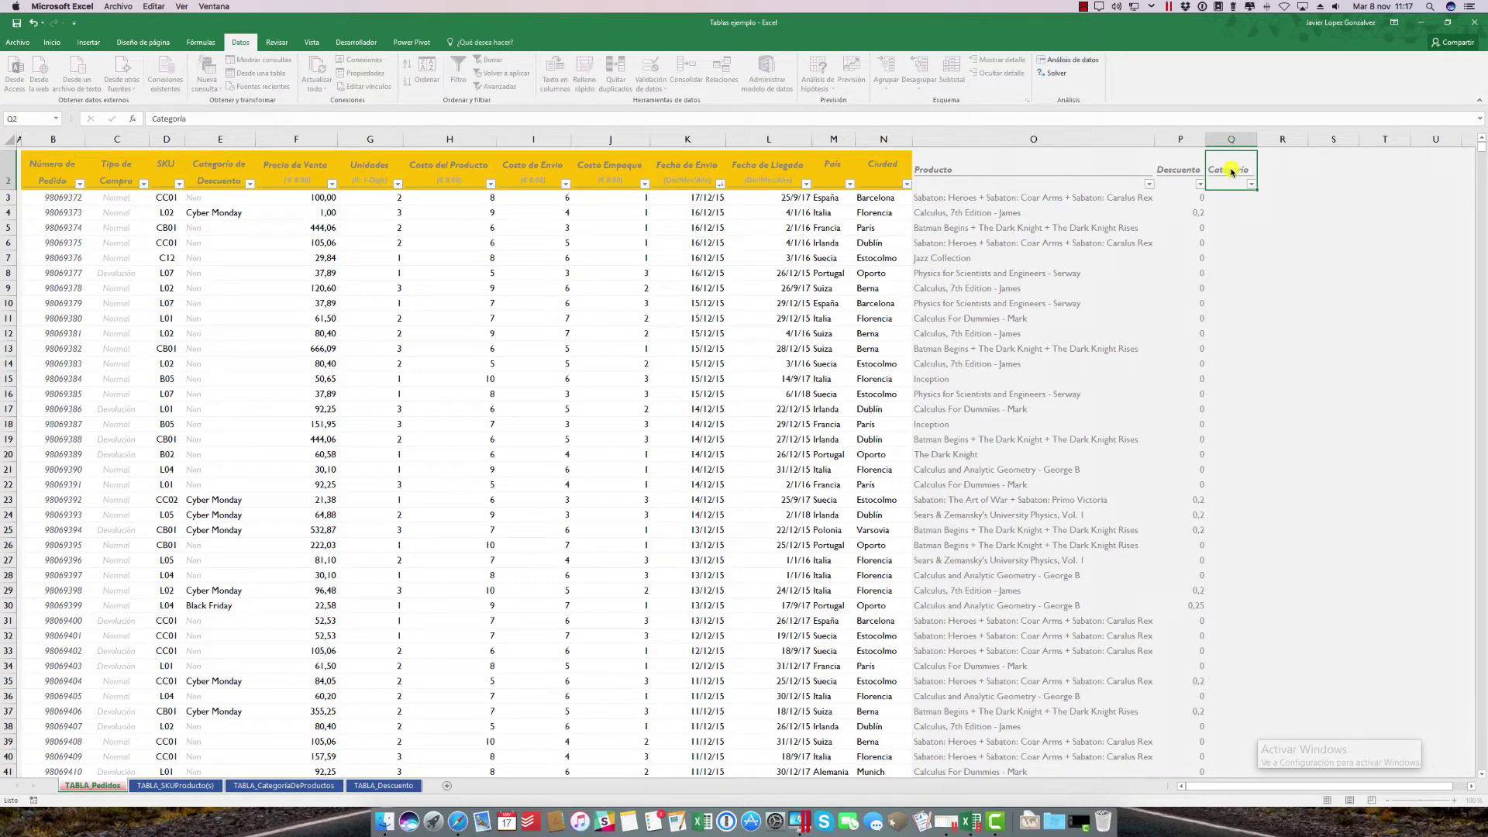
Try to fill the Categoría column from Q3 with a formula combining SKU and the CategoriaDeProductos table, with column 2 and match 0
text(=)
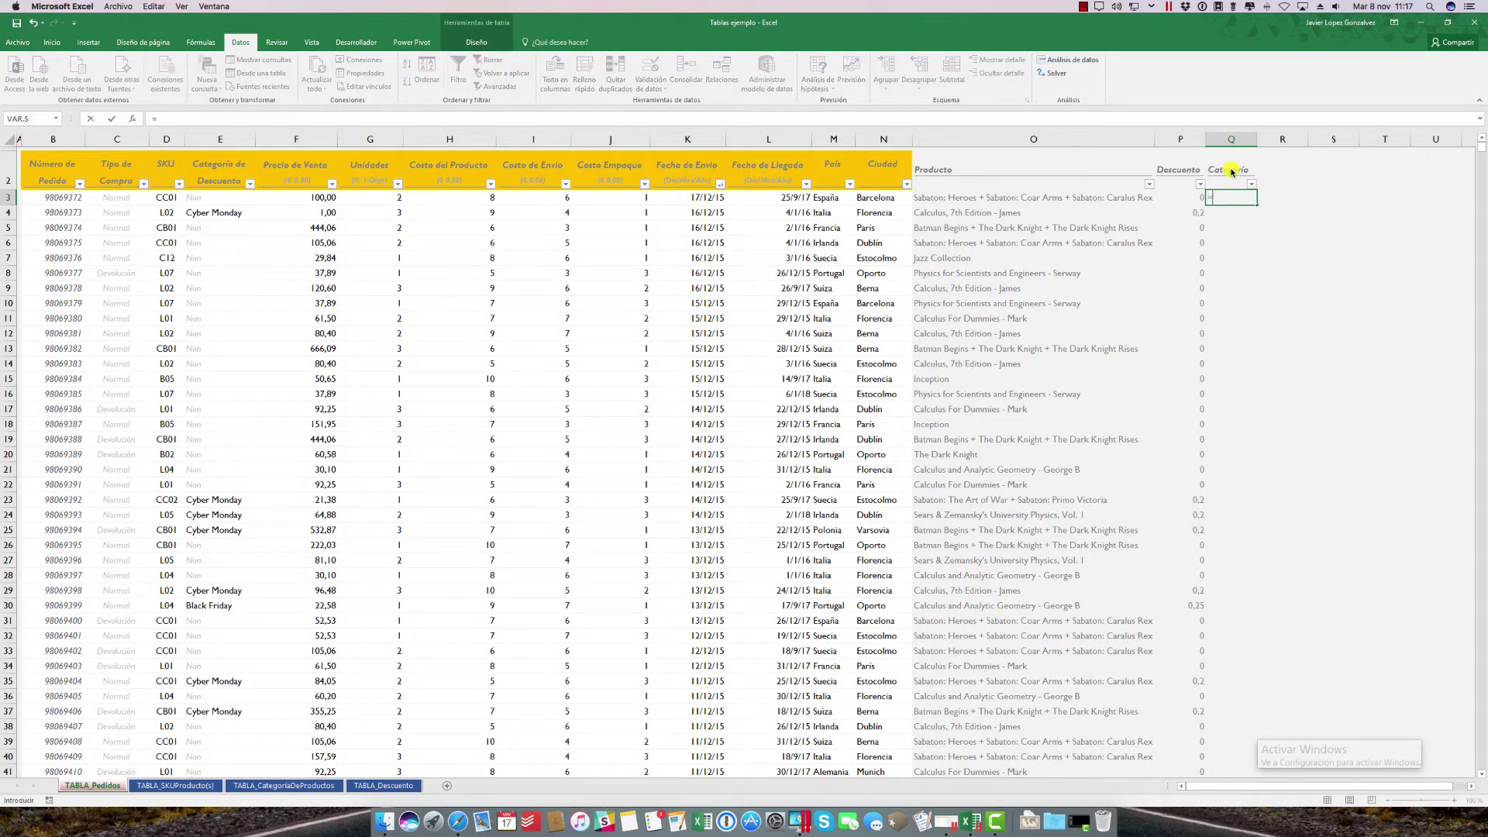
key(Left)
key(Left)
key(Left)
key(Left)
key(Left)
key(Left)
key(Left)
key(Left)
key(Left)
key(Left)
key(Left)
key(Left)
key(Left)
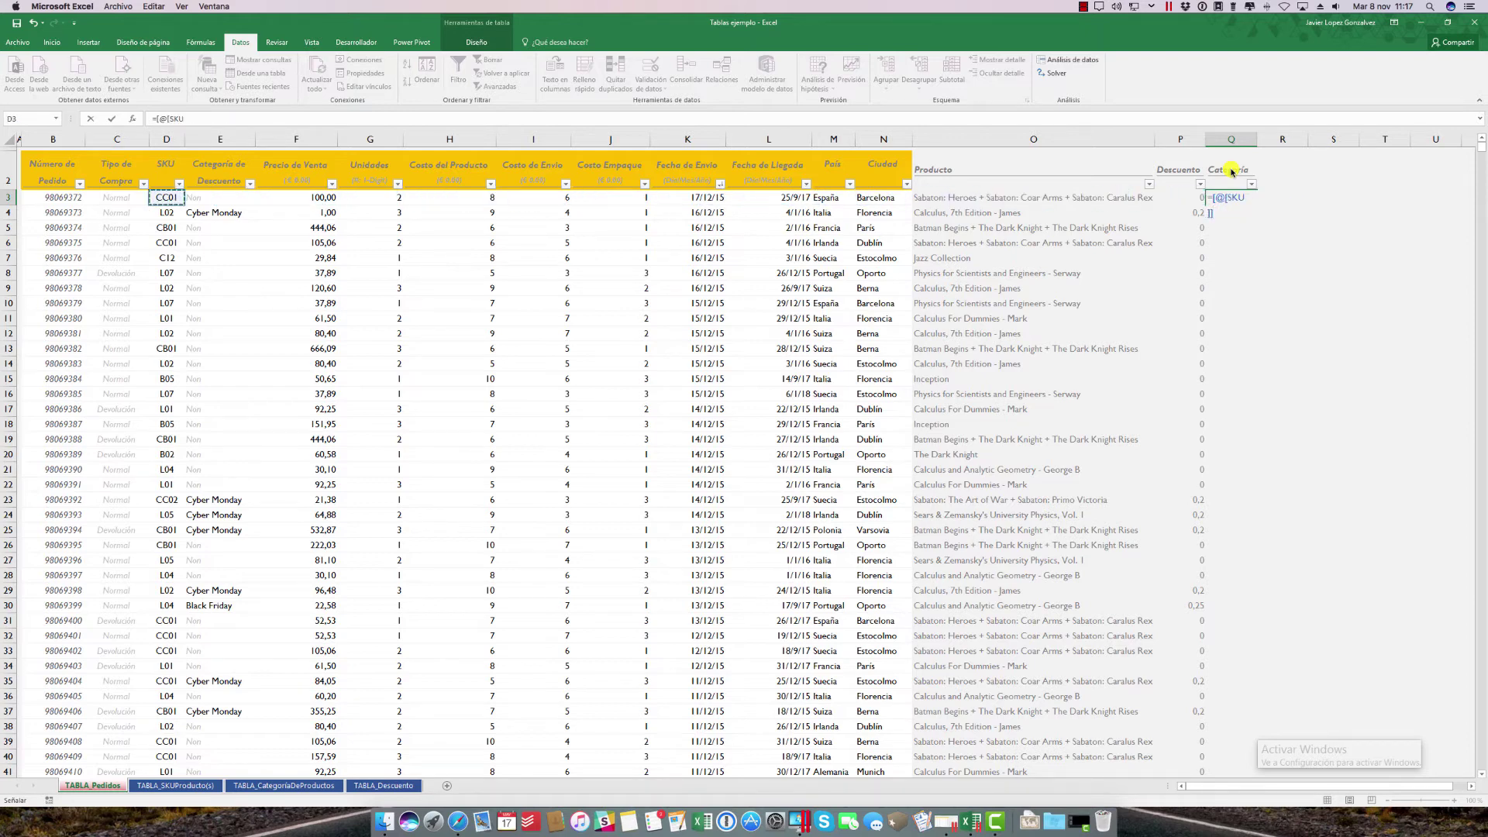
text(];)
click(322, 787)
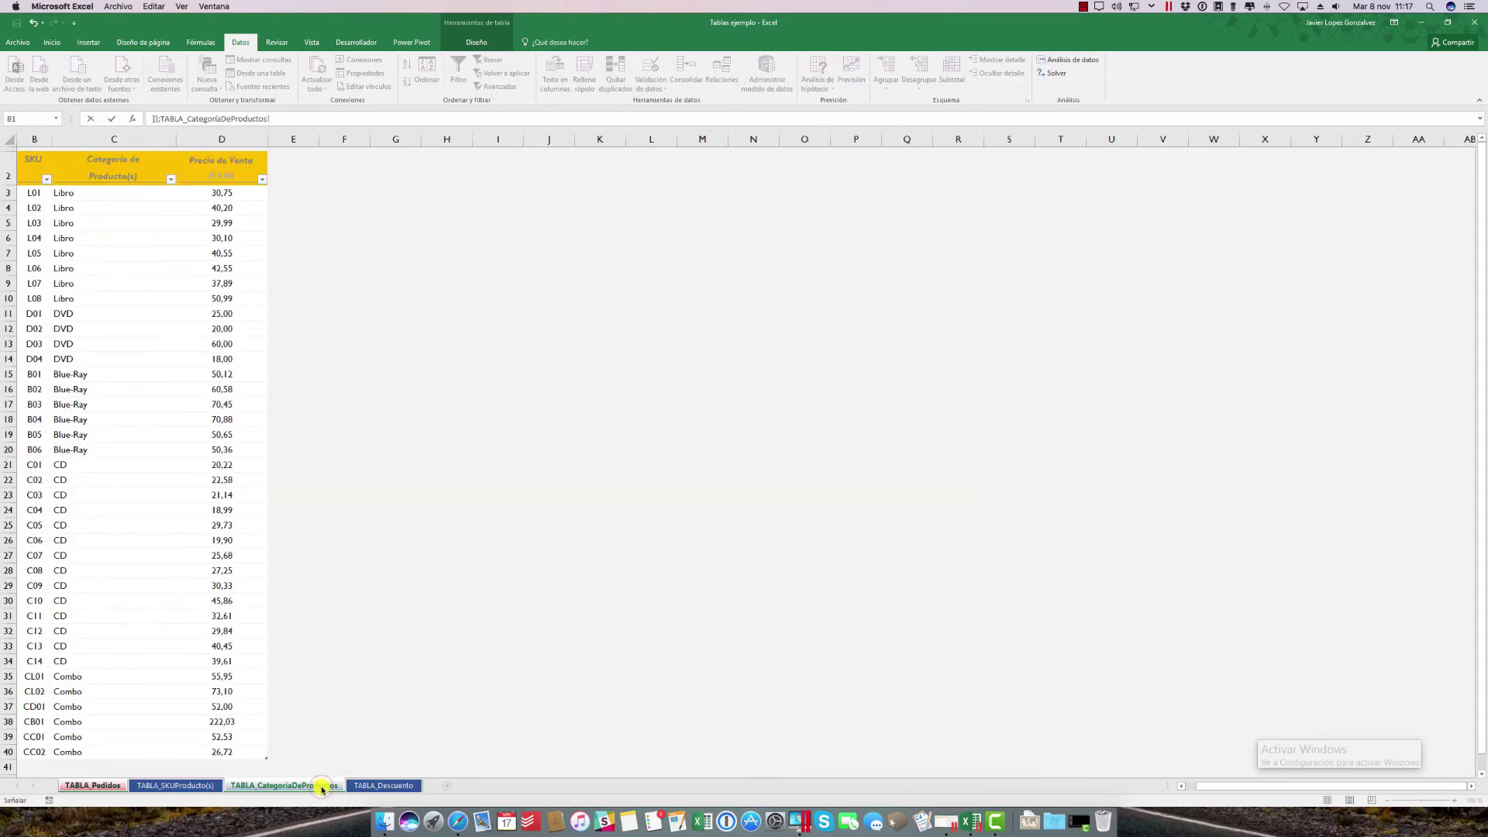
drag(33, 192, 234, 750)
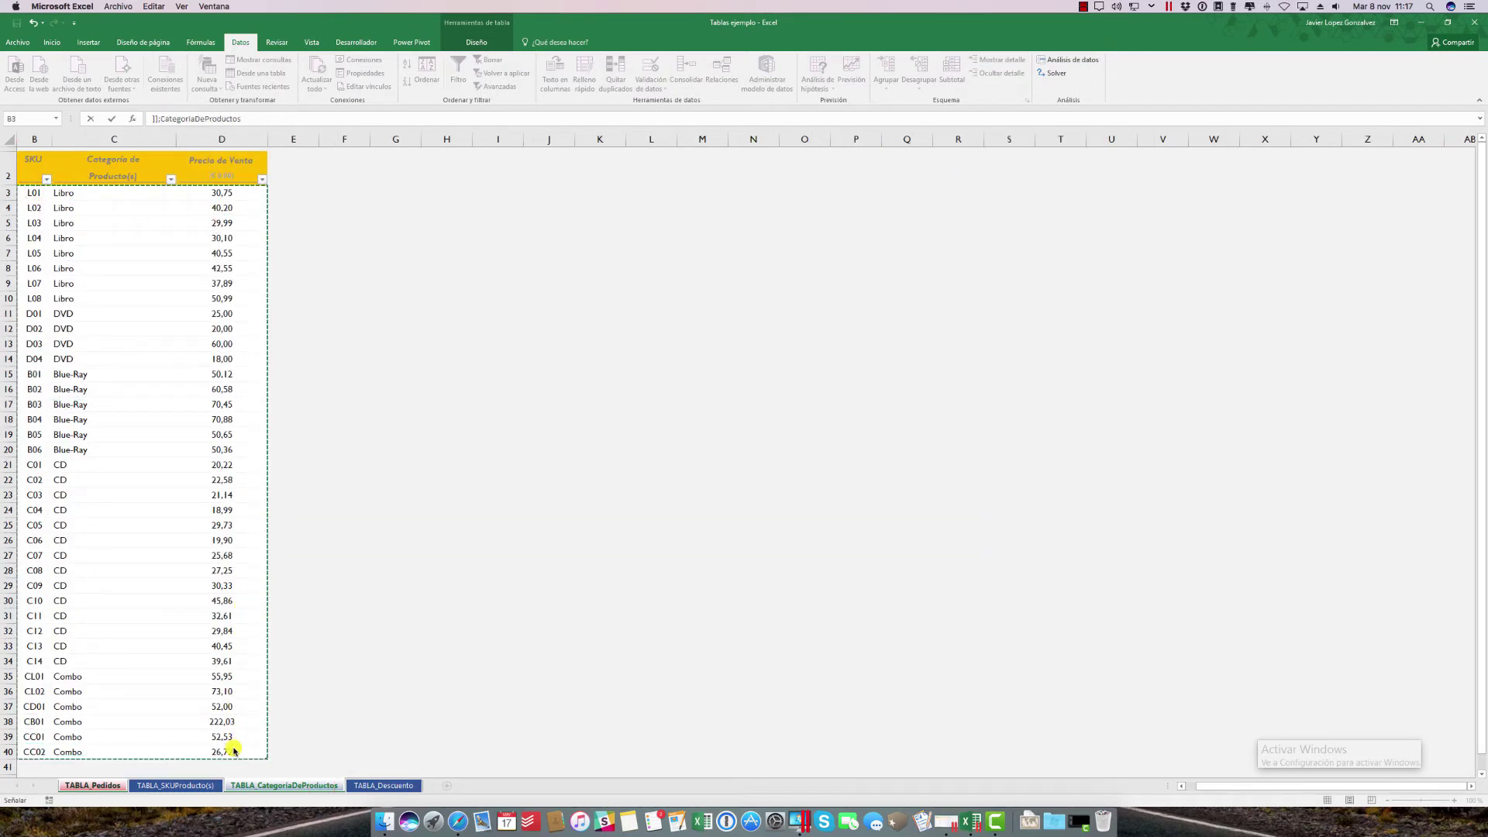
text(;2;0)
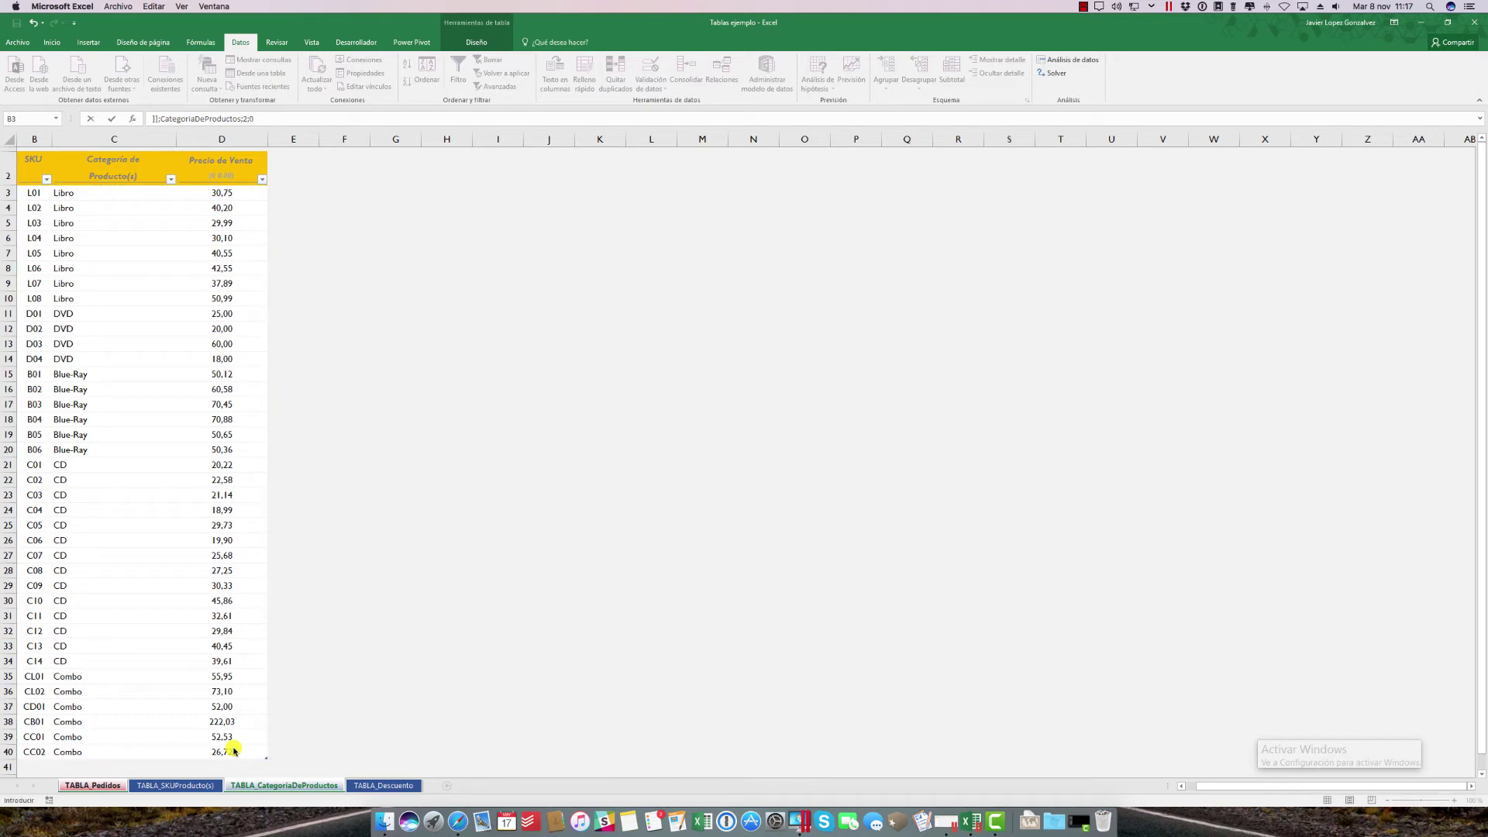
text())
key(Return)
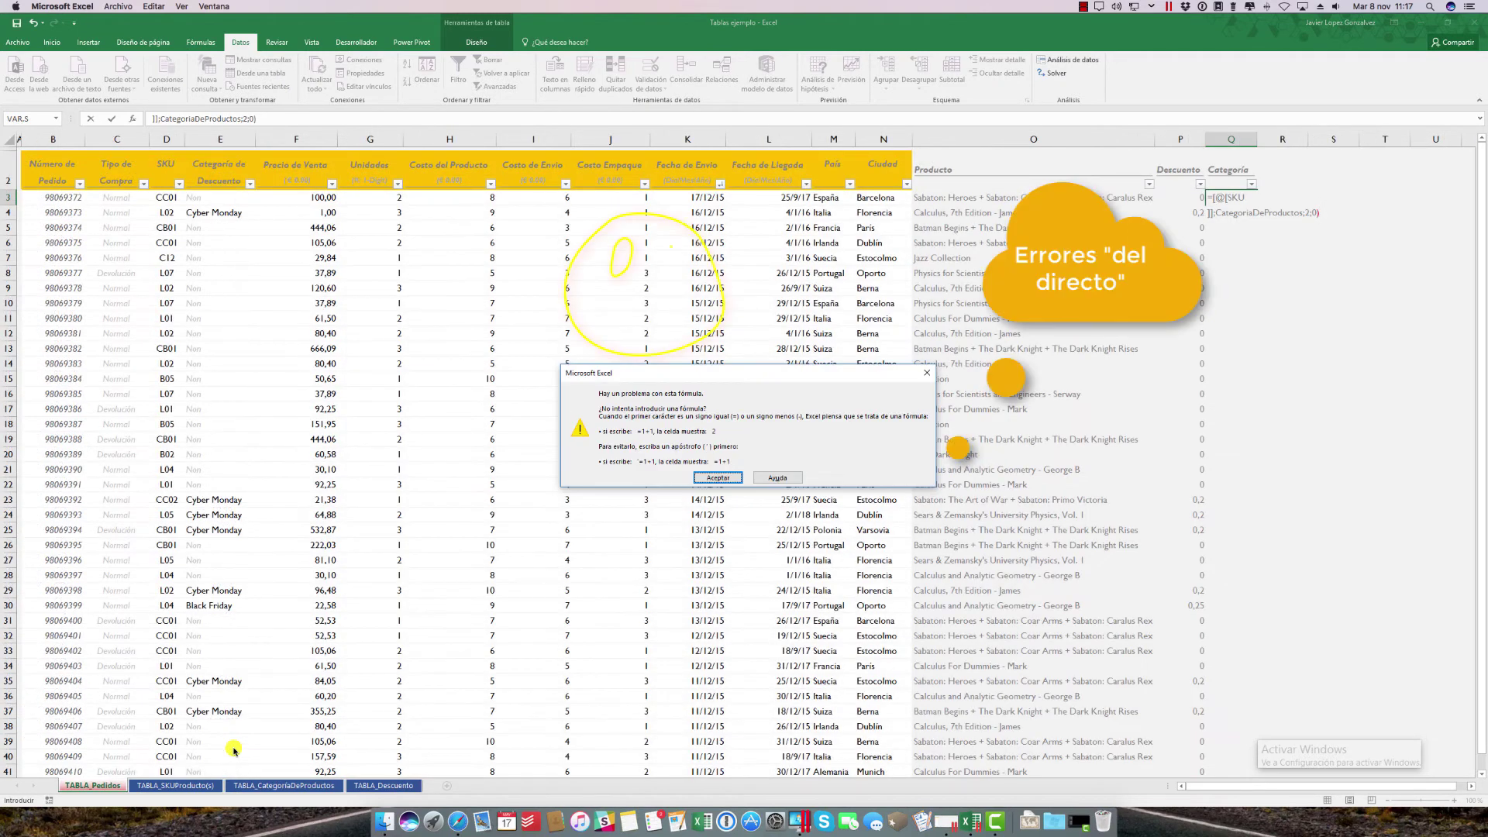
click(707, 478)
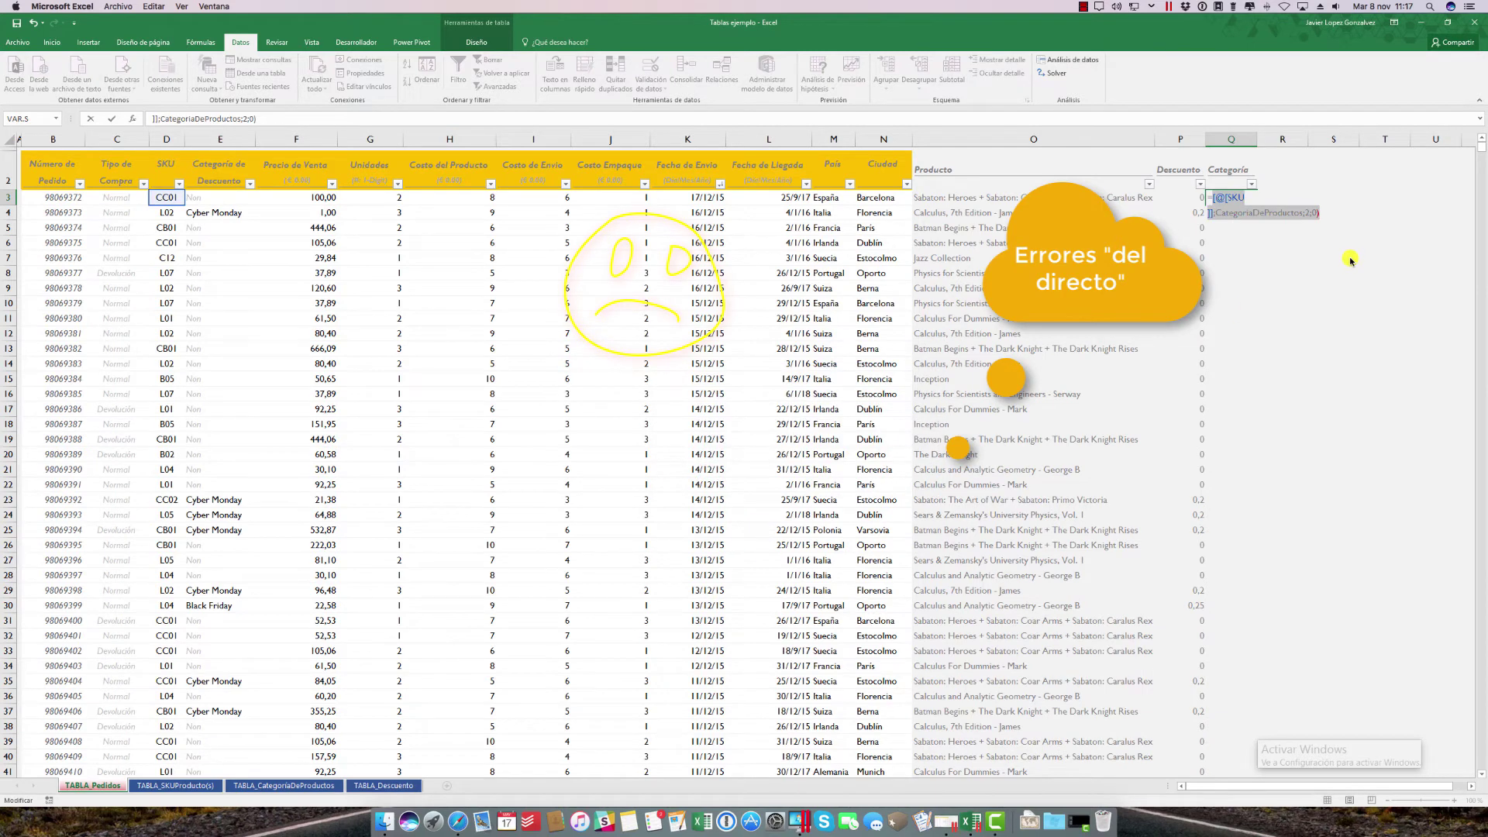
key(BackSpace)
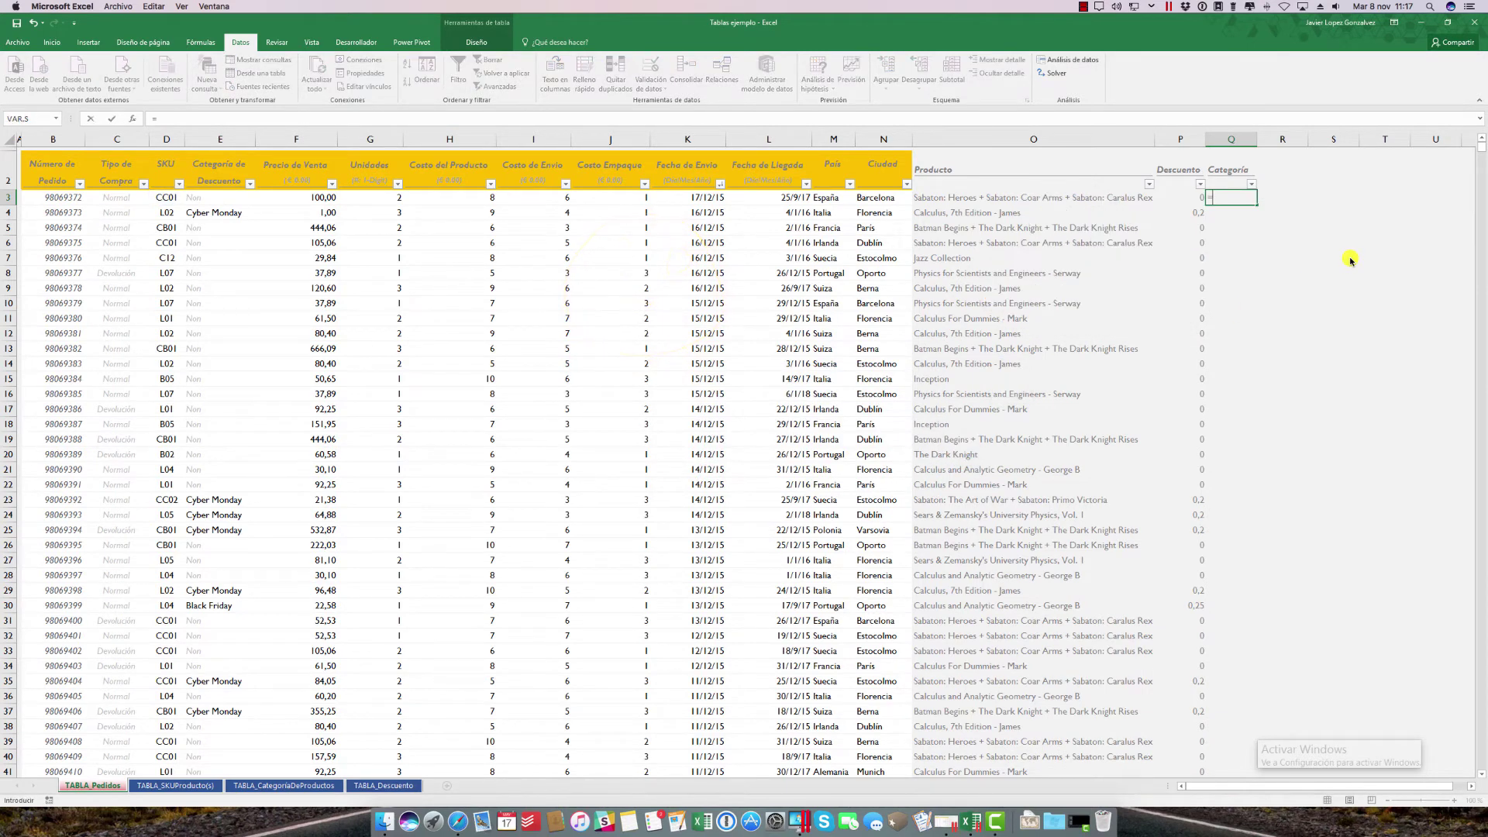
Fill the Categoría column from Q3 with a BUSCARV on SKU in the CategoriaDeProductos table, using column 2 and match 0
text(buscarv)
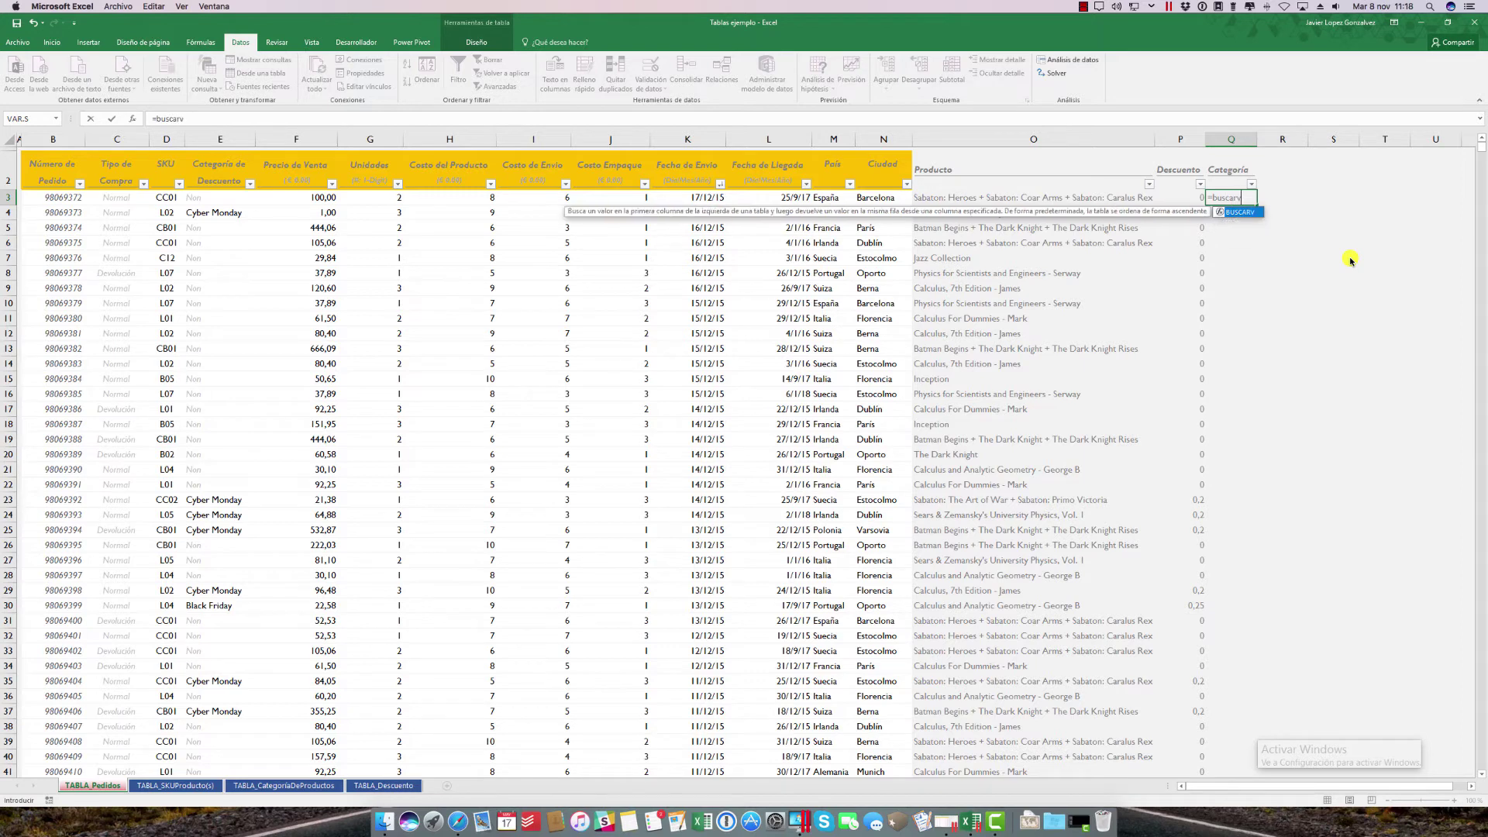
text(()
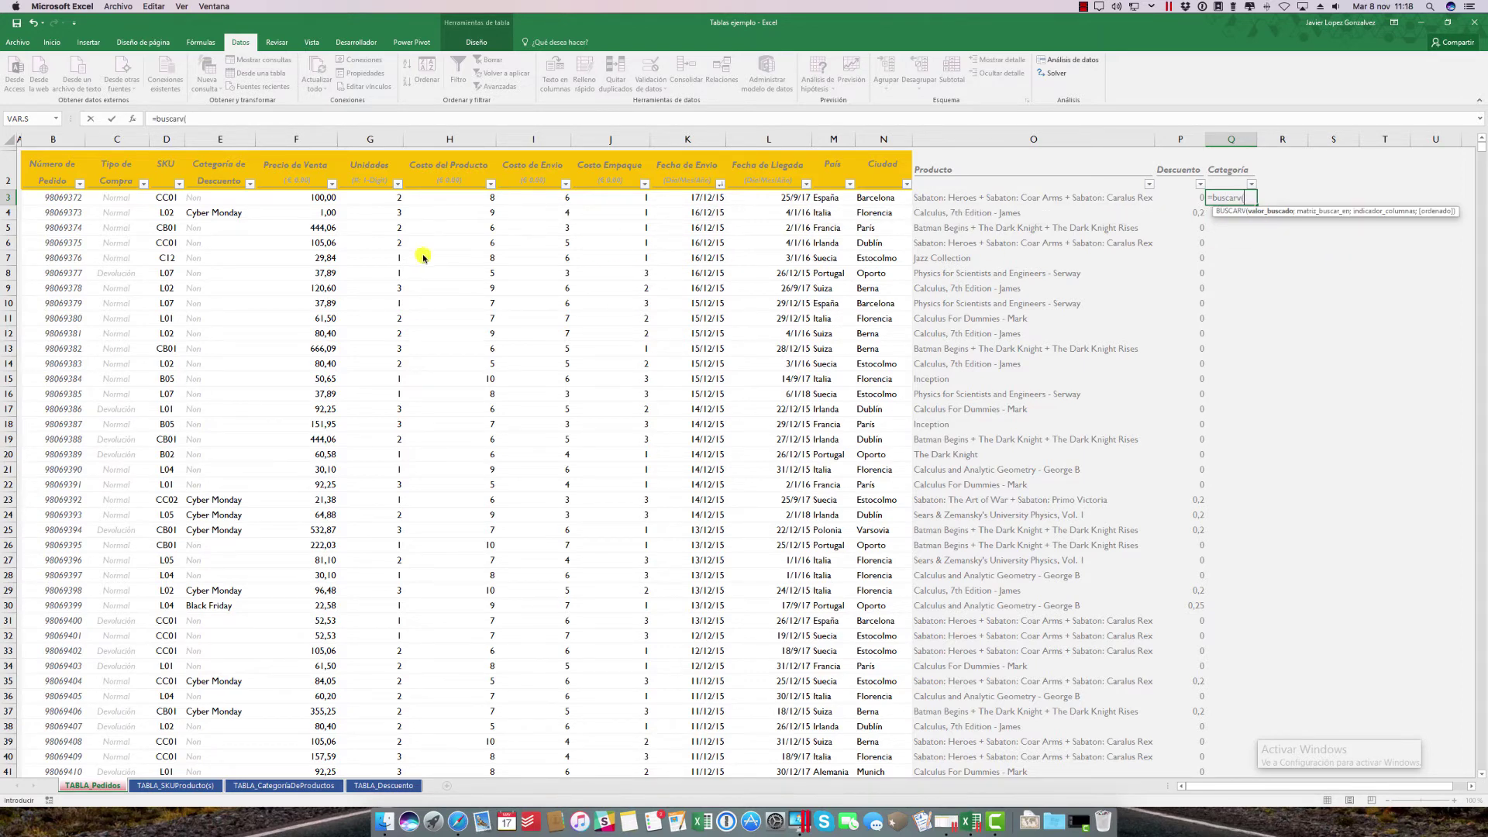
click(166, 199)
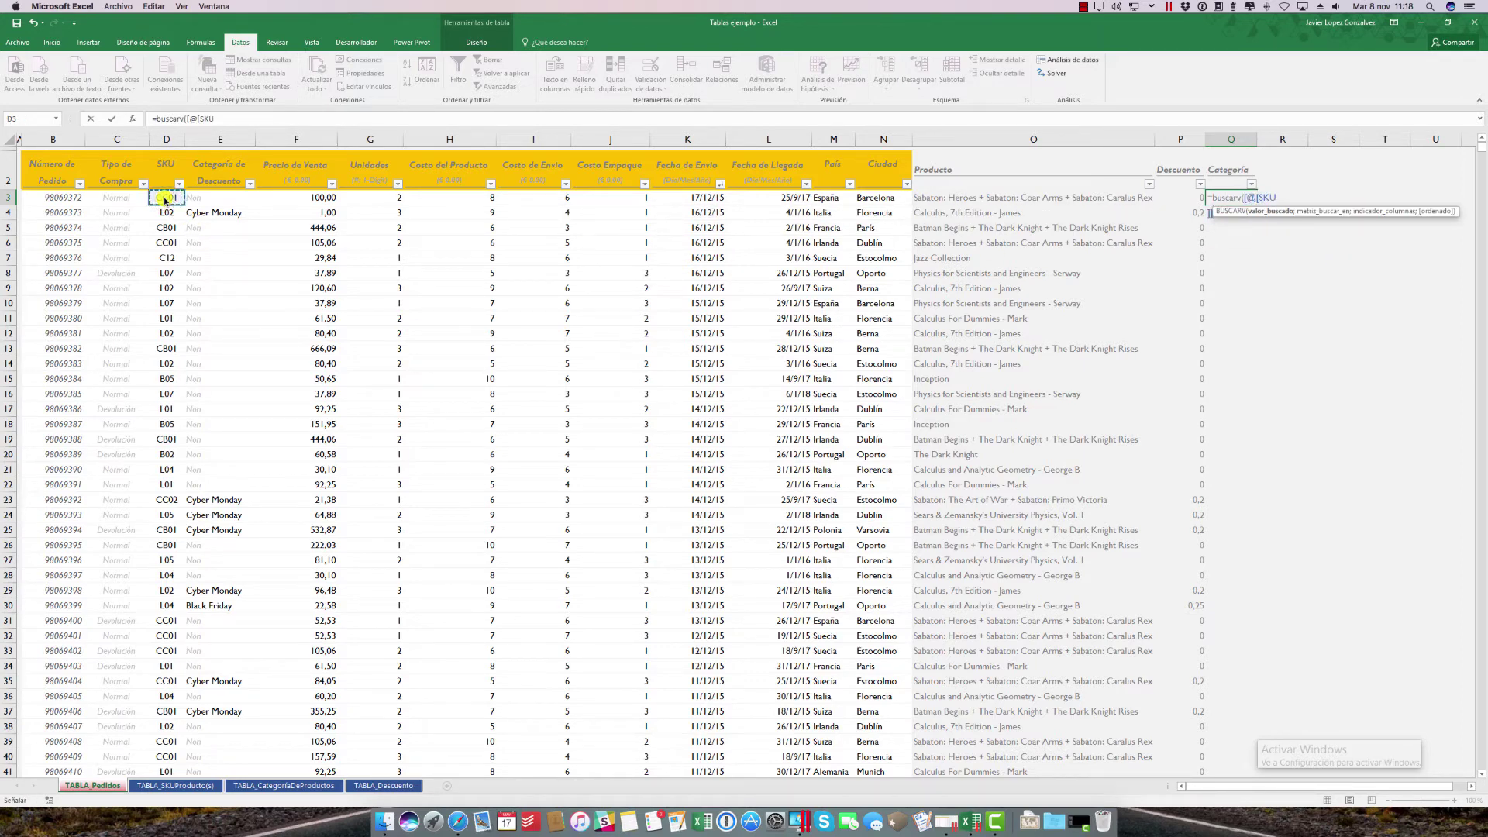
text(;)
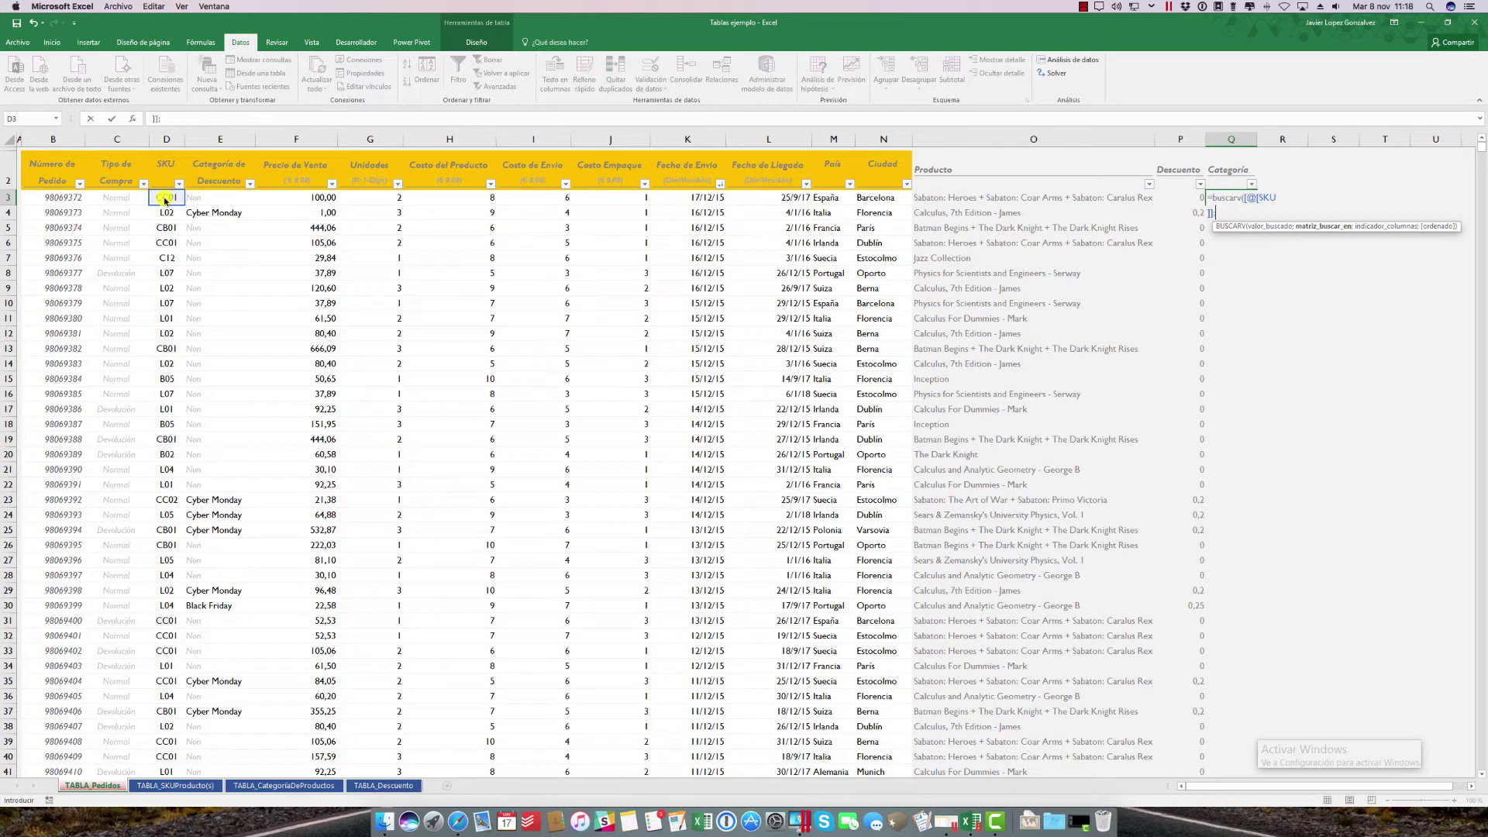
click(299, 785)
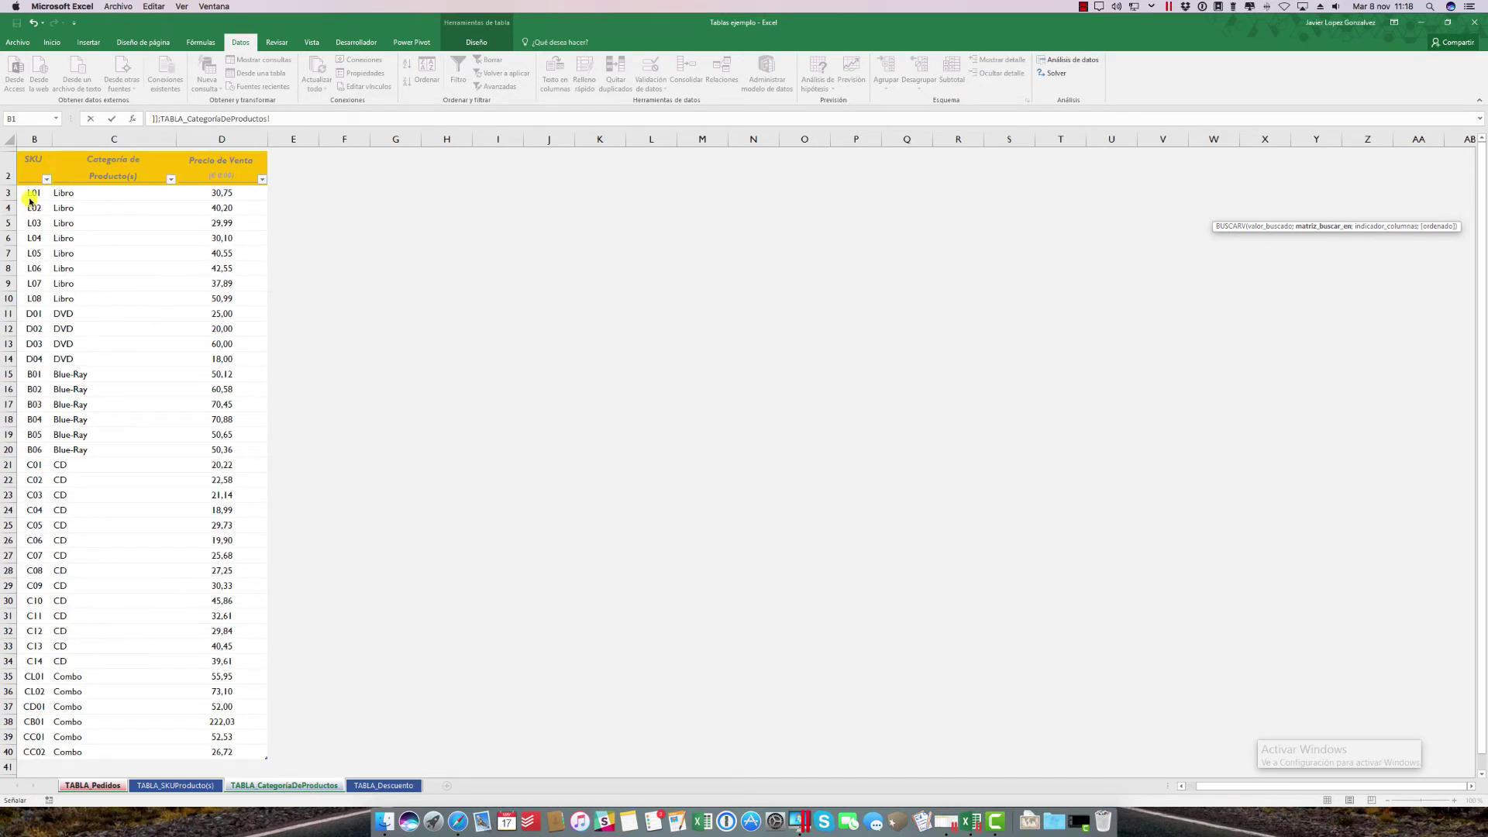
drag(29, 198, 207, 748)
text(;)
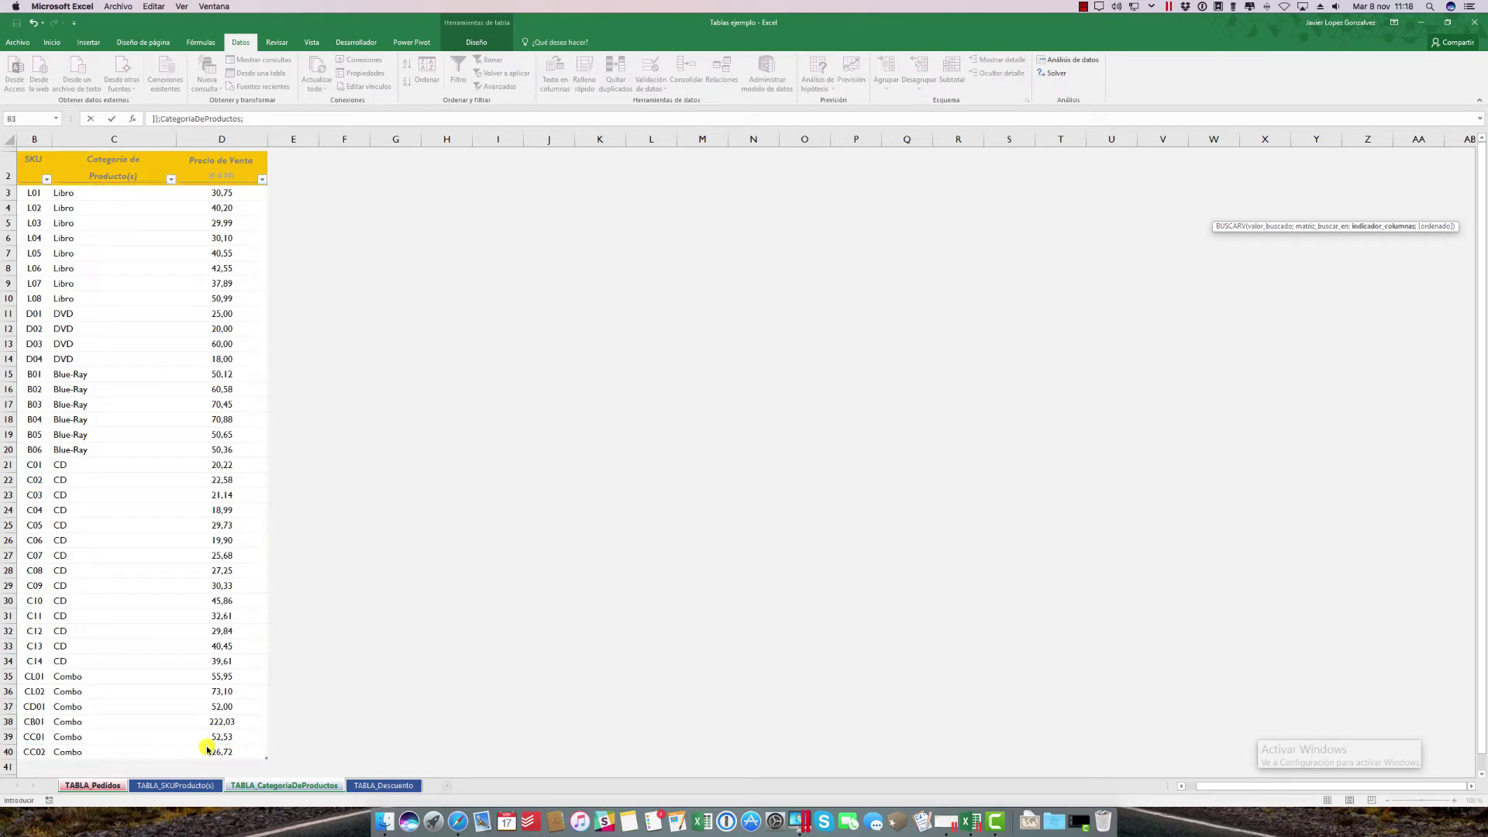
text(2;0)
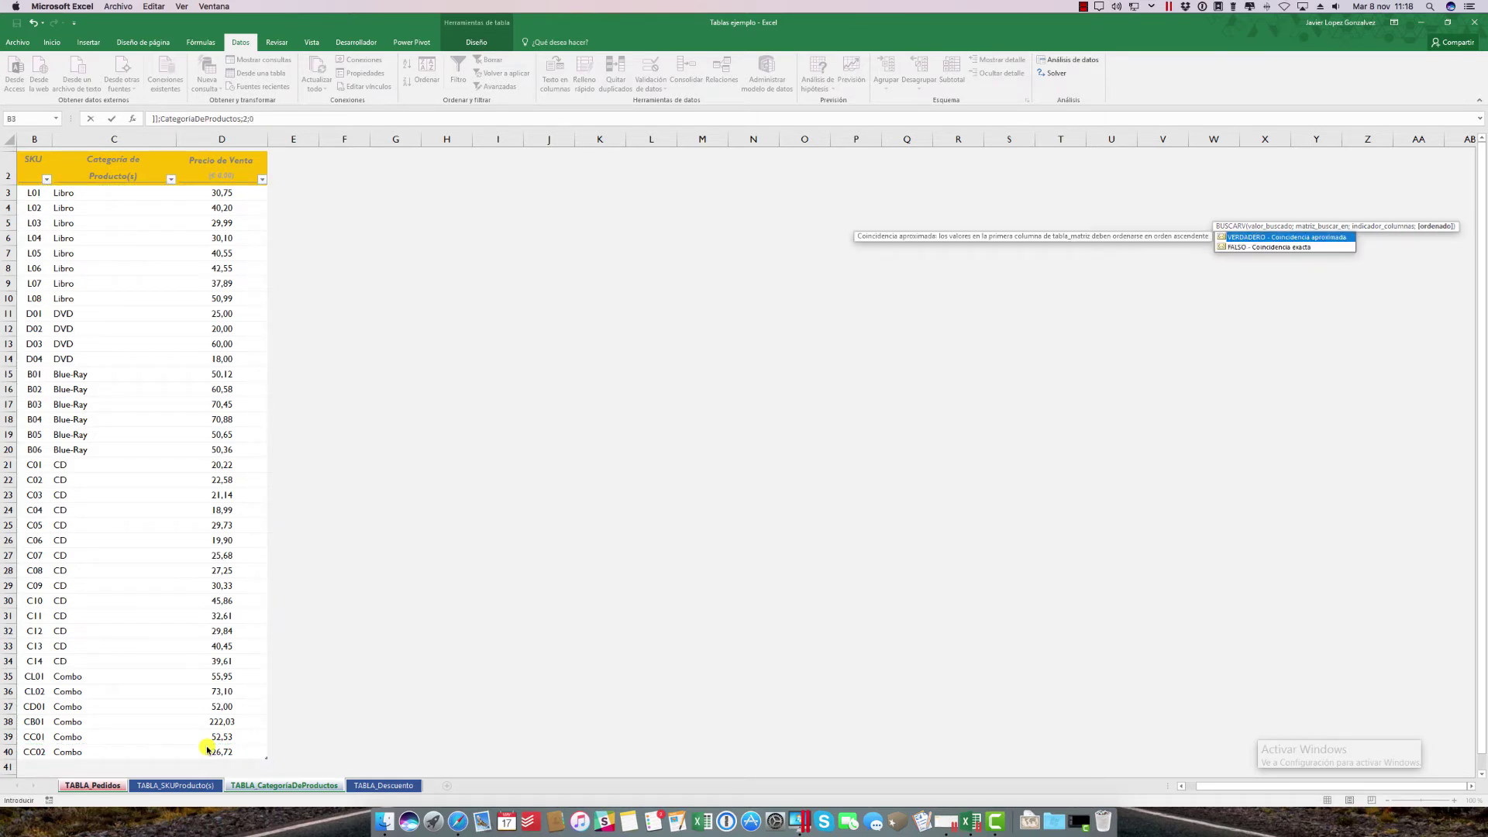
key(Return)
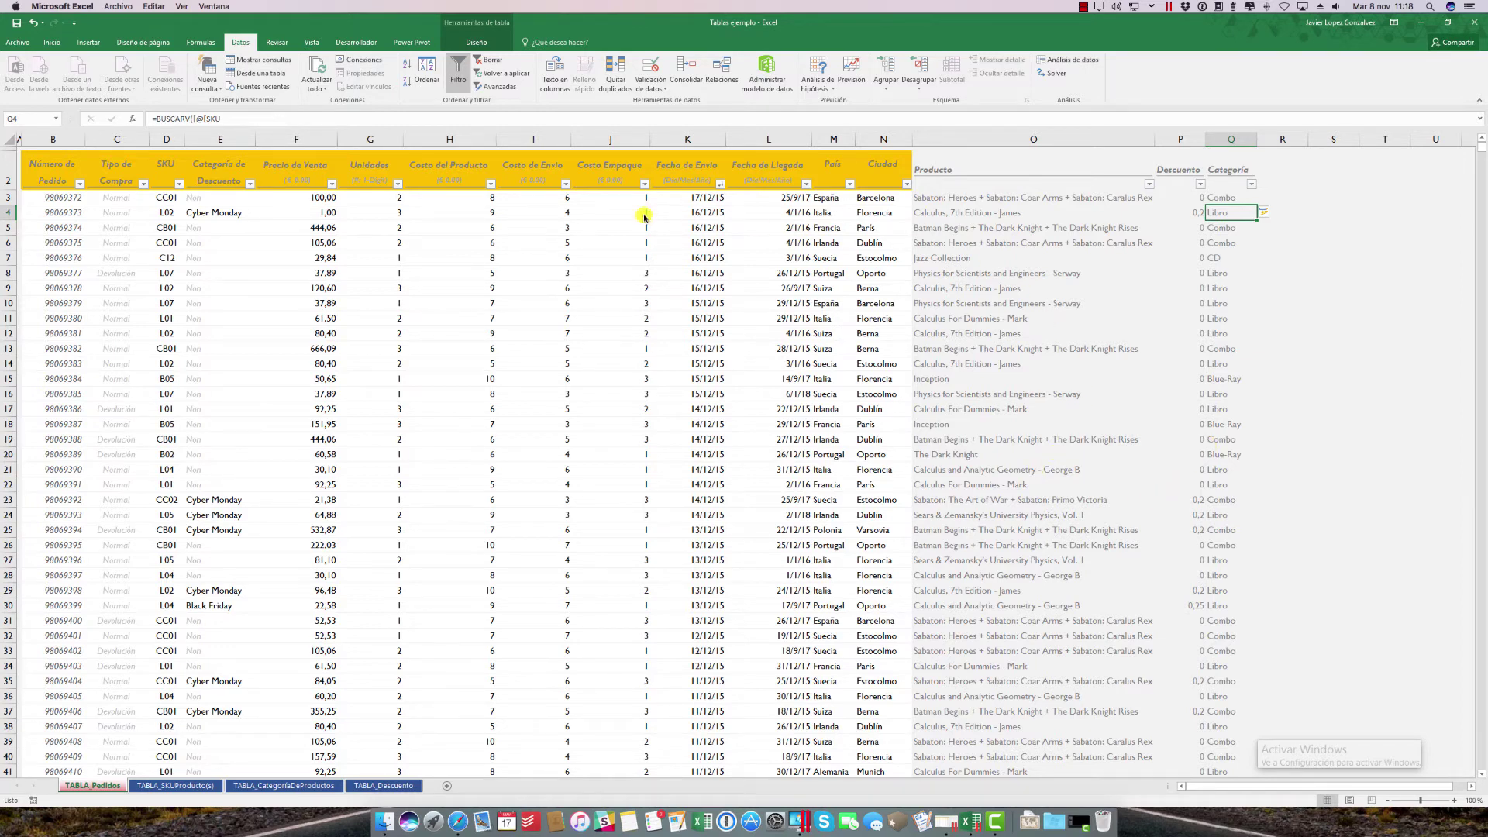
Create a pivot table from the Pedidos table on a new worksheet
click(94, 43)
click(27, 78)
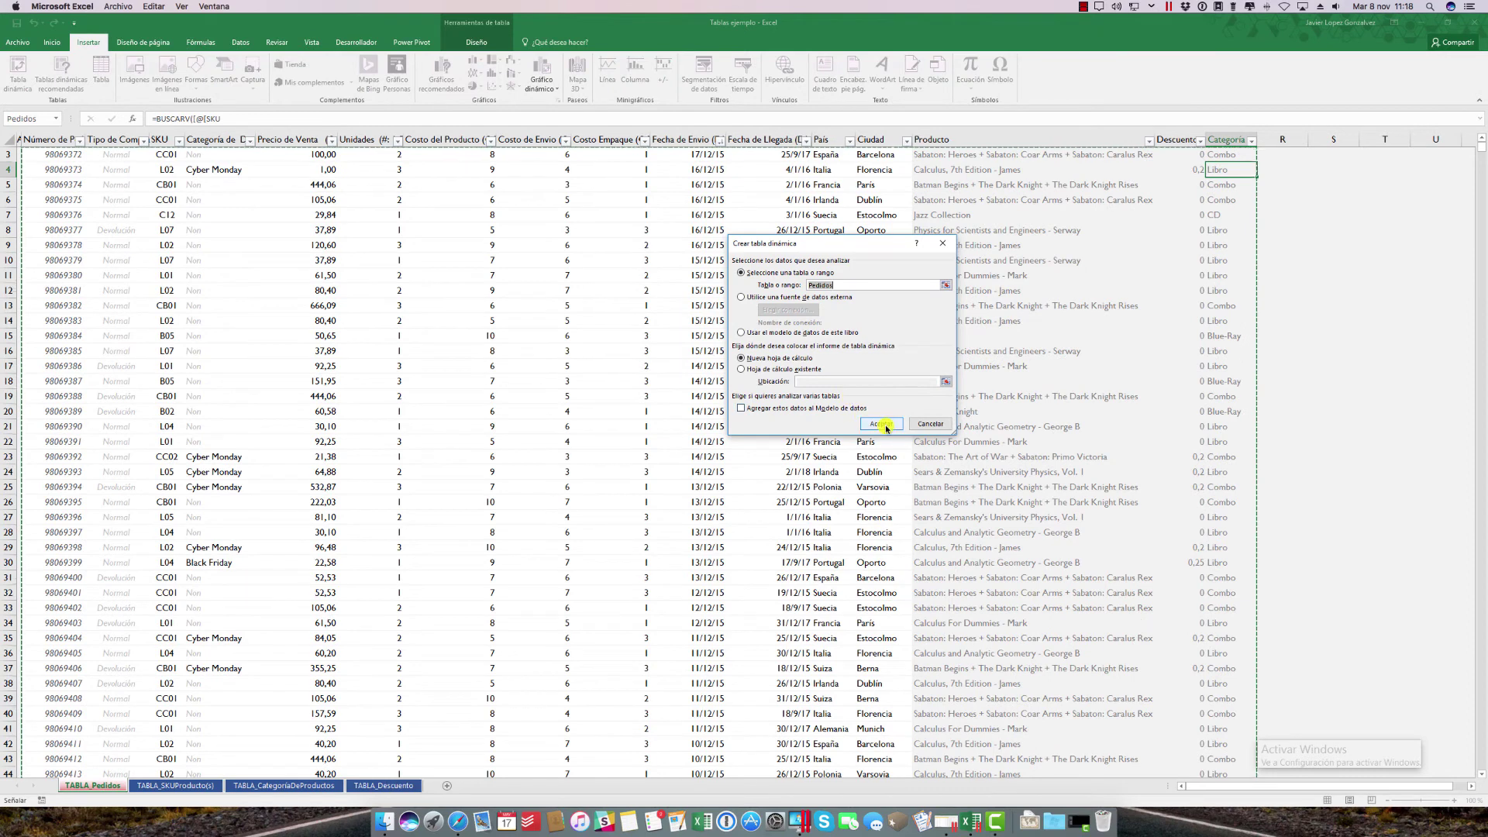
click(881, 424)
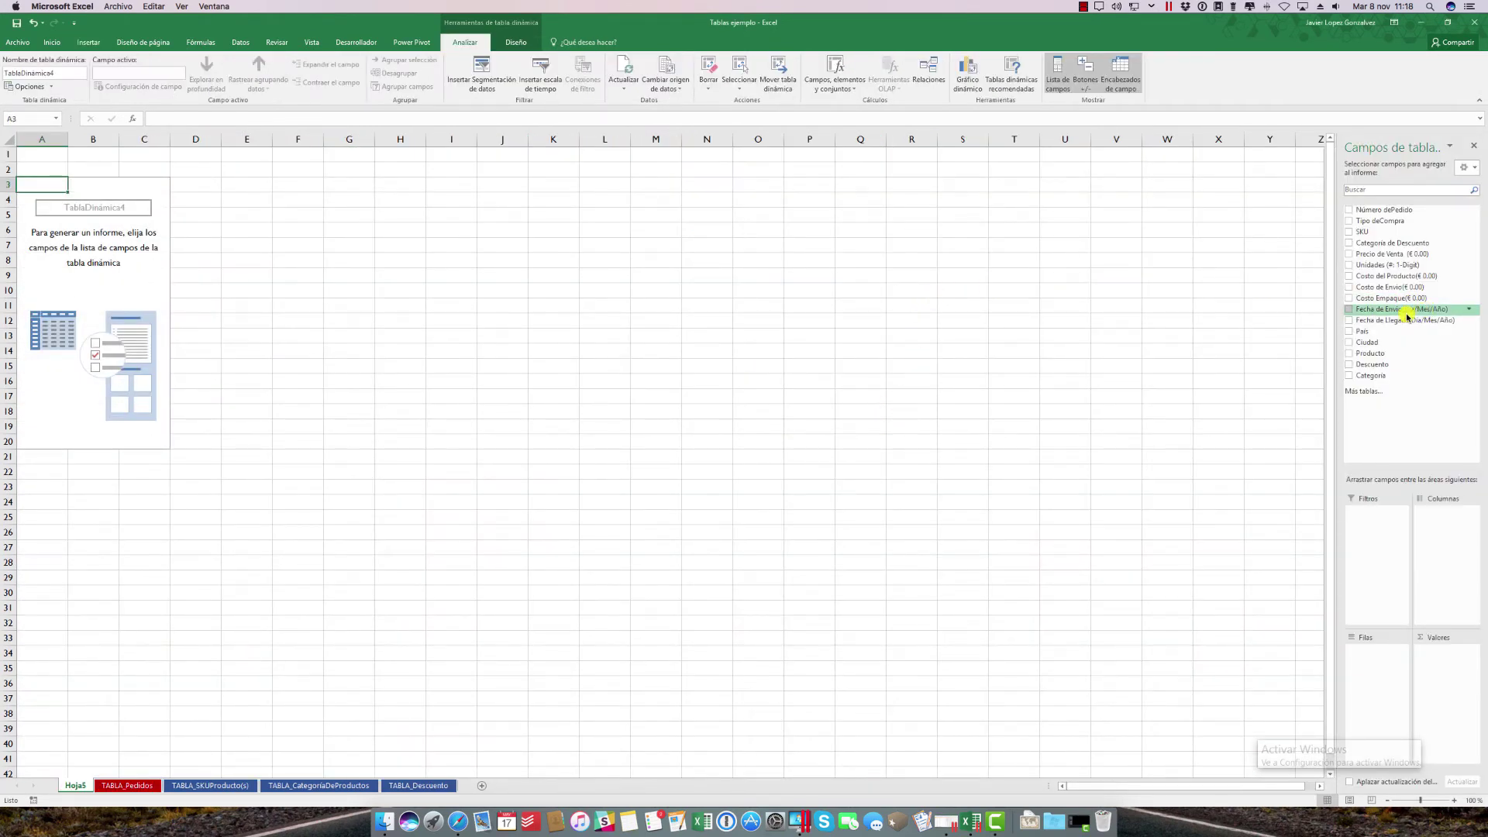
Lay out the pivot table with Precio de Venta as values, Categoría as columns, Producto as rows and Categoría de Descuento as filter
drag(1386, 257, 1449, 662)
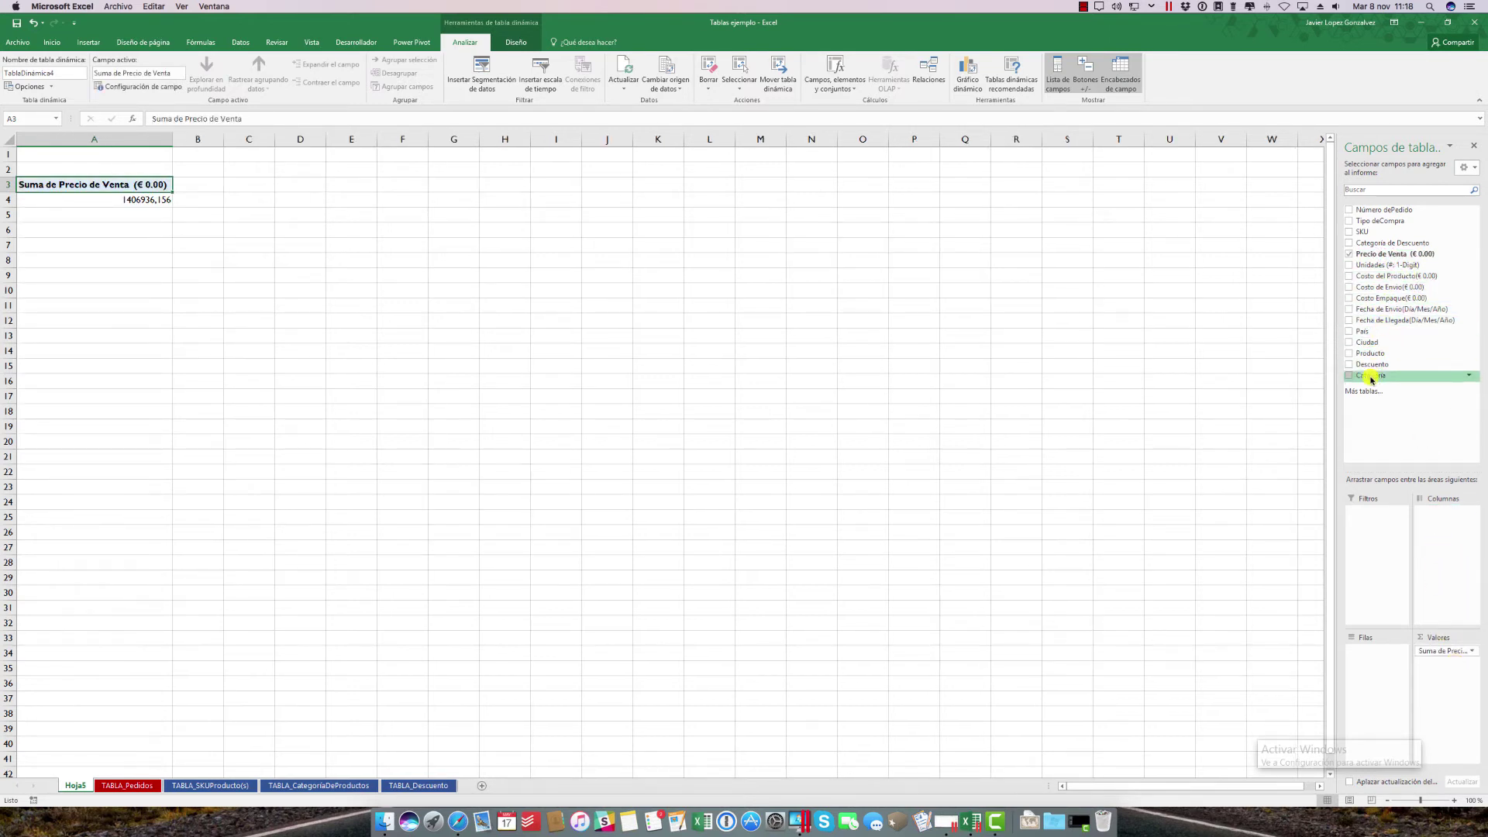
drag(1371, 377, 1452, 534)
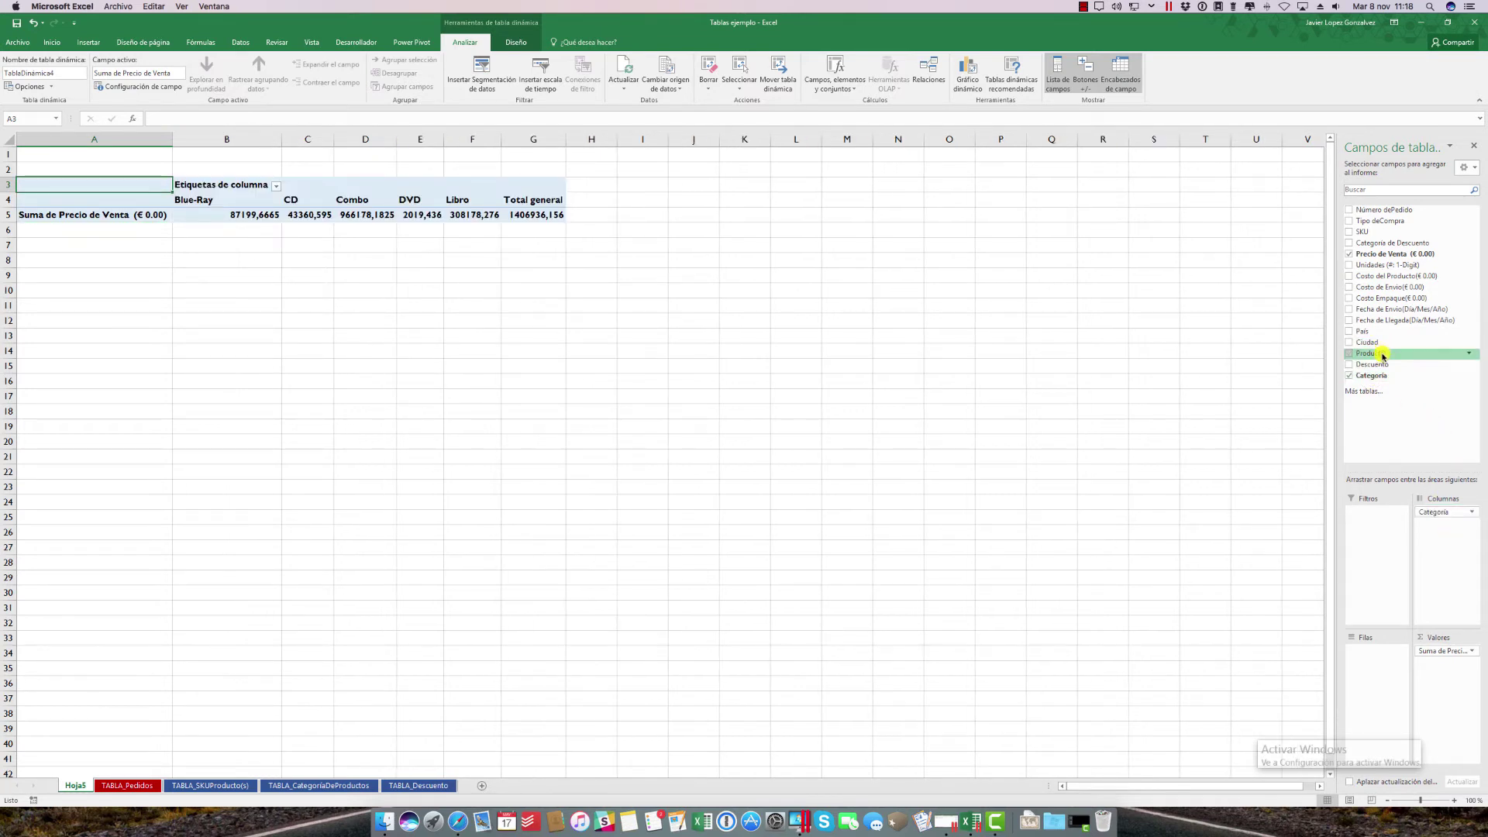
drag(1383, 357, 1381, 673)
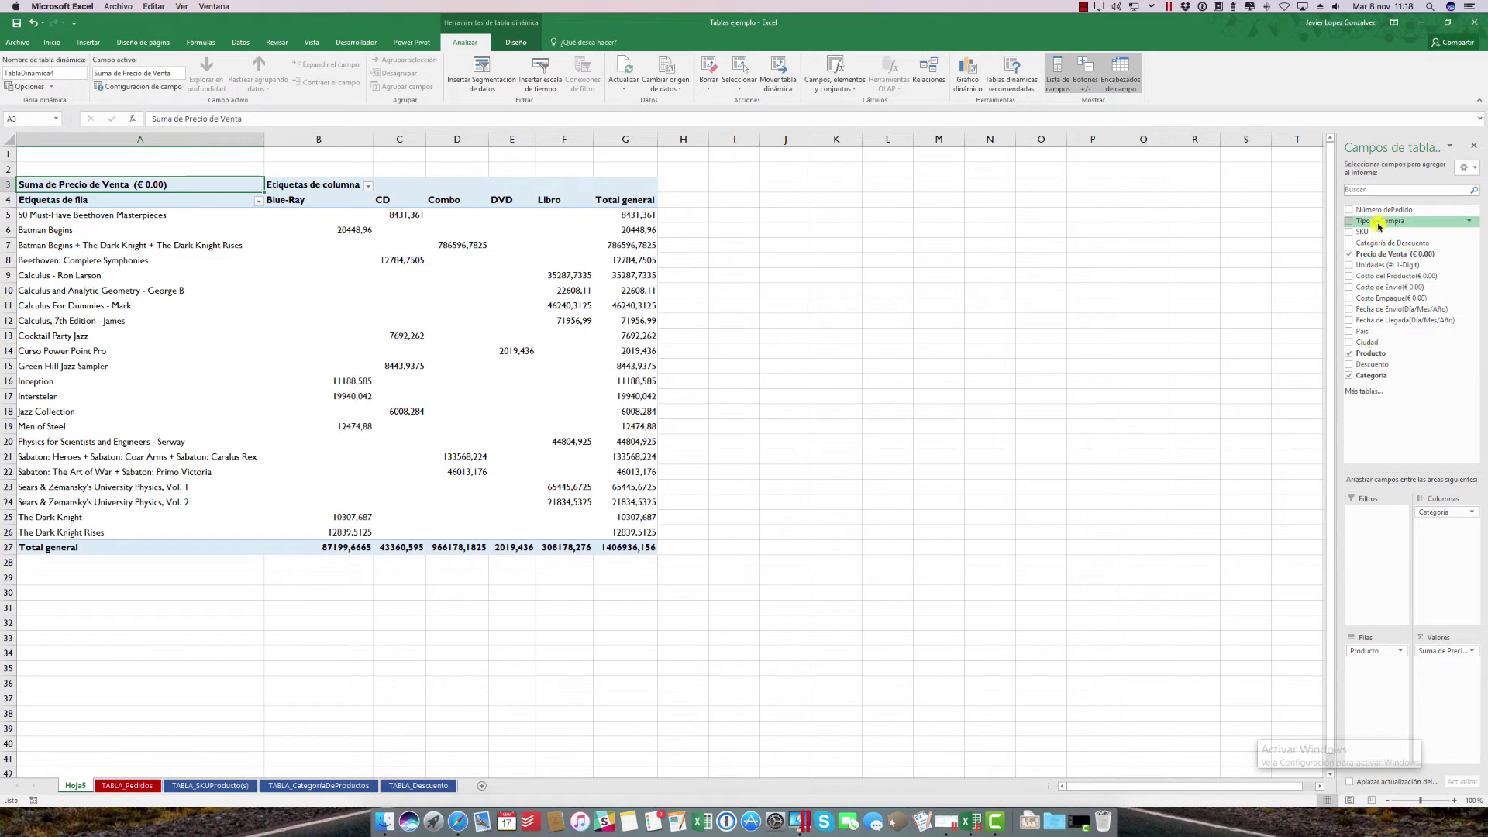
drag(1376, 243, 1373, 521)
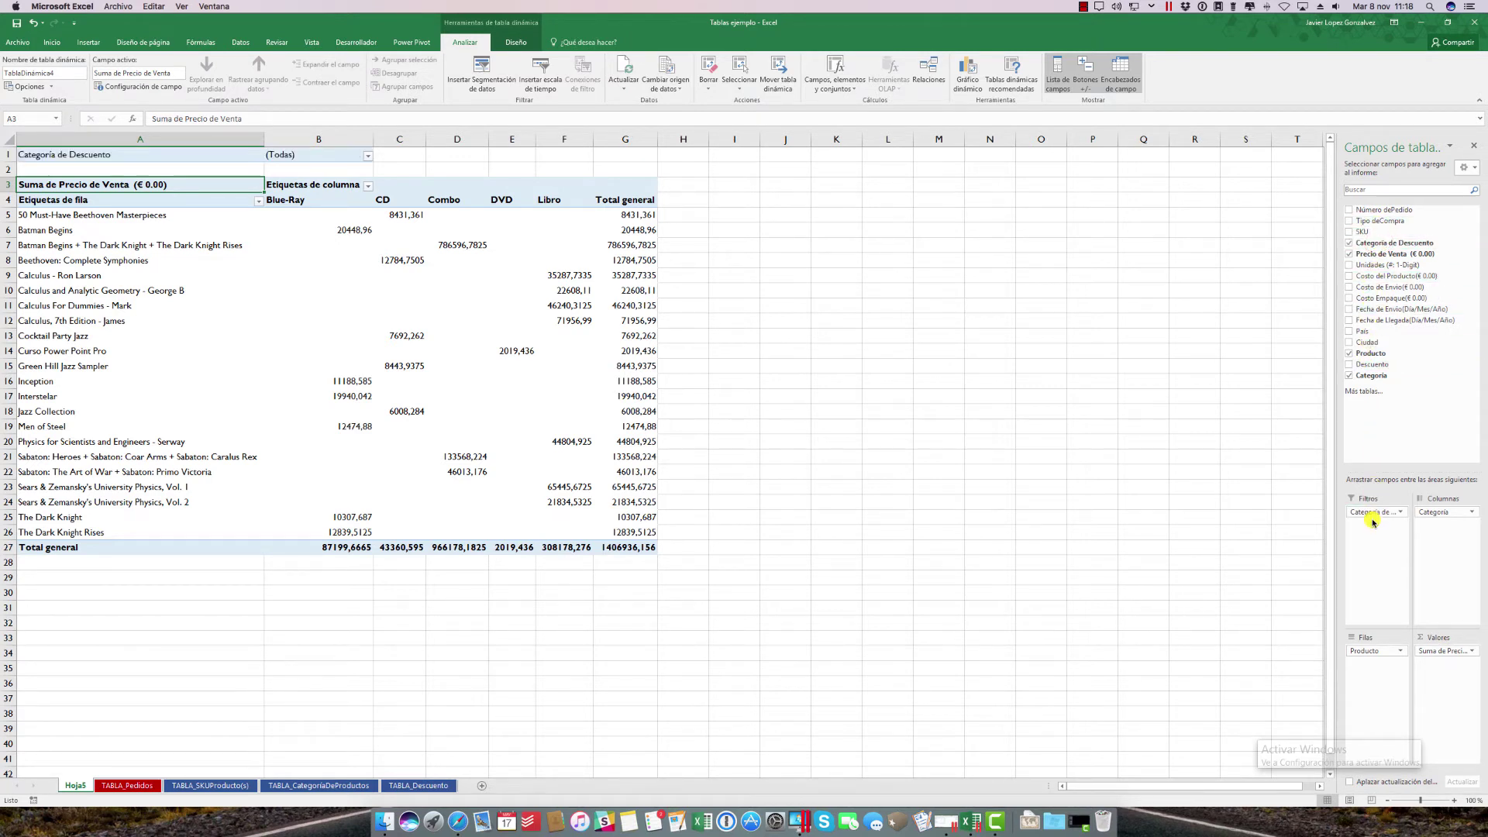
Allow multiple selection in the pivot table's Categoría de Descuento filter and exclude Non
click(370, 156)
click(239, 332)
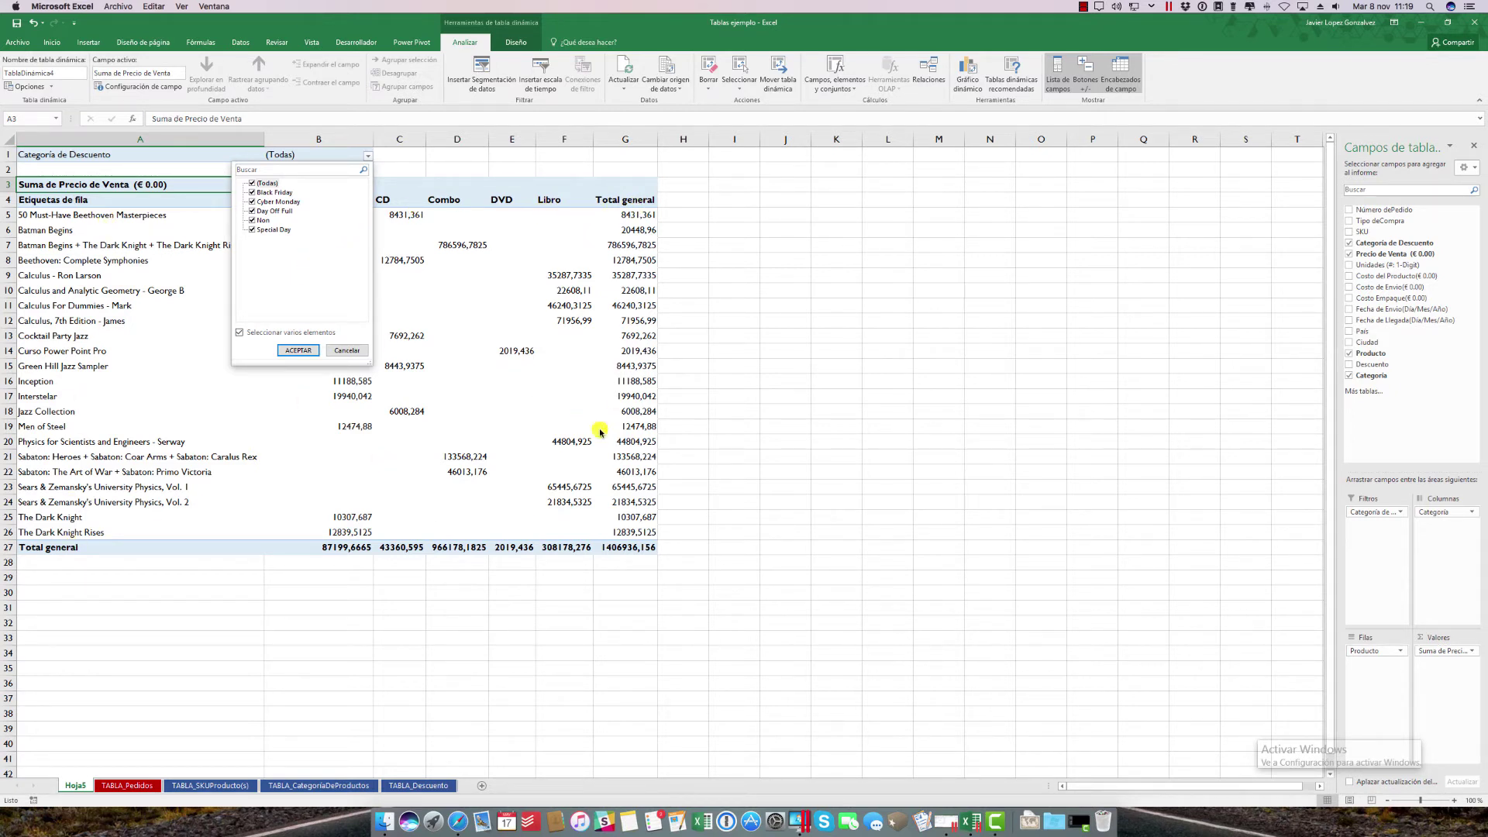
click(263, 221)
click(298, 350)
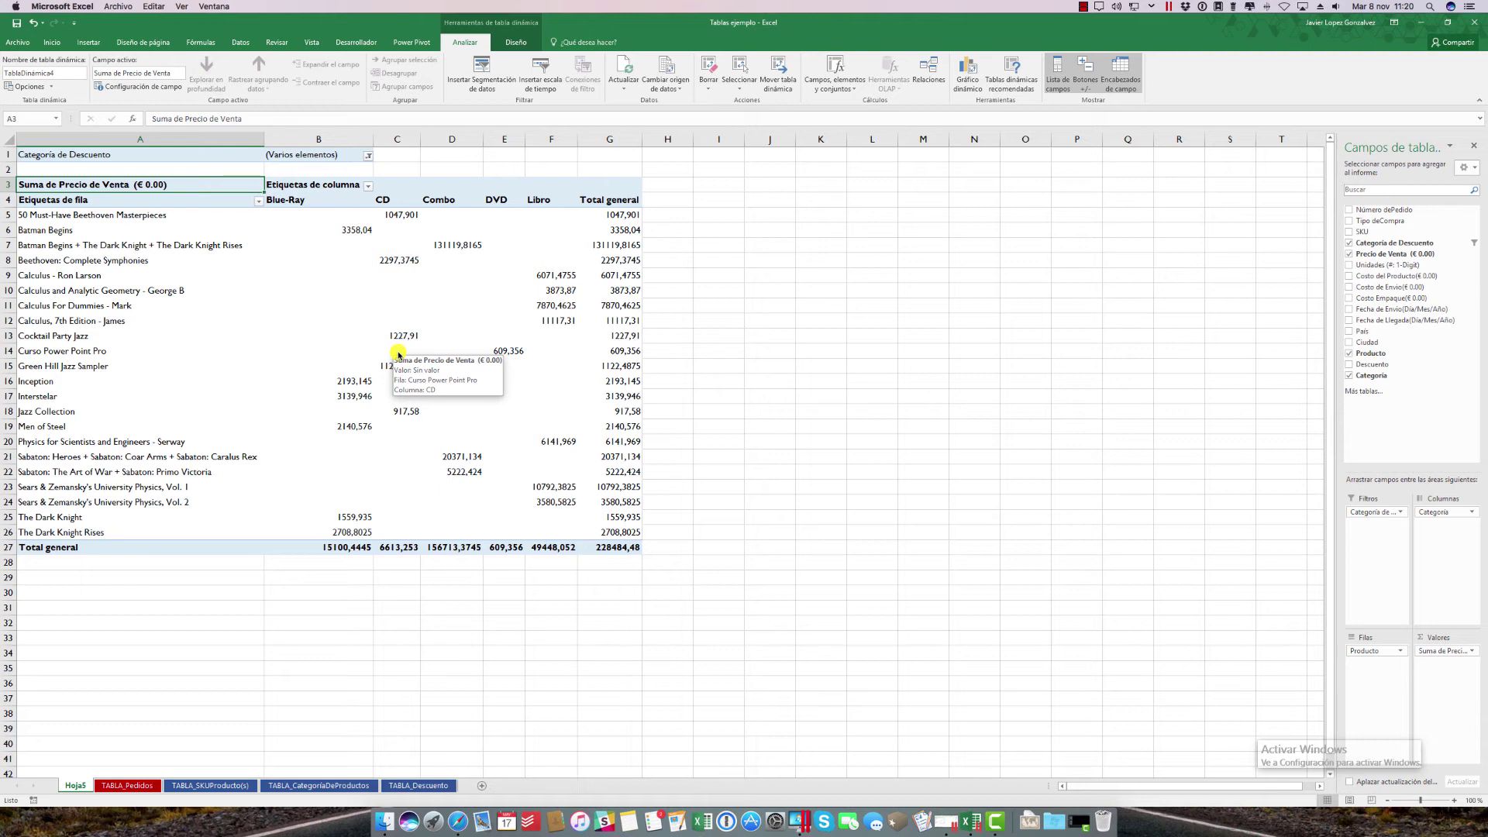
Delete the Hoja5 worksheet containing the pivot table
right_click(75, 786)
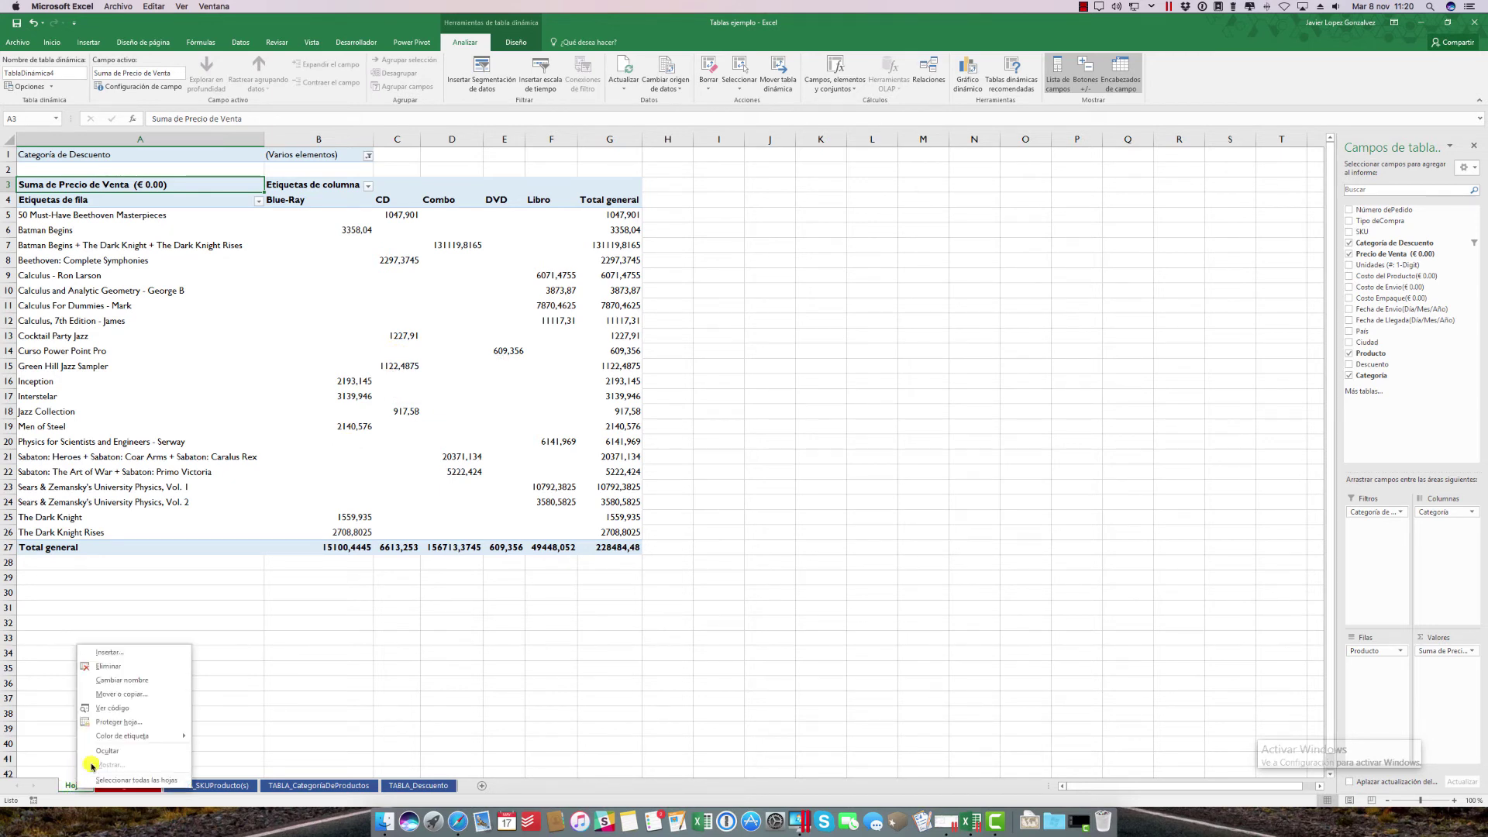
click(122, 666)
click(730, 454)
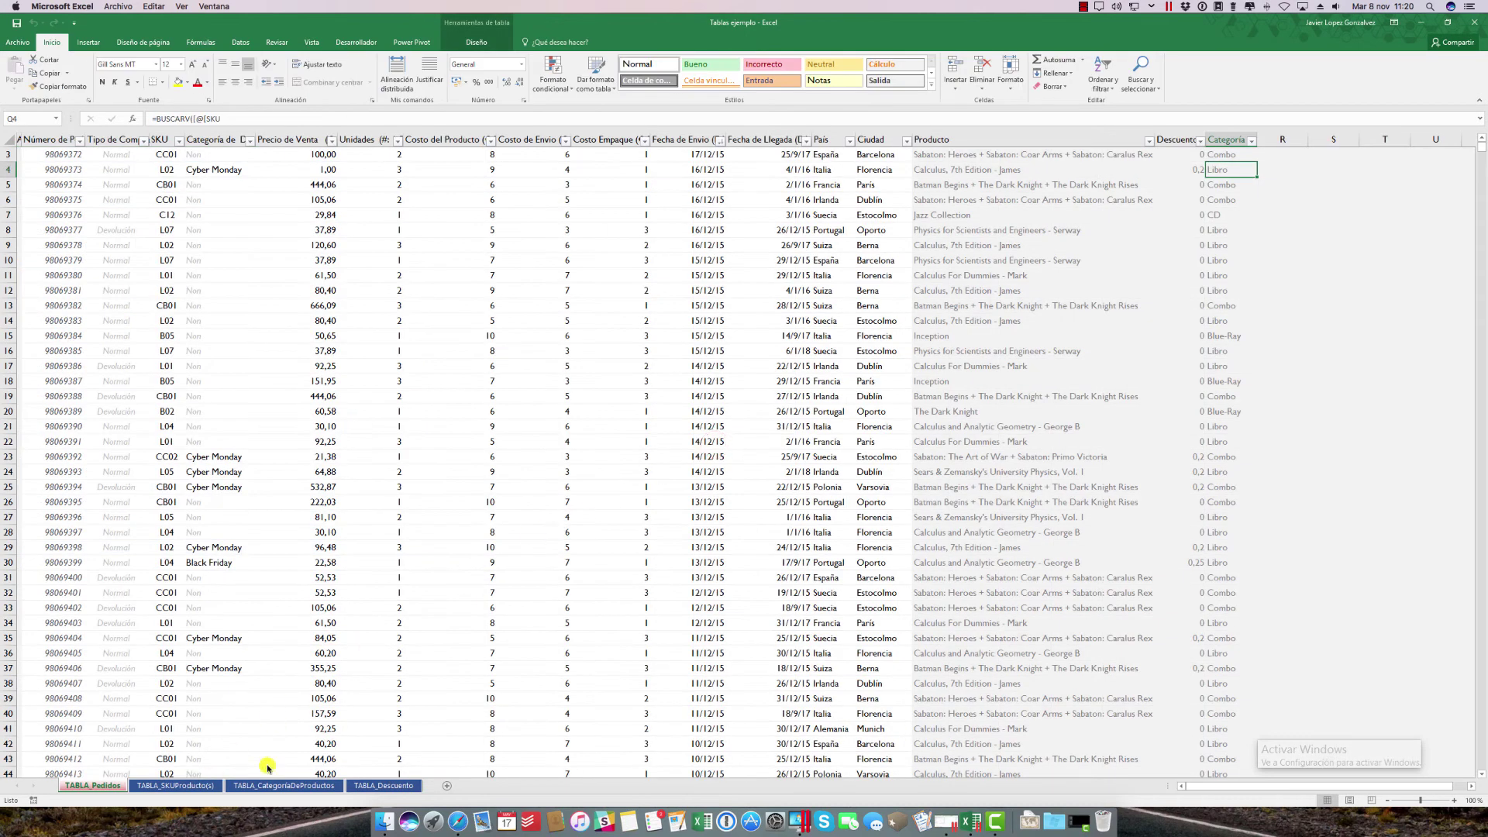
Clear all contents and formatting from the data cells of the Producto, Descuento and Categoría columns in the Pedidos table
drag(997, 143, 1216, 140)
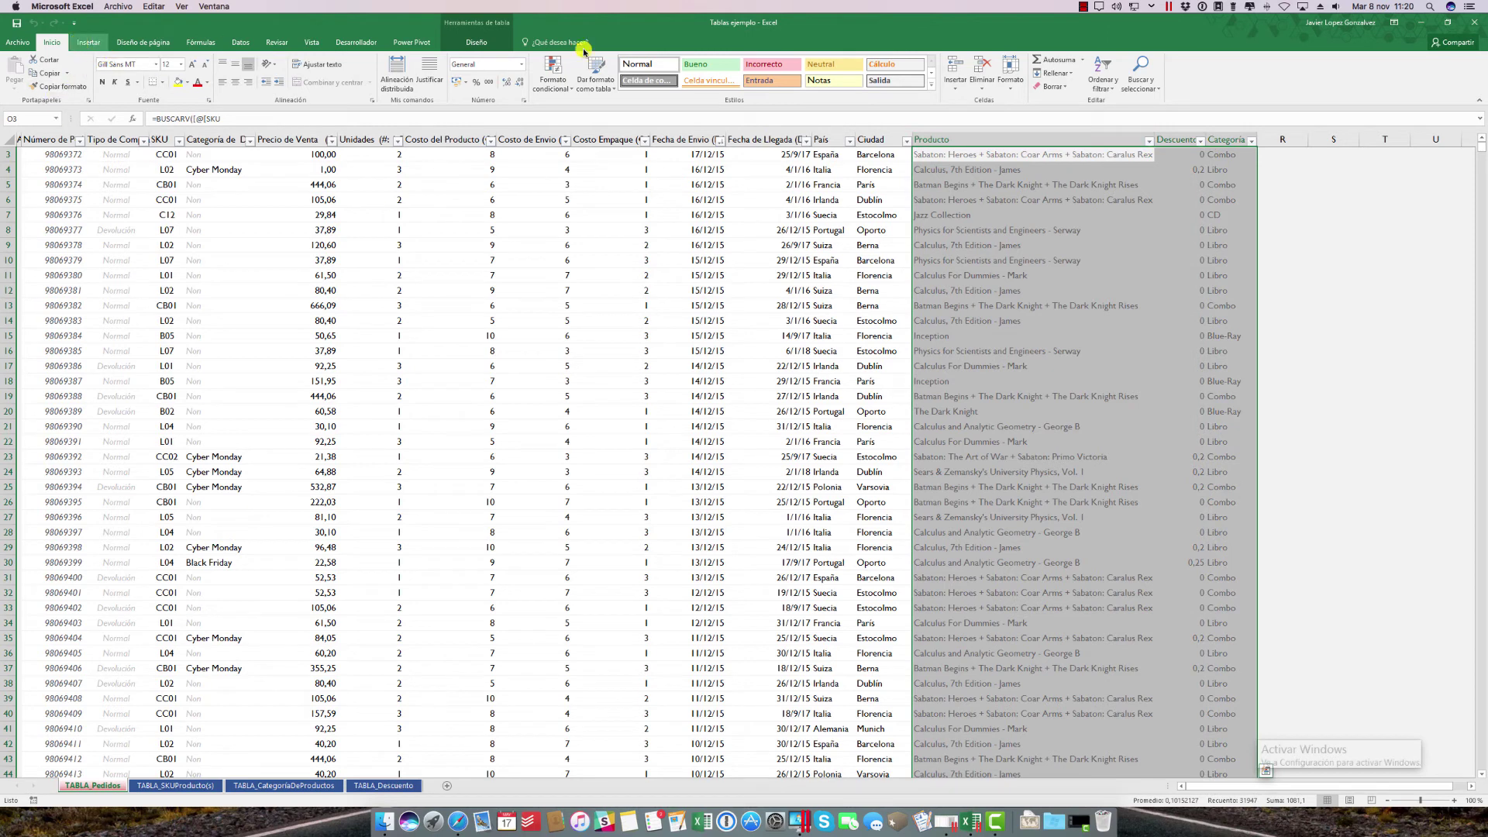
click(1052, 87)
click(1059, 101)
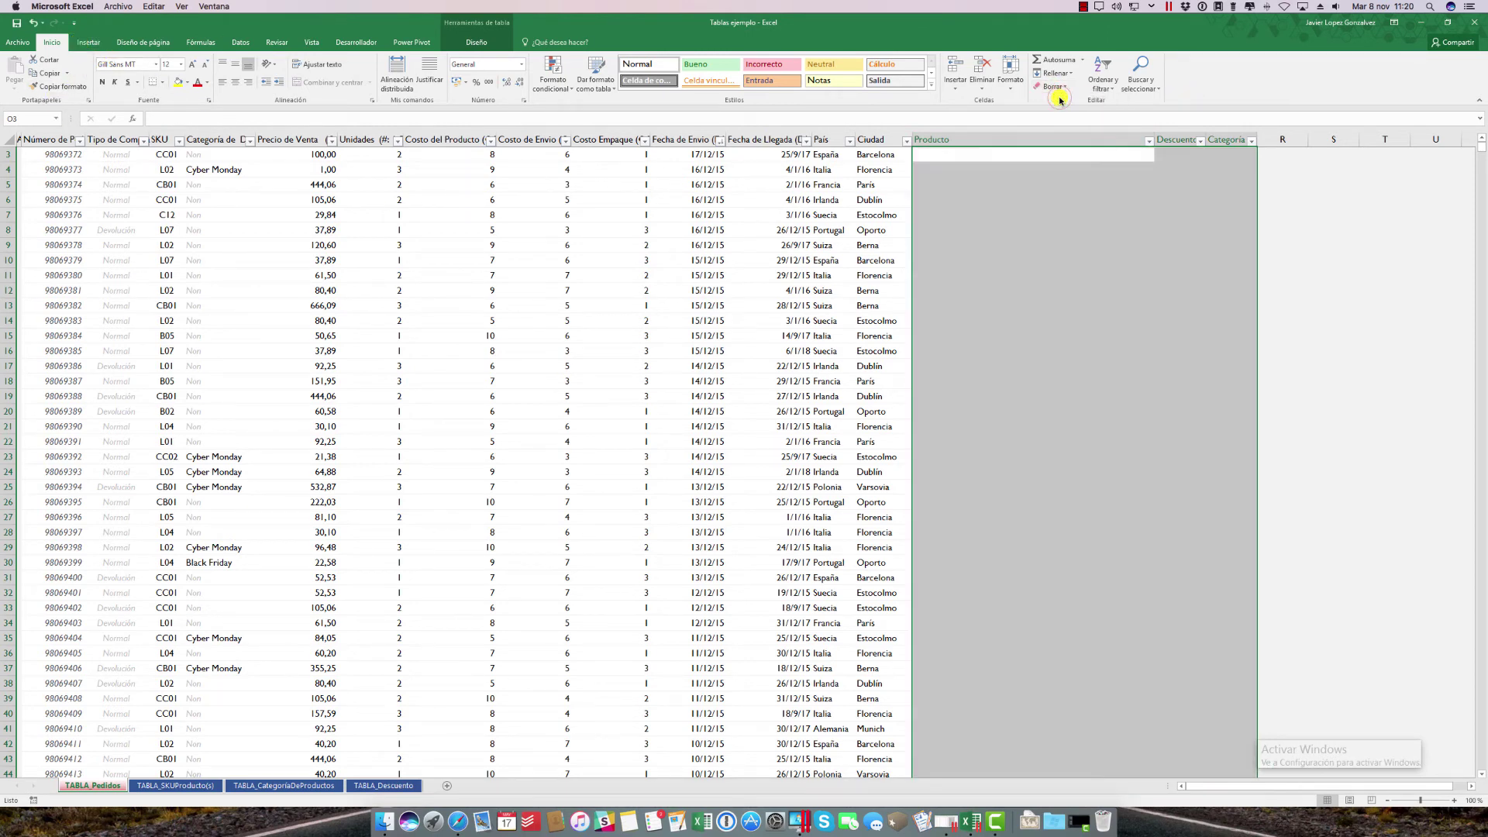
click(974, 217)
scroll(921, 239, up, 1)
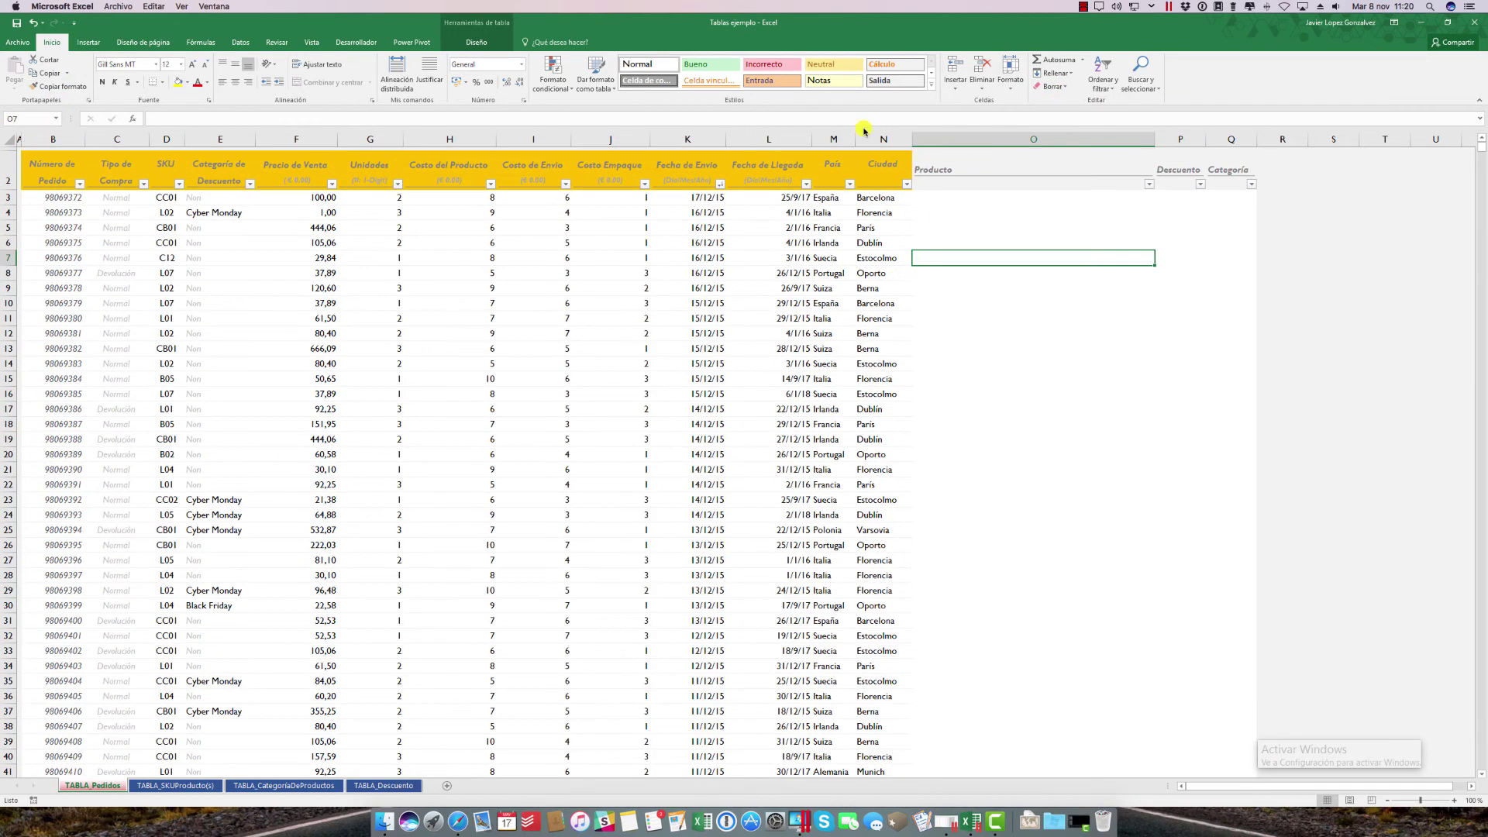
Add the Pedidos table to the Power Pivot data model
click(411, 44)
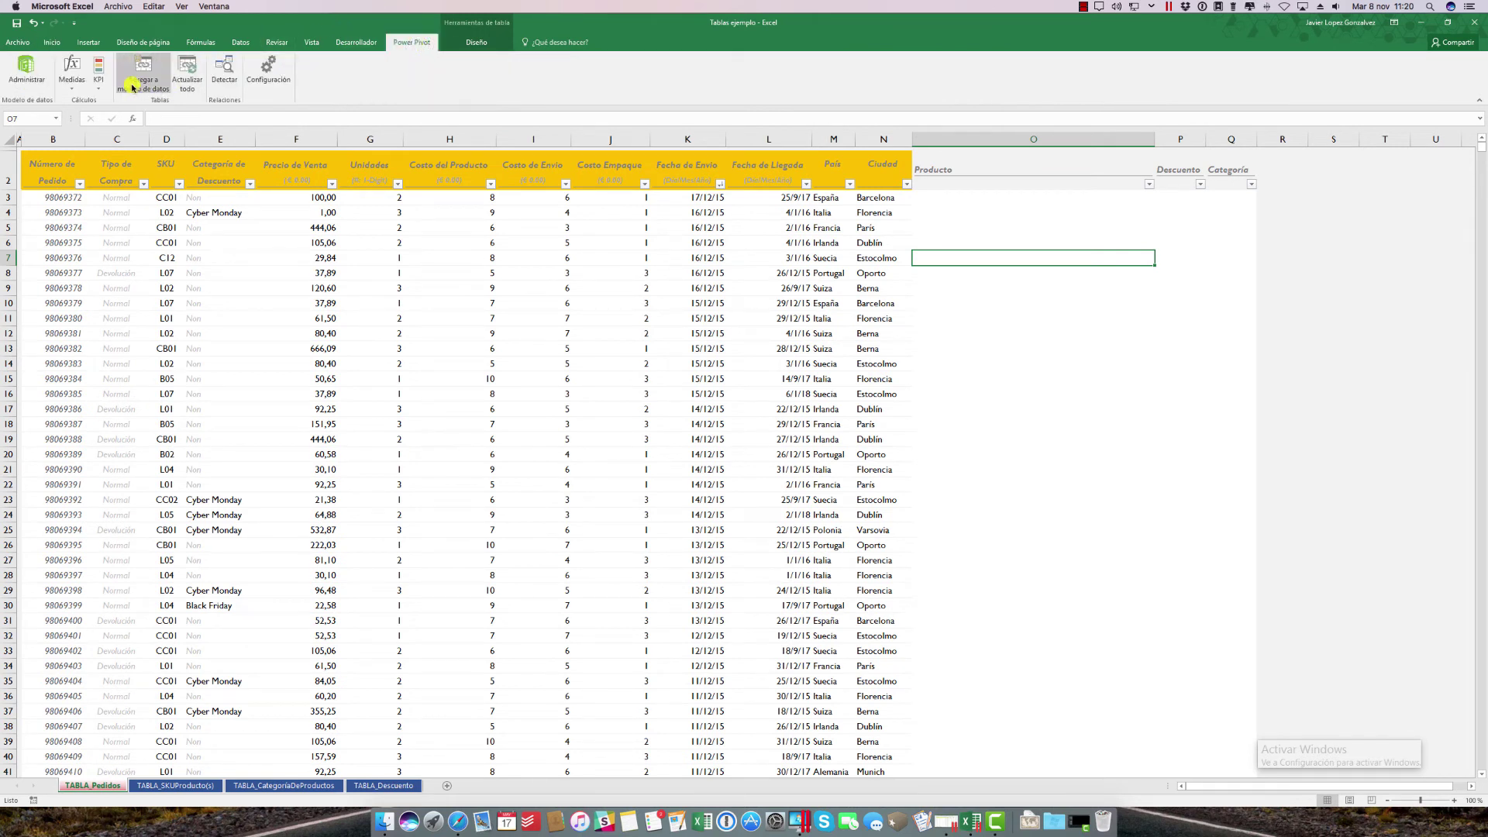
click(276, 396)
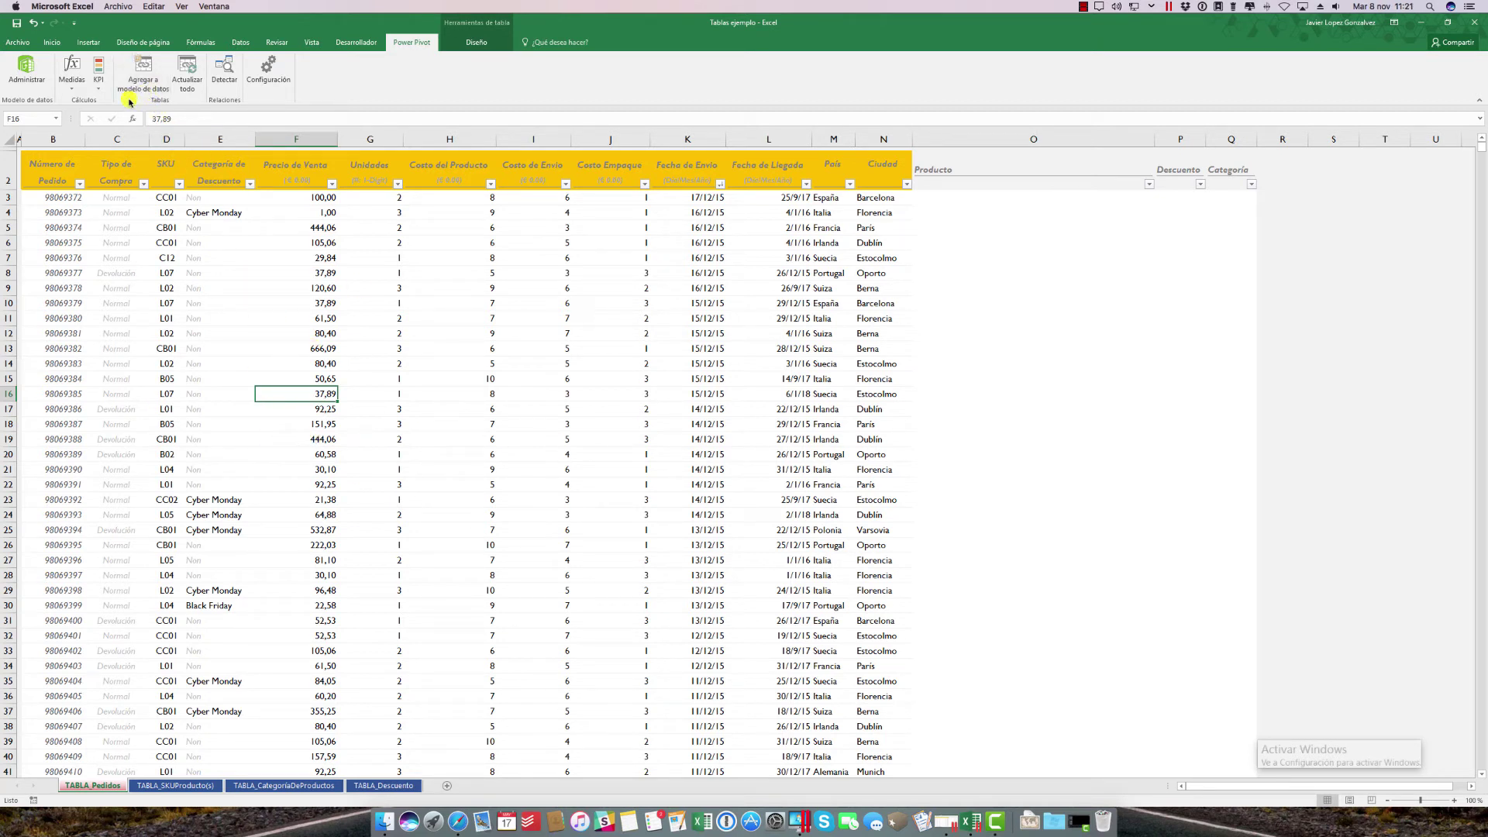
click(142, 78)
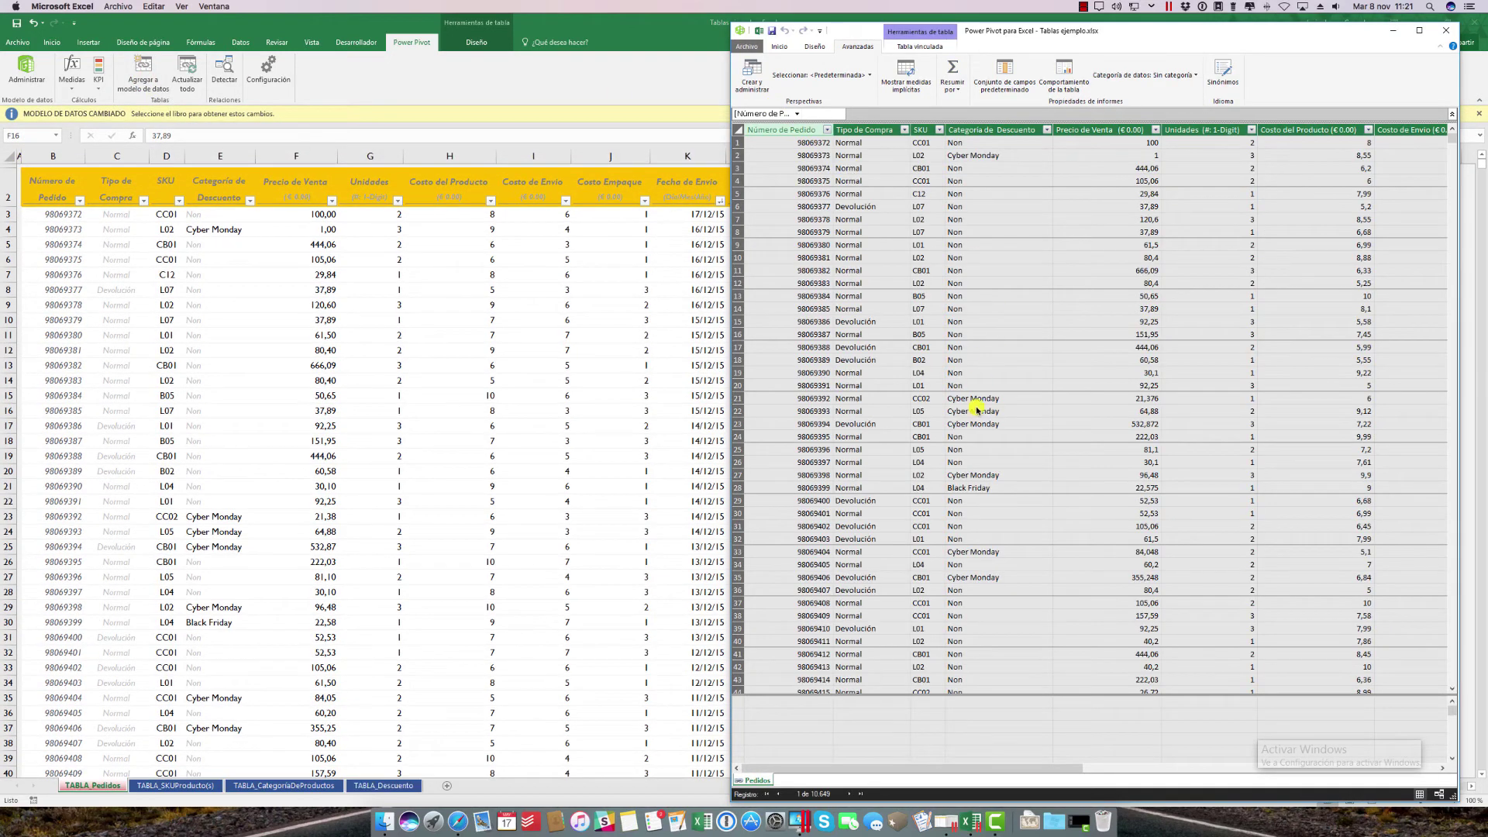
Add the product table on the TABLA_SKUProducto(s) sheet to the Power Pivot data model
click(197, 789)
click(197, 787)
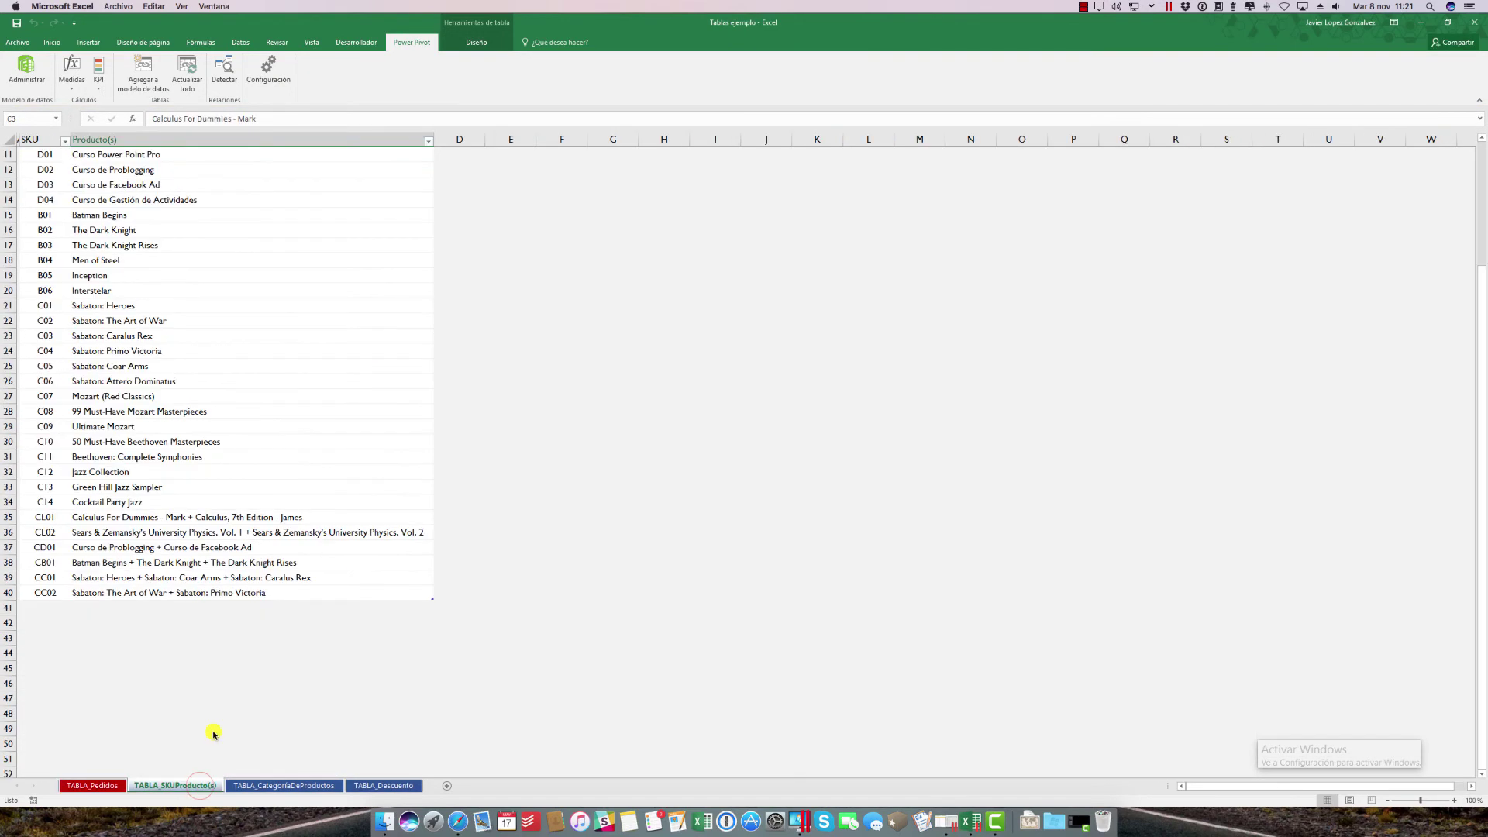
click(193, 204)
click(144, 71)
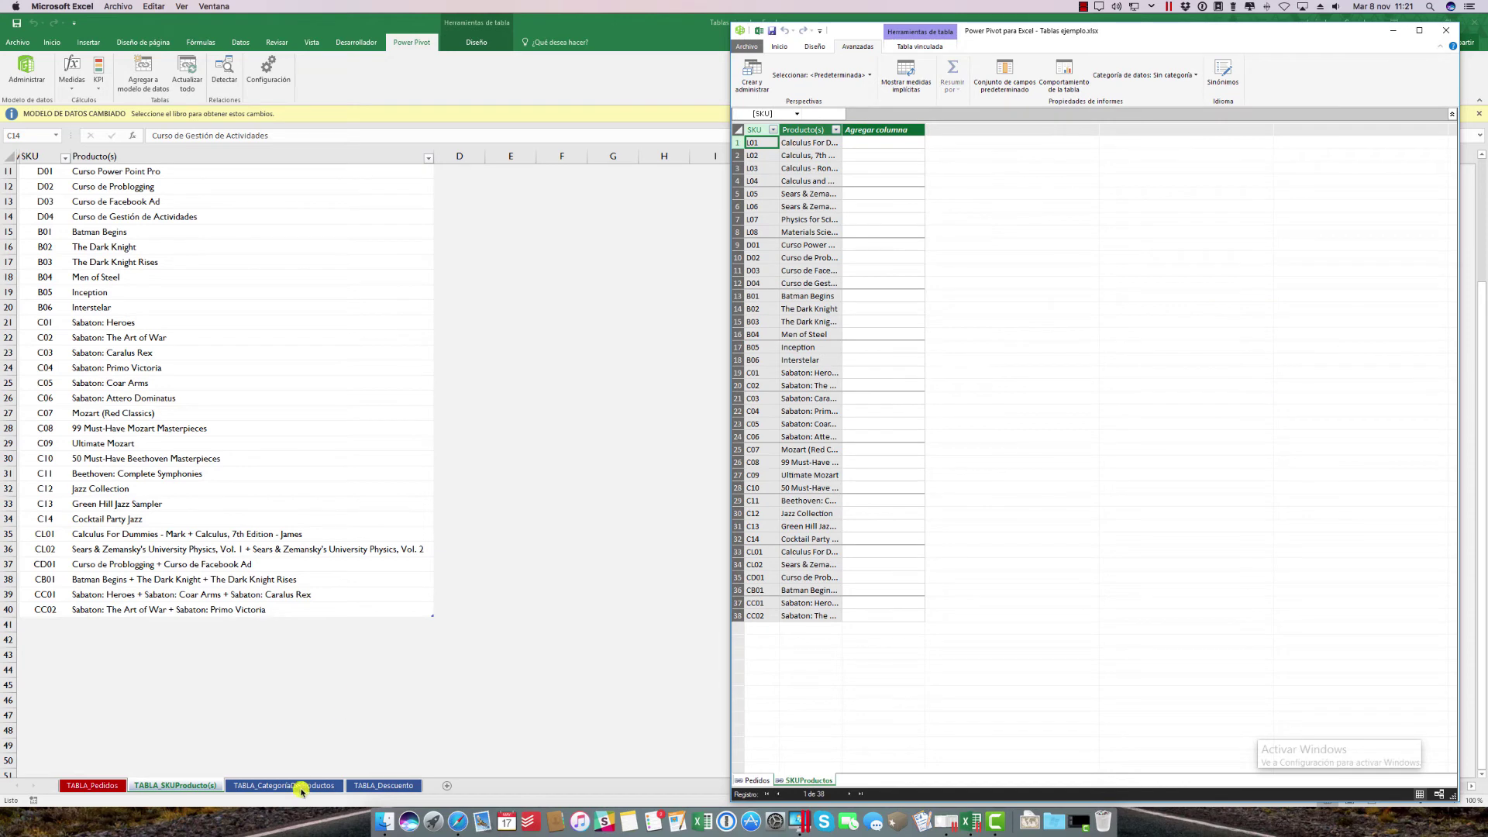
Add the product category table on the TABLA_CategoríaDeProductos sheet to the Power Pivot data model
click(302, 789)
click(301, 787)
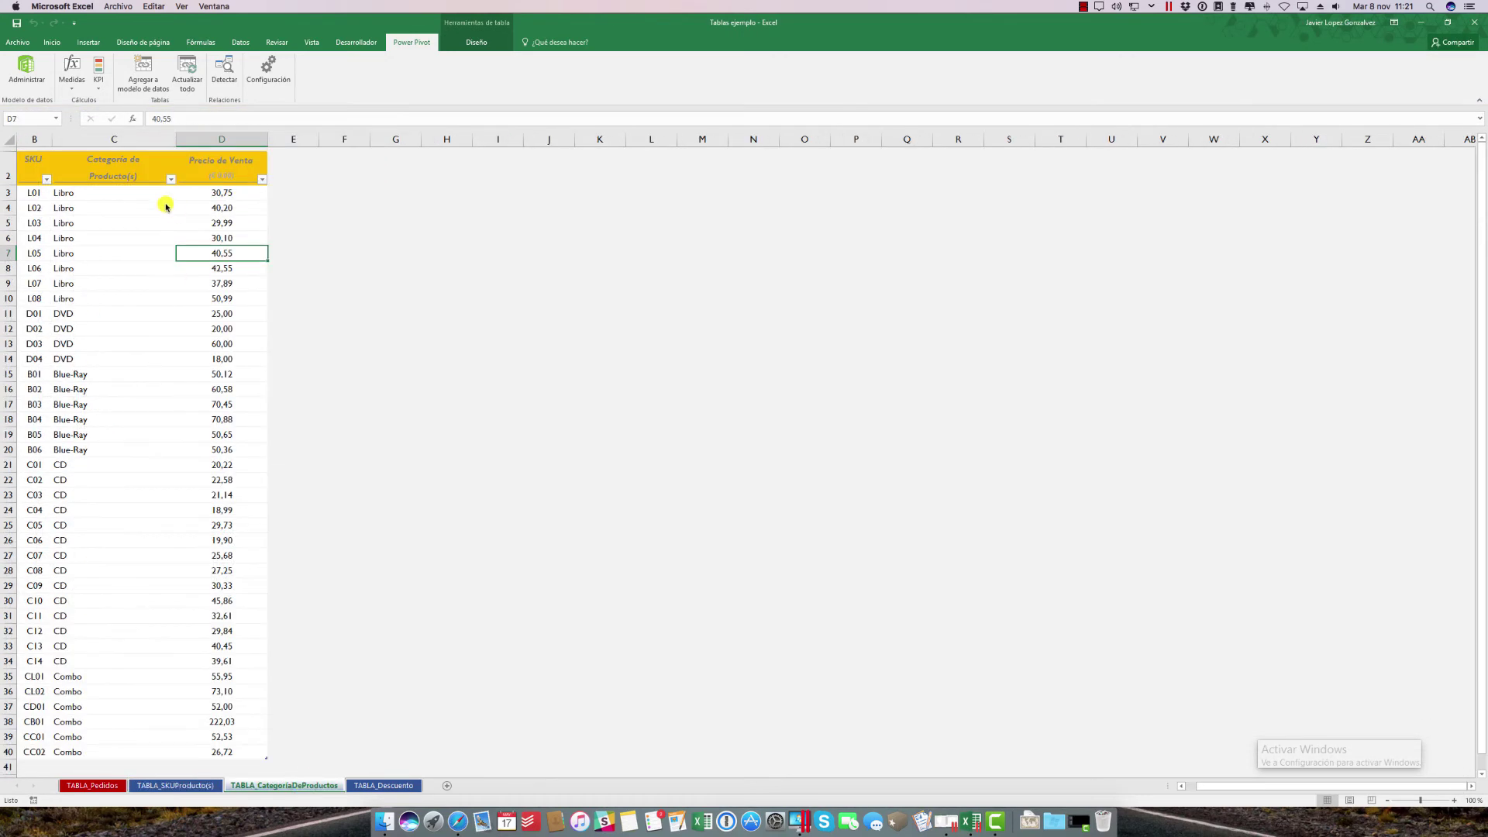
click(143, 77)
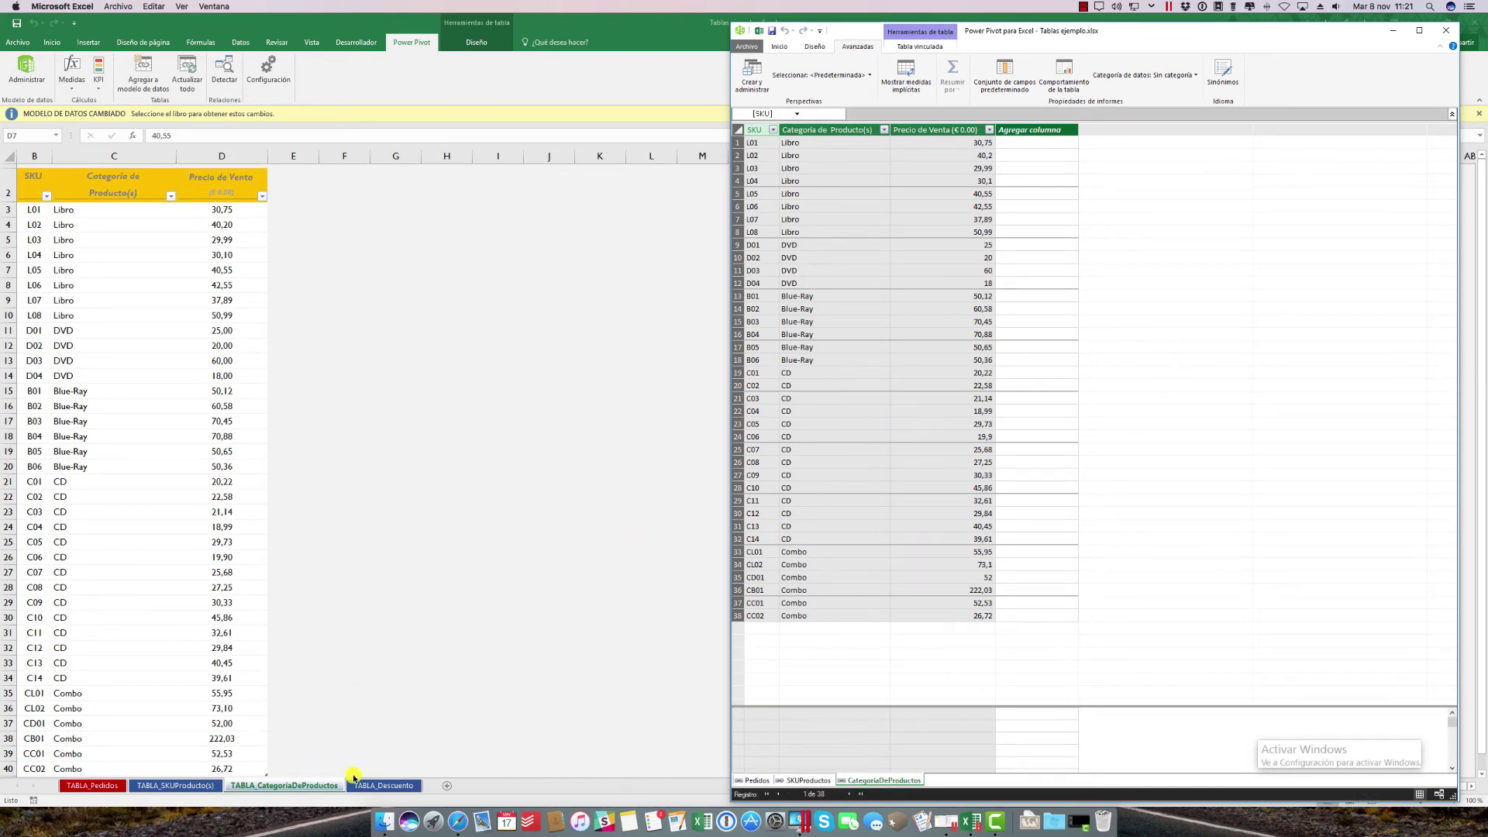
Add the discount table on the TABLA_Descuento sheet to the Power Pivot data model
click(376, 694)
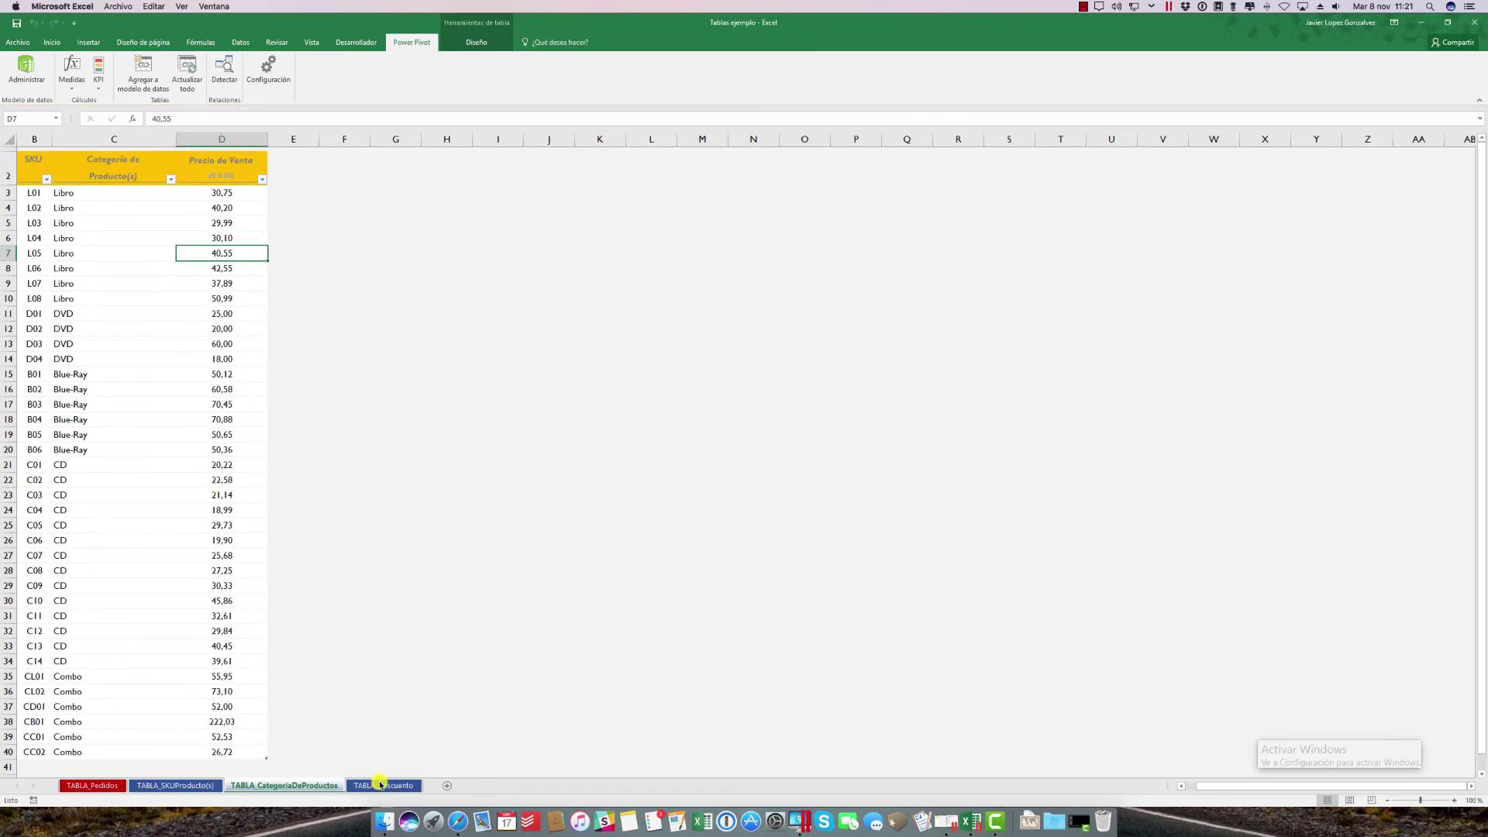
click(380, 785)
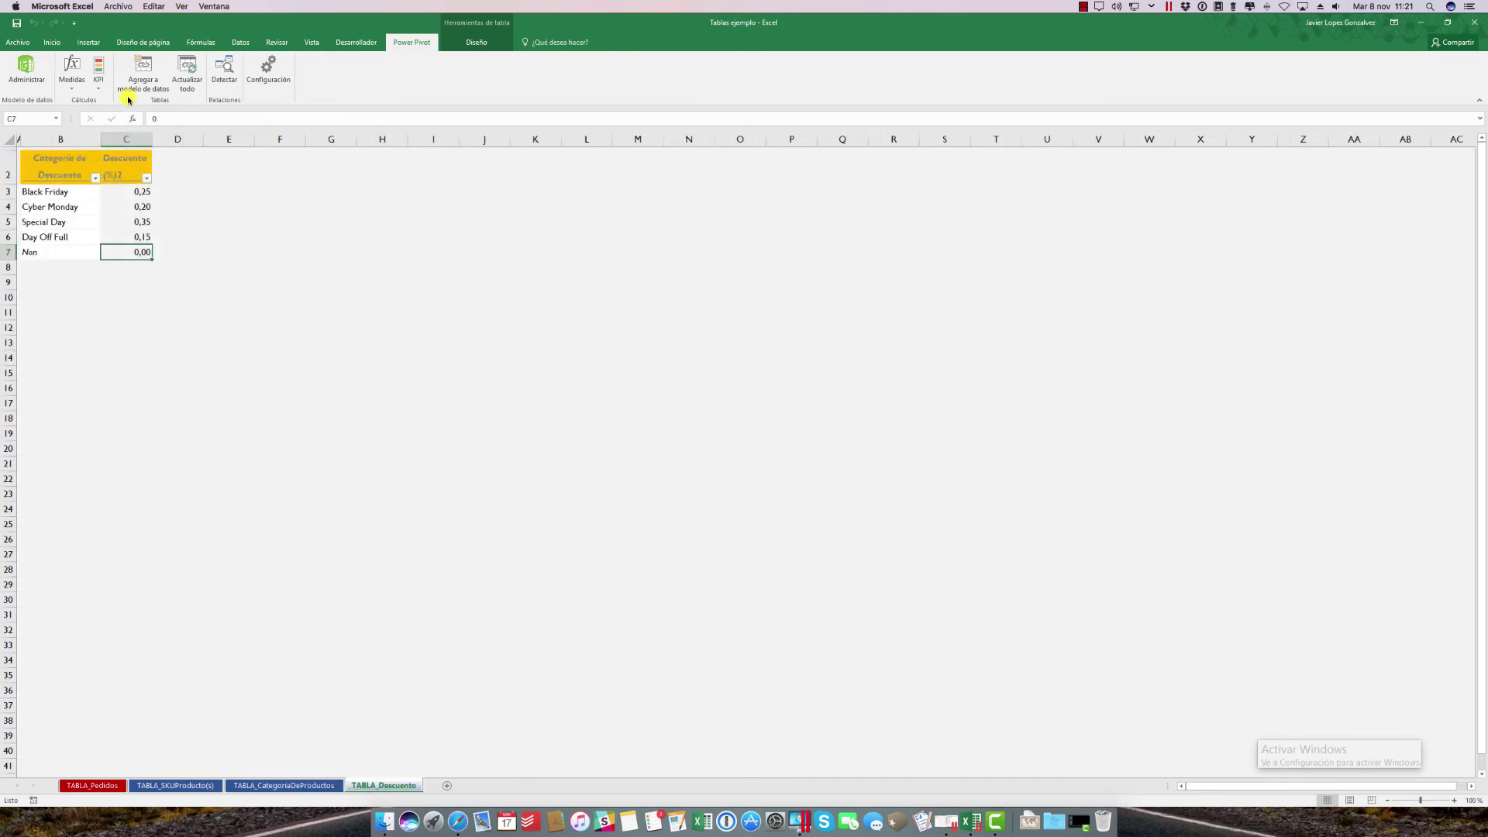
click(129, 91)
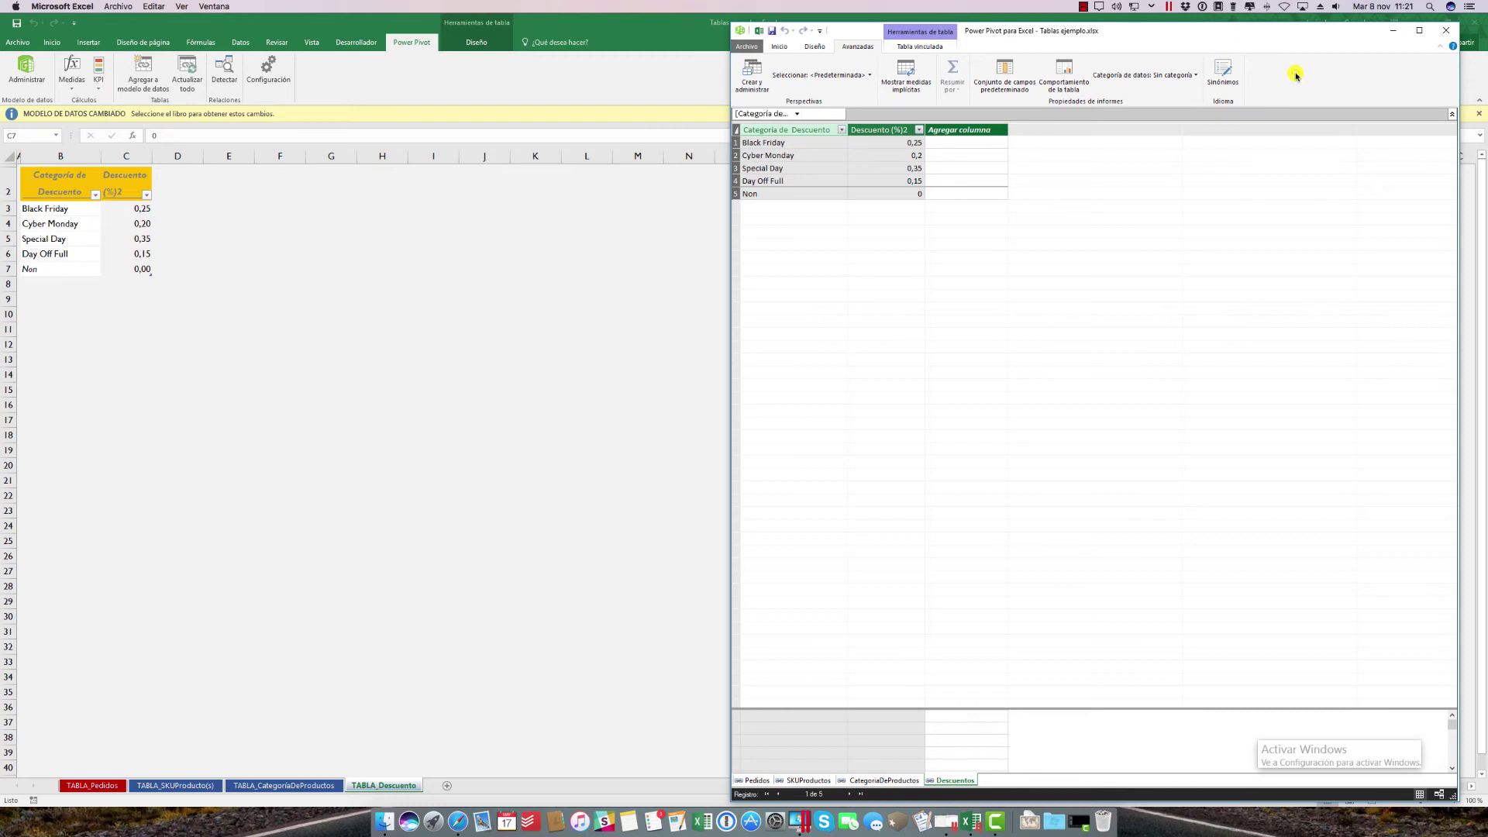
Show the data model as a diagram in a maximized window, enlarge Pedidos below the lookup tables and spread those three apart above it
click(1419, 31)
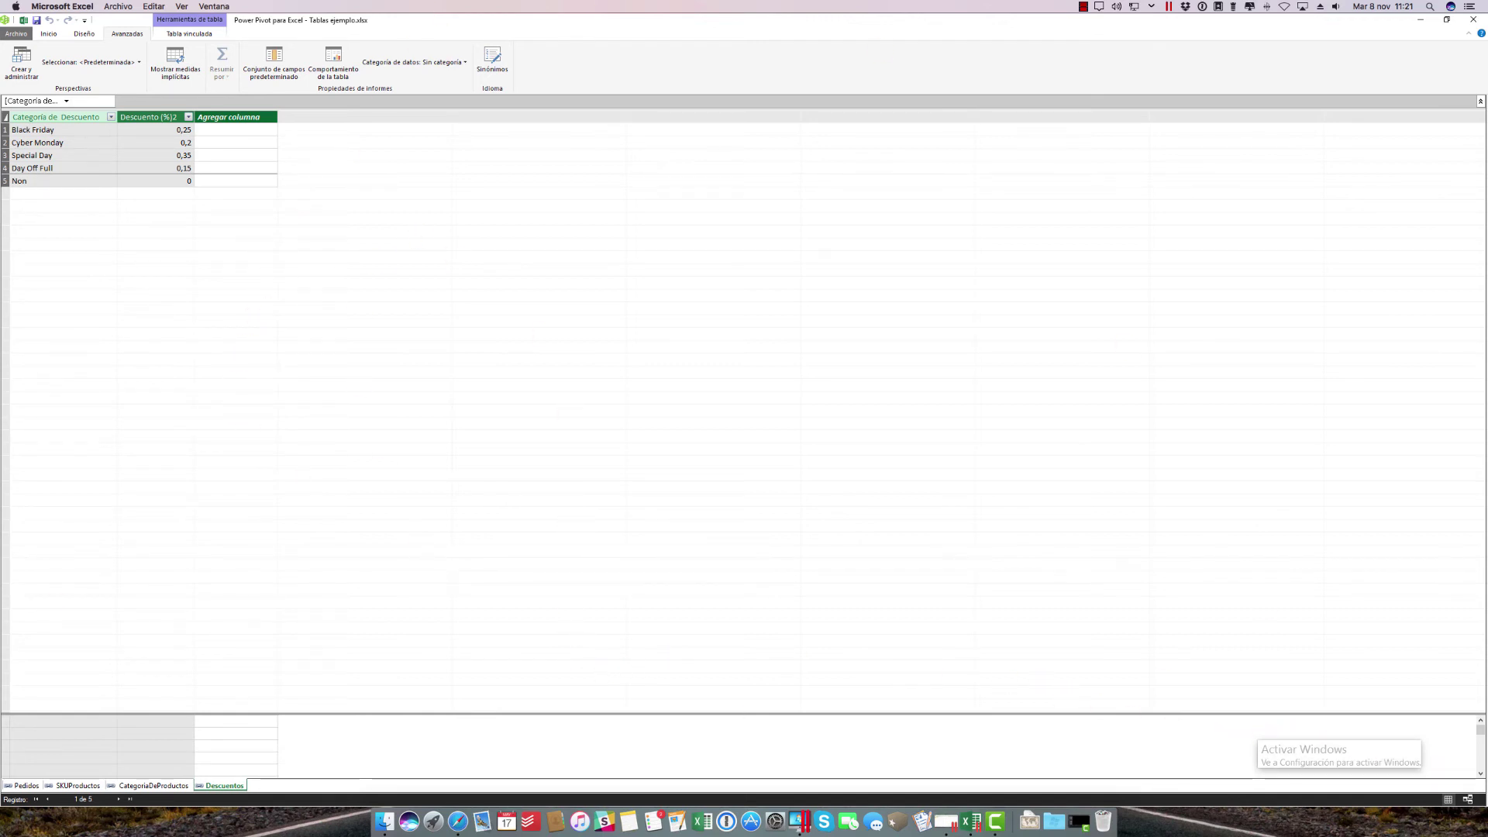
click(1467, 800)
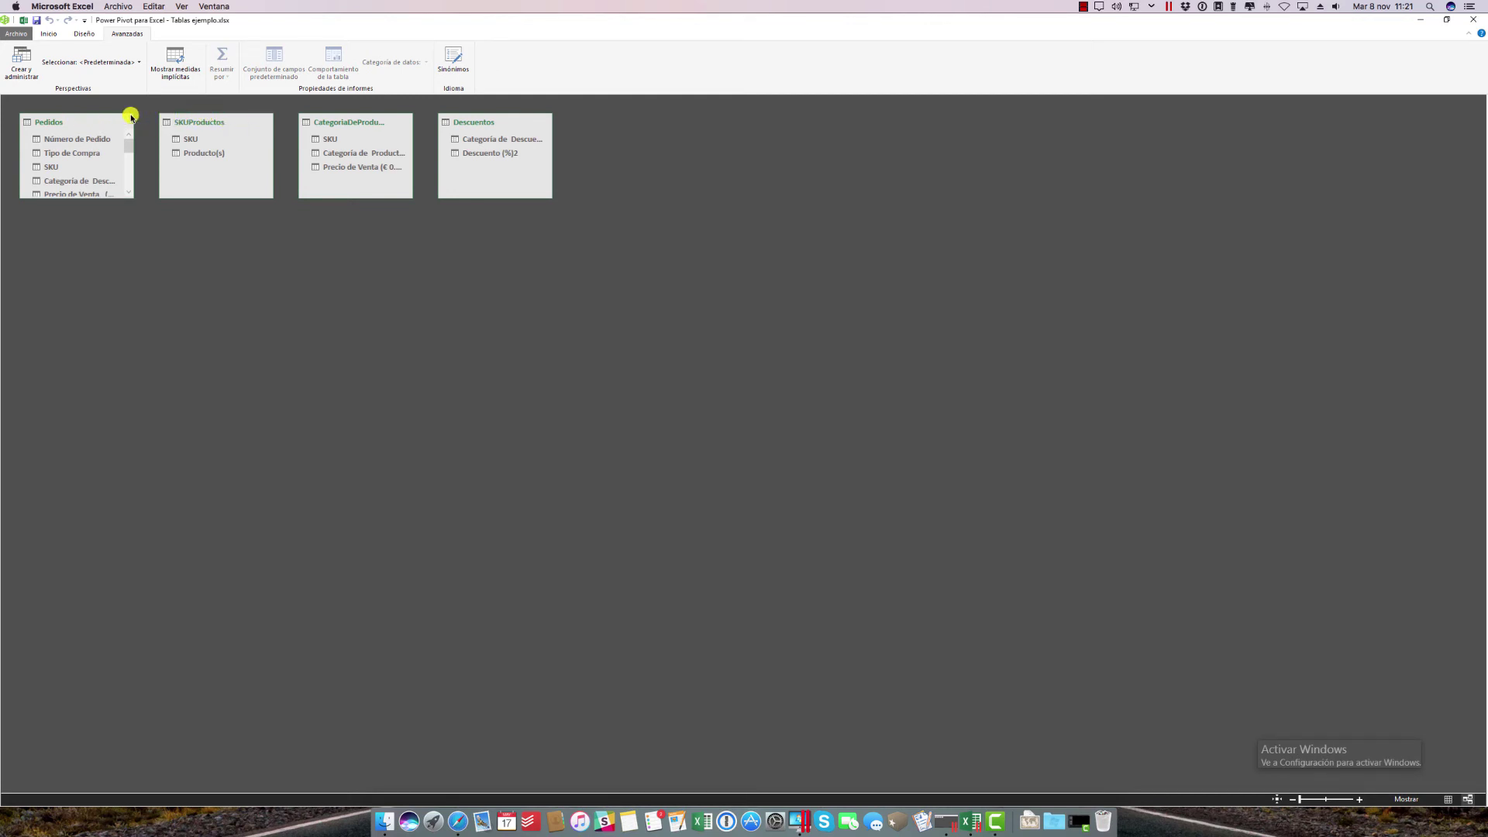
drag(89, 124, 381, 285)
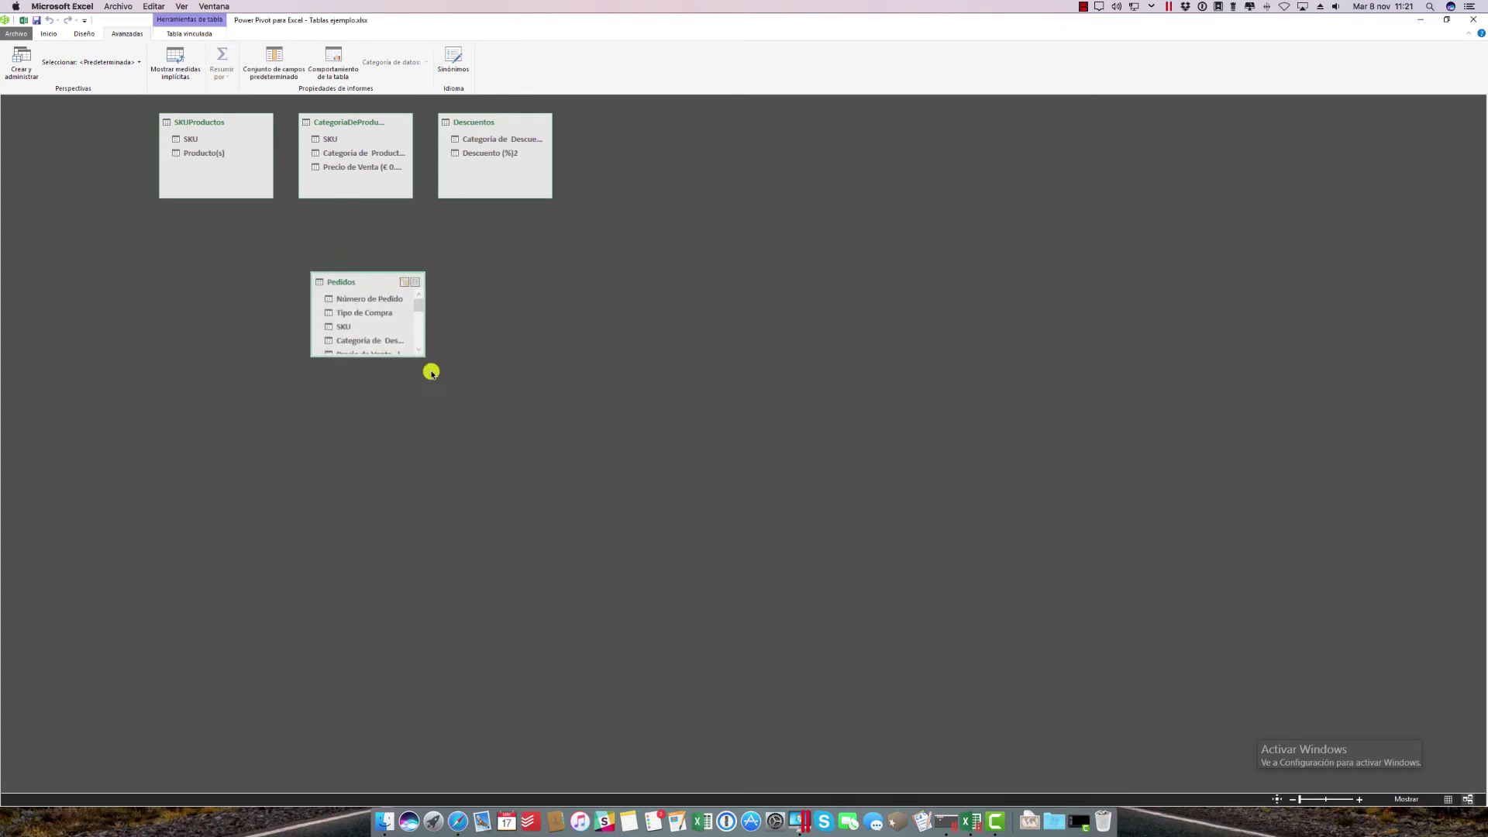
drag(424, 356, 482, 484)
drag(210, 123, 114, 121)
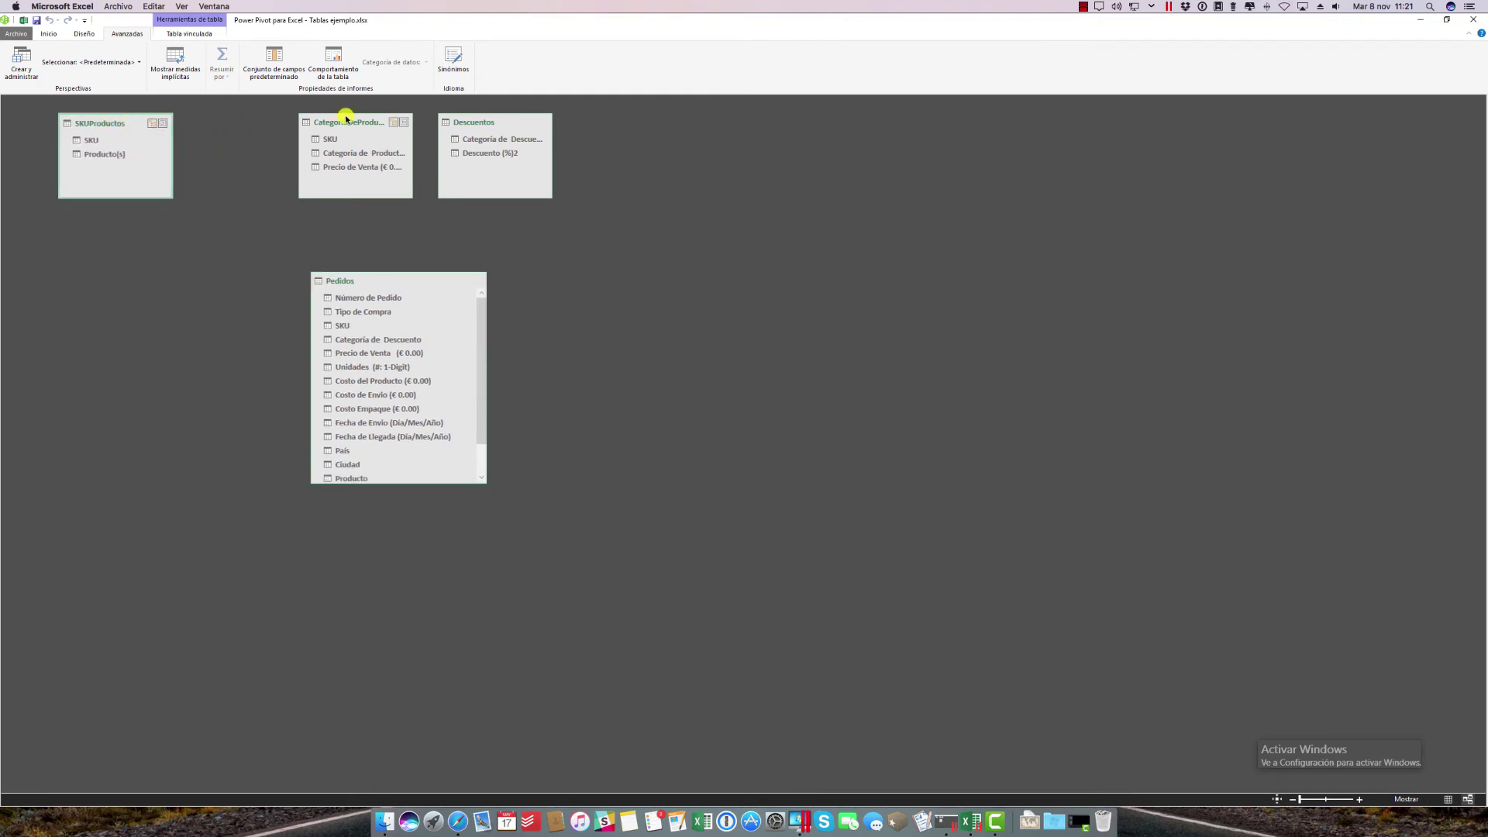
drag(346, 118, 334, 124)
drag(486, 122, 598, 131)
drag(342, 123, 382, 126)
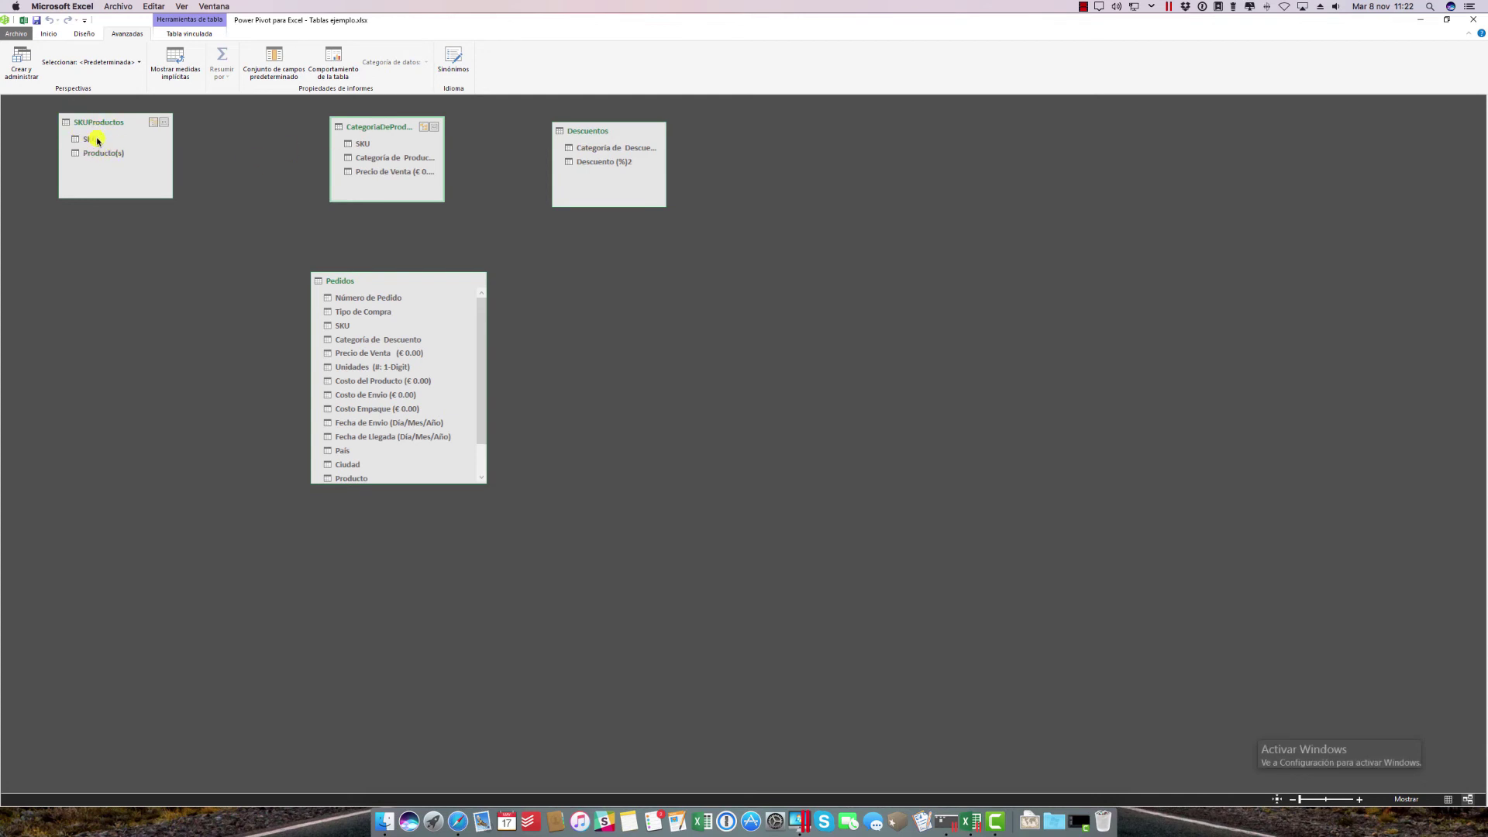
Check the SKUProductos data, then relate its SKU field to the SKU field of Pedidos in the diagram
click(1448, 799)
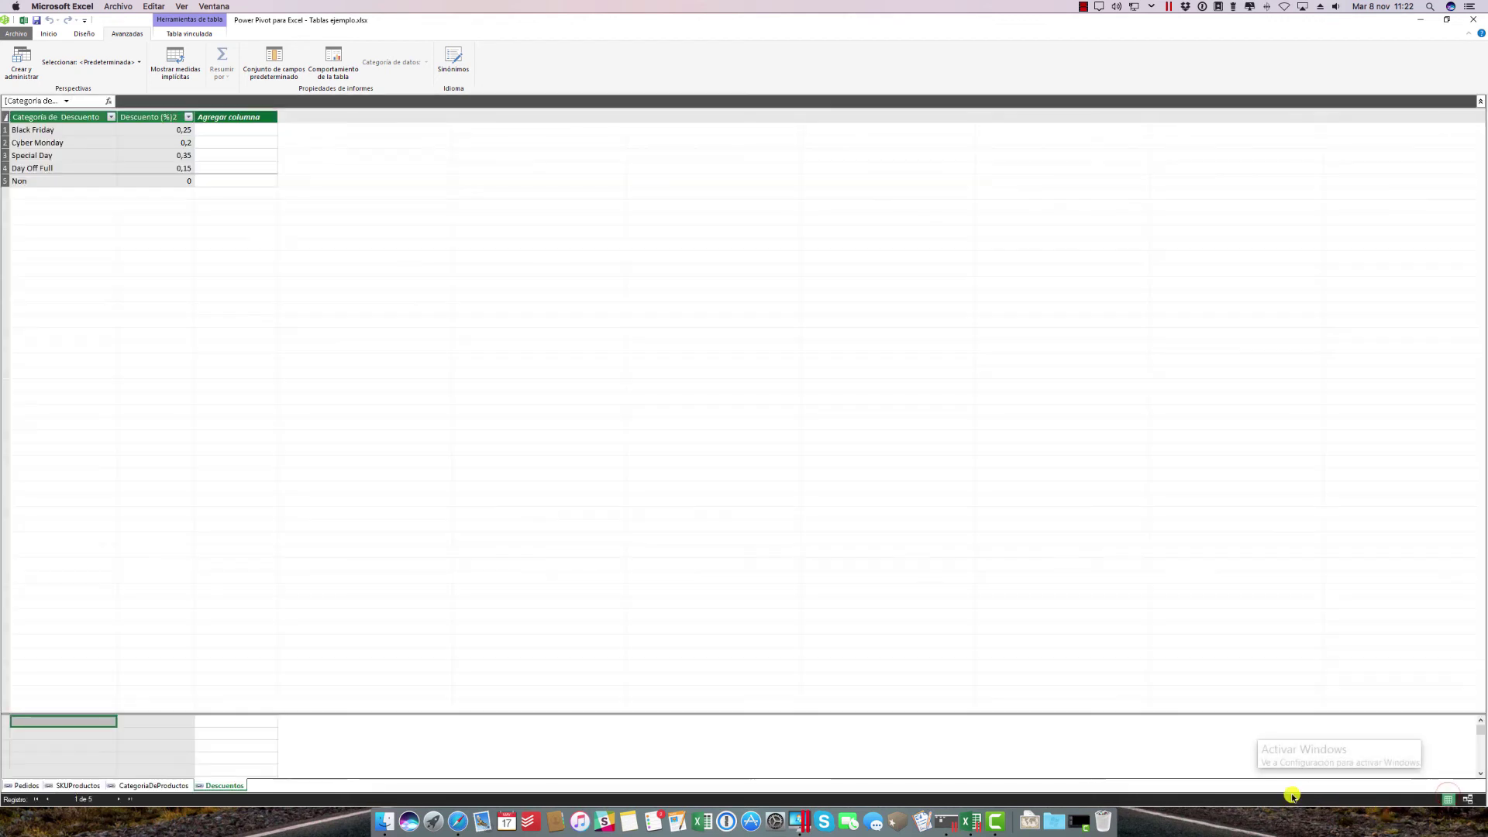
click(78, 785)
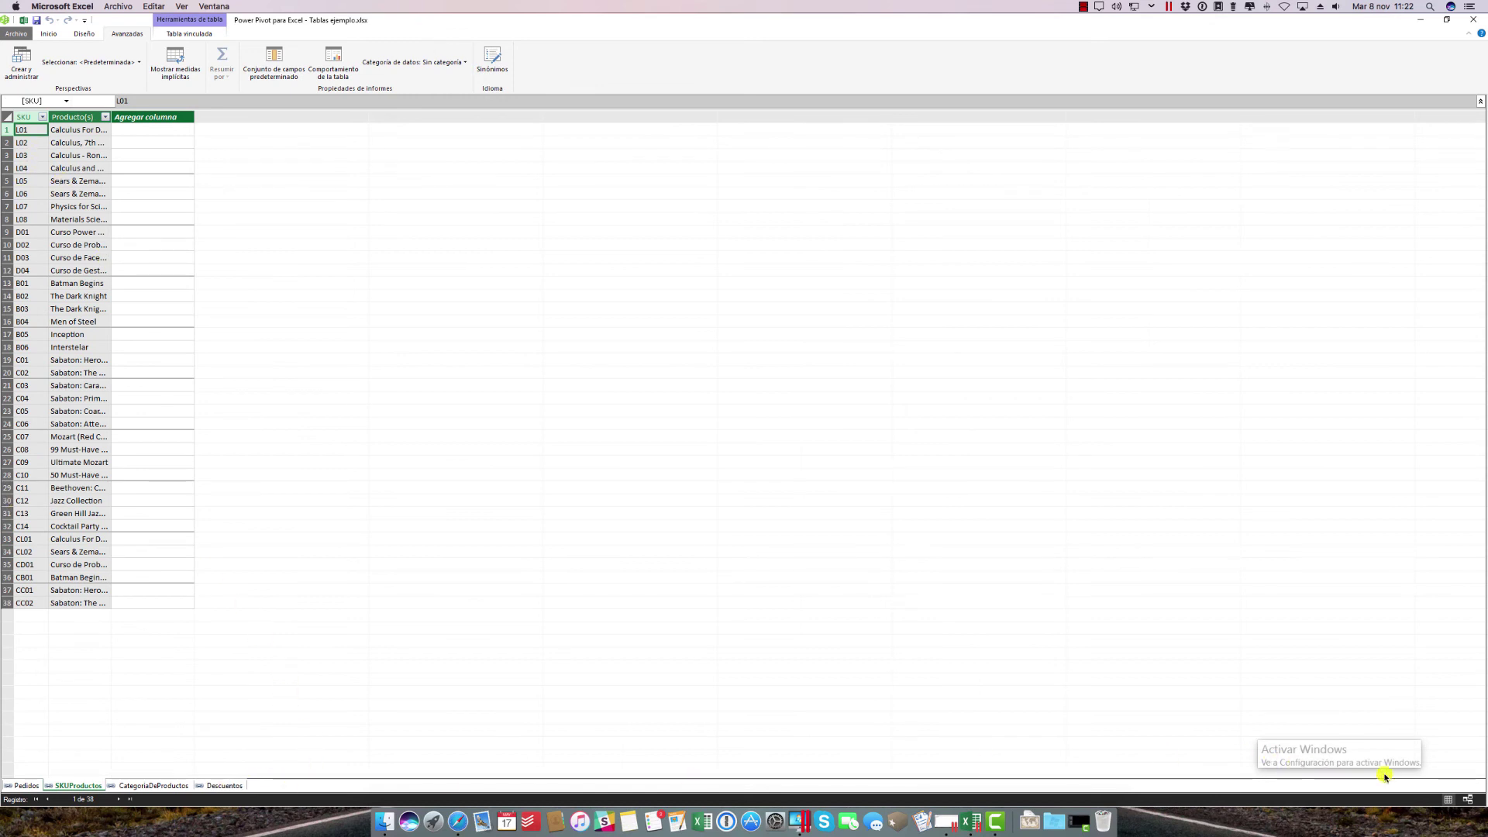
click(1468, 799)
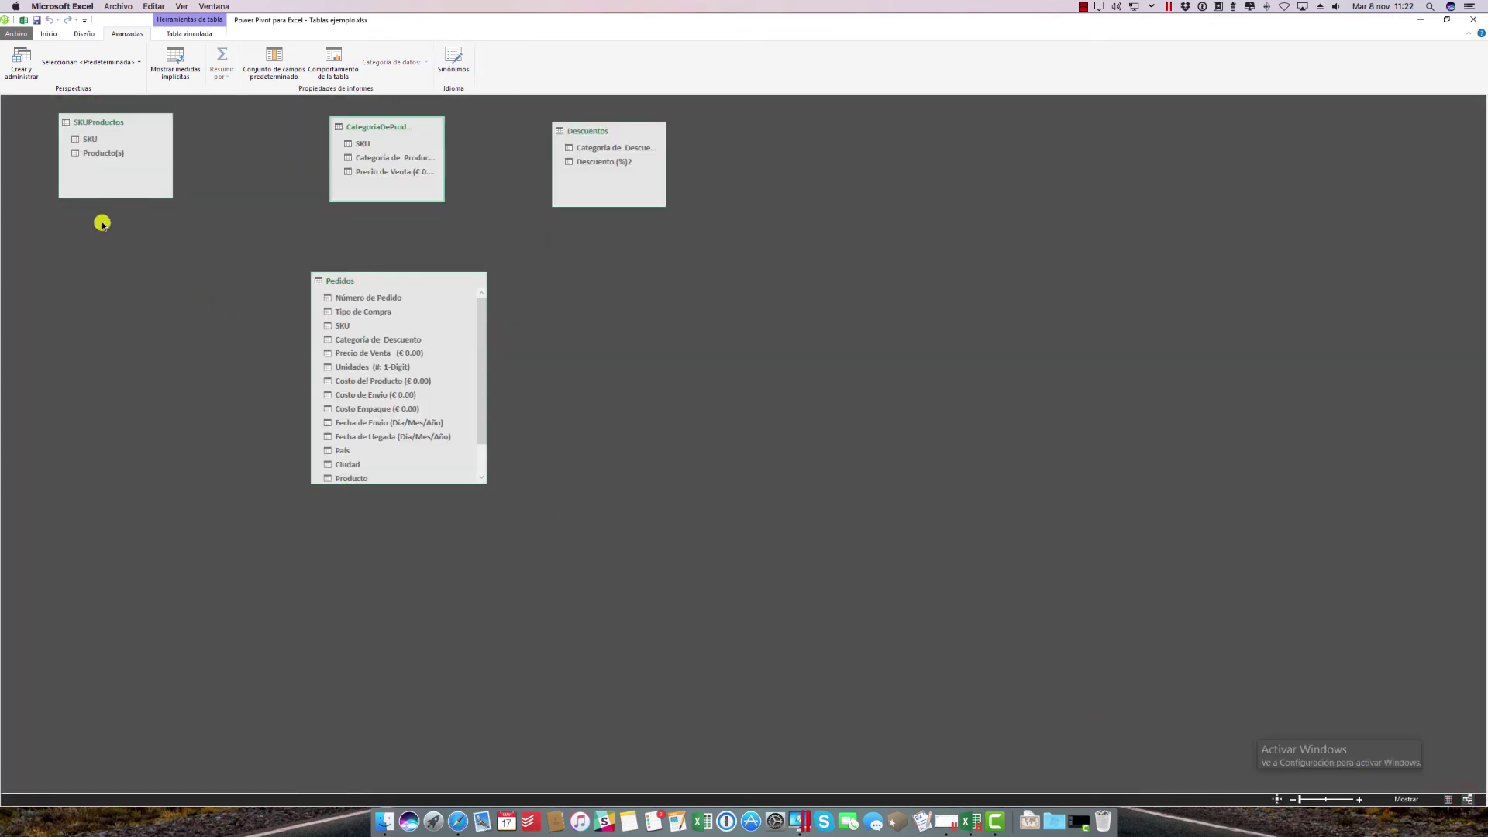
click(88, 140)
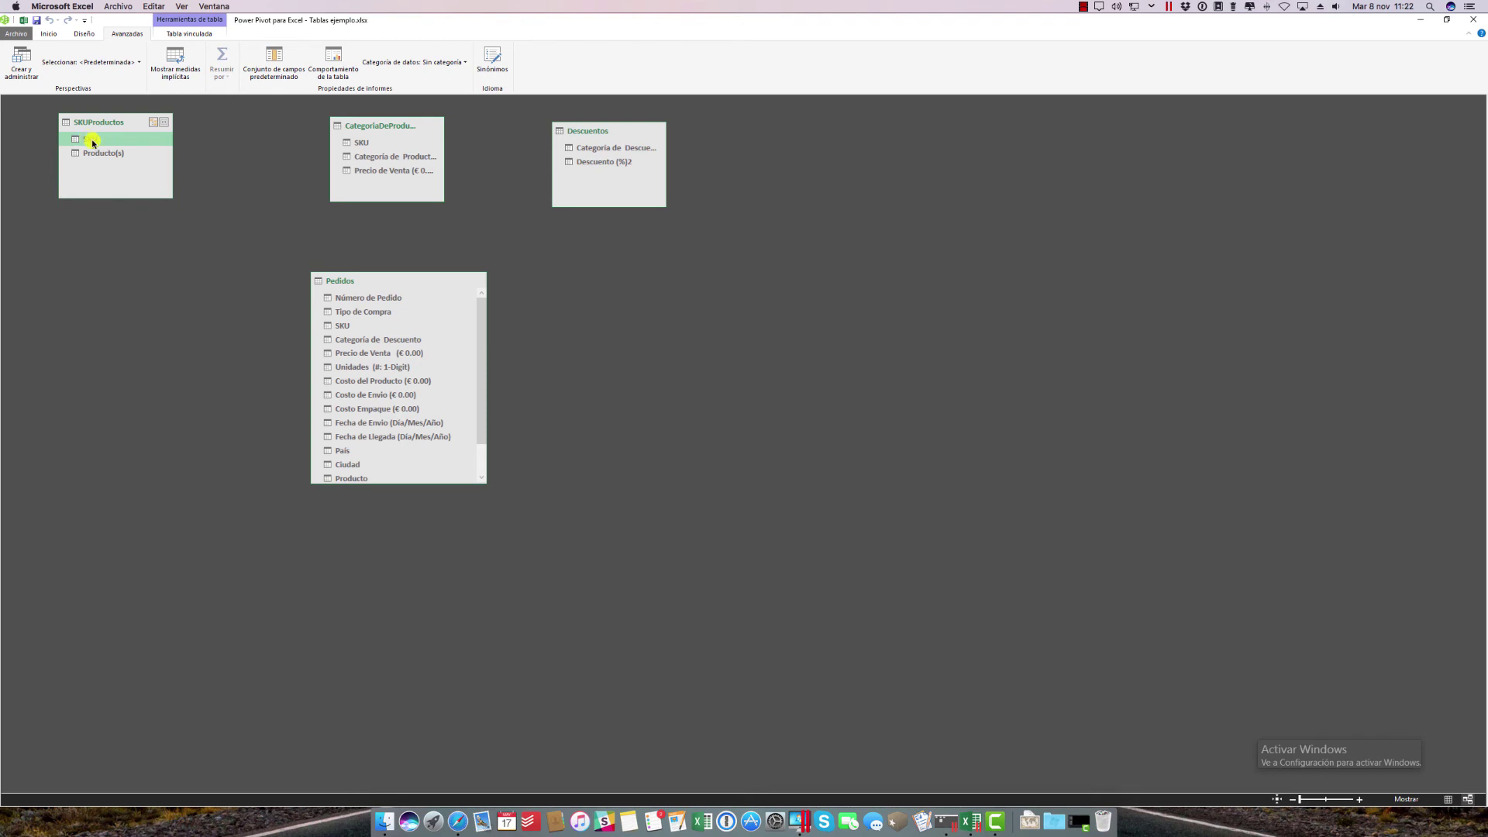
drag(94, 140, 346, 325)
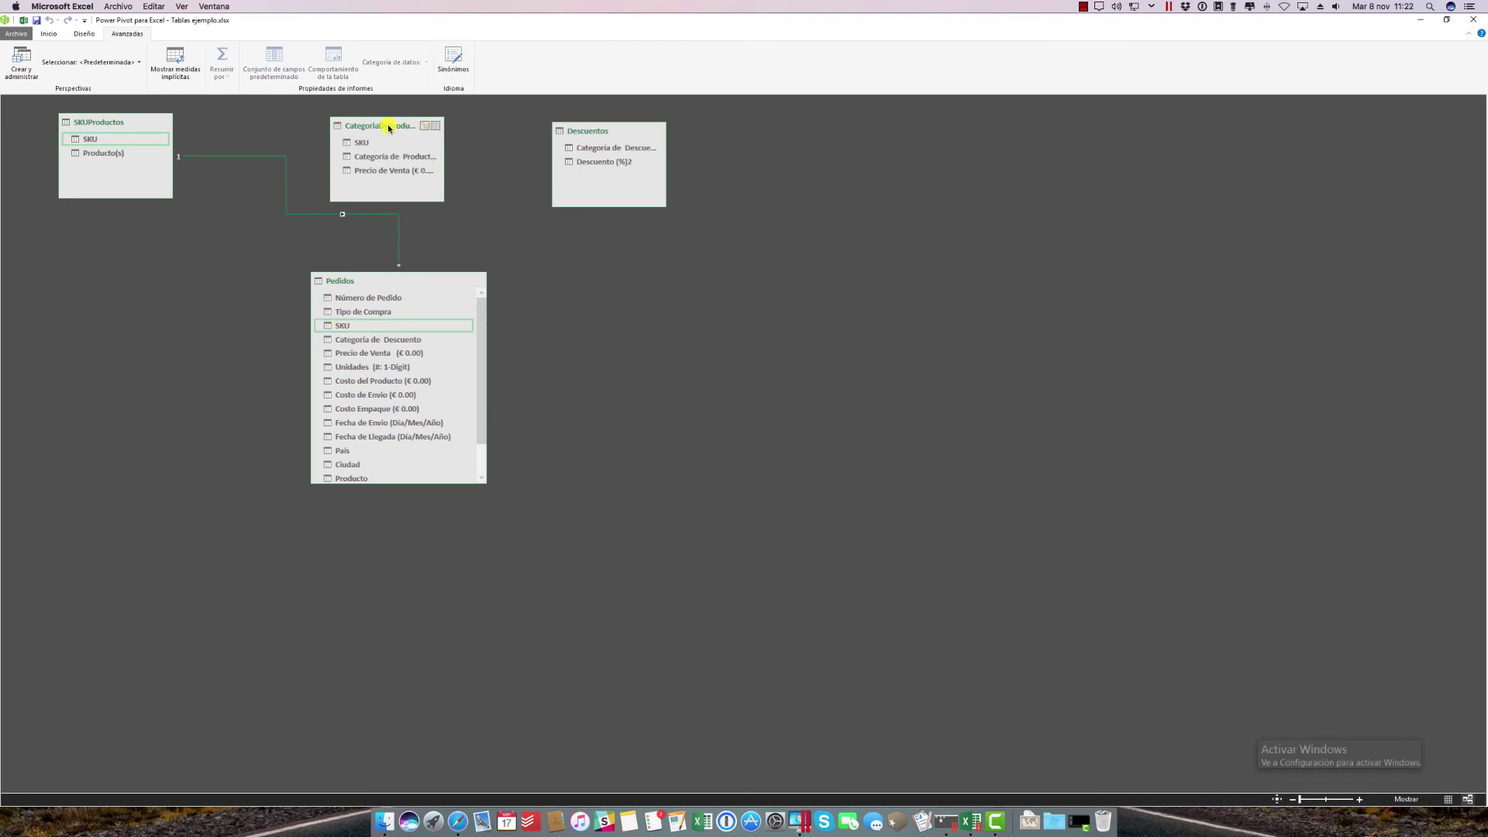
Space out the lookup tables and relate CategoriaDeProductos to Pedidos by SKU and Descuentos to Pedidos by Categoría de Descuento
drag(390, 124, 429, 125)
drag(607, 126, 675, 119)
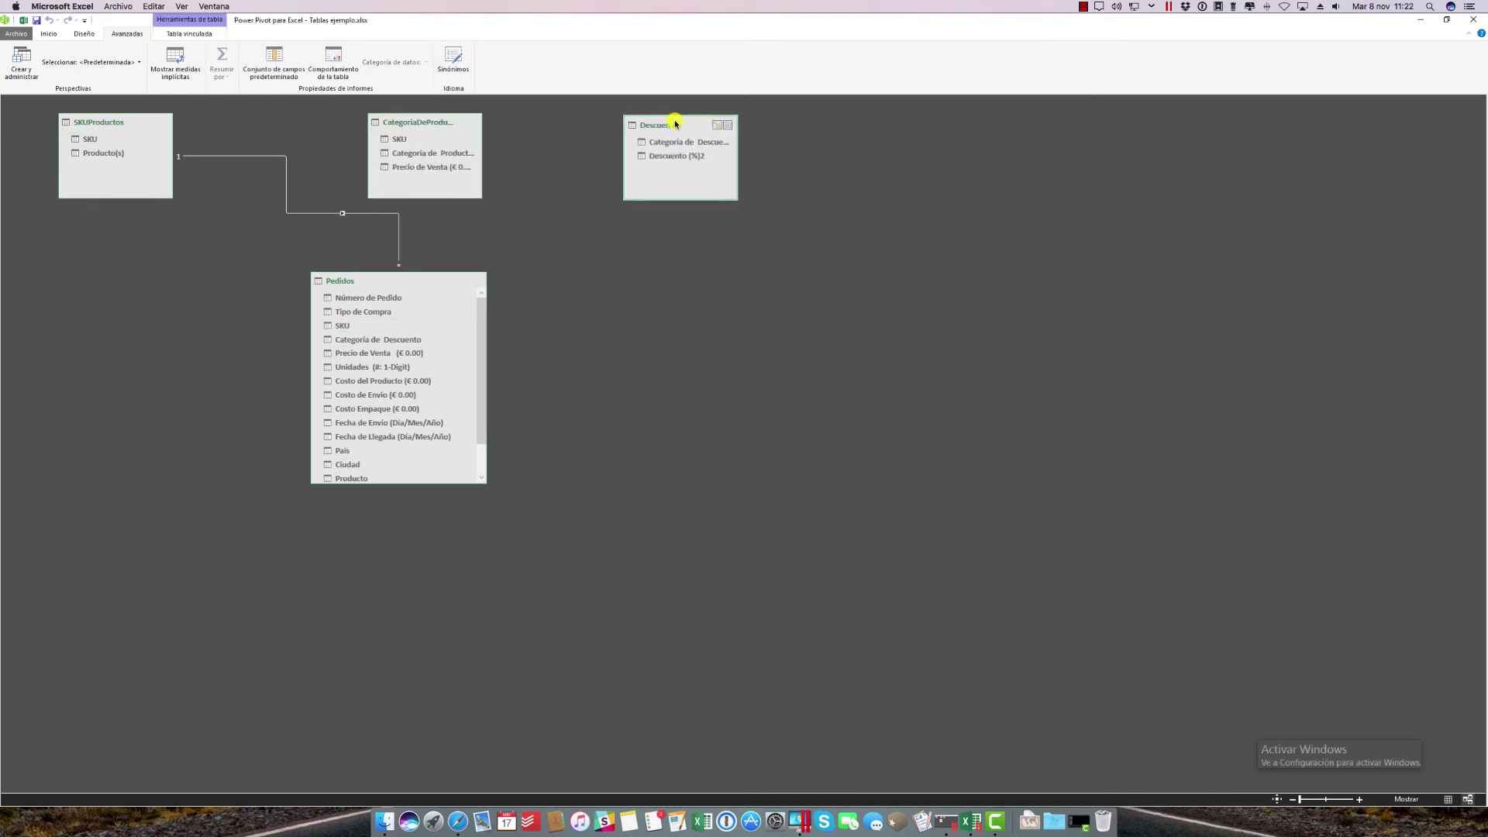
drag(444, 123, 474, 124)
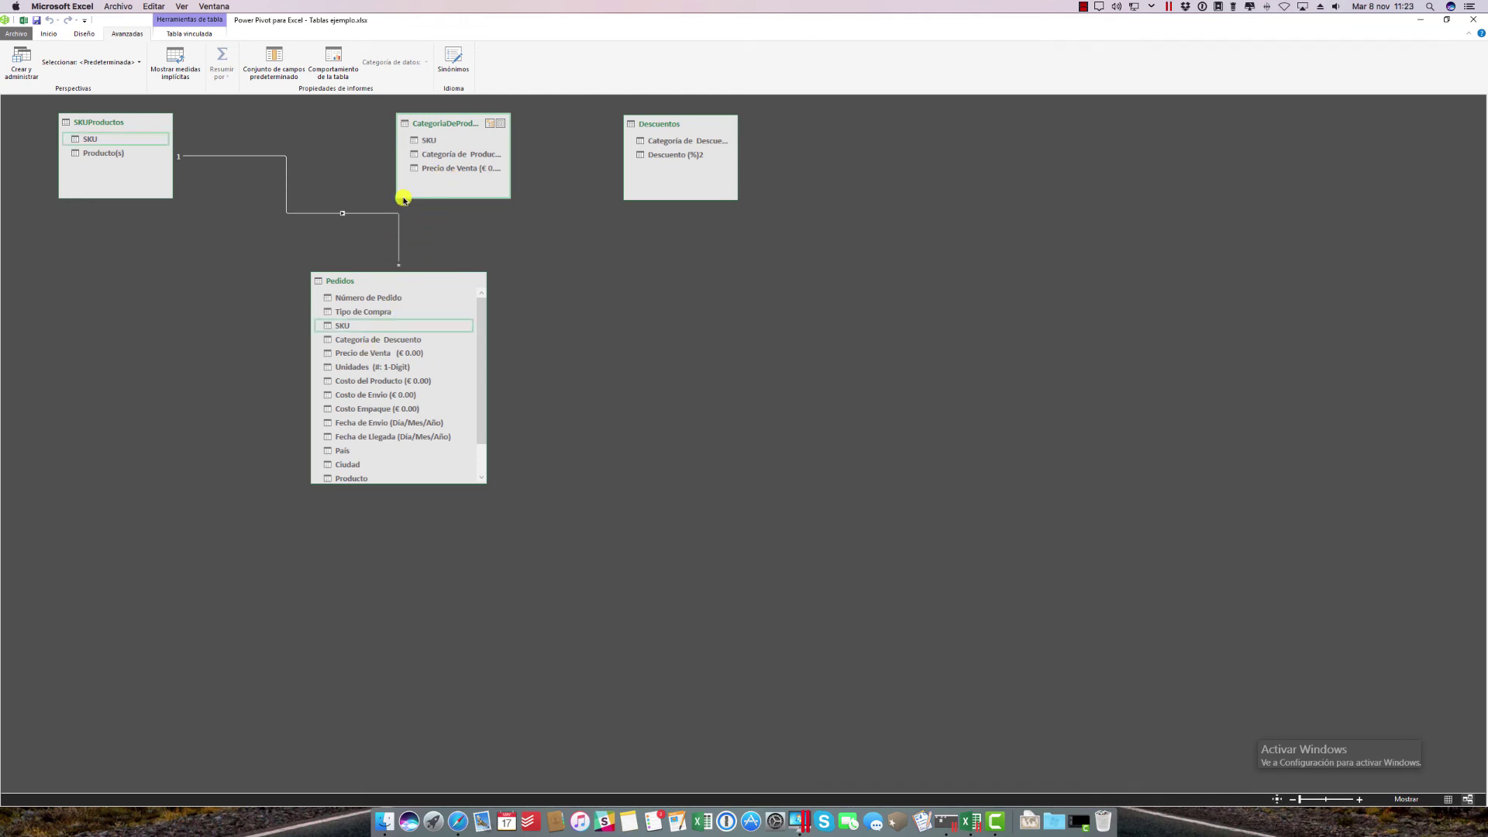
drag(425, 139, 349, 326)
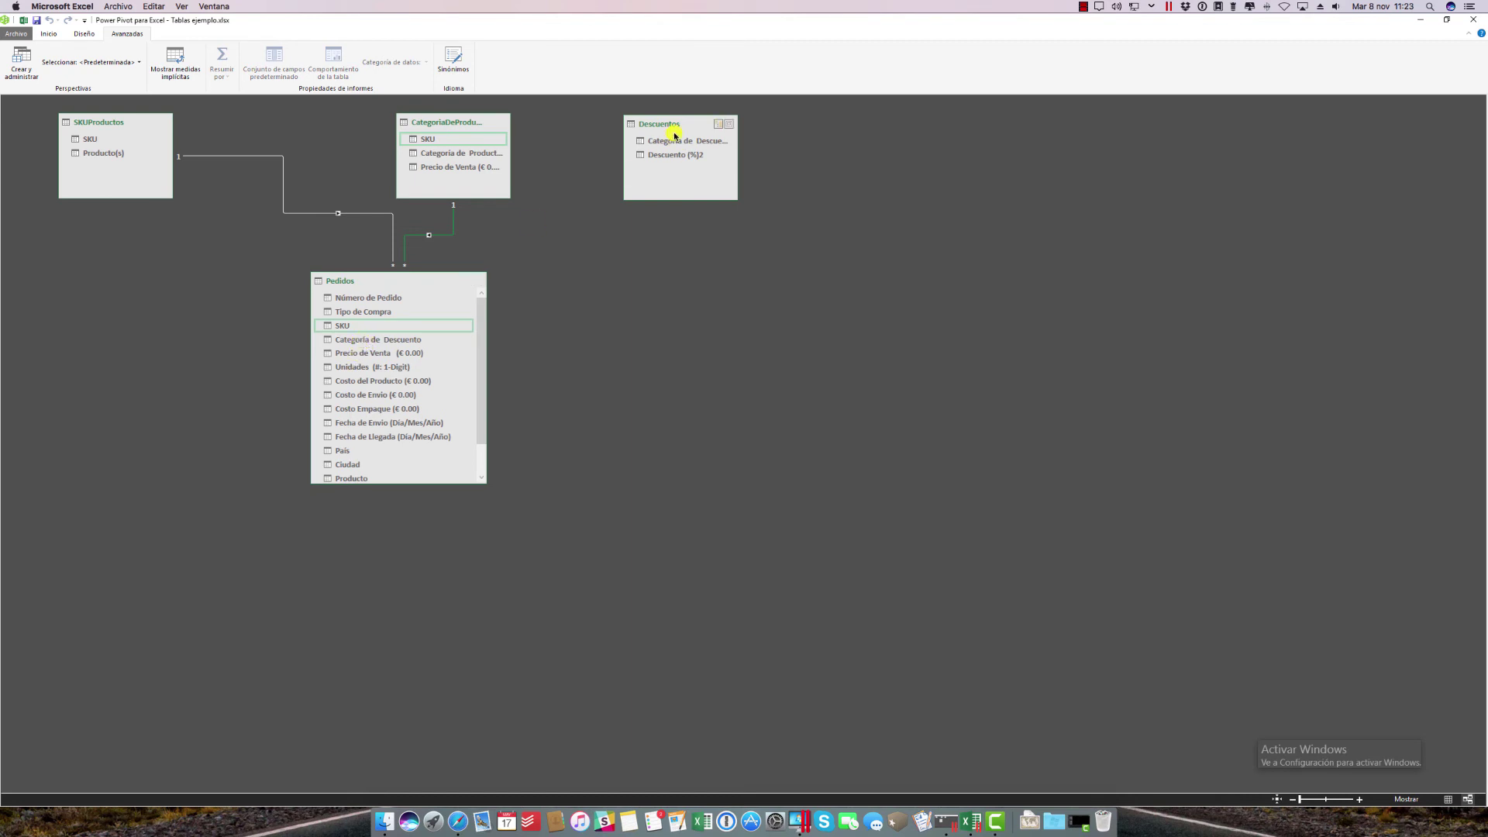
drag(650, 145, 393, 341)
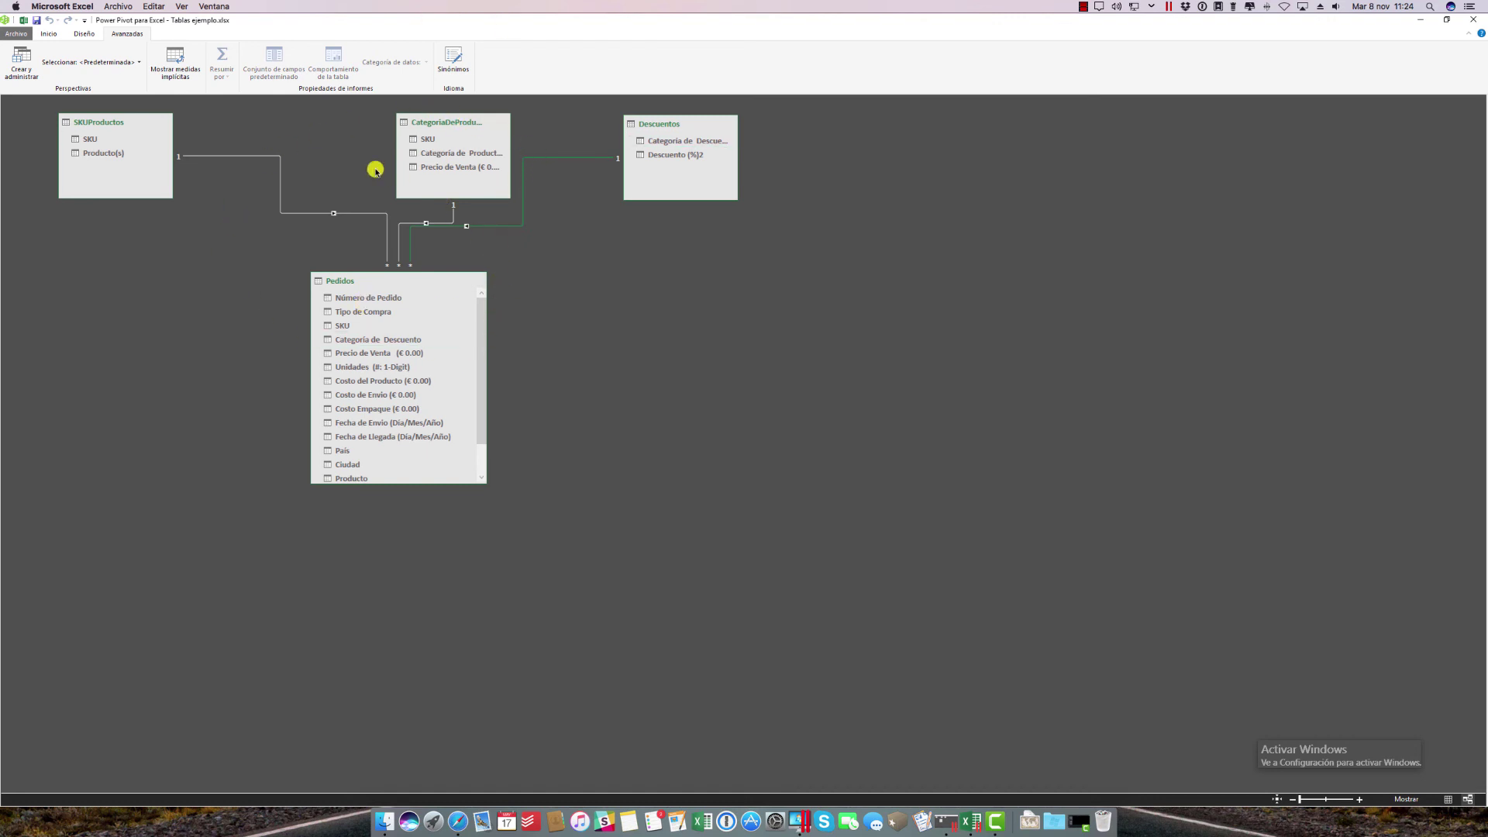
Create a pivot table from the data model on a new worksheet
click(48, 34)
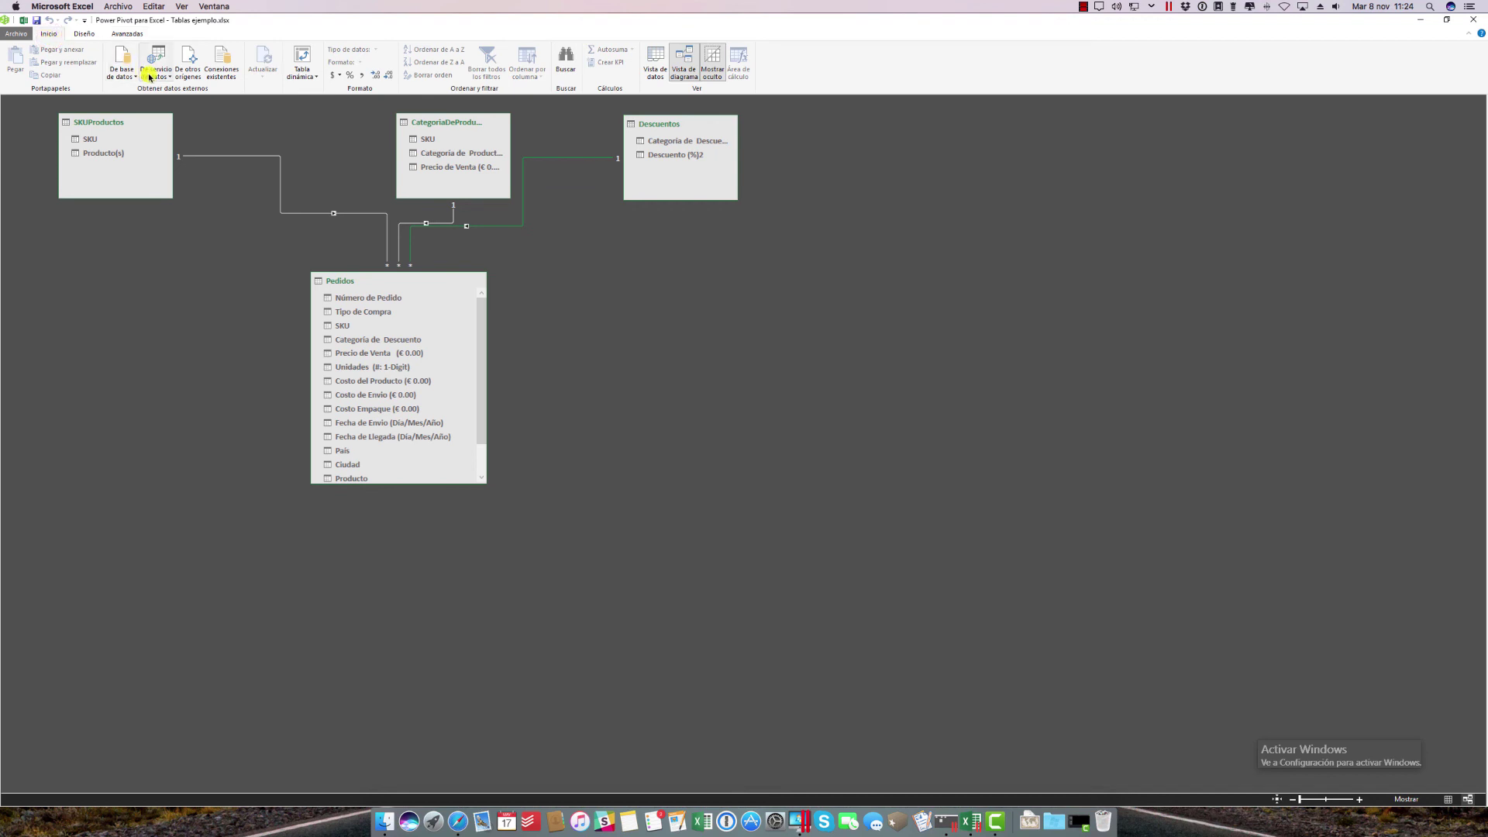
click(302, 70)
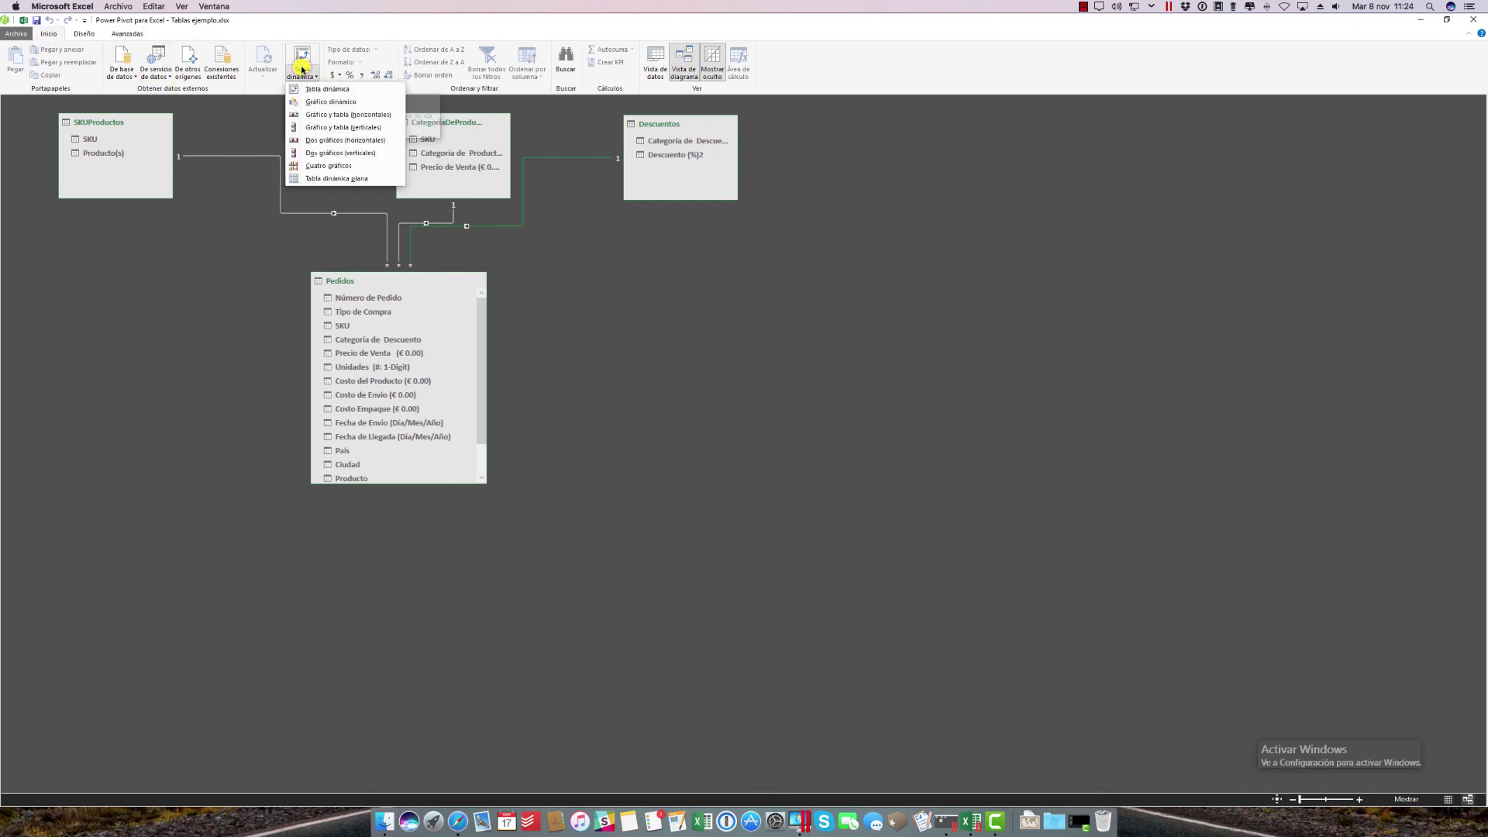
click(304, 89)
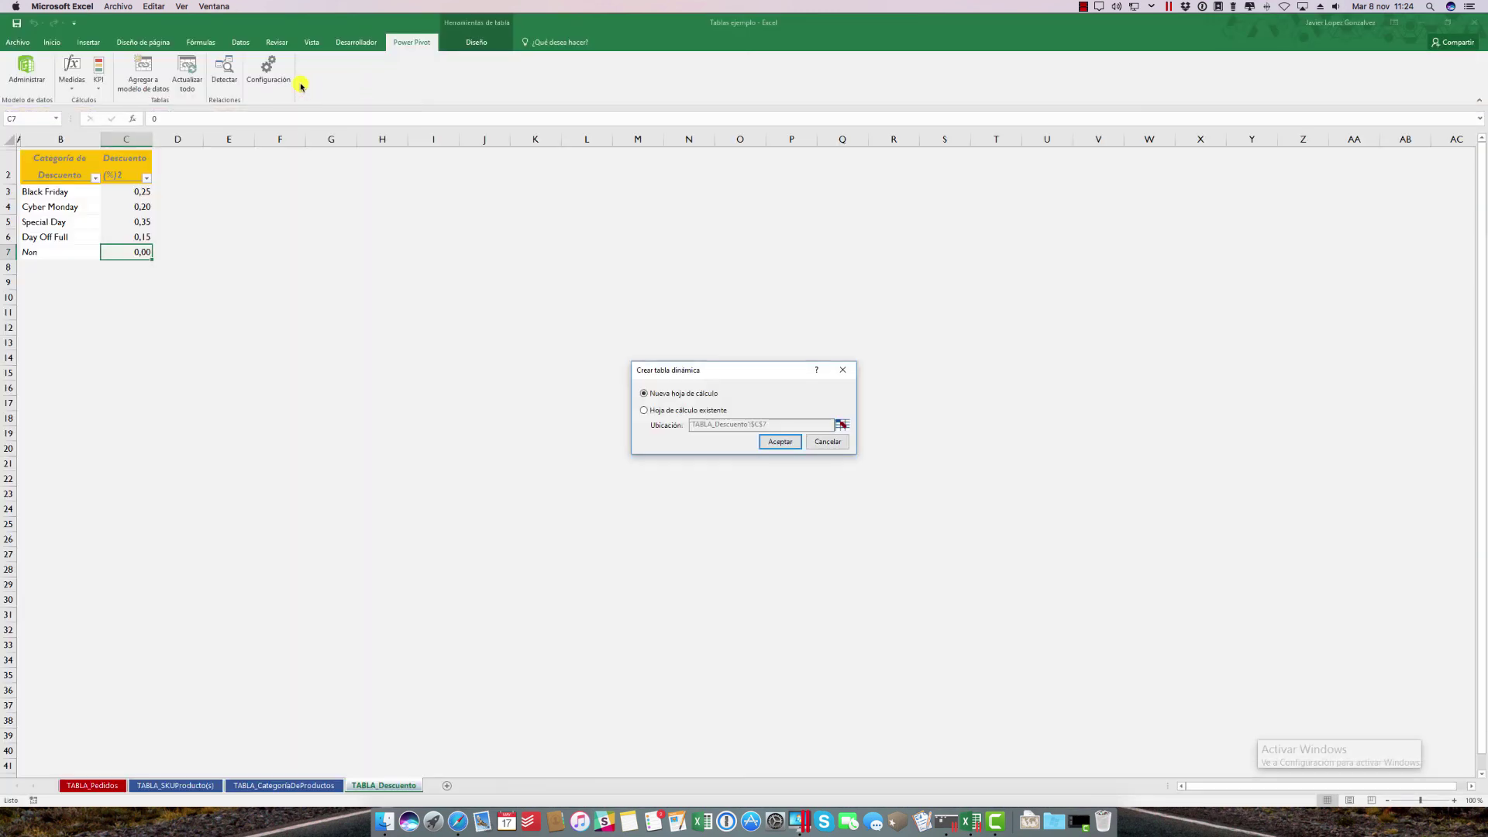
click(775, 443)
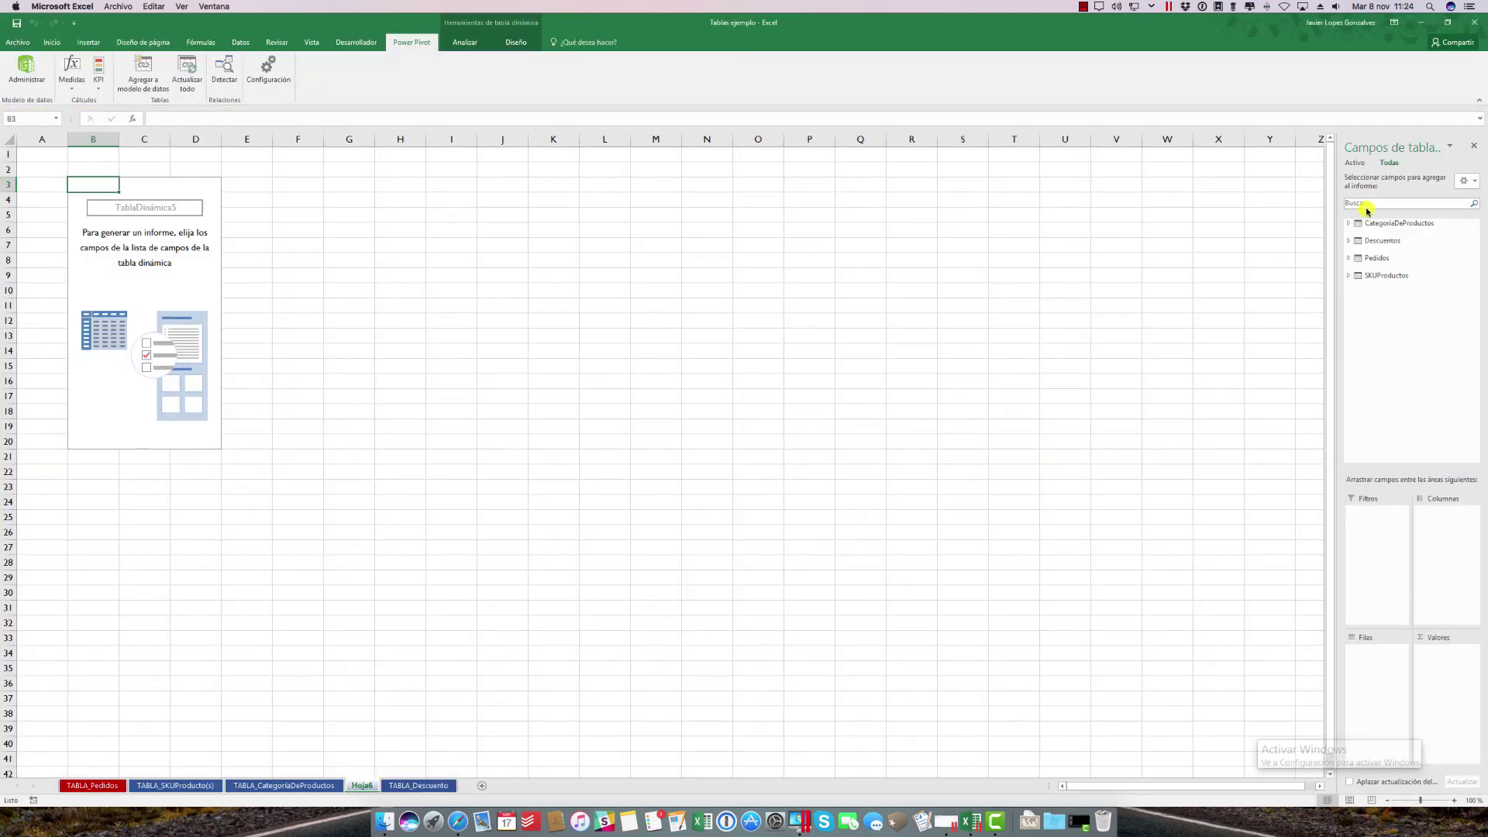
Sum Precio de Venta from Pedidos as the pivot table's values and use Producto(s) from SKUProductos as its rows
click(1350, 259)
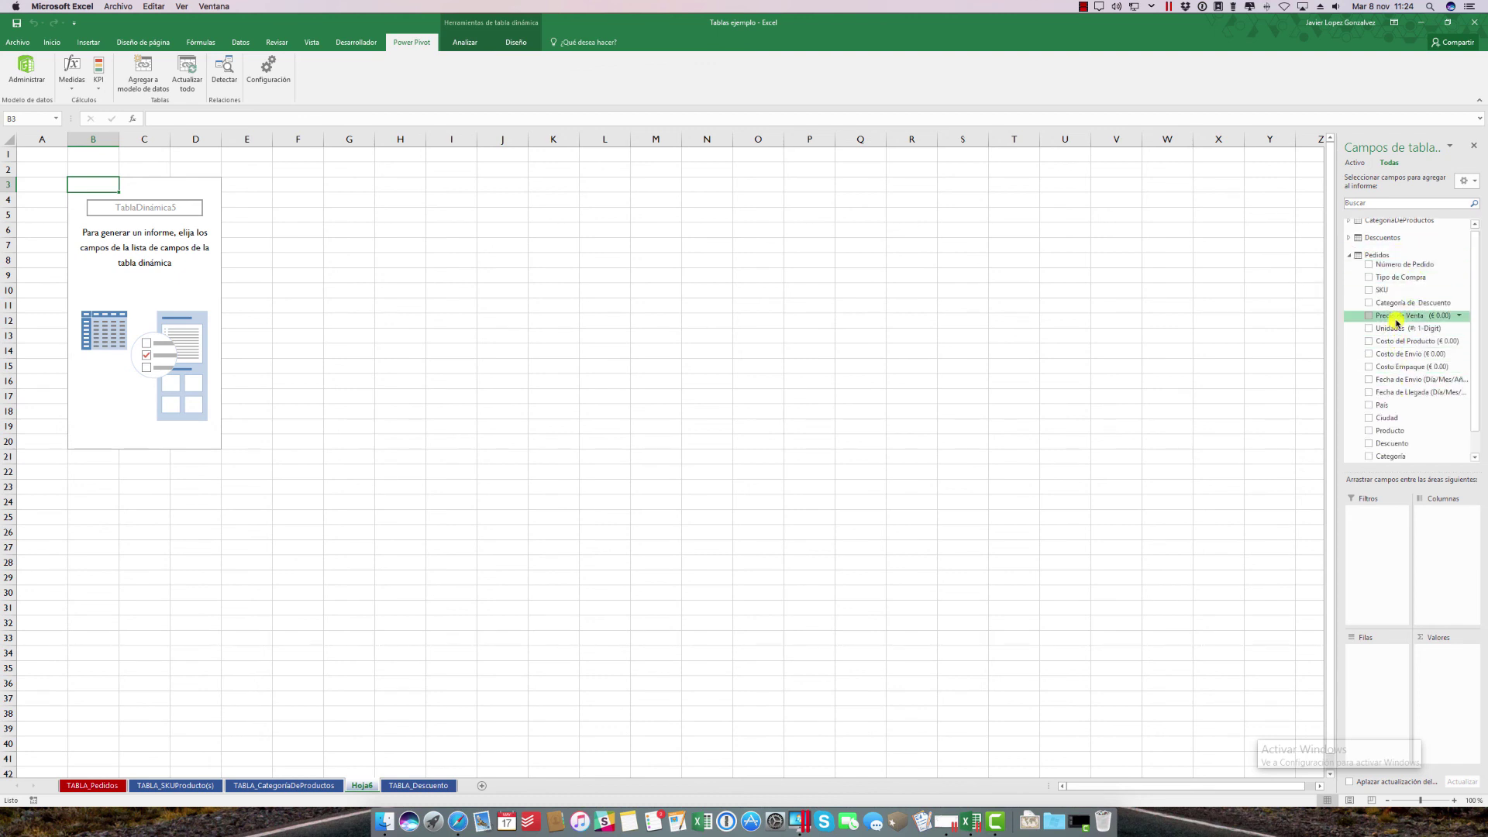
drag(1397, 316, 1444, 671)
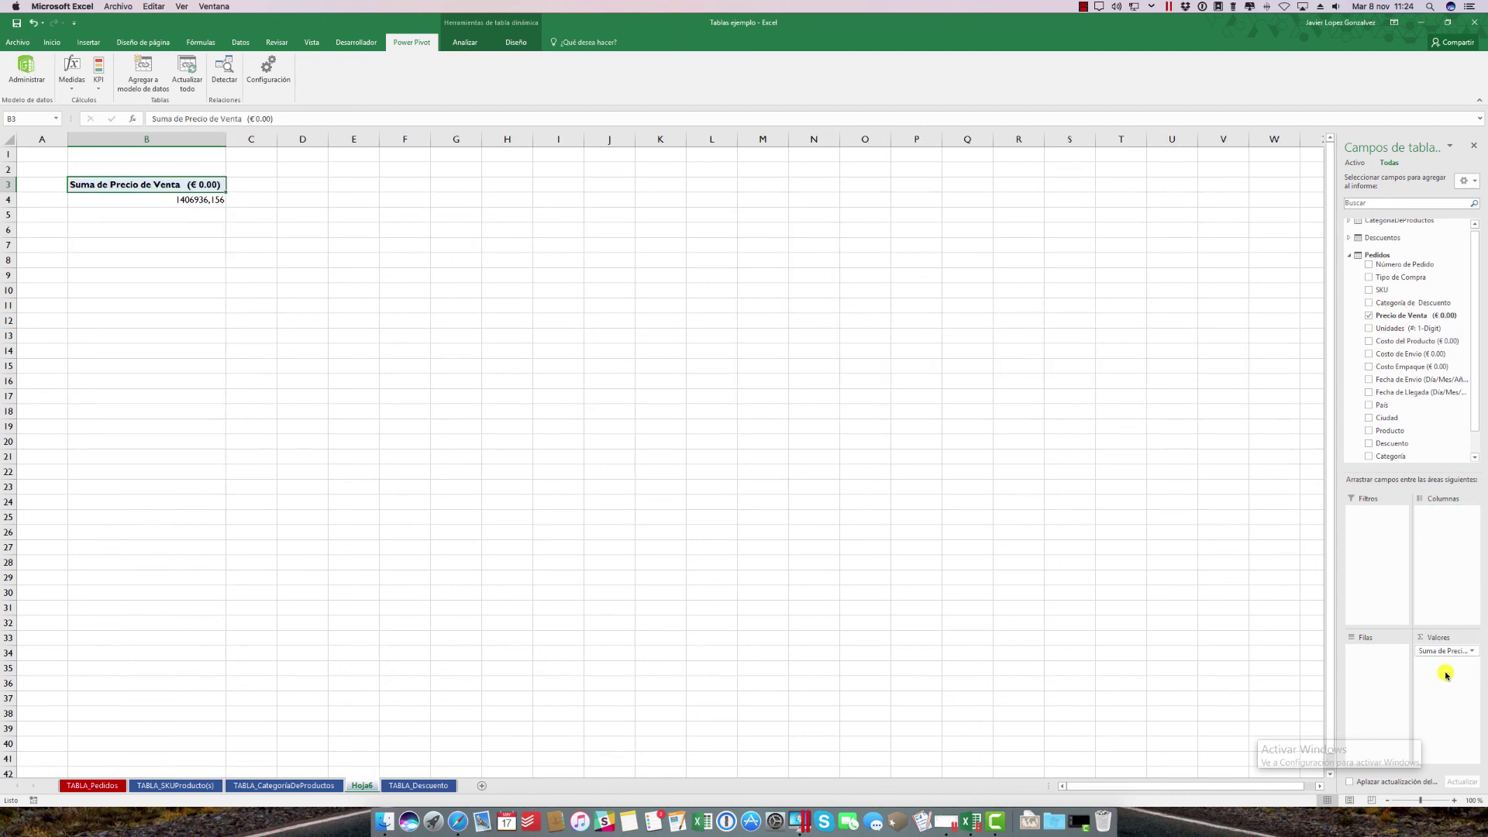
scroll(1405, 373, down, 1)
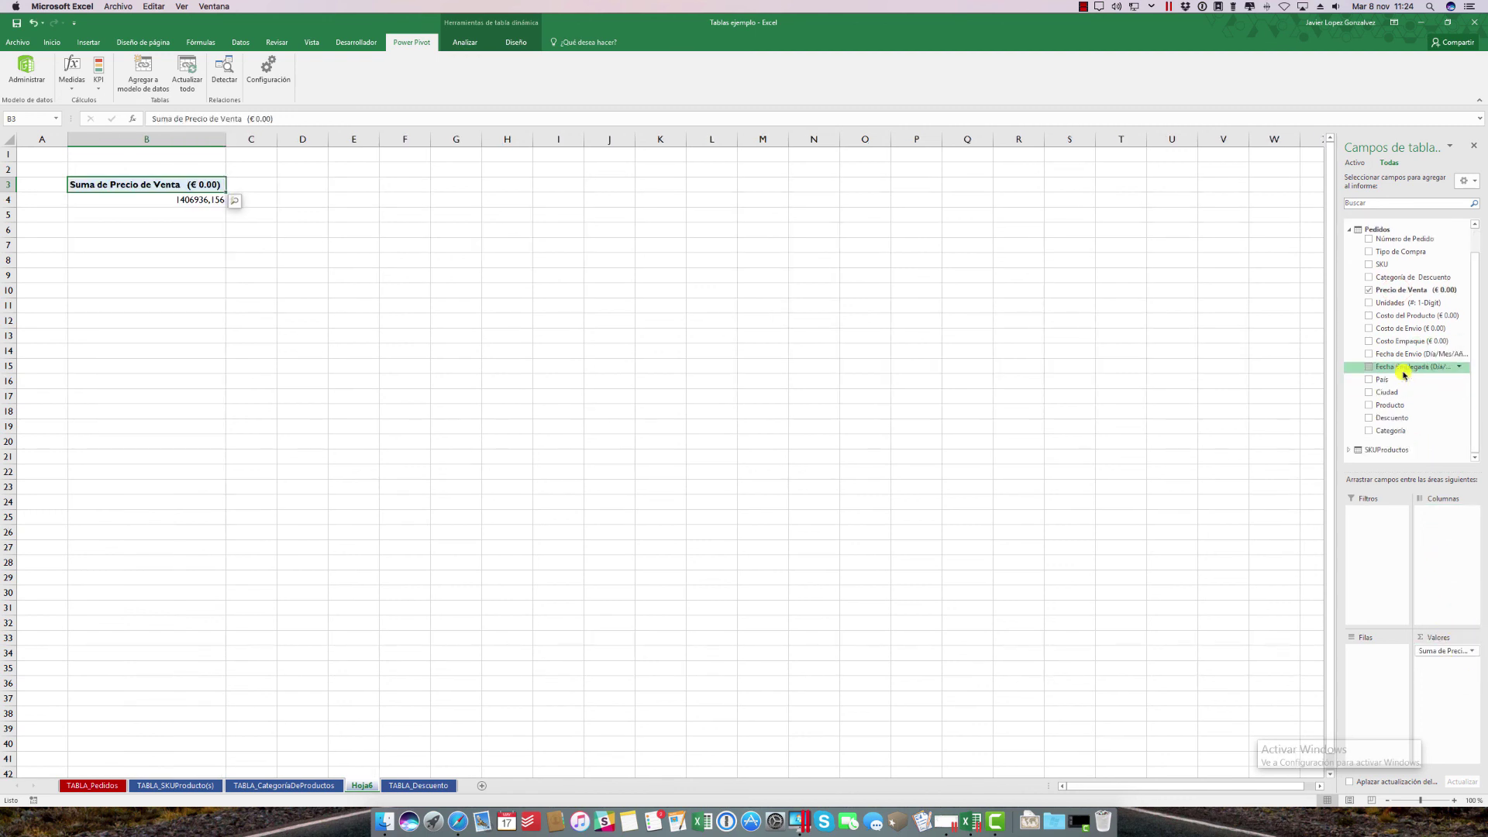
click(1349, 450)
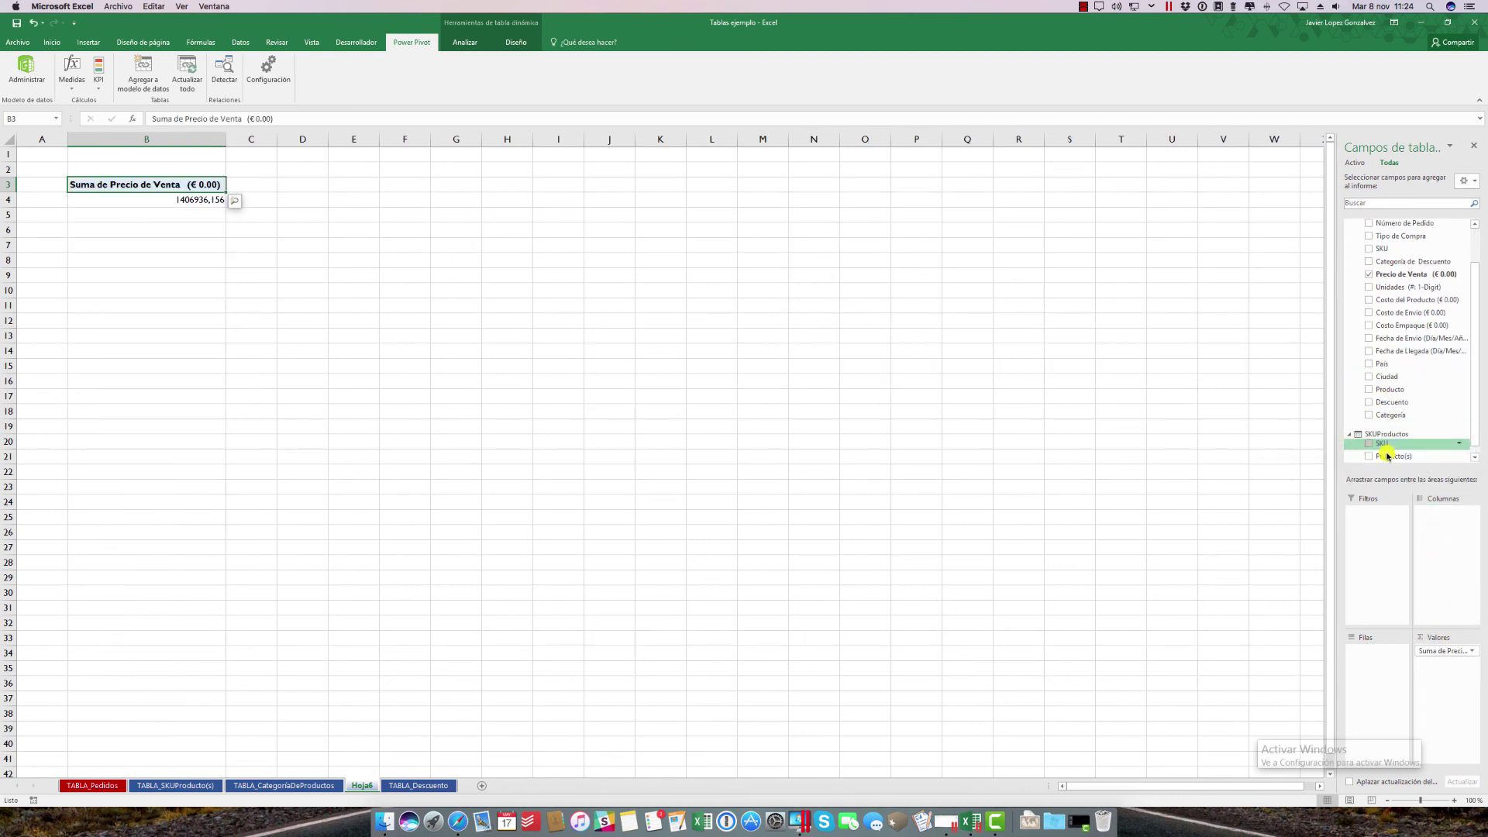
drag(1388, 456, 1381, 676)
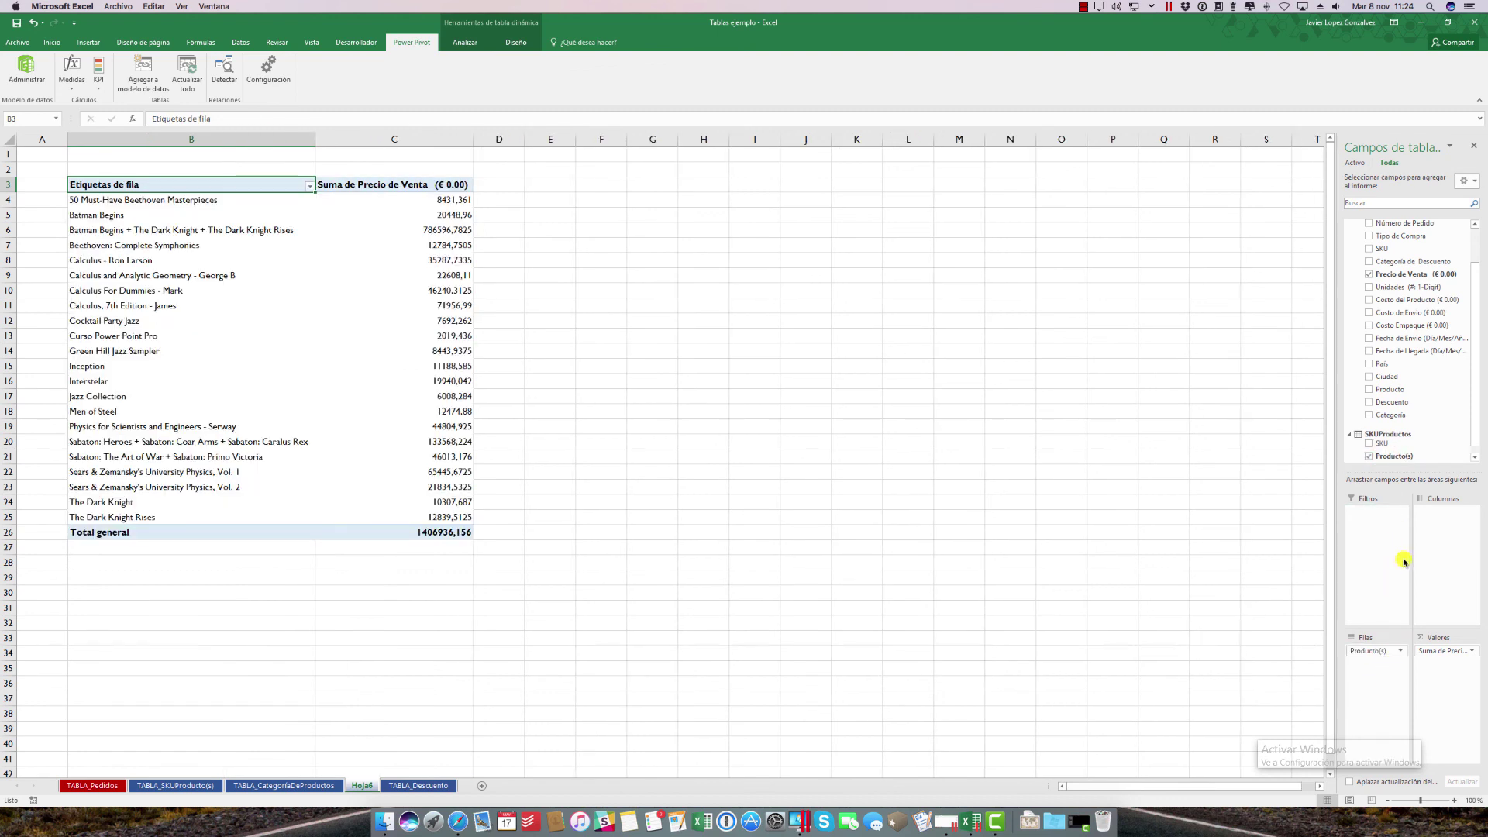
Use Categoría de Producto(s) from CategoriaDeProductos as the pivot table's columns
scroll(1402, 341, up, 2)
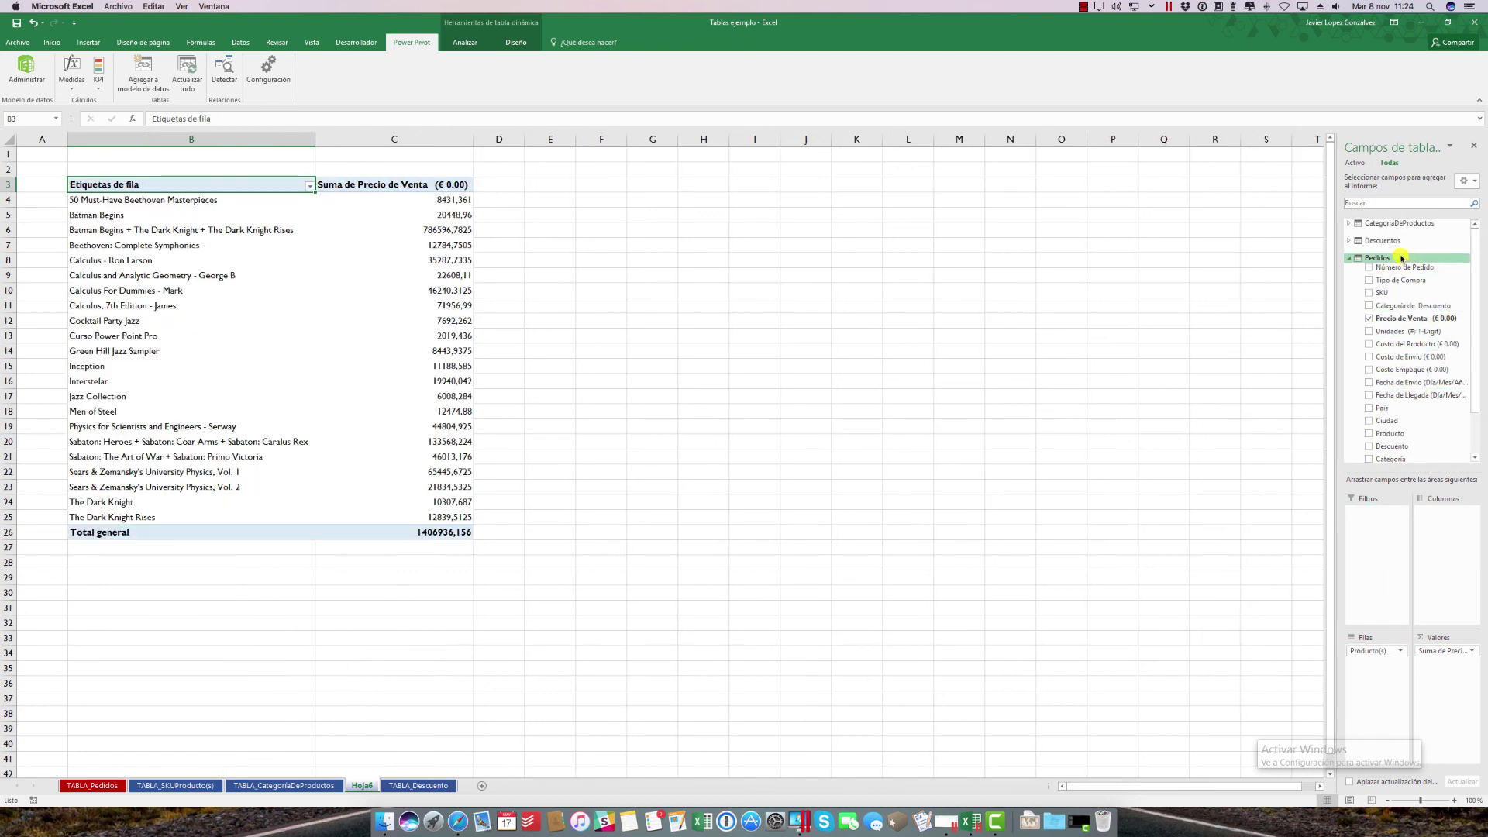
click(1350, 224)
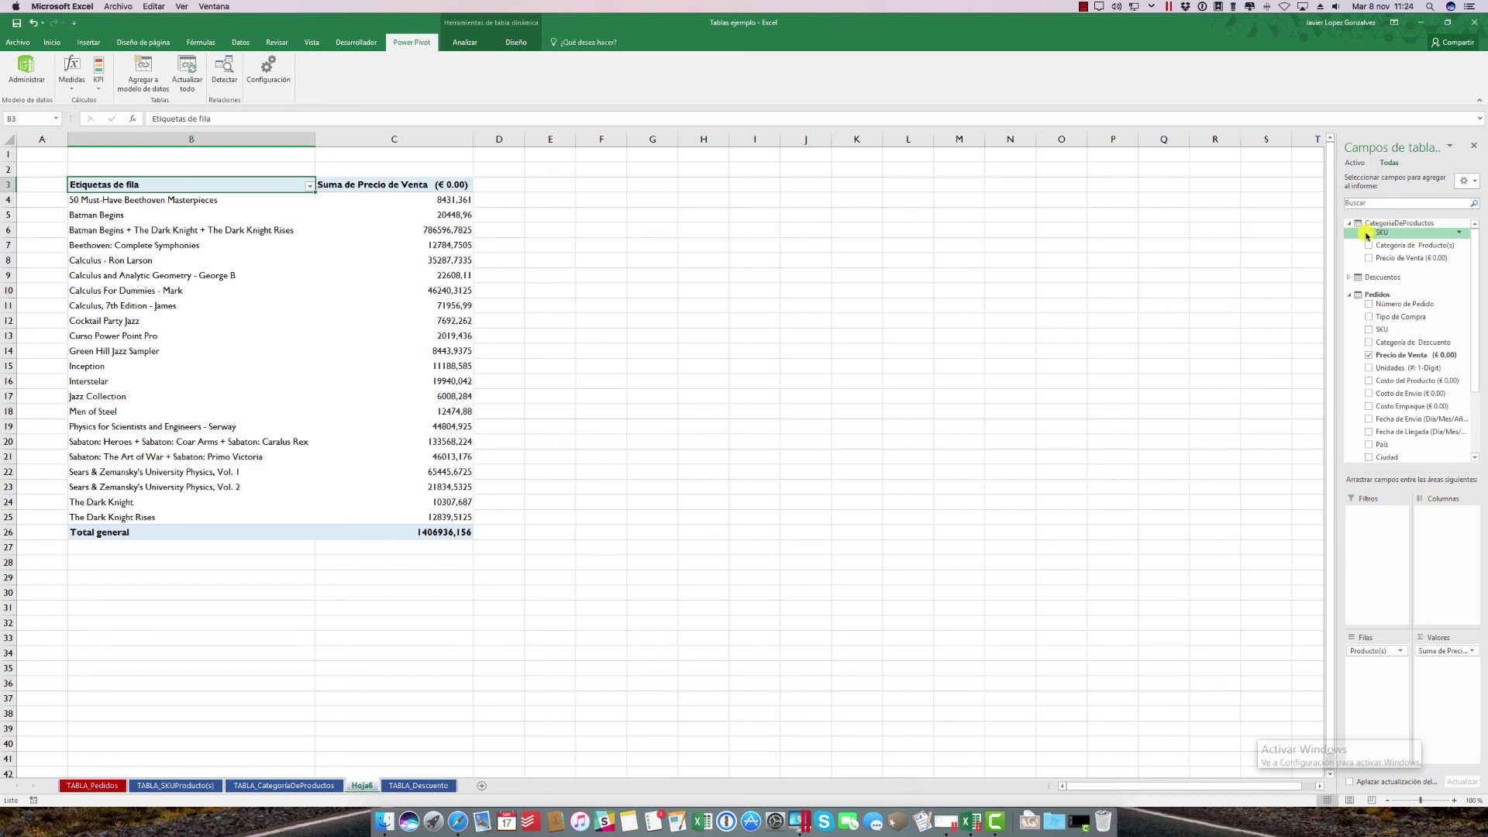
drag(1388, 245, 1442, 536)
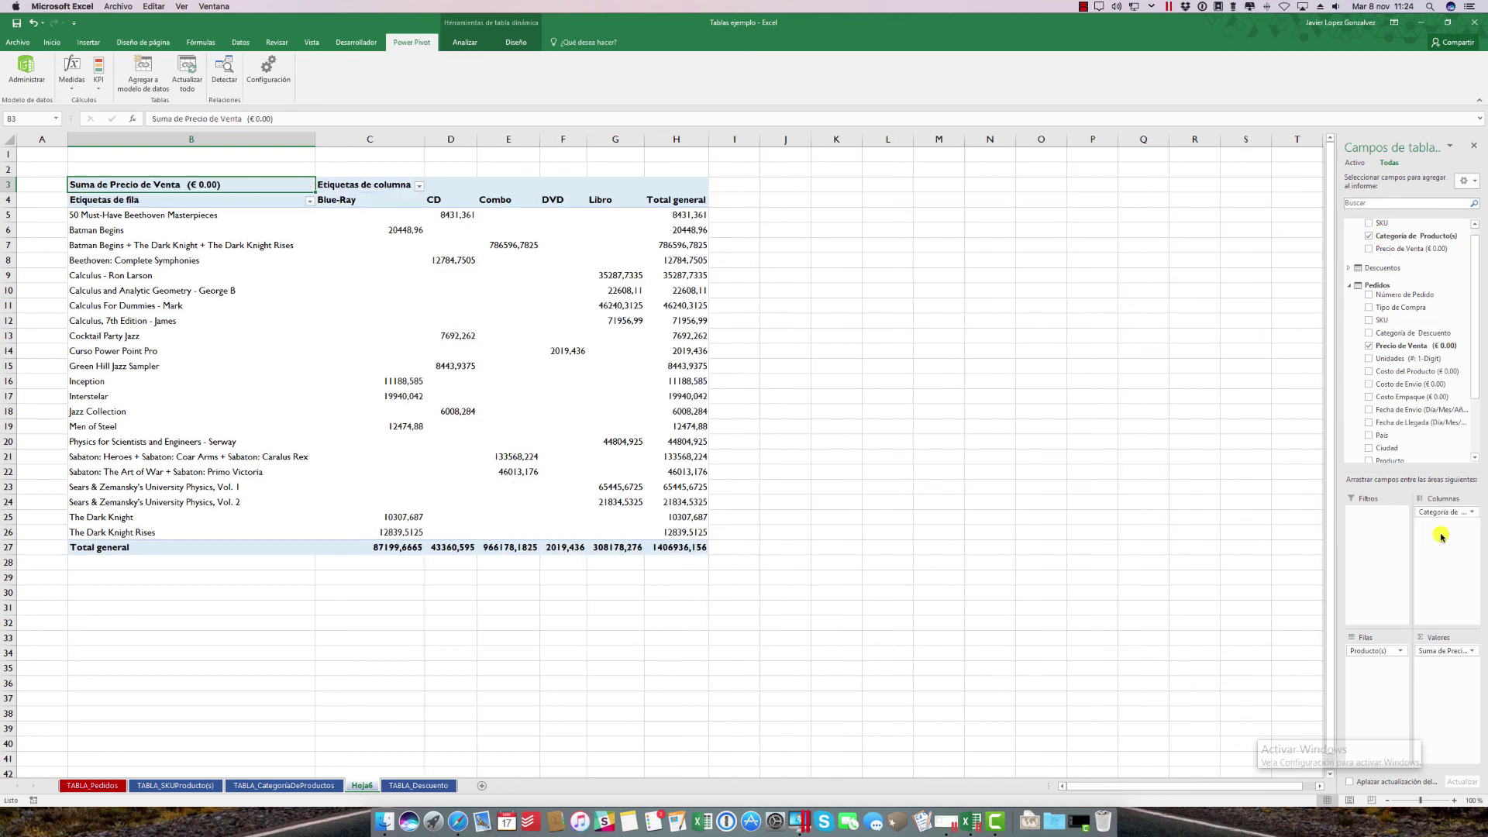
Add Categoría de Descuento from the Descuentos table as the pivot table's report filter
scroll(1410, 324, down, 3)
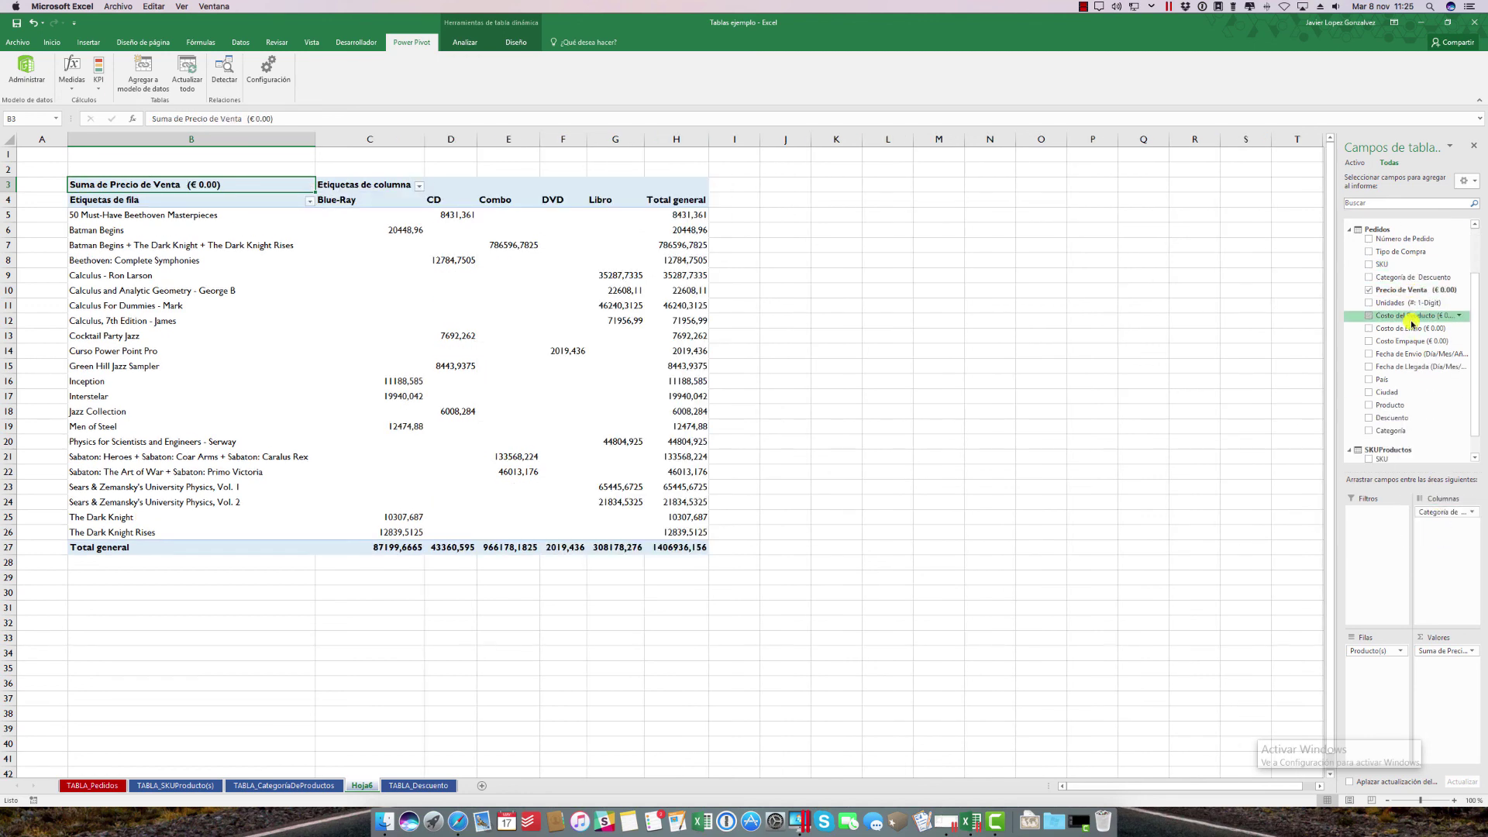
scroll(1418, 321, up, 3)
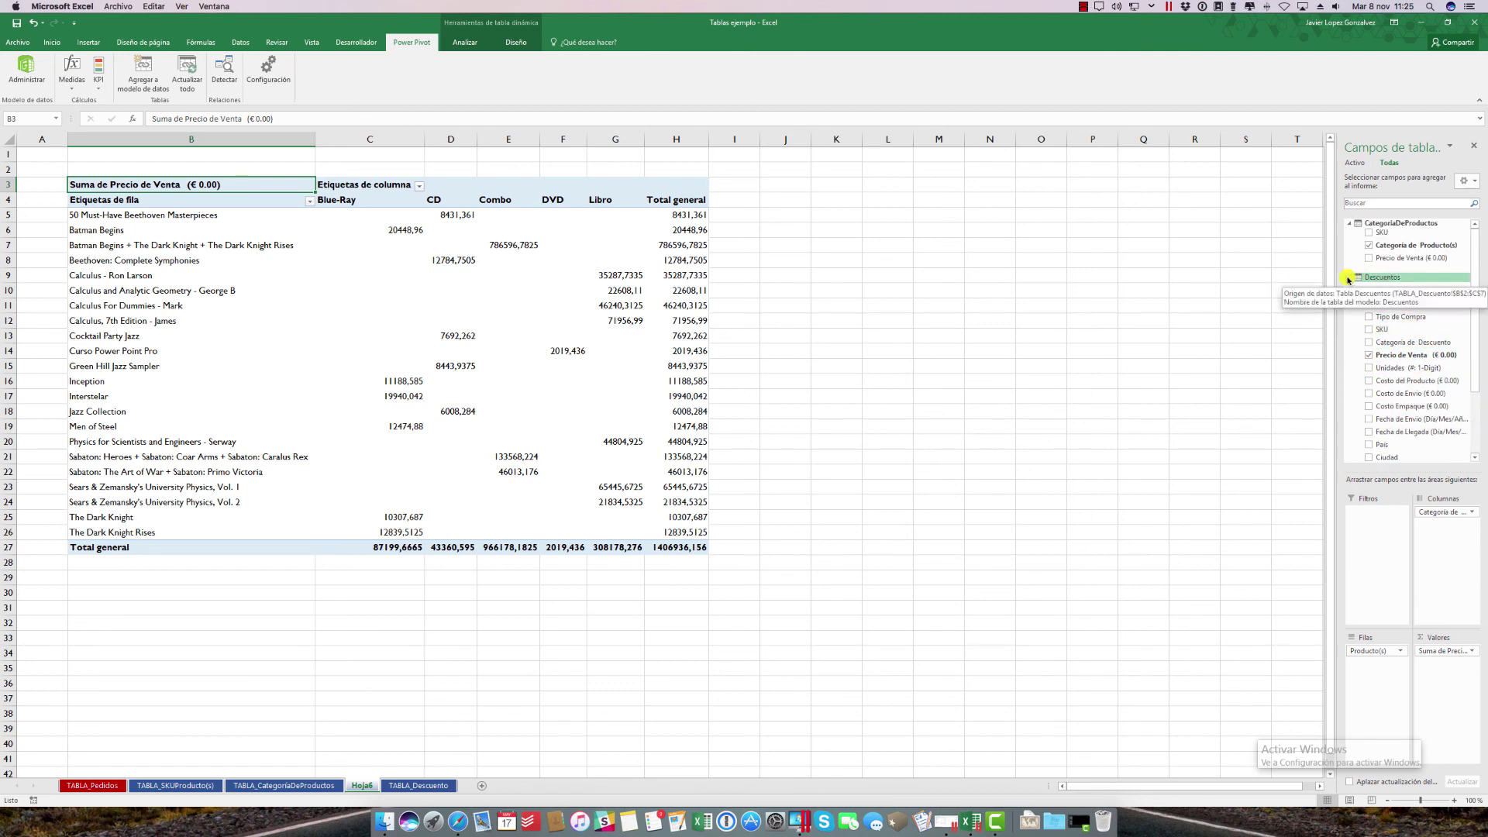
click(1348, 277)
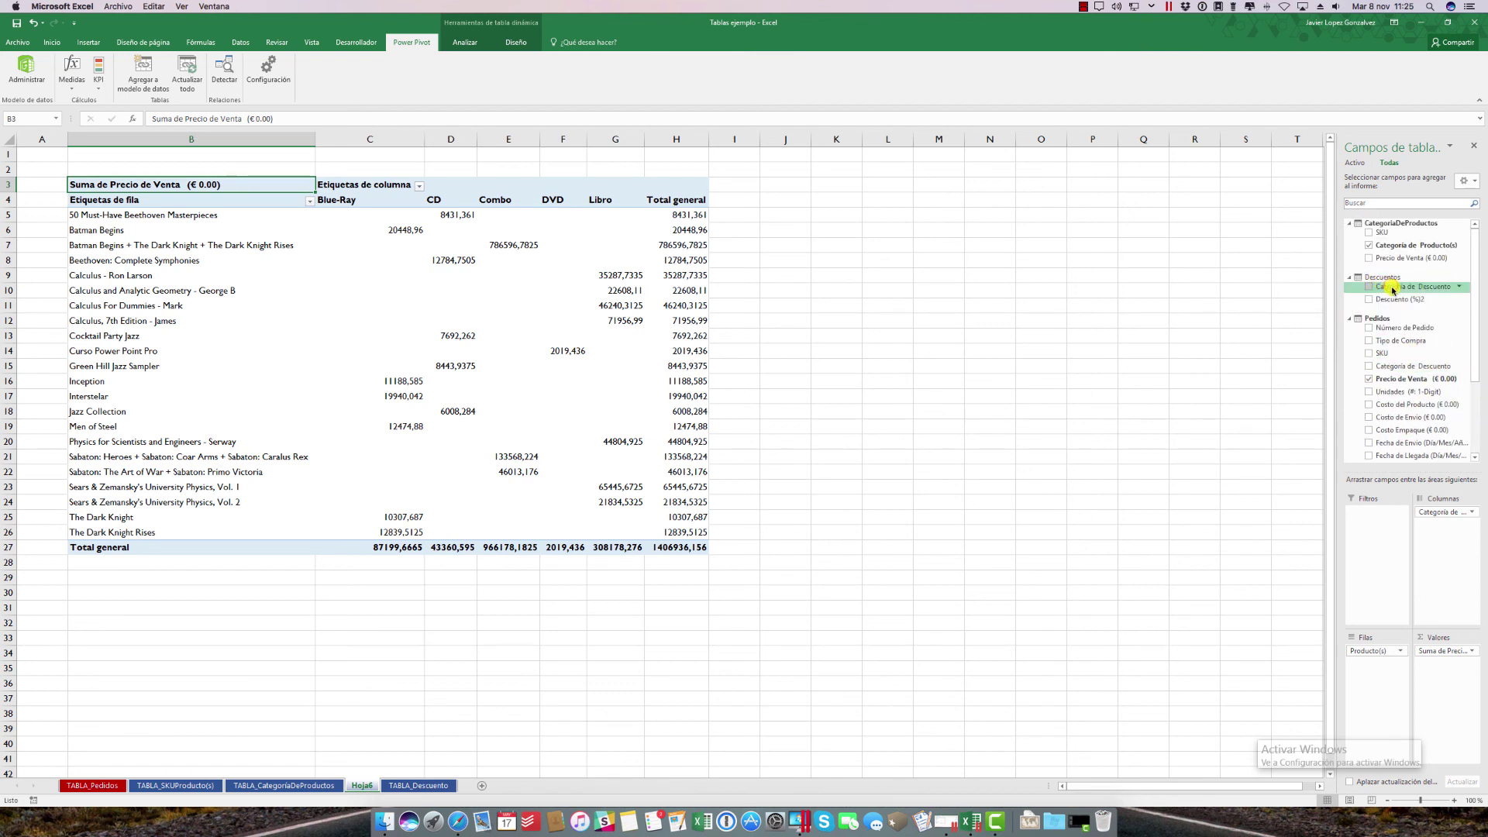
drag(1393, 290, 1378, 527)
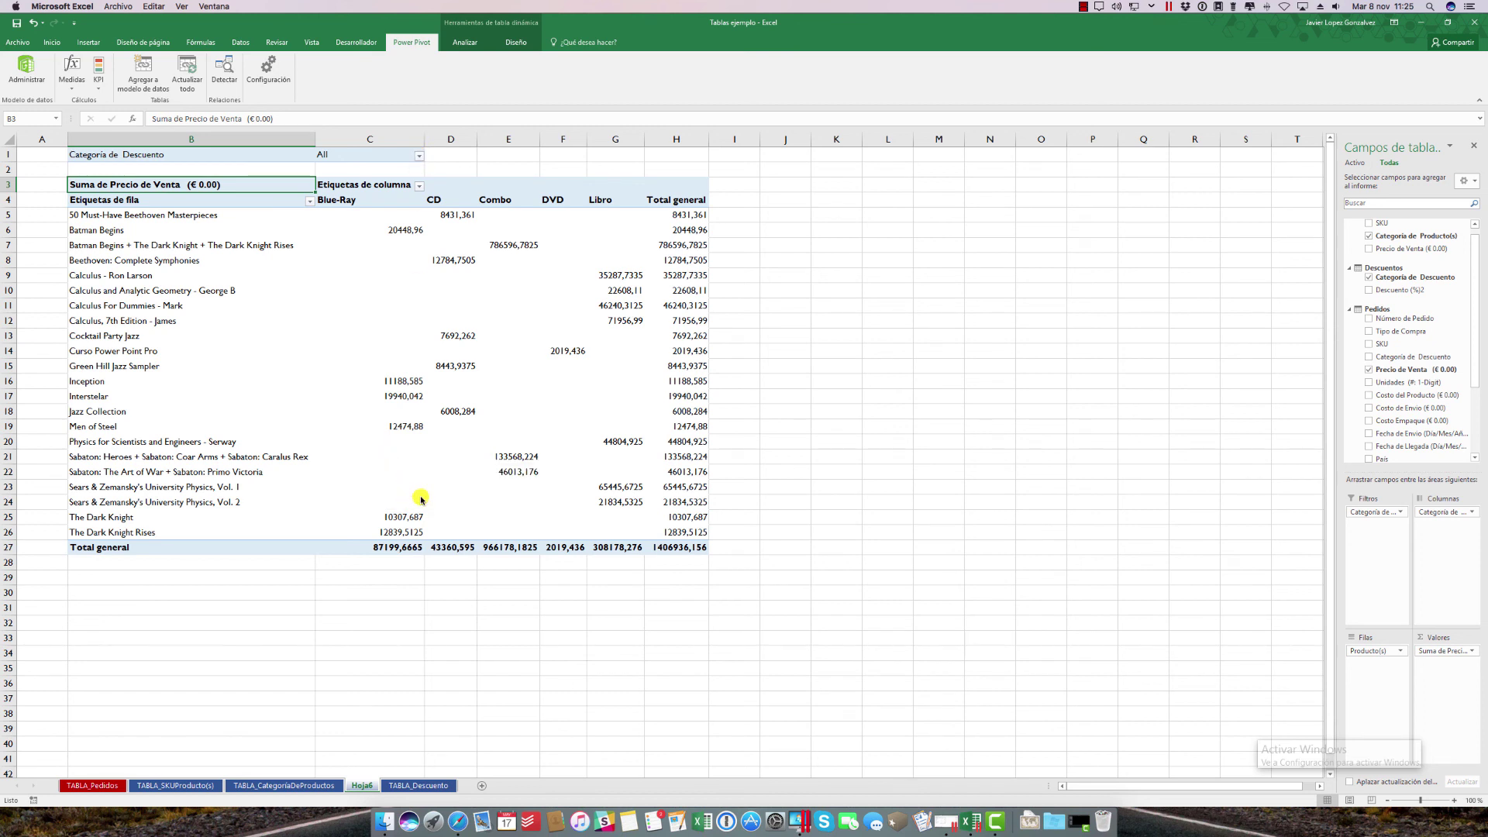
mouse_move(473, 442)
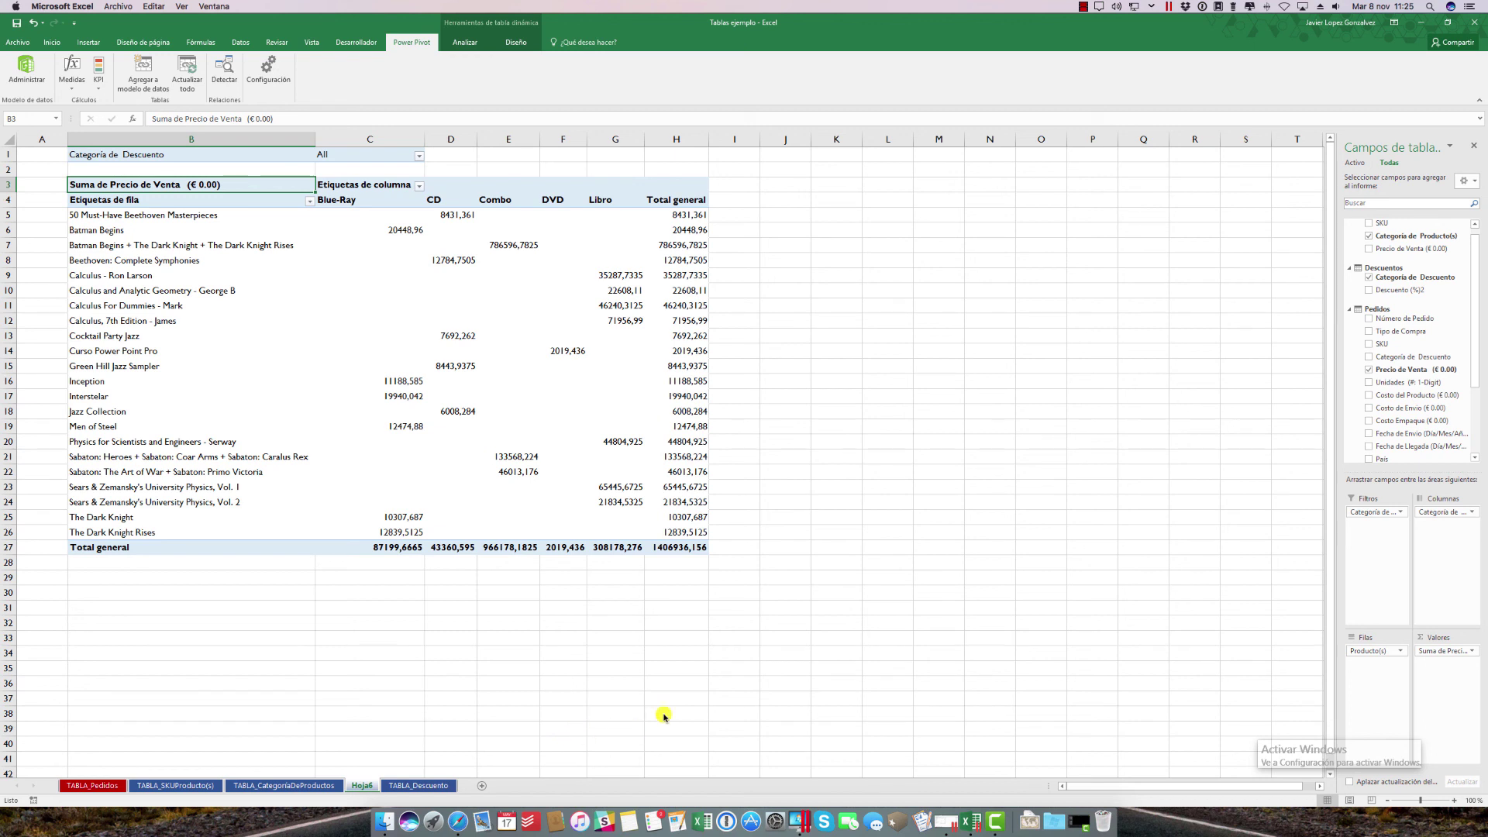
click(1084, 7)
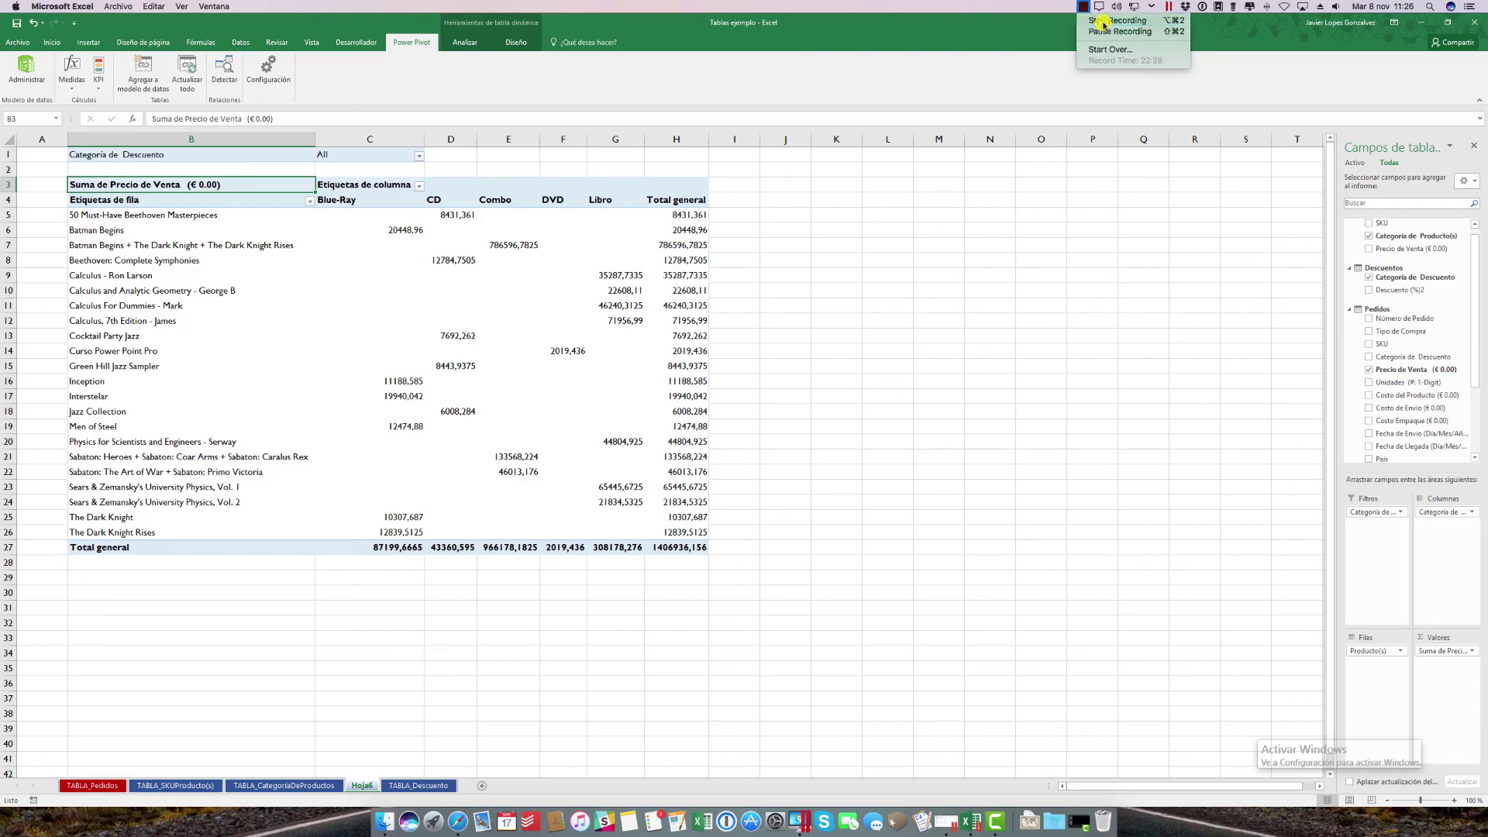
click(1116, 21)
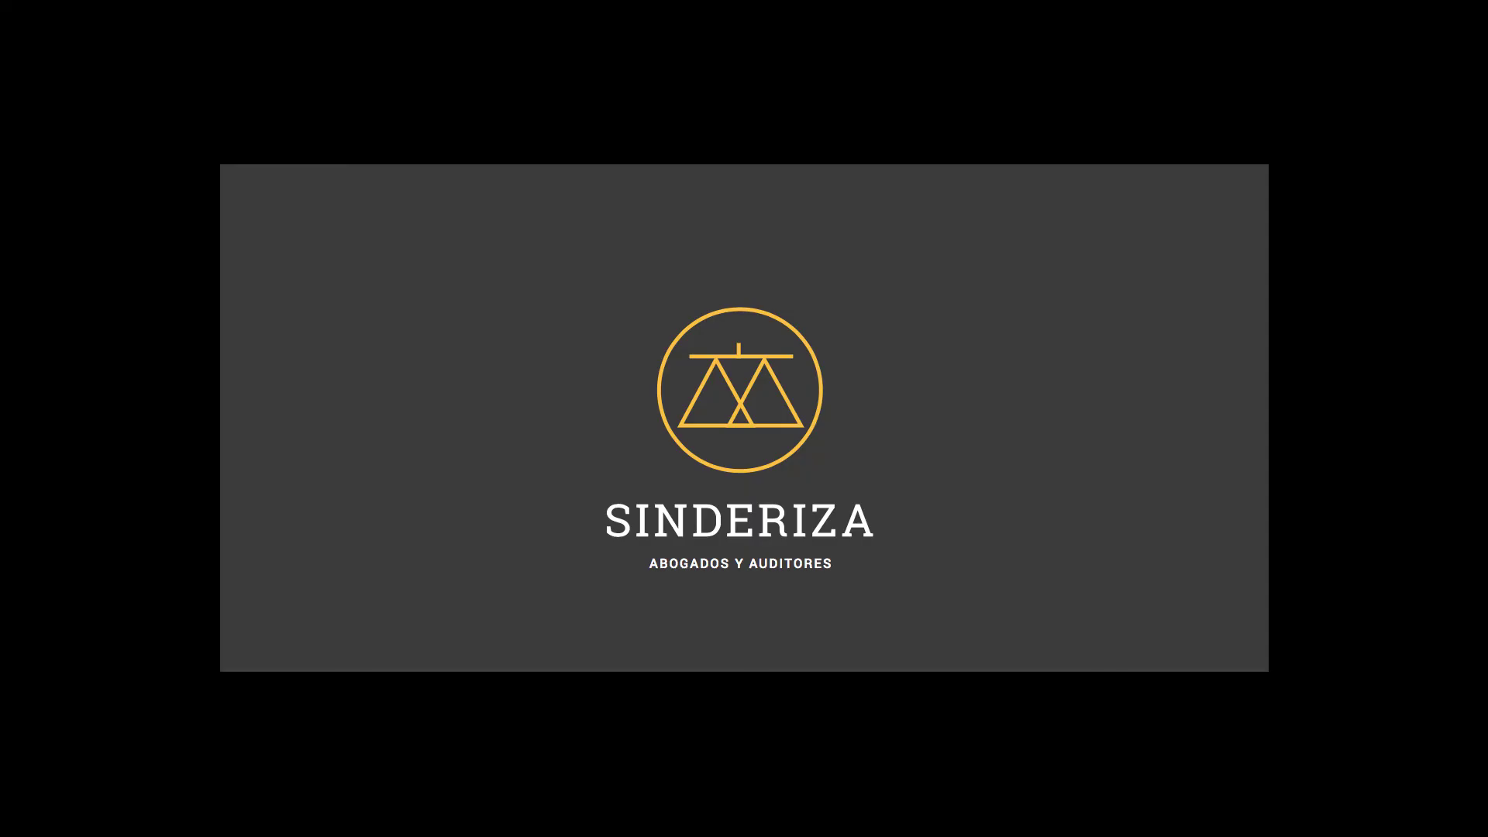